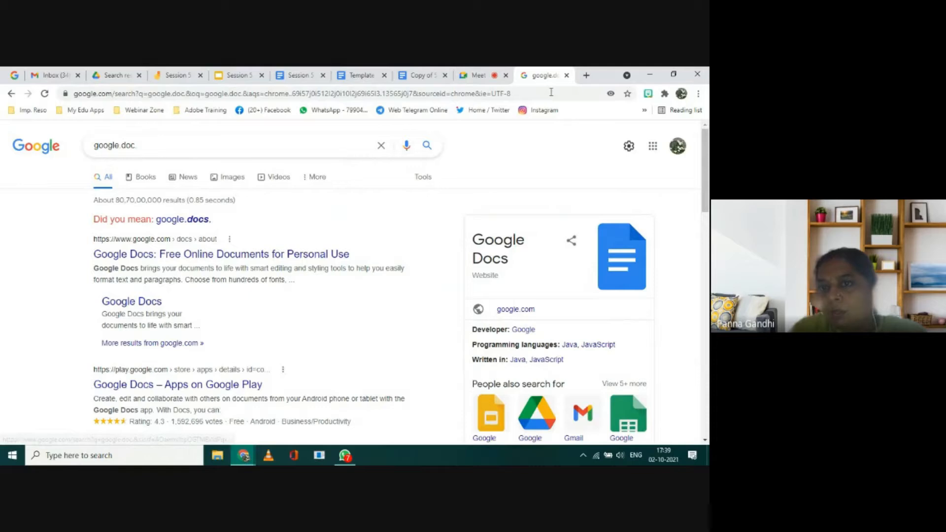
Step: Switch to Google Drive and show the options for creating a new file, including Google Docs
click(11, 94)
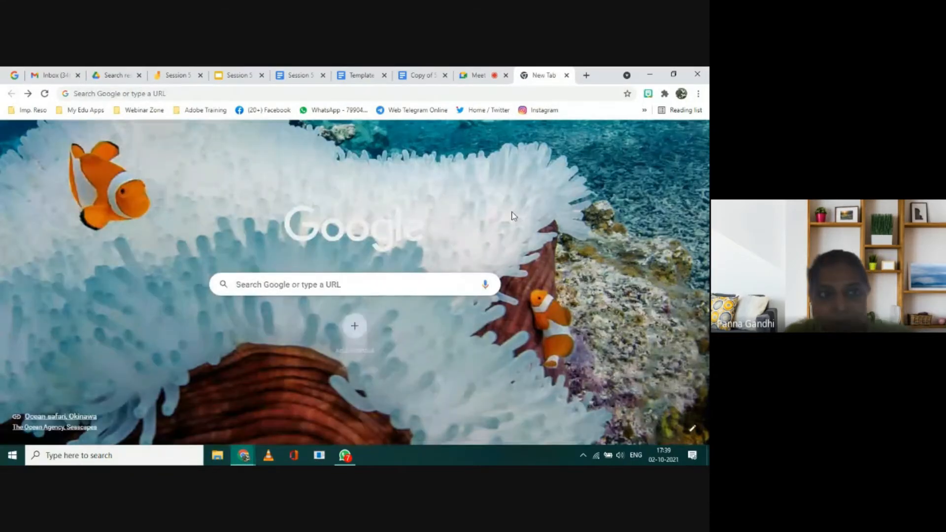
click(116, 75)
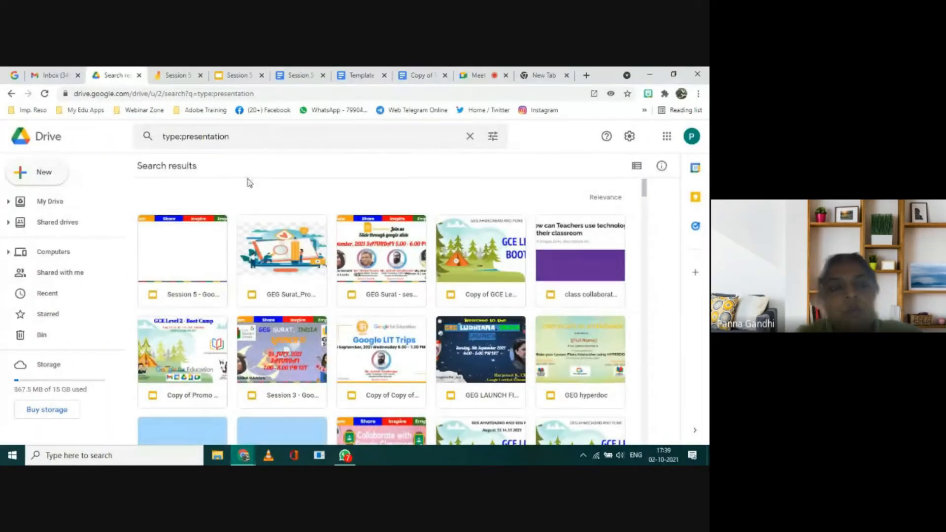
click(29, 170)
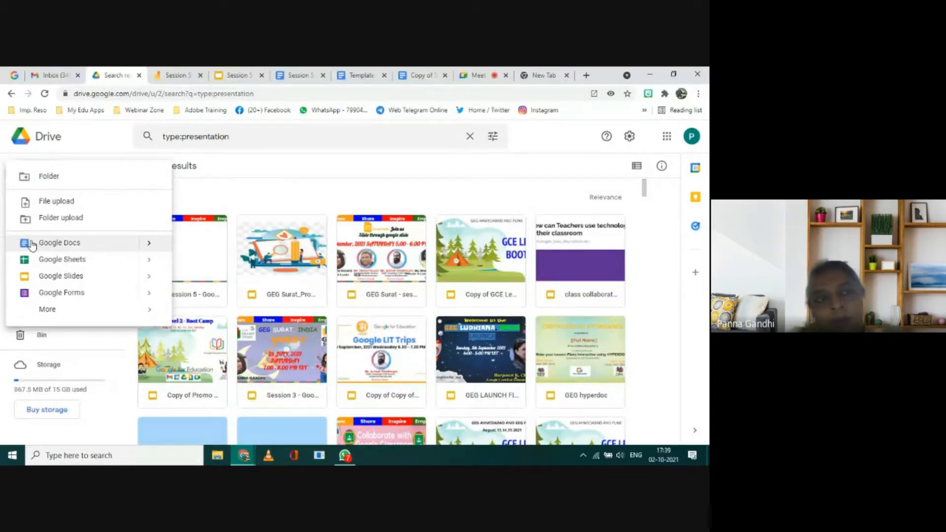
Step: Switch to the Gmail inbox, close the Keep side panel and find Docs among the Google apps
click(39, 75)
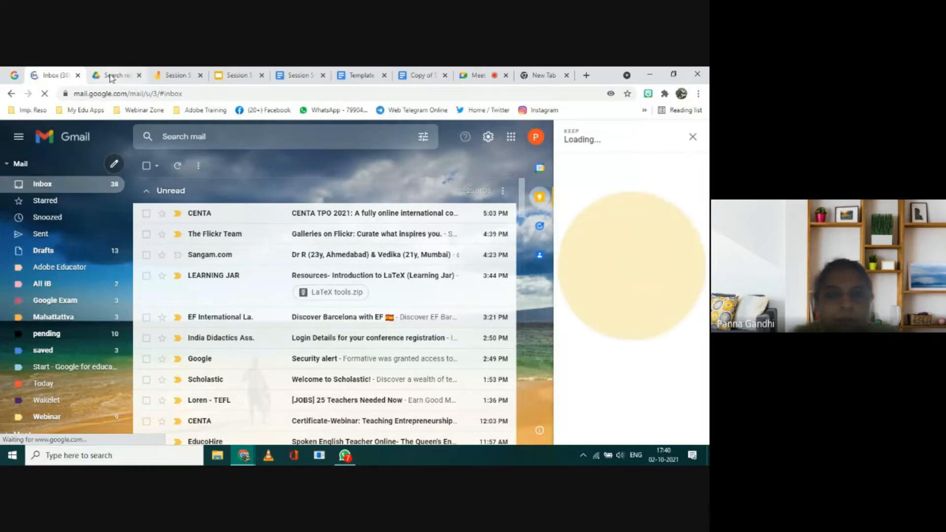
click(692, 137)
click(668, 140)
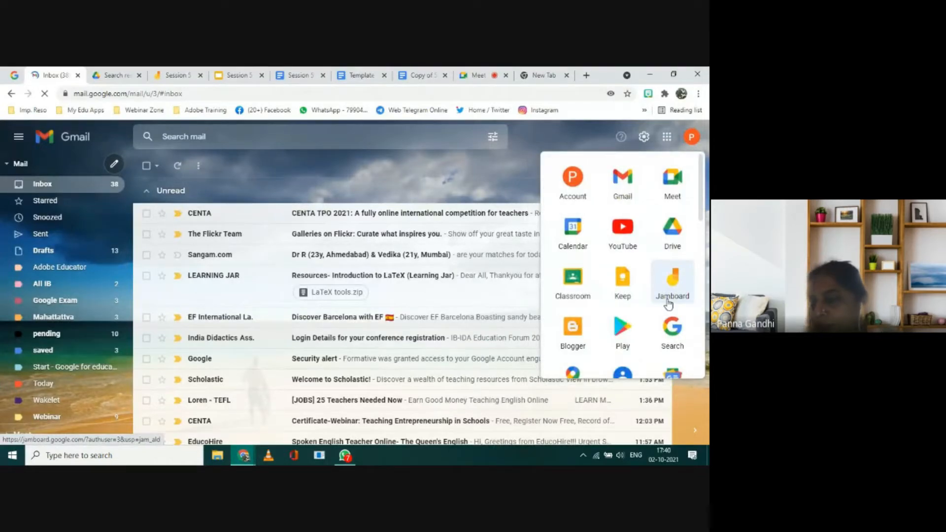
scroll(694, 304, down, 4)
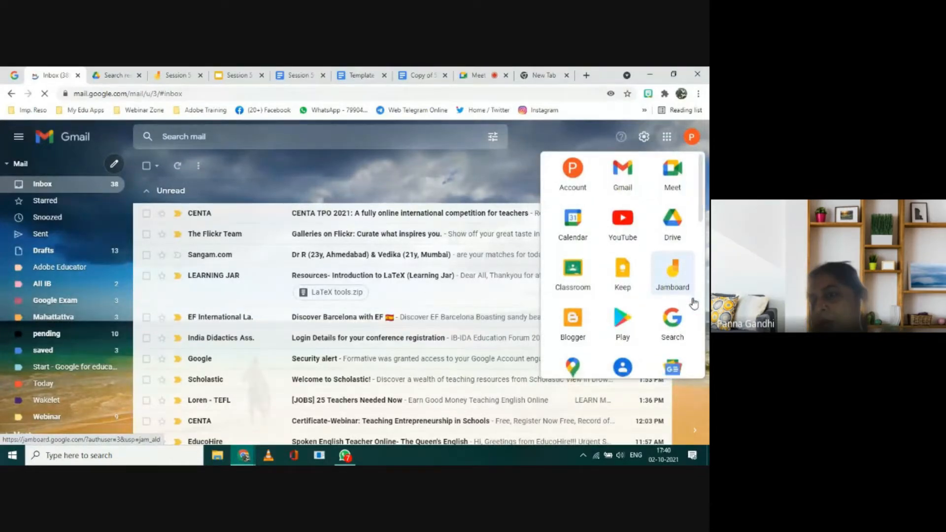
scroll(693, 303, down, 2)
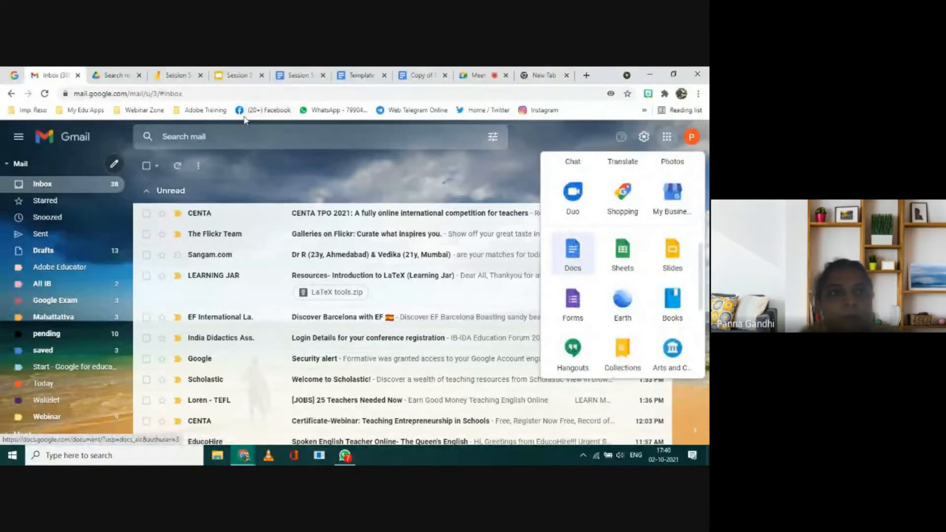
Step: Return to Google Drive, locate Docs in its list of Google apps, and close the list
click(114, 77)
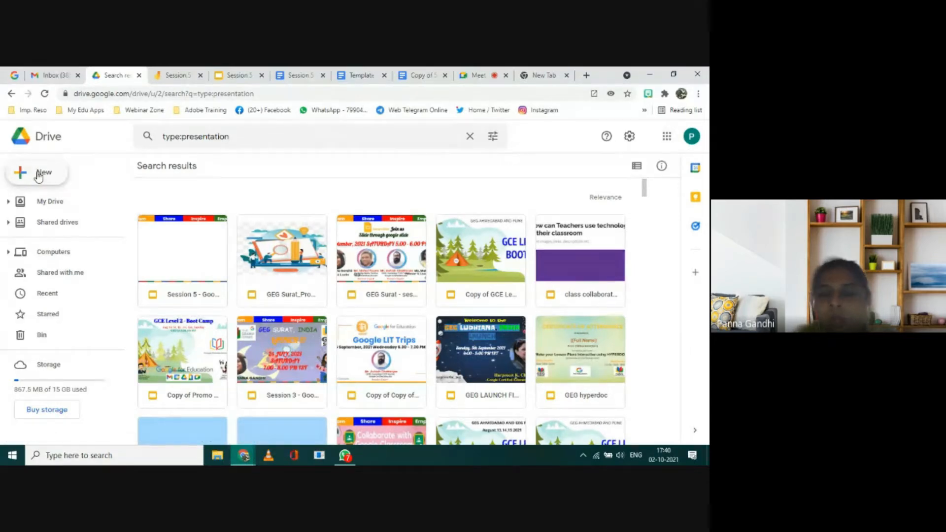
click(666, 137)
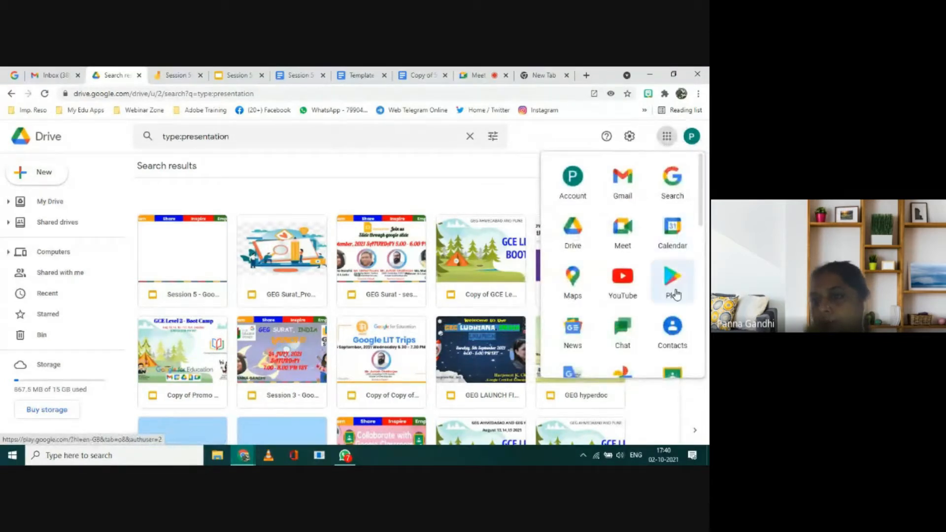
scroll(675, 294, down, 3)
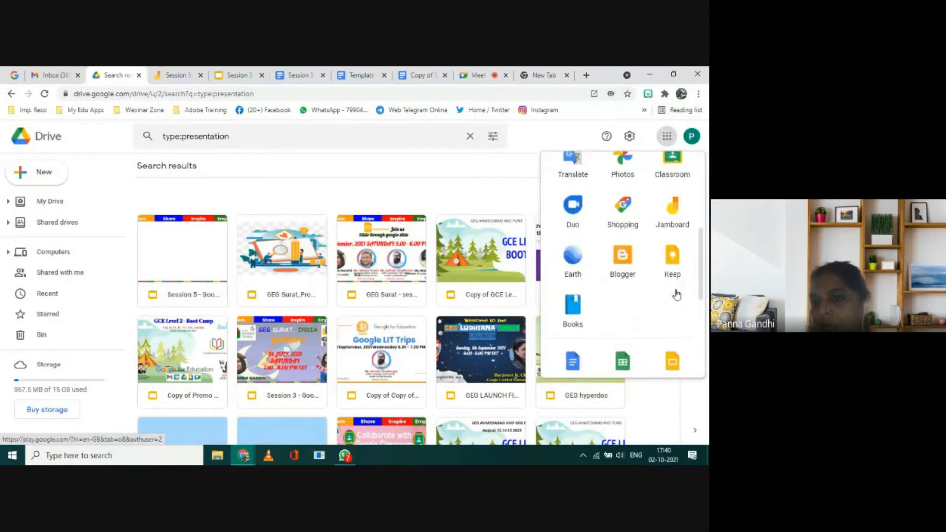
scroll(676, 294, down, 1)
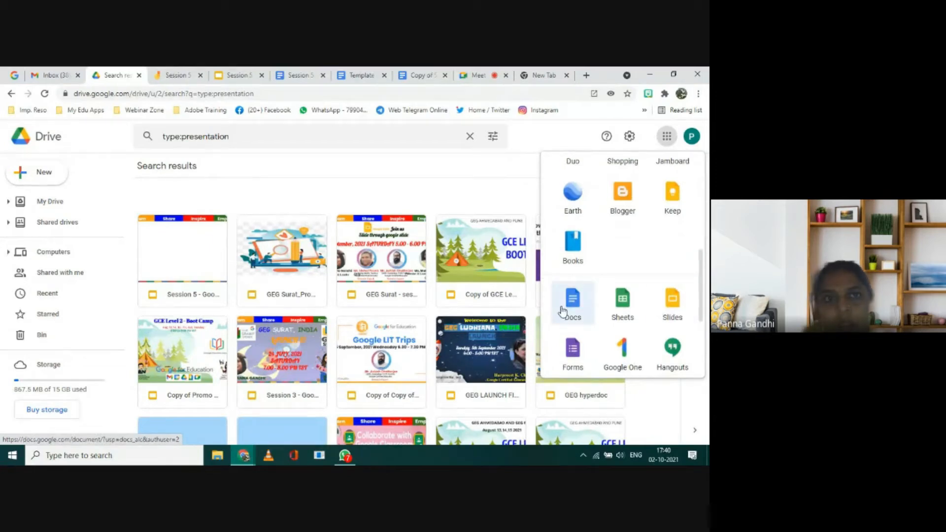
click(247, 169)
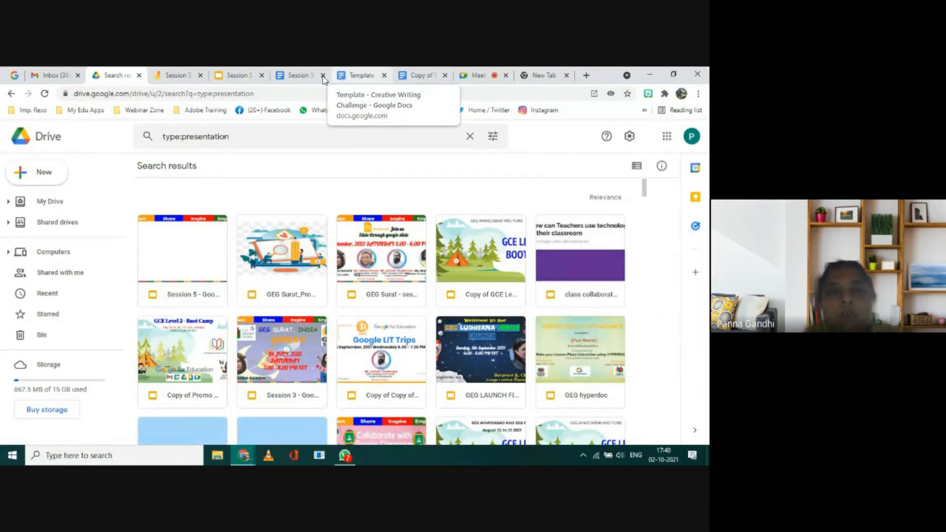
Step: Open the Session 5 - Demo document and add blank lines below the hyperdoc table to reach an empty page
click(298, 77)
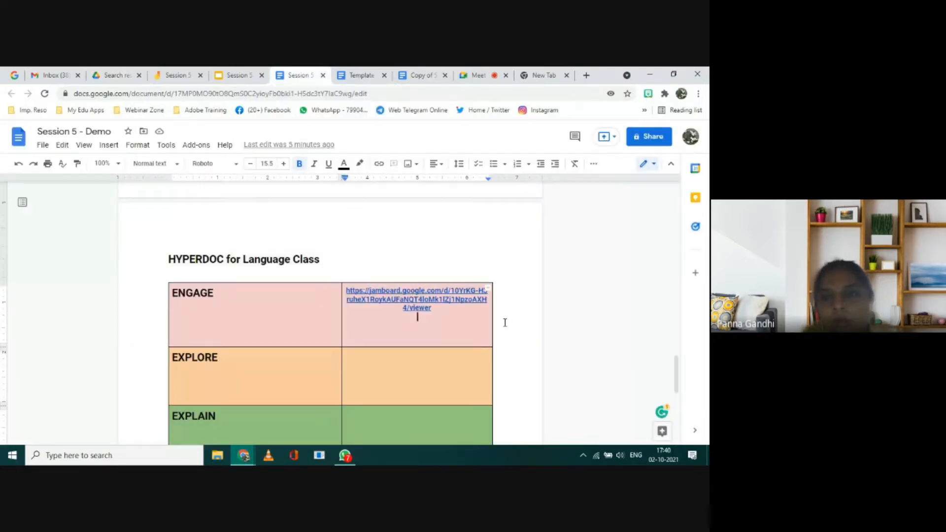
scroll(505, 323, down, 6)
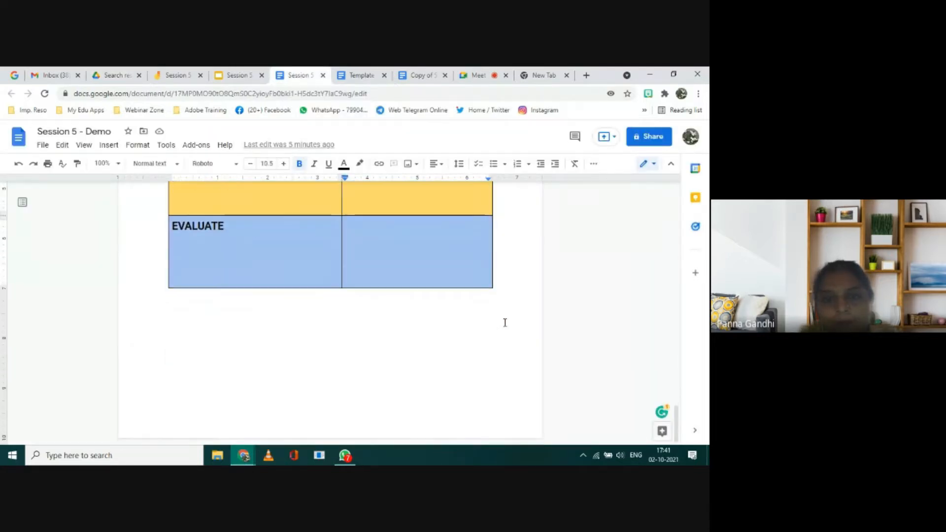
click(502, 291)
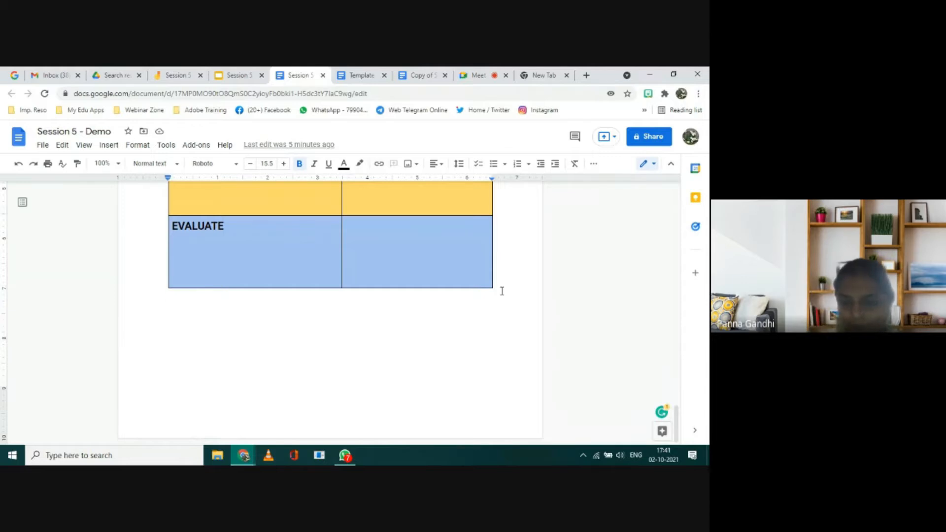
key(Return)
key(Return)
key(Return)
key(Return)
key(Return)
key(Return)
key(Return)
key(Return)
key(Return)
key(Return)
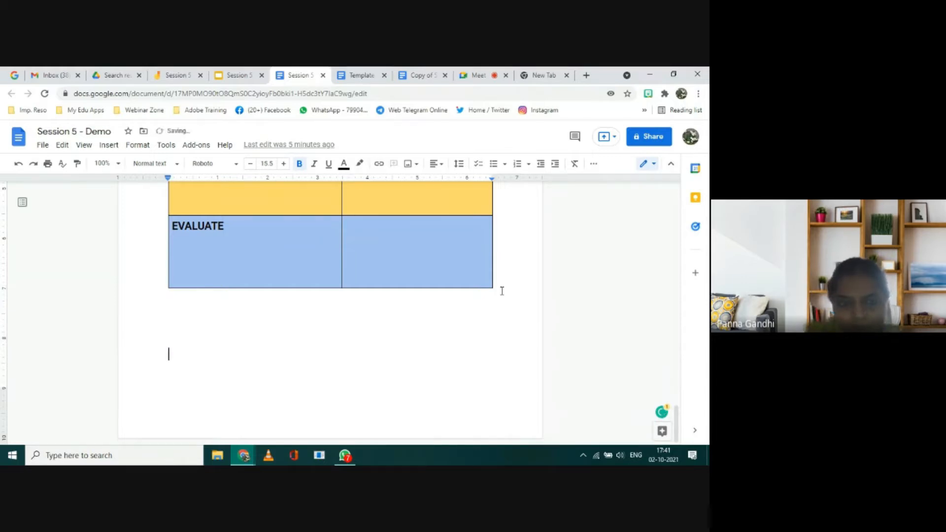
scroll(511, 241, down, 2)
scroll(511, 238, down, 1)
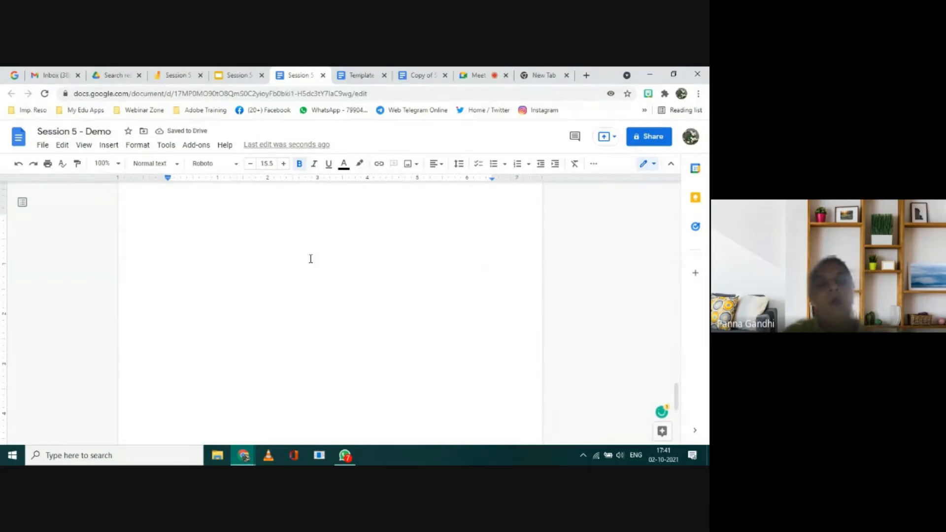
key(Up)
key(Up)
key(Up)
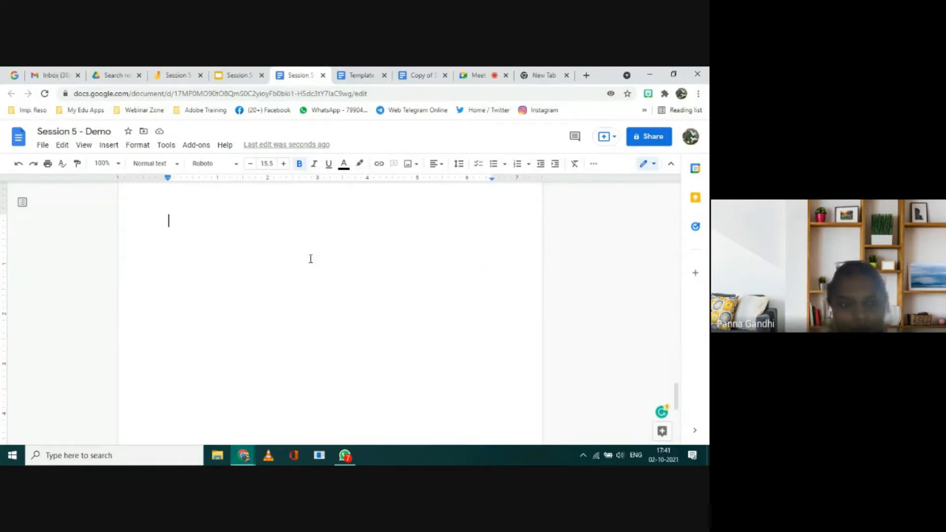
key(Down)
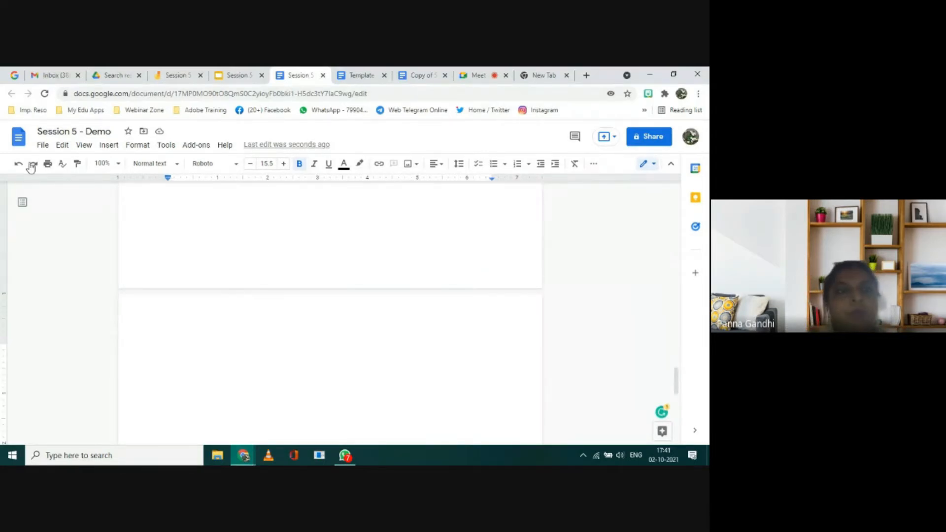
Step: Show the "Topics to be Covered" slide in the Session 5 - Google Docs (Hyperdoc) presentation
click(241, 74)
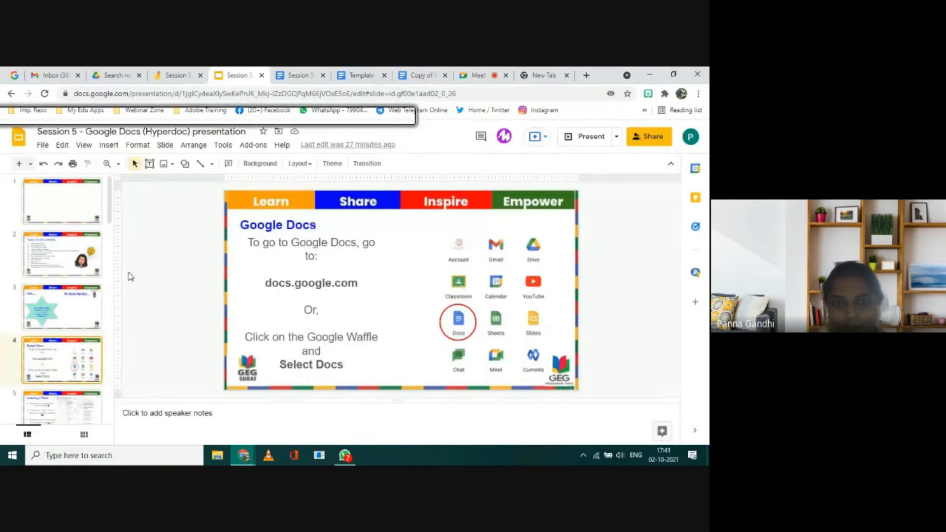
key(Up)
key(Up)
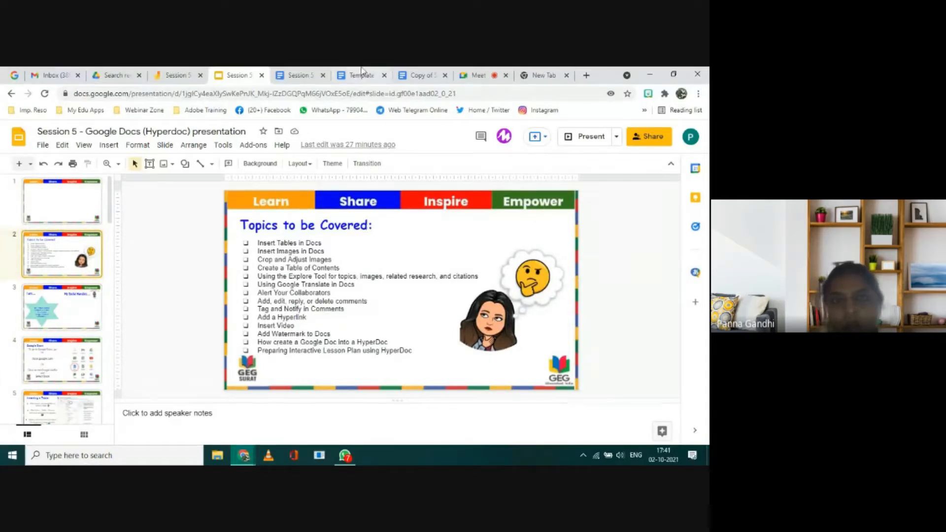
Step: Return to the Session 5 - Demo document and review the file commands, from New and Make a copy through Version history
click(298, 75)
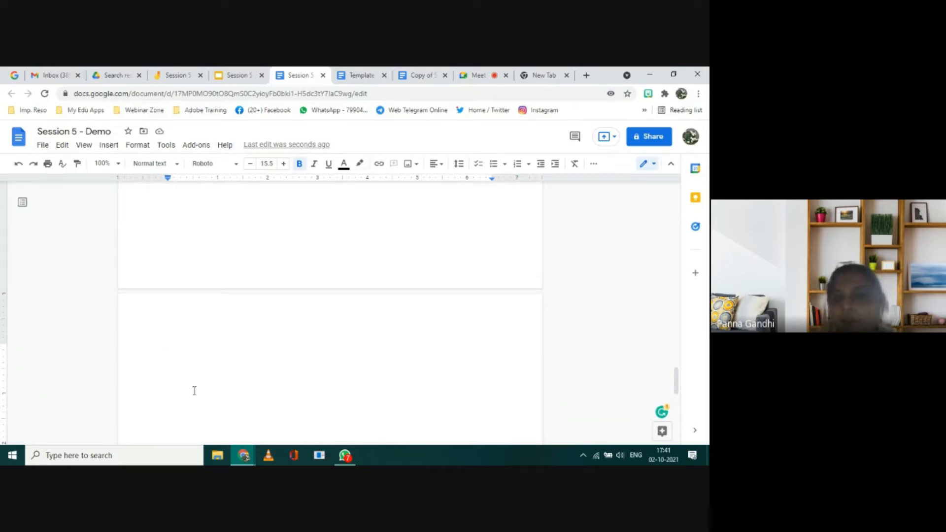
scroll(300, 363, down, 2)
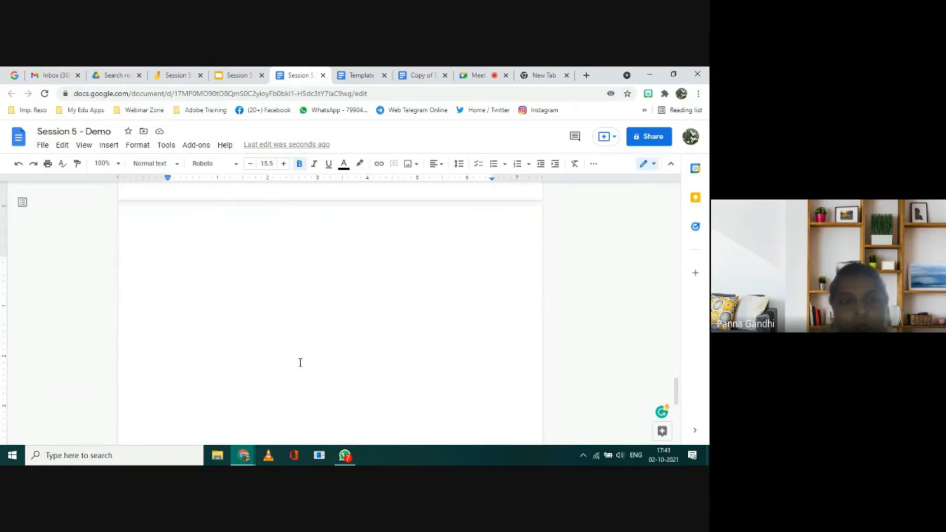
click(42, 145)
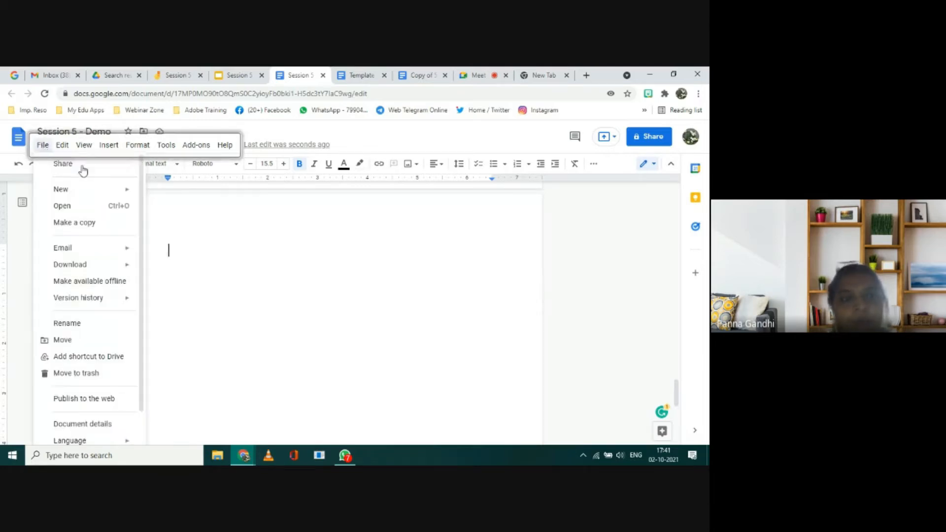
key(Right)
click(42, 147)
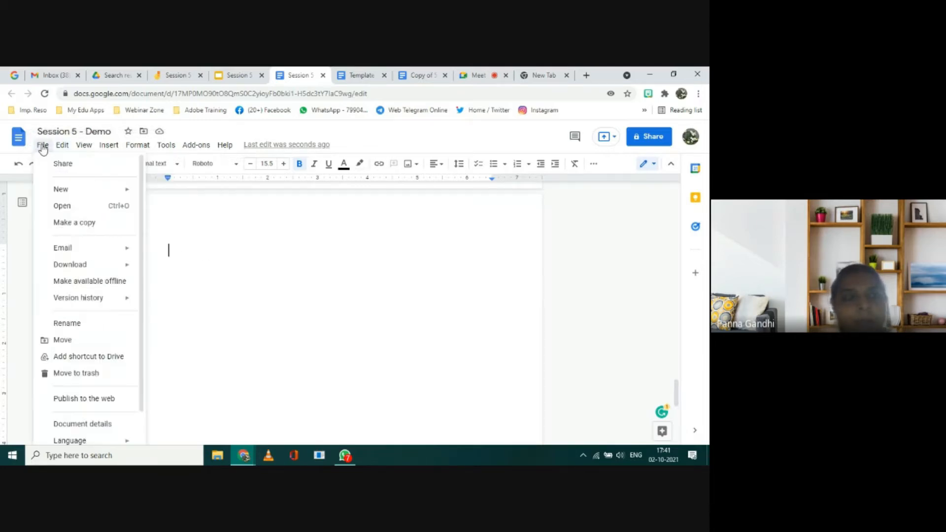
mouse_move(51, 191)
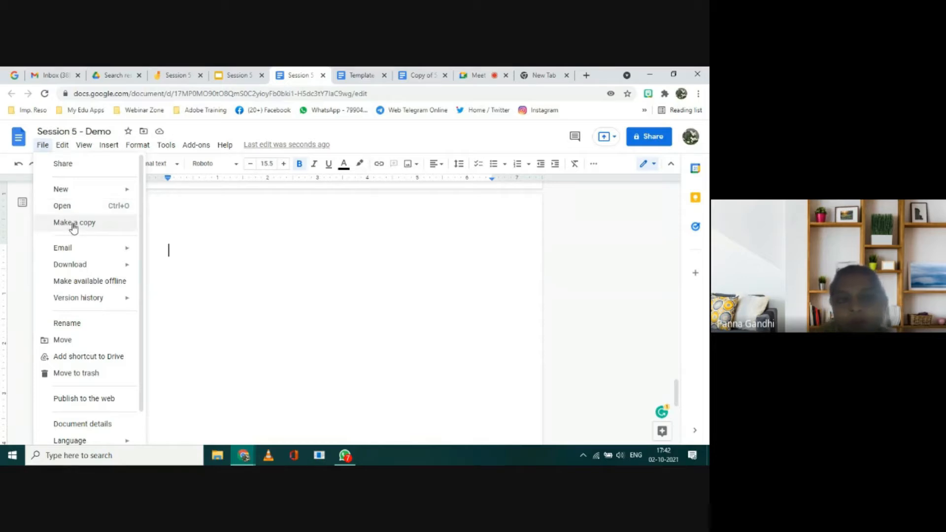
mouse_move(83, 254)
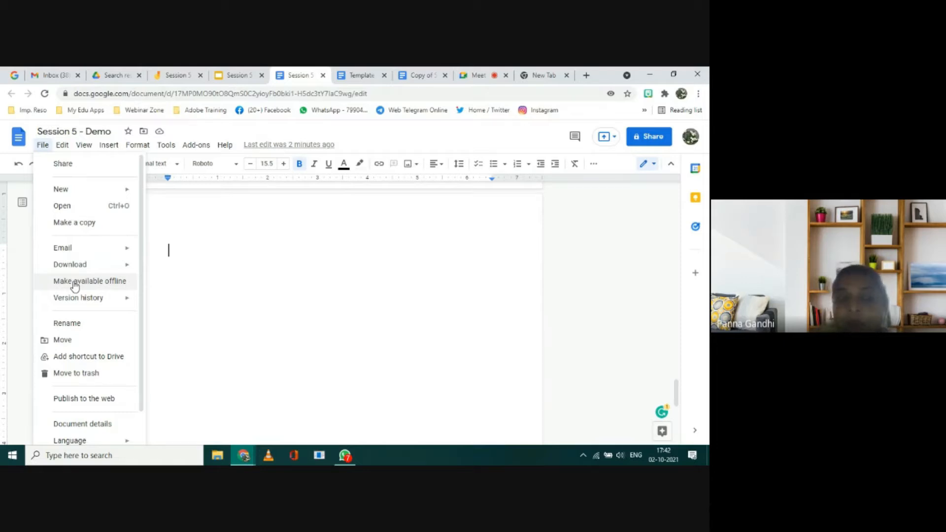
mouse_move(72, 304)
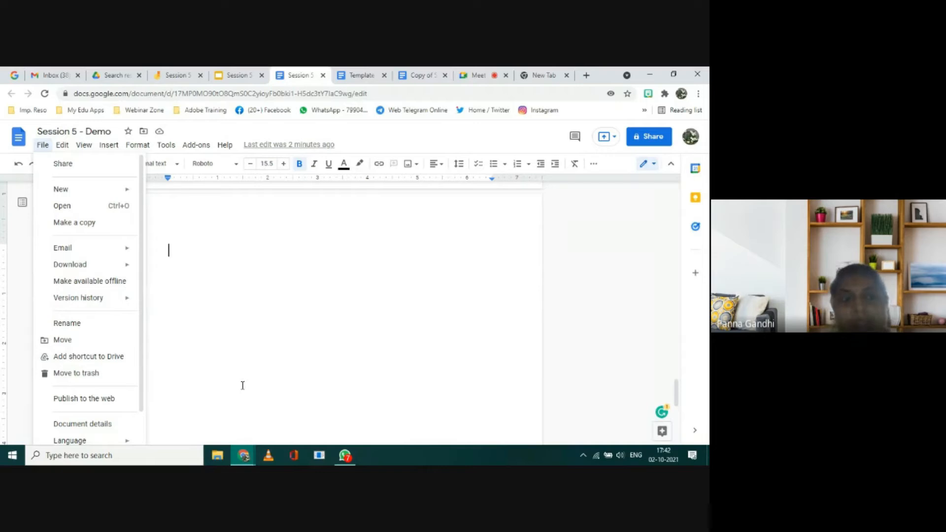
click(291, 338)
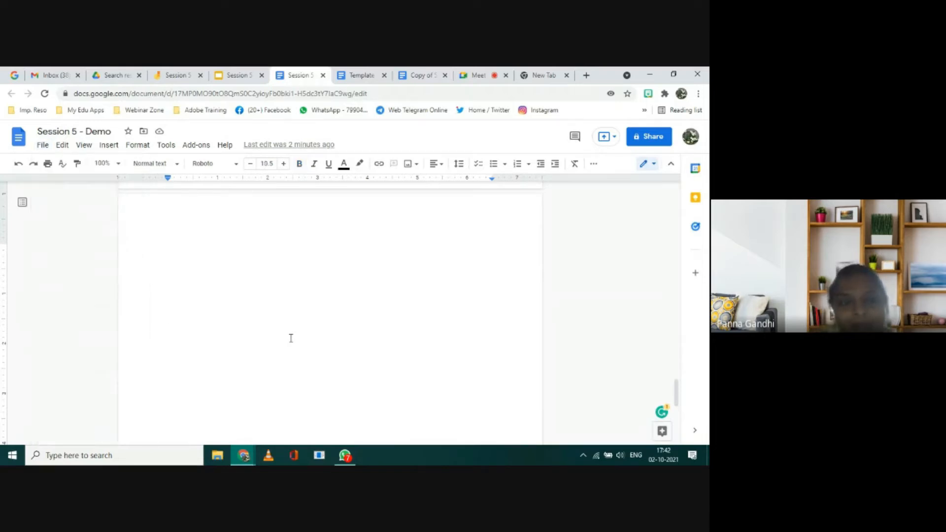
Step: Place the text cursor at the start of the blank page after the hyperdoc table
key(Up)
key(Up)
key(Up)
key(Up)
key(Up)
key(Up)
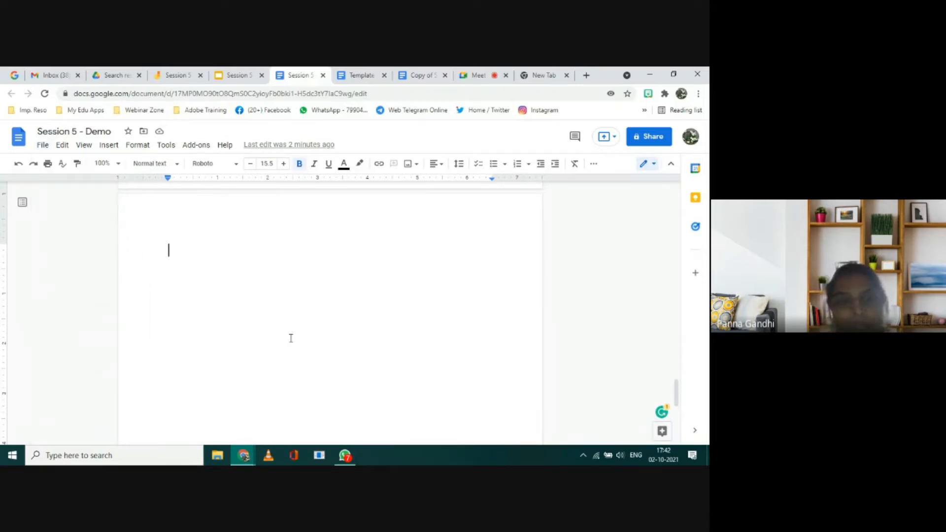
click(291, 338)
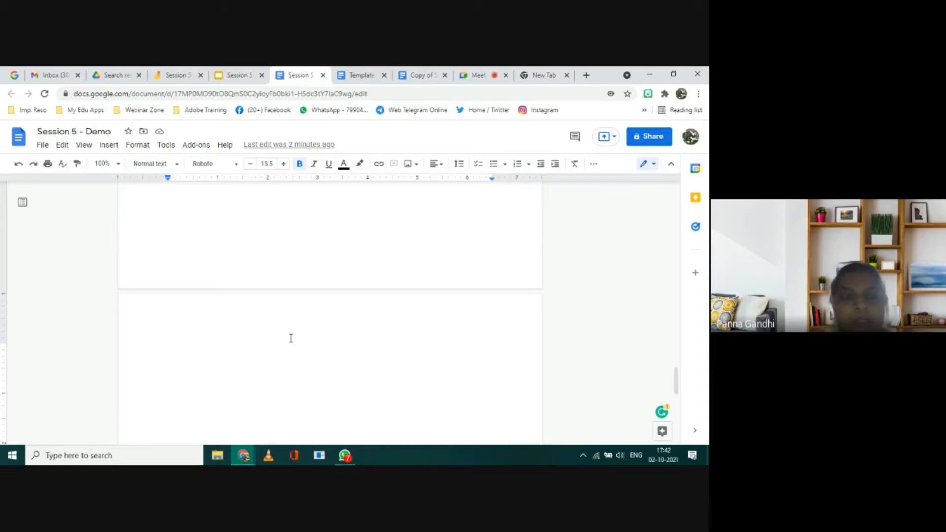
scroll(291, 338, down, 1)
scroll(290, 338, up, 1)
Step: Check the first topic on the "Topics to be Covered" slide and insert a 2 x 2 table on the demo document's blank page
click(233, 75)
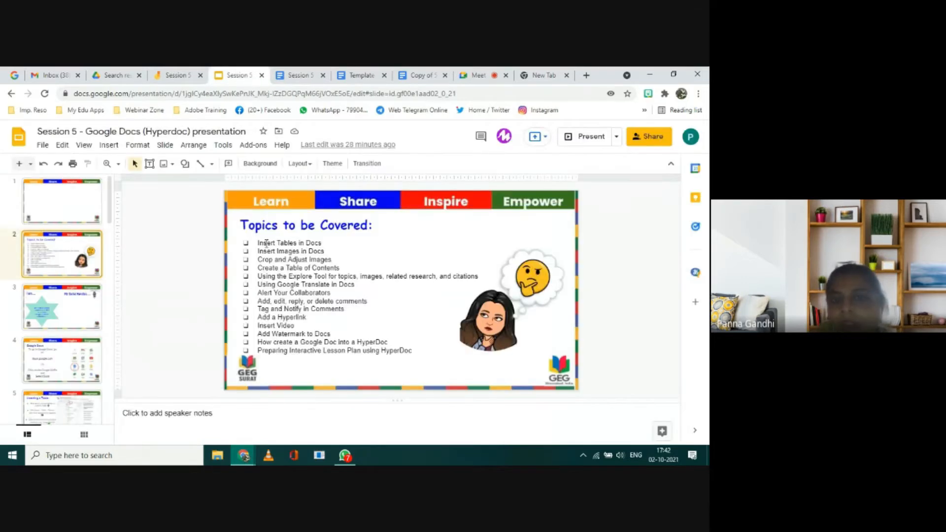
click(309, 79)
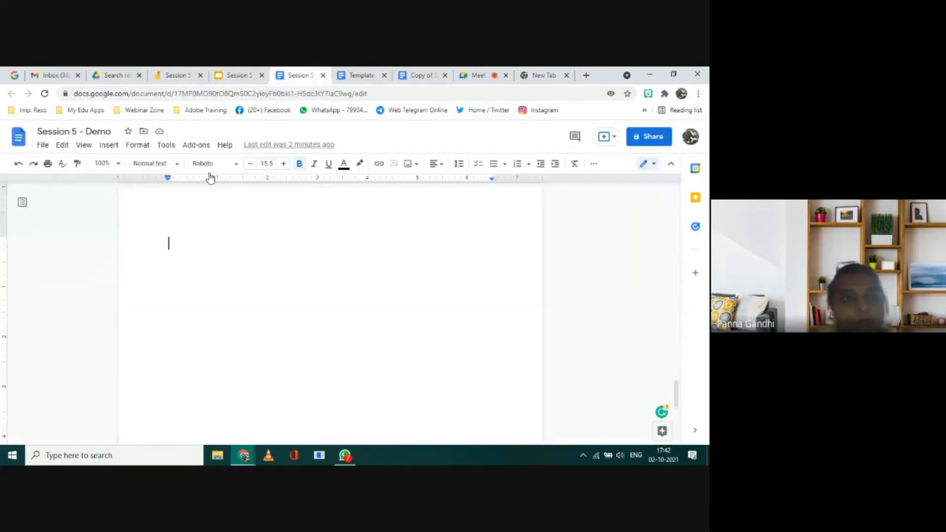
click(109, 145)
mouse_move(122, 182)
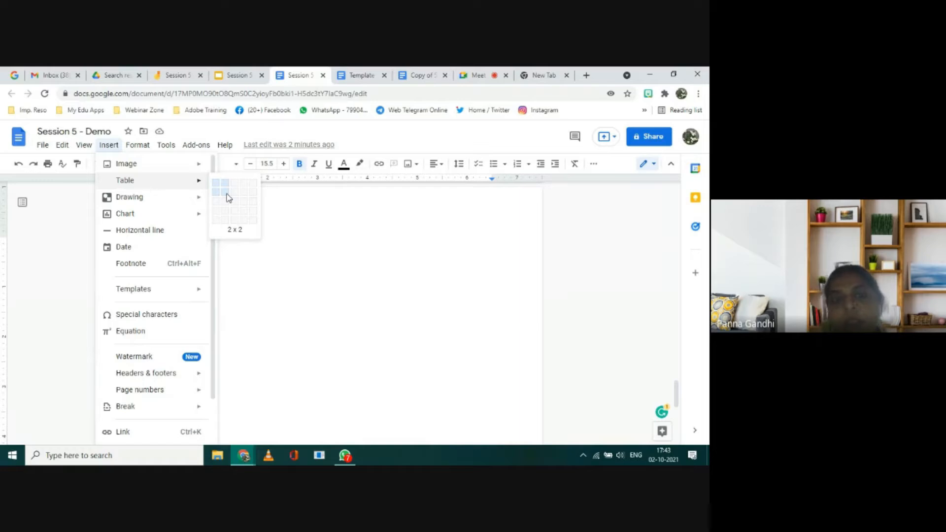
click(228, 198)
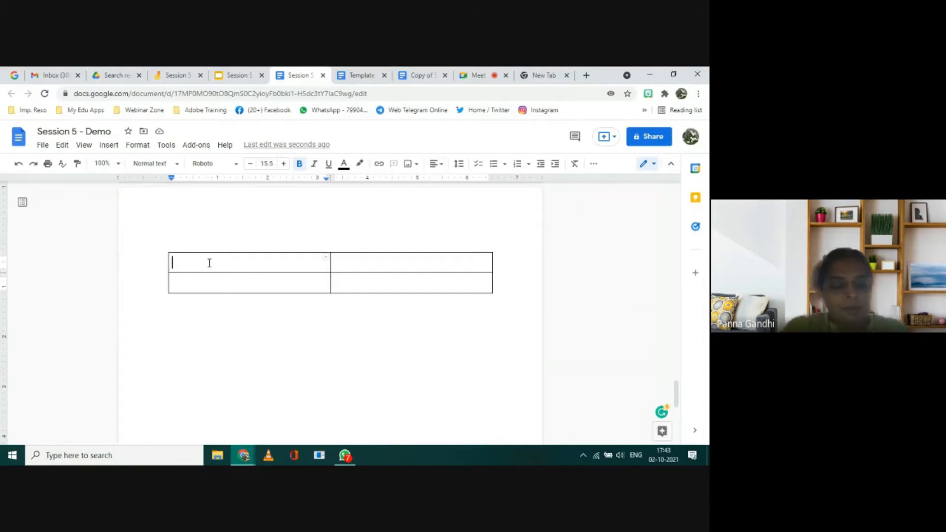
Step: Enter "Demo session" in the first cell of the new 2 x 2 table
text(Deme)
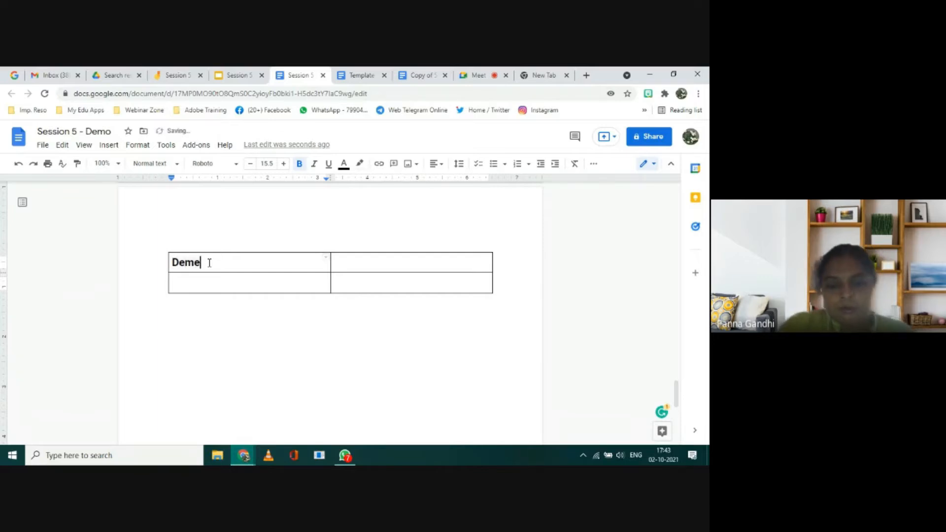
key(BackSpace)
text(o)
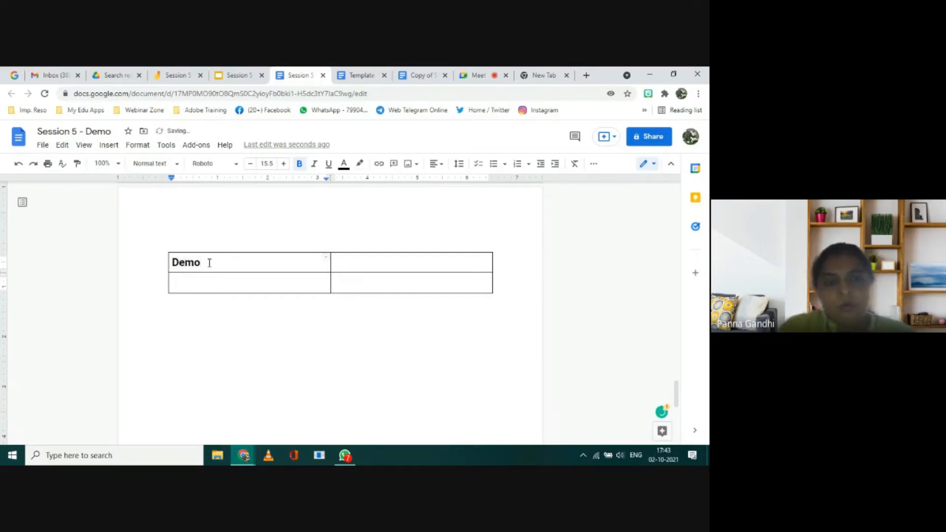
text( sessi)
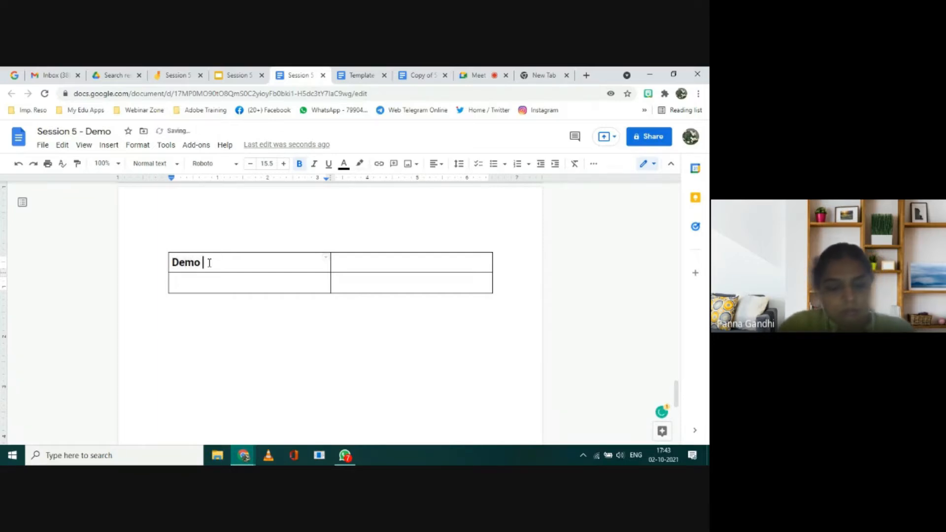
text(on)
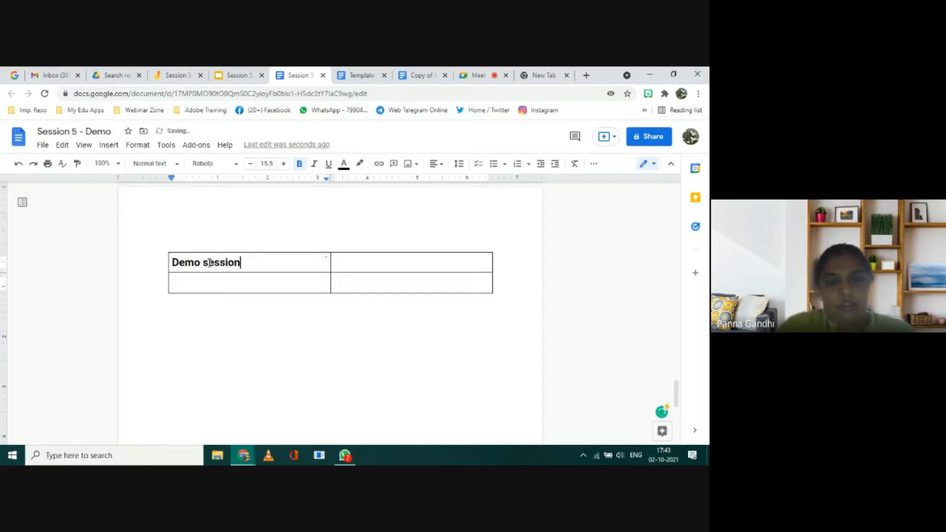
Step: Italicize the "Demo session" text and try toggling bold and underline on it
key(shift+Left)
key(shift+Left)
key(shift+Left)
key(shift+Left)
key(shift+Left)
key(shift+Left)
key(shift+Left)
key(shift+Left)
key(shift+Left)
key(shift+Left)
key(shift+Left)
key(shift+Left)
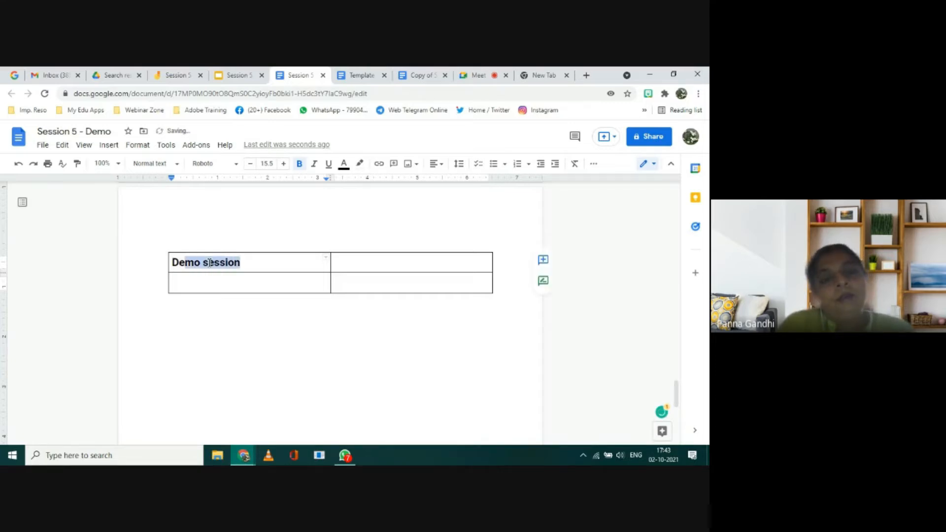
click(300, 166)
click(300, 166)
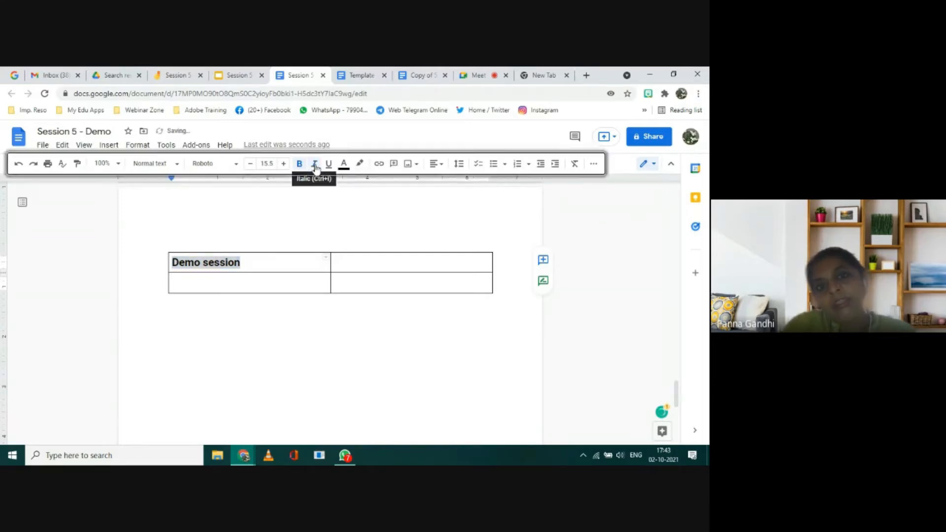
click(315, 167)
click(329, 166)
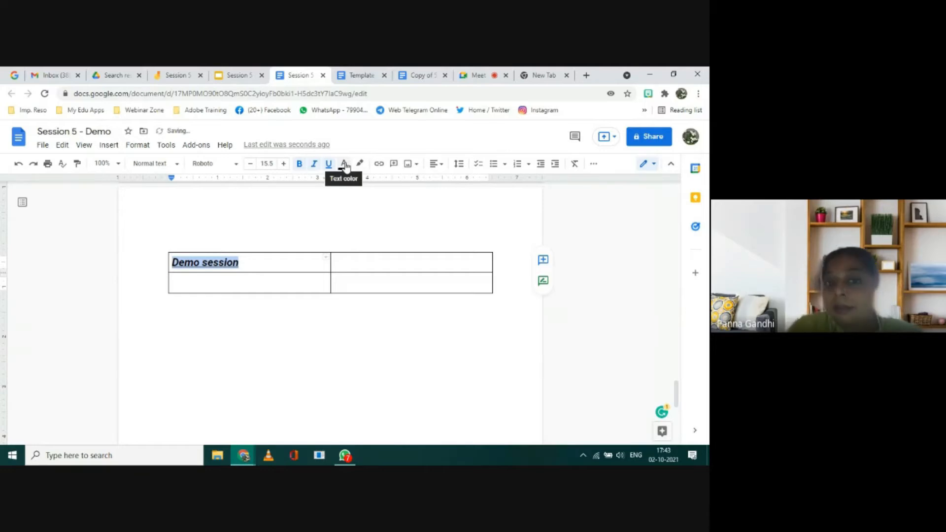
Step: Color the "Demo session" text red and highlight it in yellow
click(344, 165)
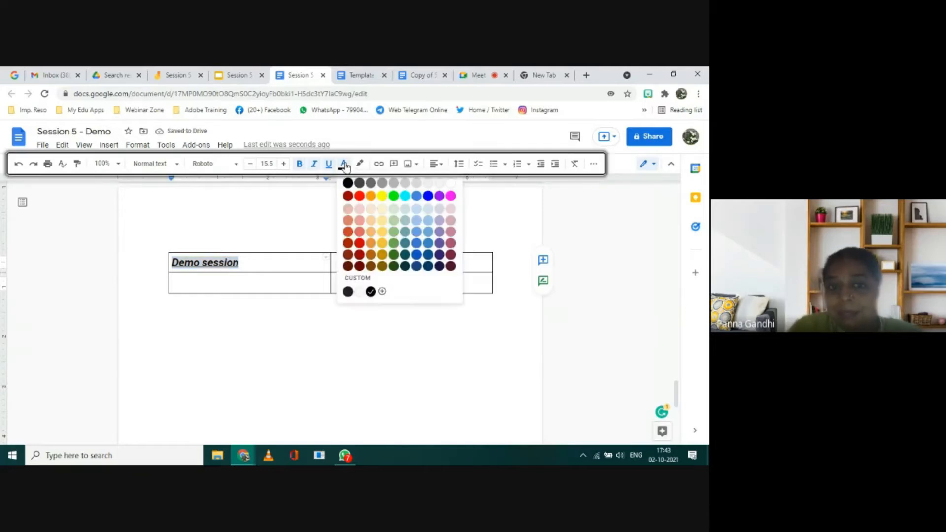
click(359, 196)
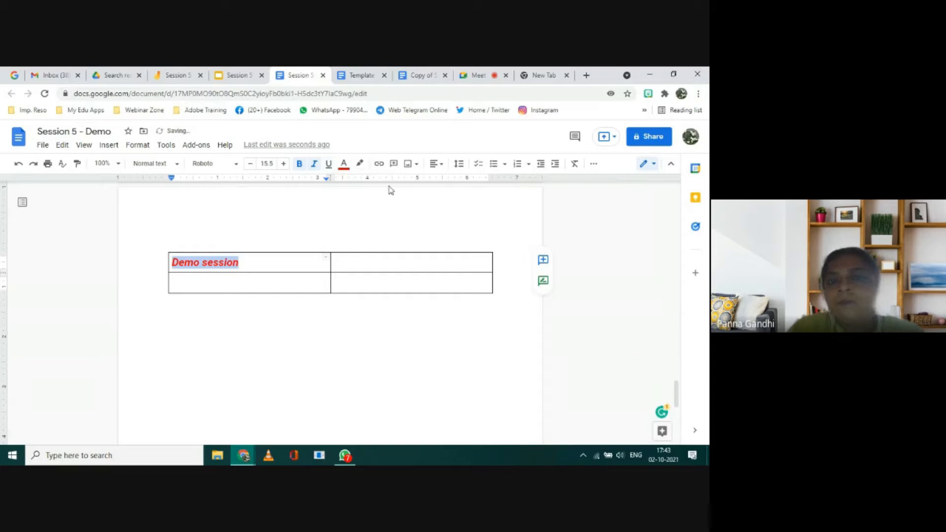
click(361, 165)
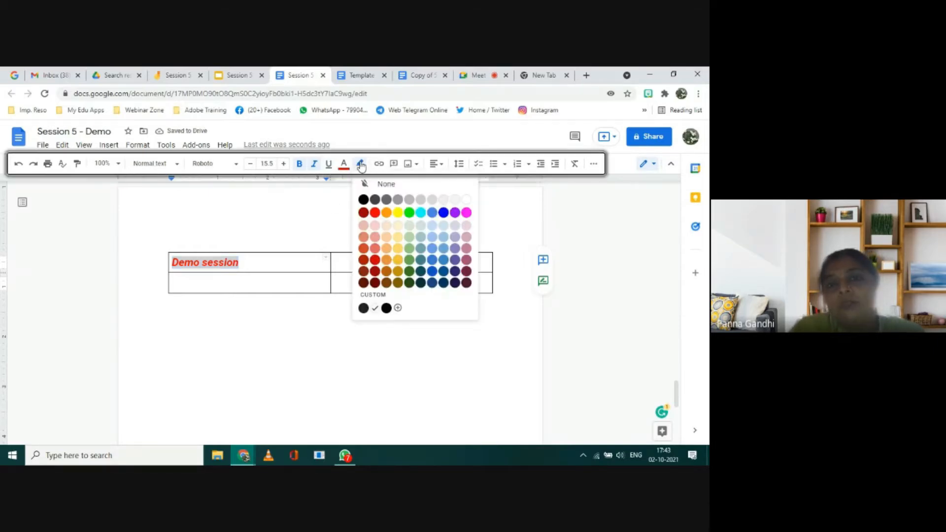
click(397, 212)
click(299, 262)
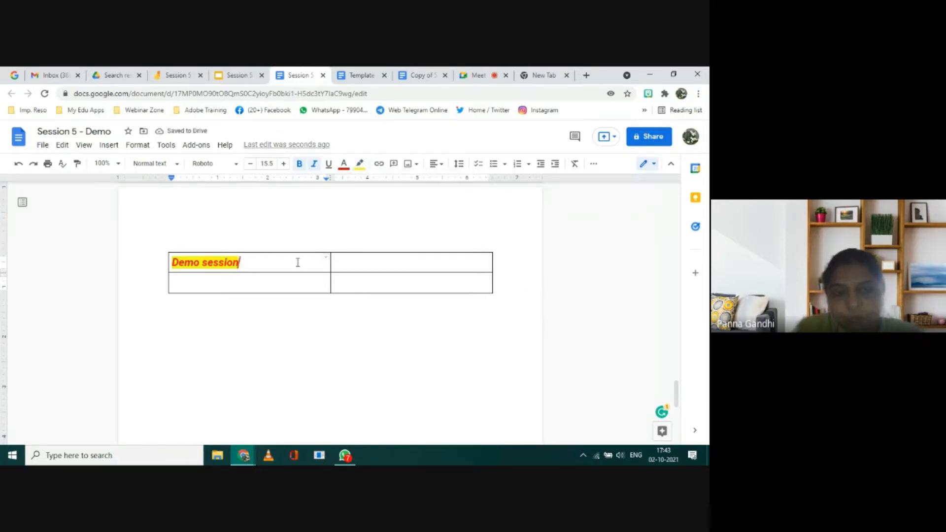
Step: Center the "Demo session" text horizontally in its table cell
key(shift+Left)
key(shift+Left)
key(shift+Left)
key(shift+Left)
key(shift+Left)
key(shift+Left)
key(shift+Left)
key(shift+Left)
key(shift+Left)
key(shift+Left)
key(shift+Left)
key(shift+Left)
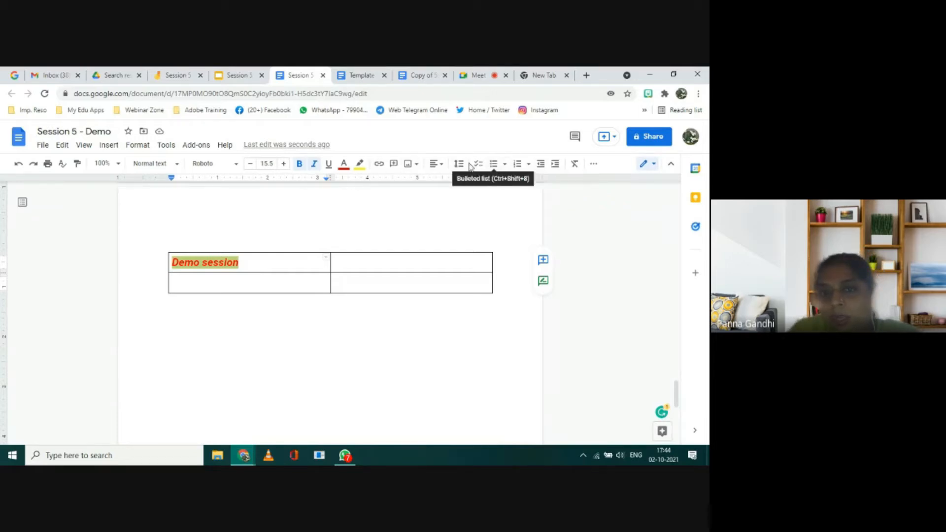
click(442, 168)
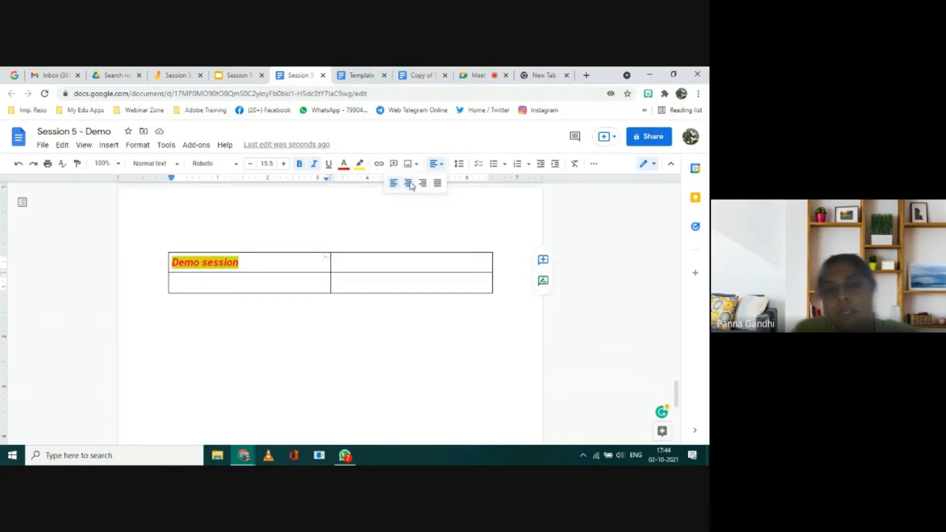
click(411, 184)
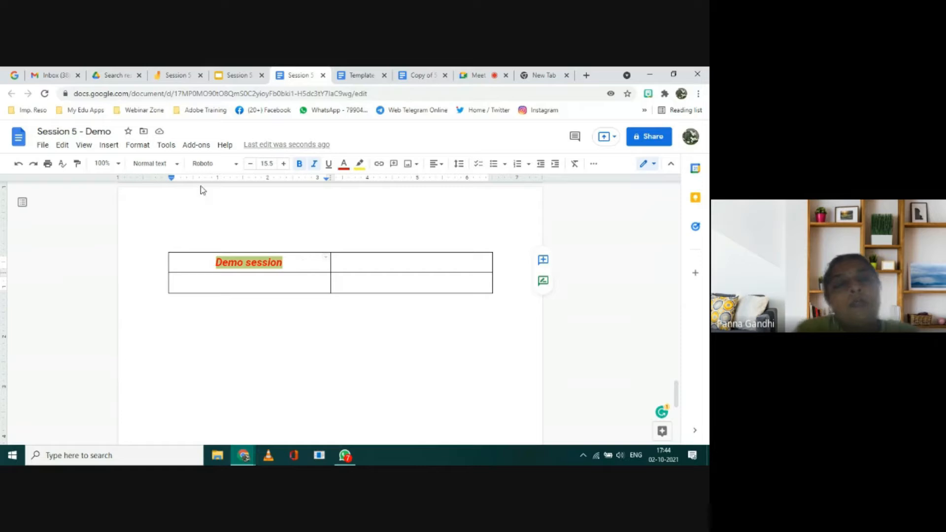
Step: Try the Griffy font and then the Lobster font on the "Demo session" text
click(236, 166)
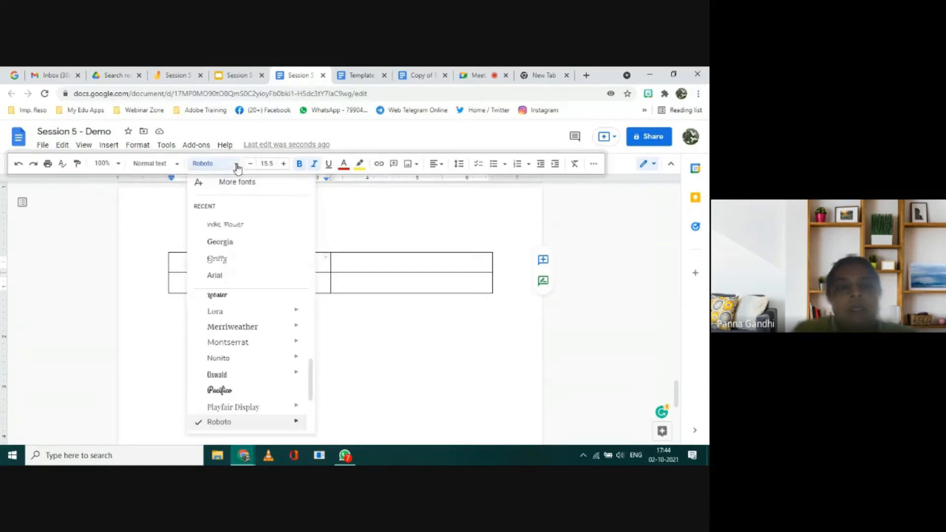
click(217, 258)
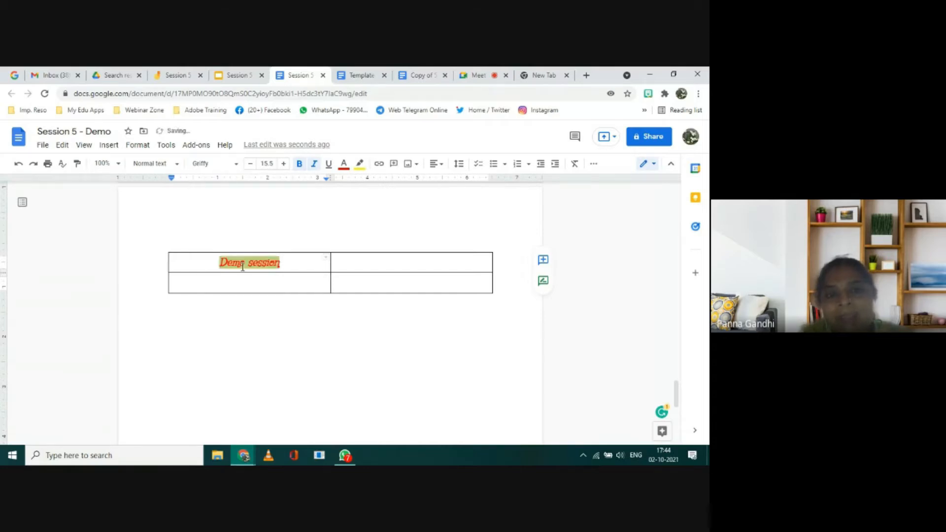
click(237, 166)
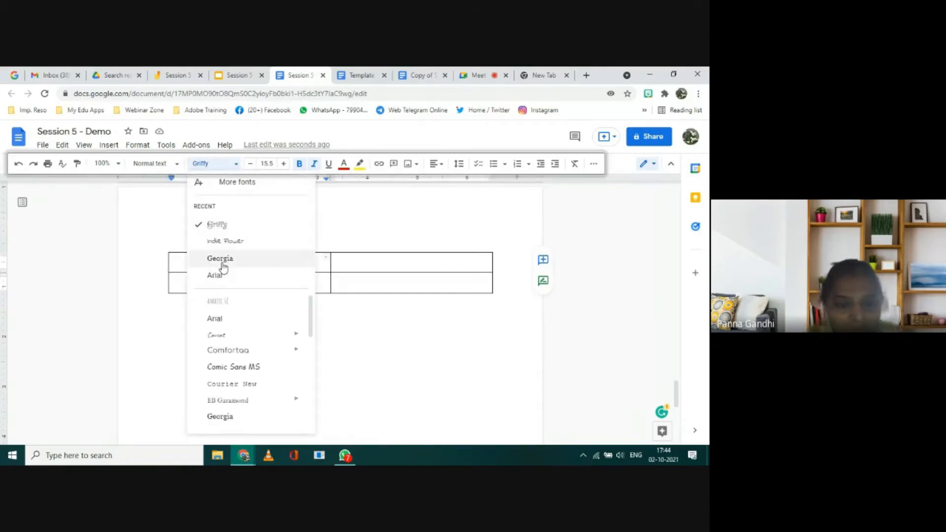
scroll(220, 385, down, 3)
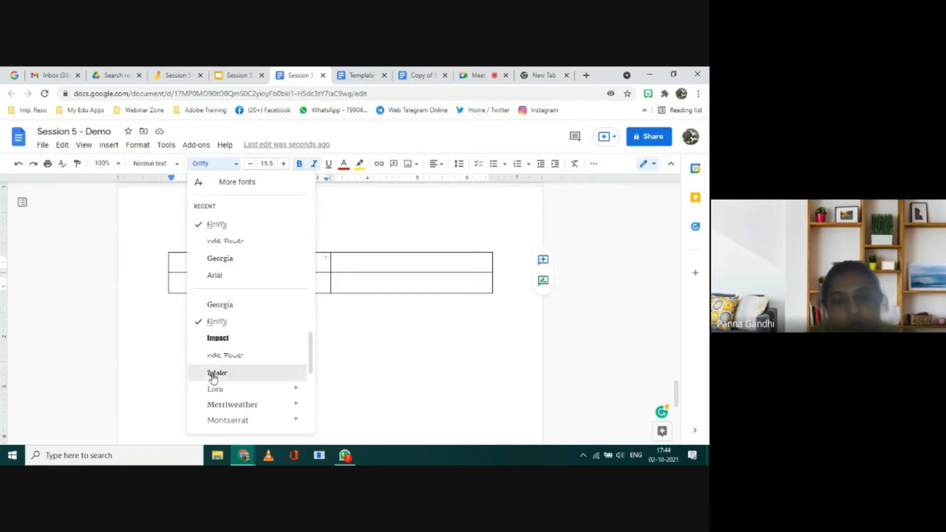
click(213, 375)
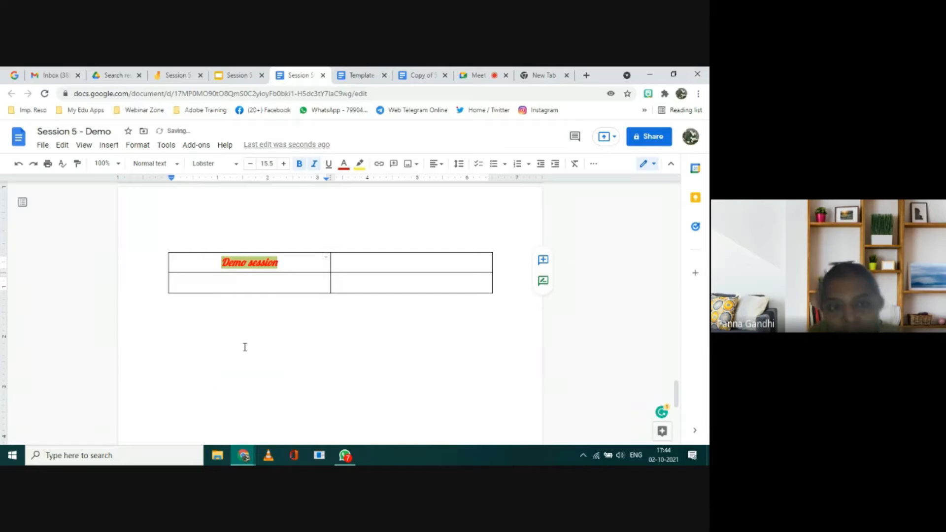
Step: Open the library of additional fonts, review its script and category filters, and sort the fonts by Trending
click(235, 165)
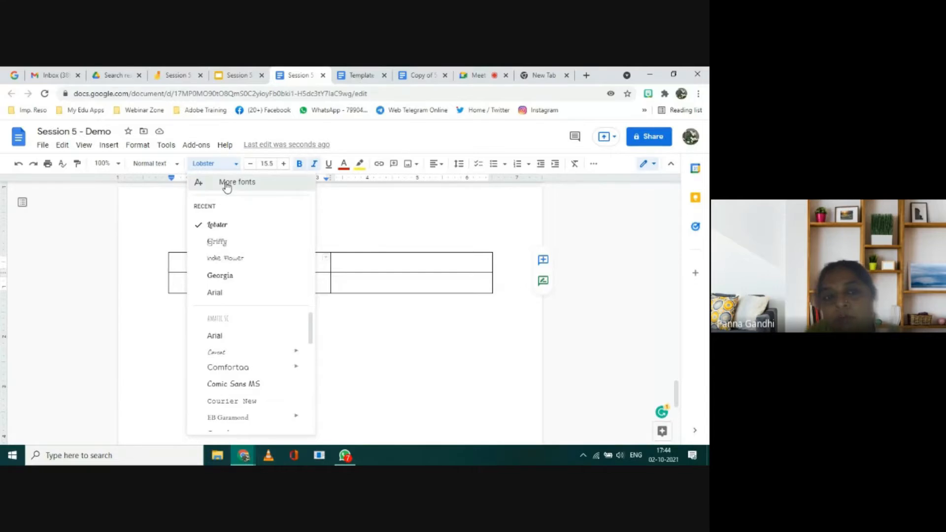
click(227, 183)
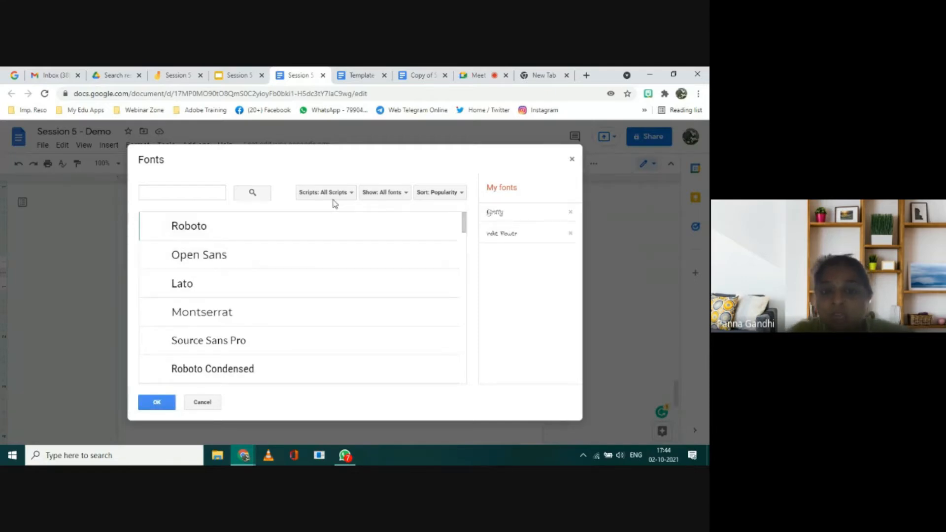
click(352, 193)
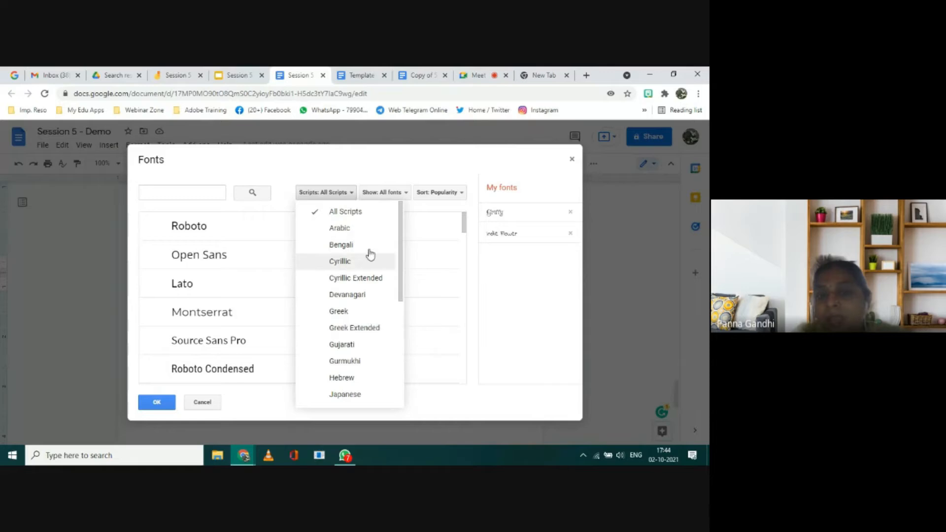
click(406, 193)
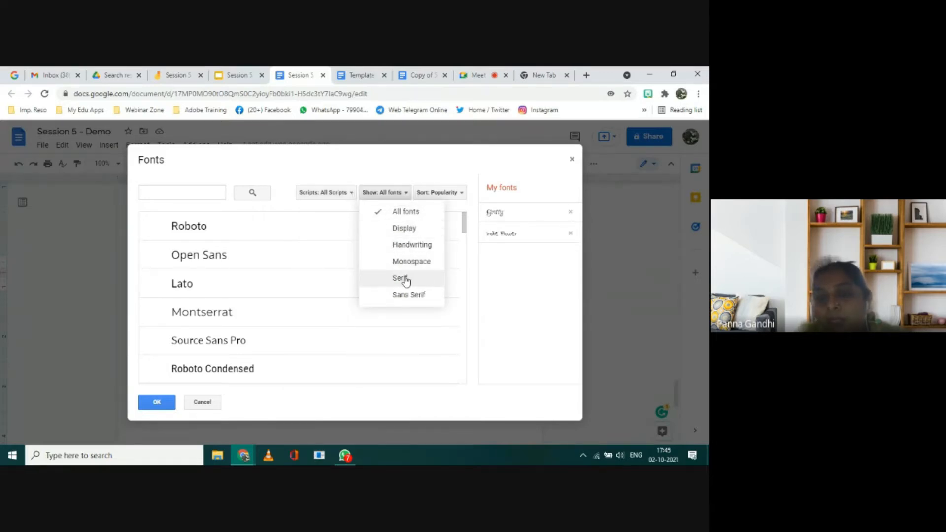
click(462, 195)
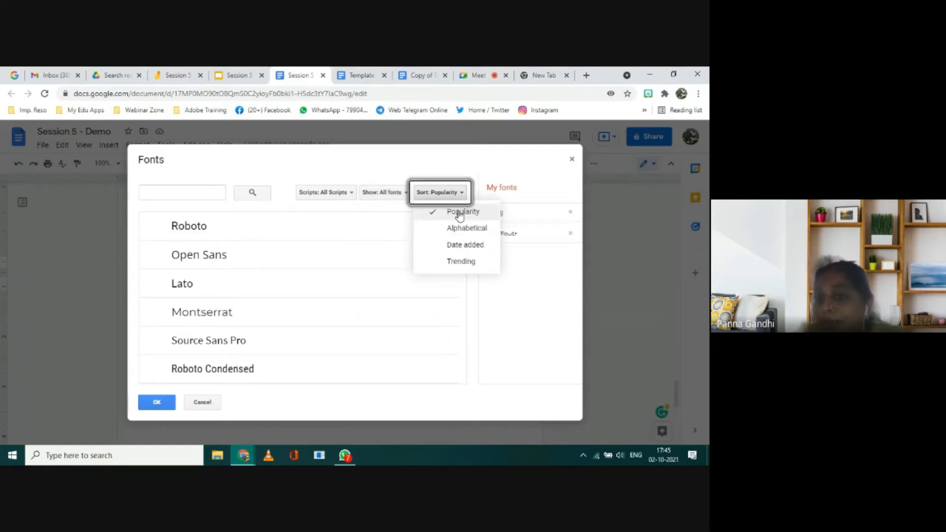
click(452, 262)
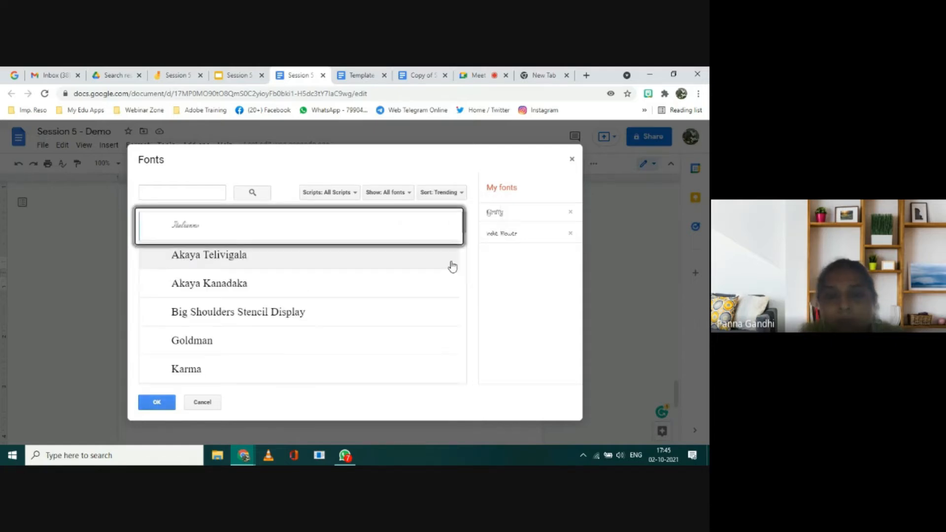
Step: Add Akaya Telivigala to My fonts and apply it to the "Demo session" text
click(239, 261)
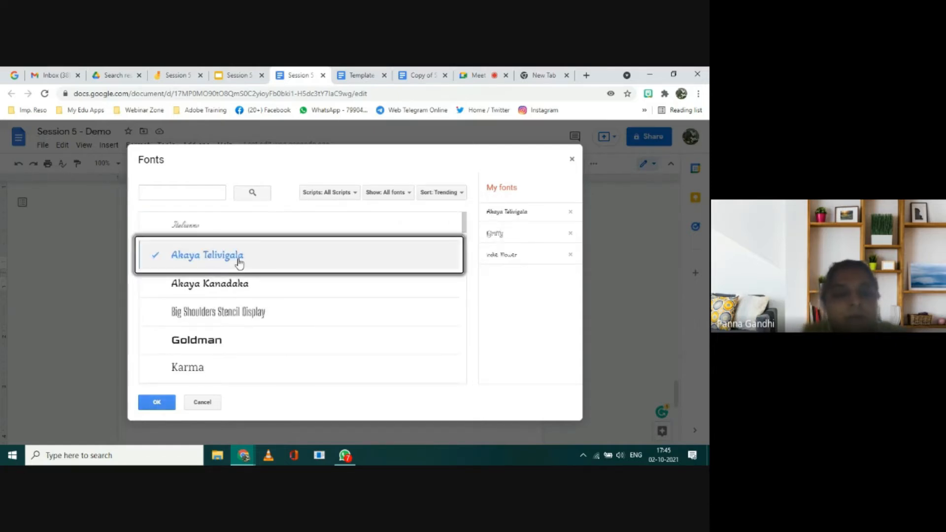
click(156, 403)
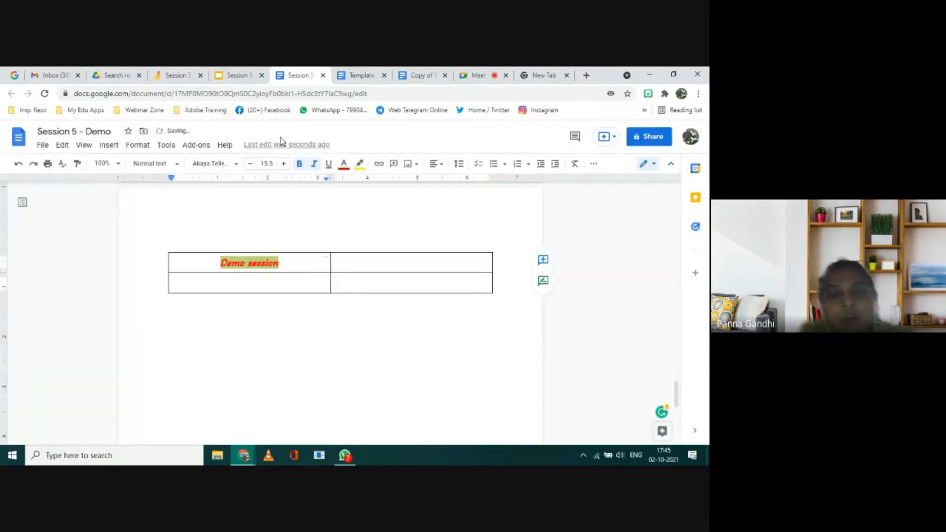
click(238, 165)
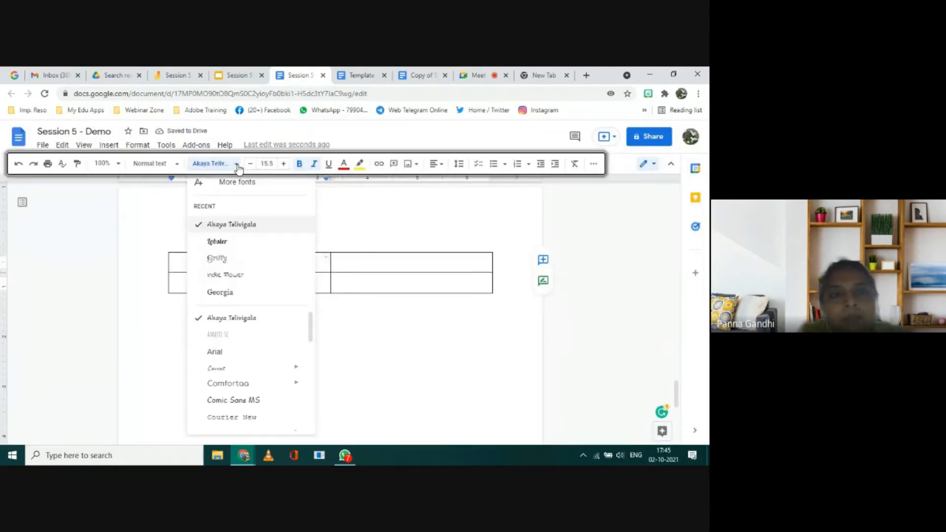
click(227, 226)
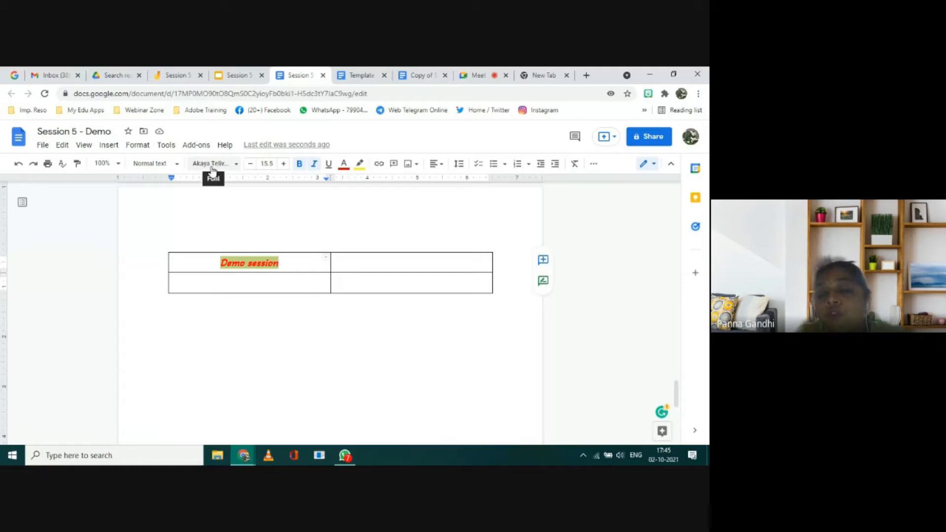
Step: Remove the yellow highlight from the "Demo session" text
click(284, 263)
key(shift+Left)
key(shift+Left)
key(shift+Left)
key(shift+Left)
key(shift+Left)
key(shift+Left)
key(shift+Left)
key(shift+Left)
key(shift+Left)
key(shift+Left)
key(shift+Left)
key(shift+Left)
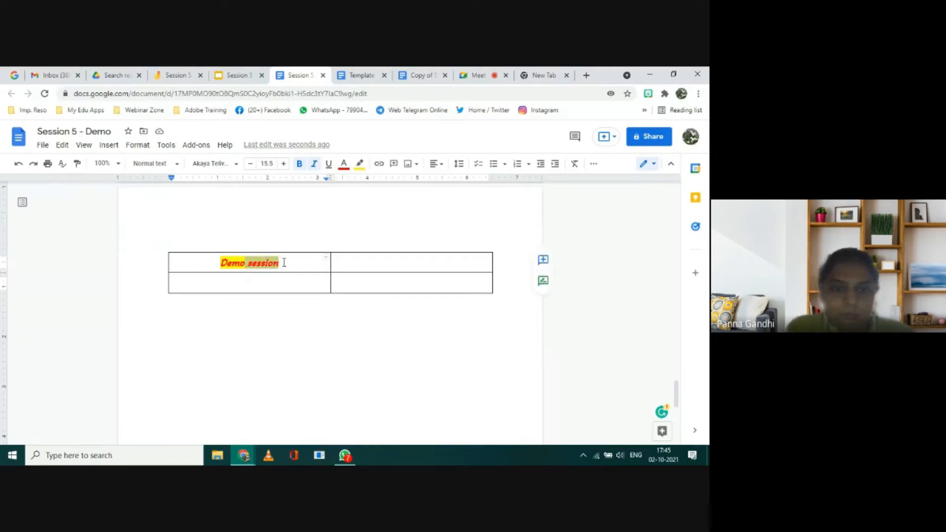
click(360, 164)
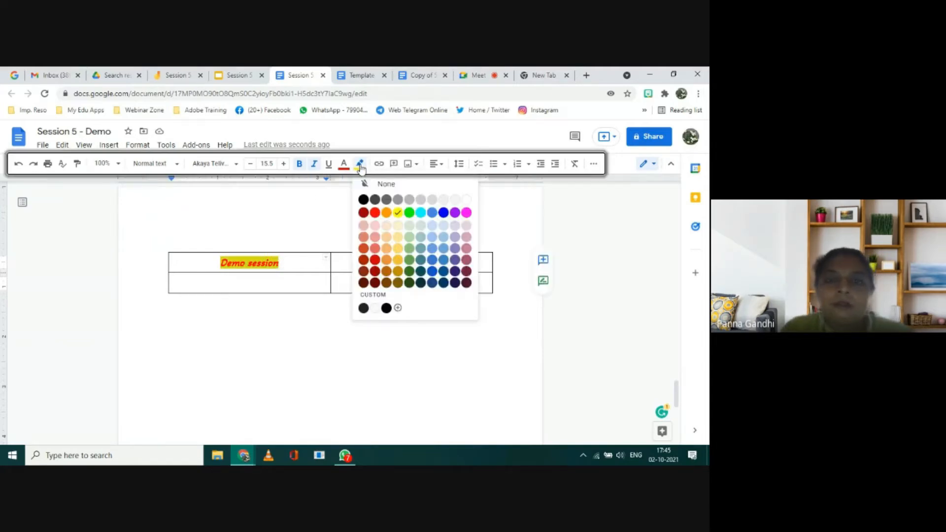
click(385, 185)
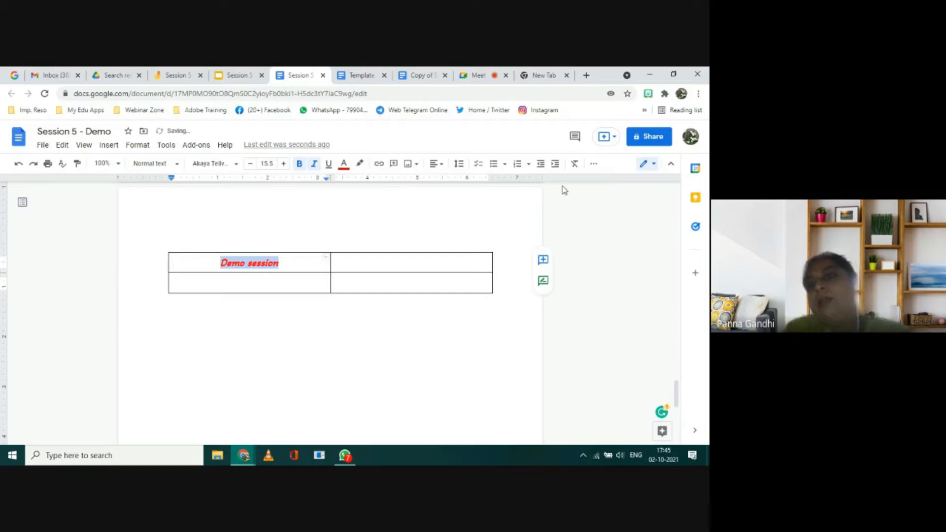
Step: Fill the background of the table cell containing "Demo session" with light blue
click(594, 167)
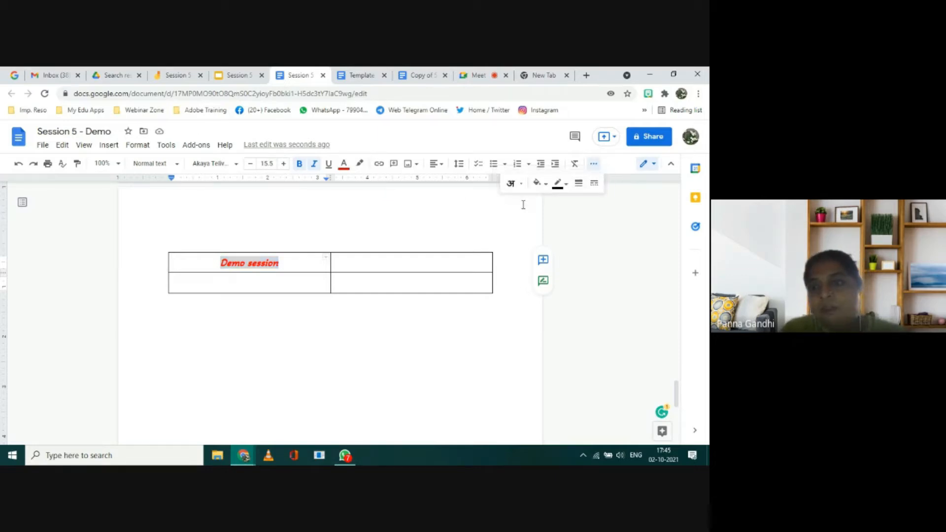
click(547, 185)
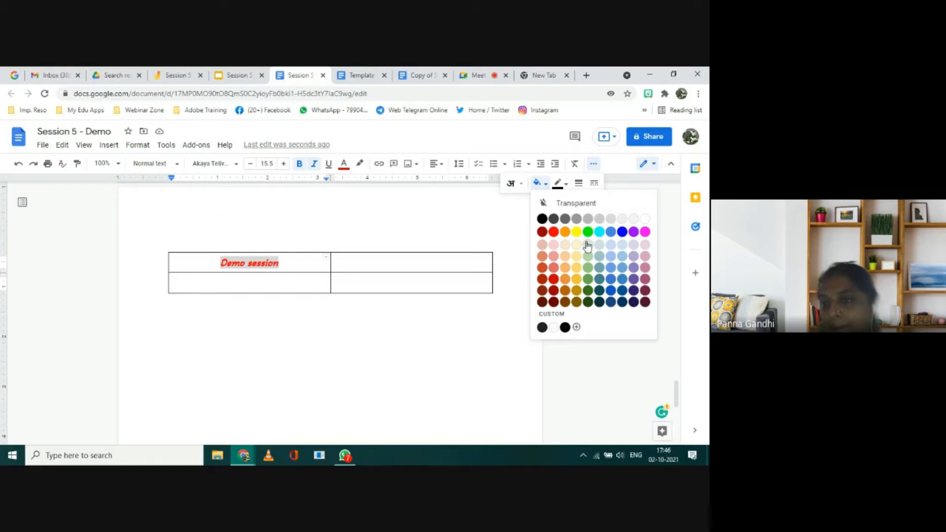
click(614, 250)
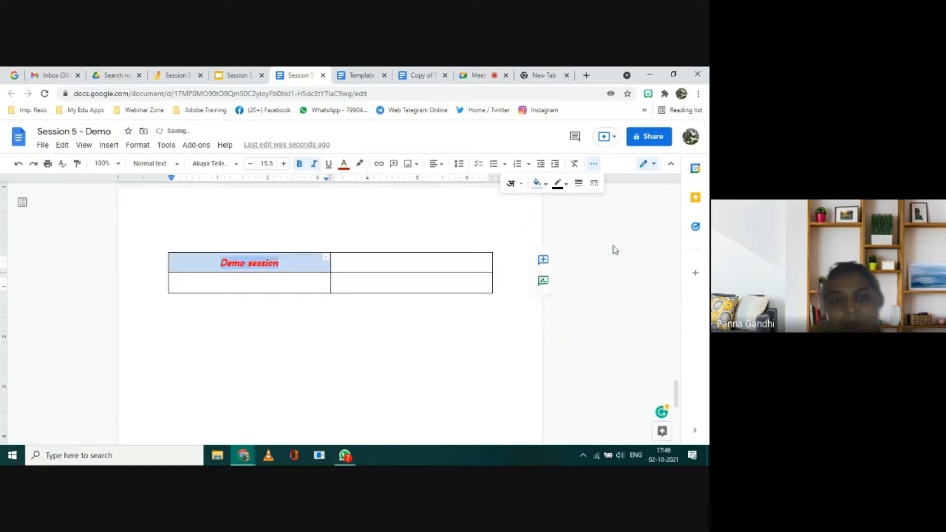
Step: Undo the last change to the table cell and redo it
click(340, 316)
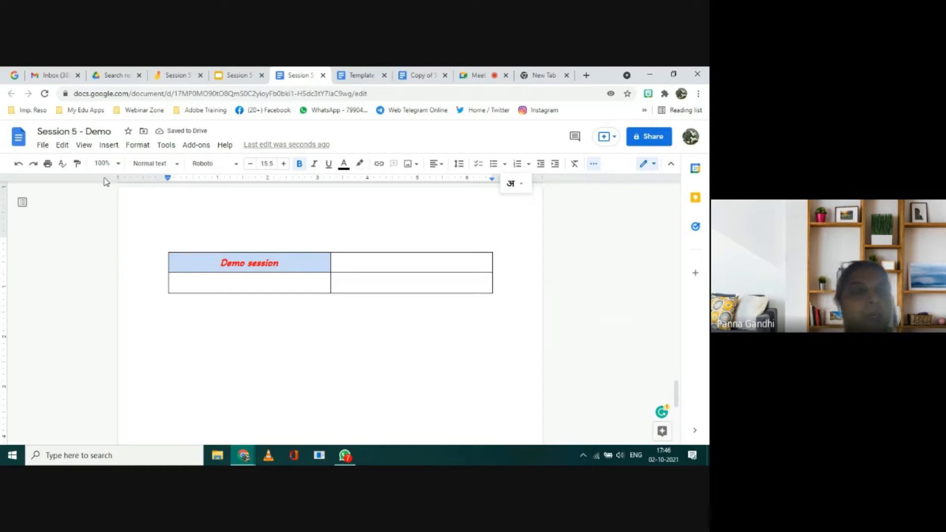
click(19, 164)
click(35, 166)
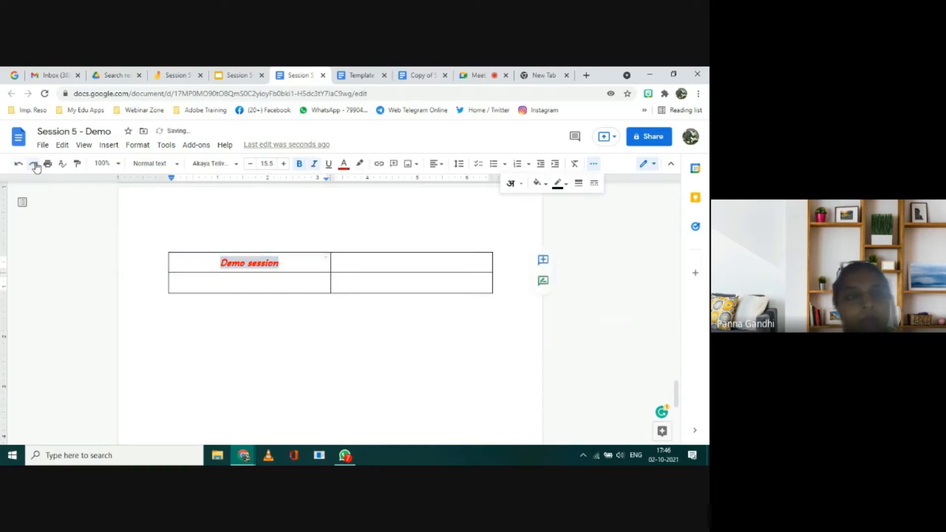
click(220, 323)
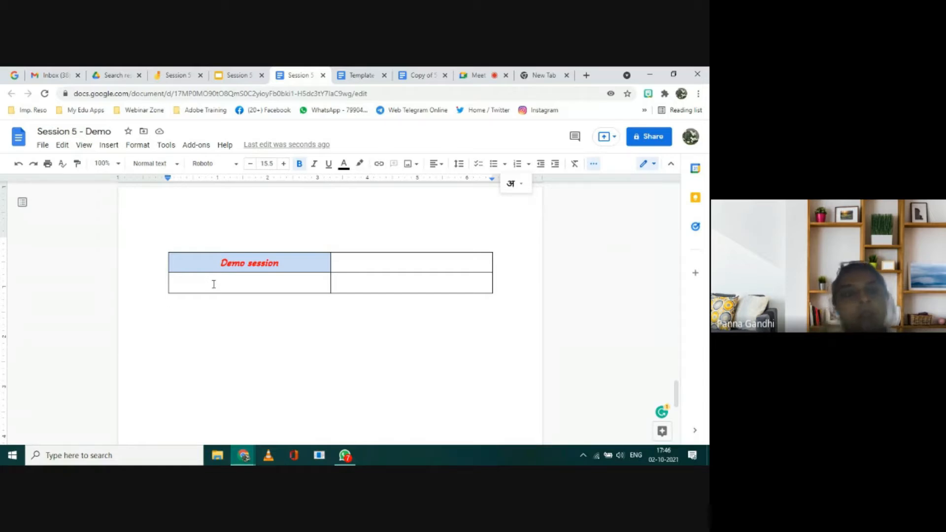
Step: Check the Topics to be Covered slide in the Session 5 presentation and return to the demo document
click(235, 74)
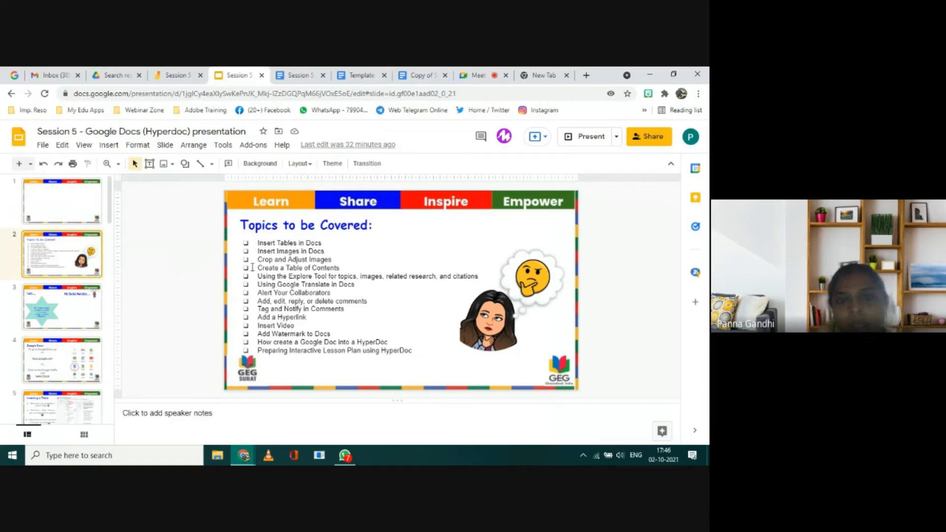
click(298, 75)
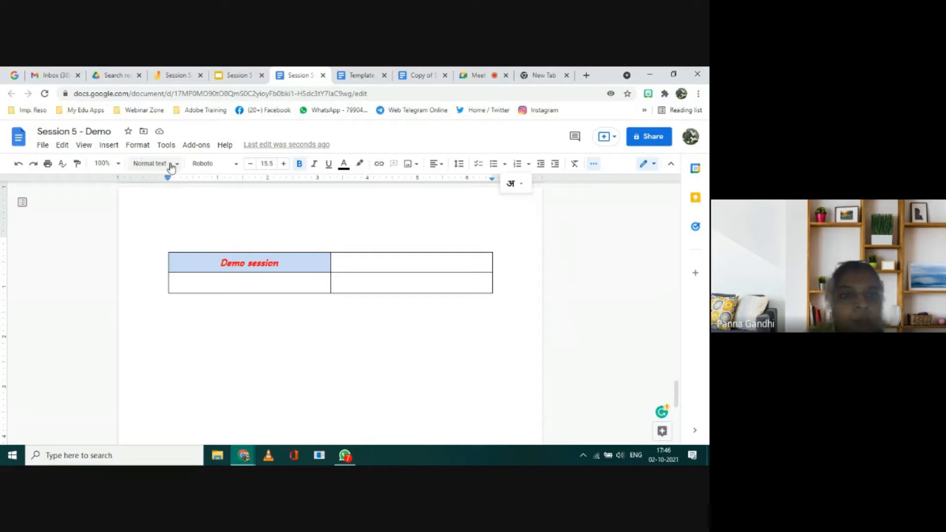
Step: Allow camera access, insert a photo taken with the camera below the table, and delete it
click(110, 146)
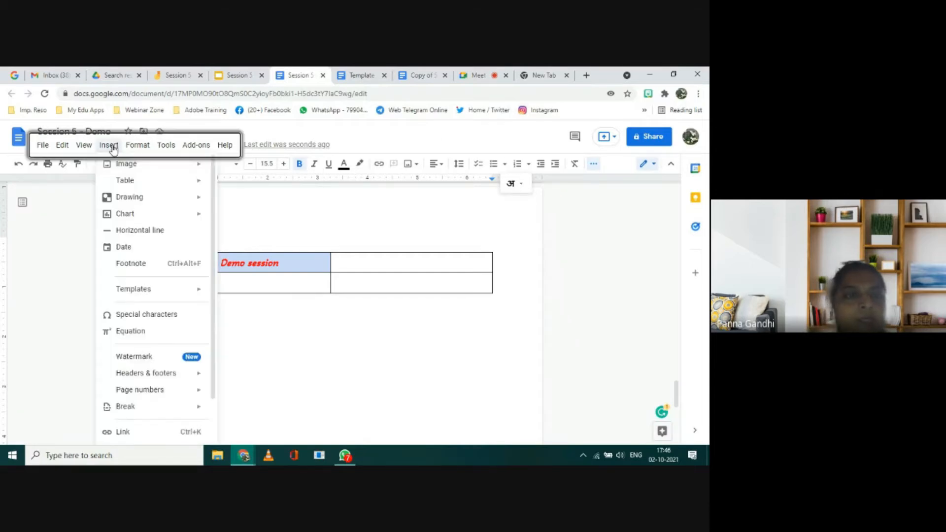
mouse_move(127, 163)
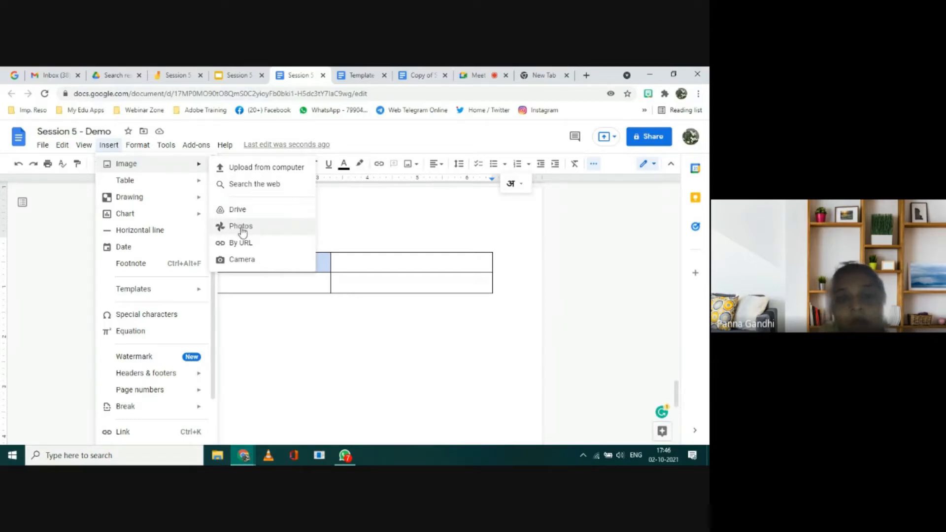
click(237, 261)
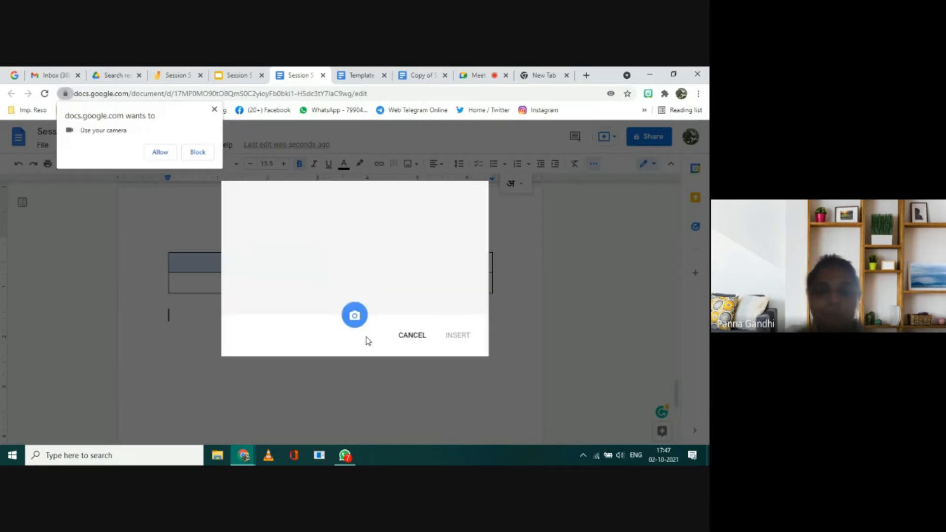
click(160, 152)
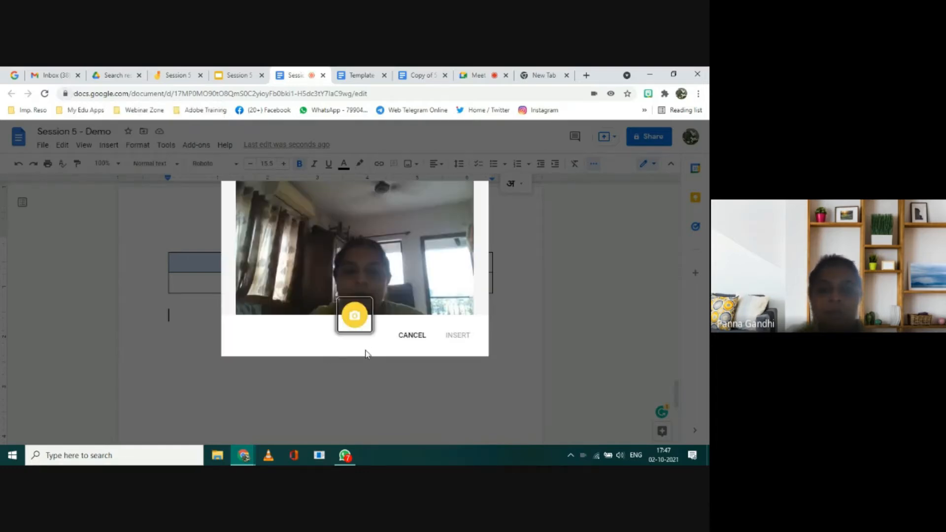
click(457, 339)
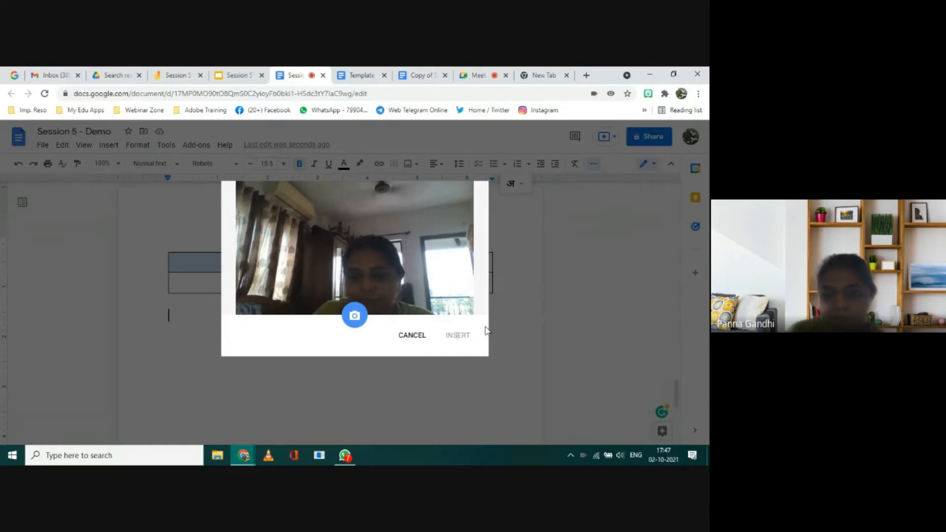
click(355, 316)
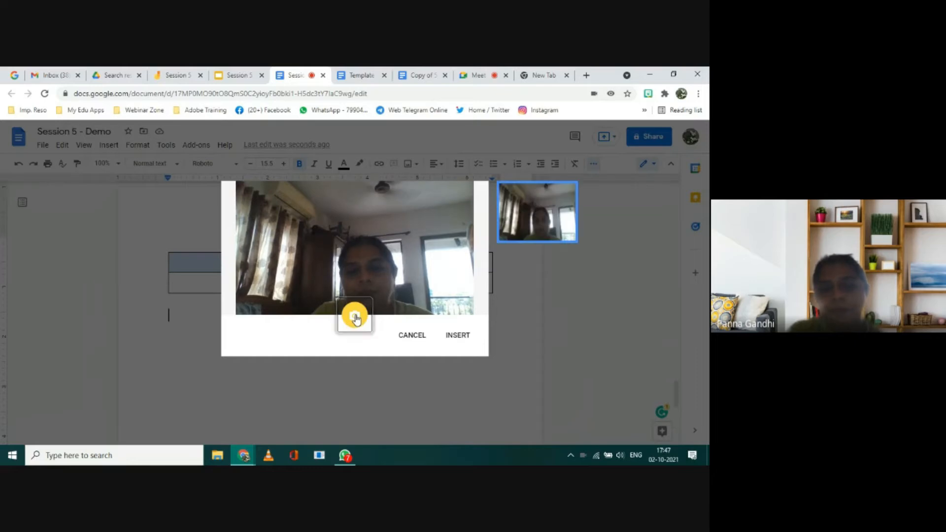
click(458, 337)
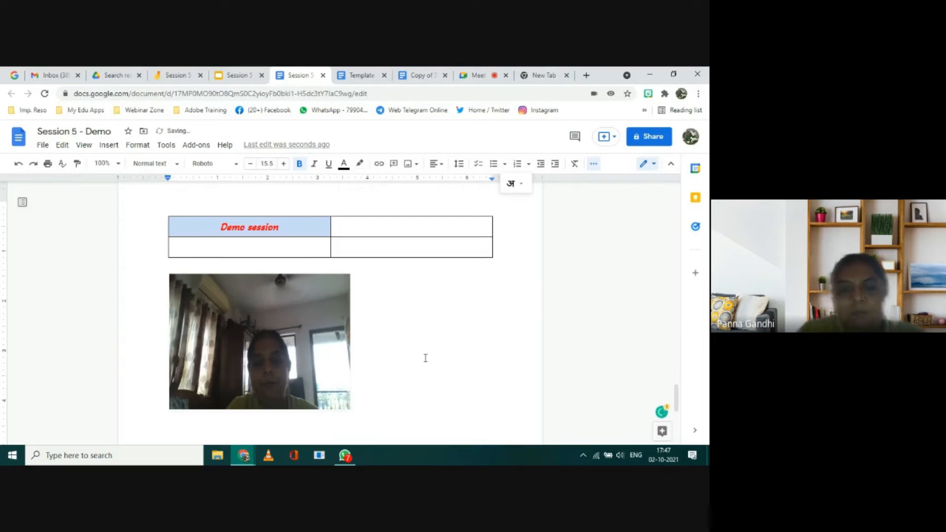
key(BackSpace)
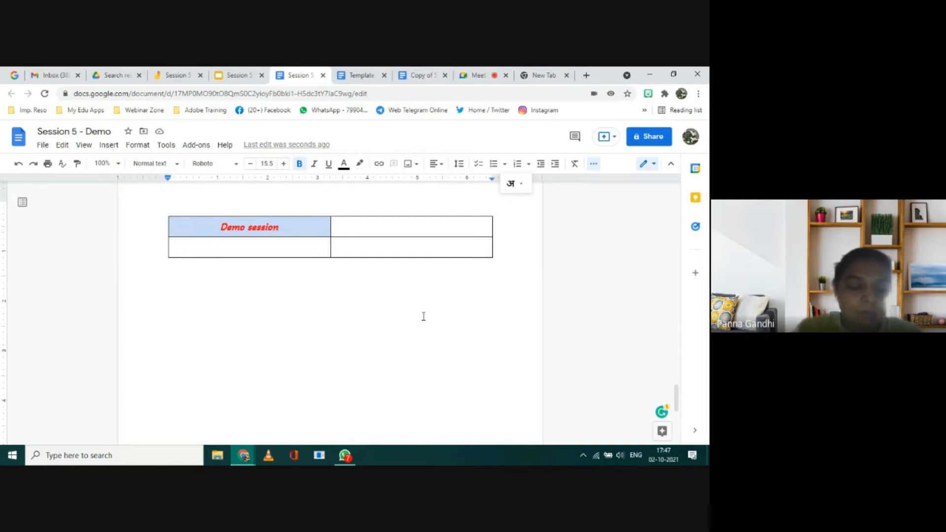
Step: Enter the text "Shakespear" on the line below the table
text(Sha)
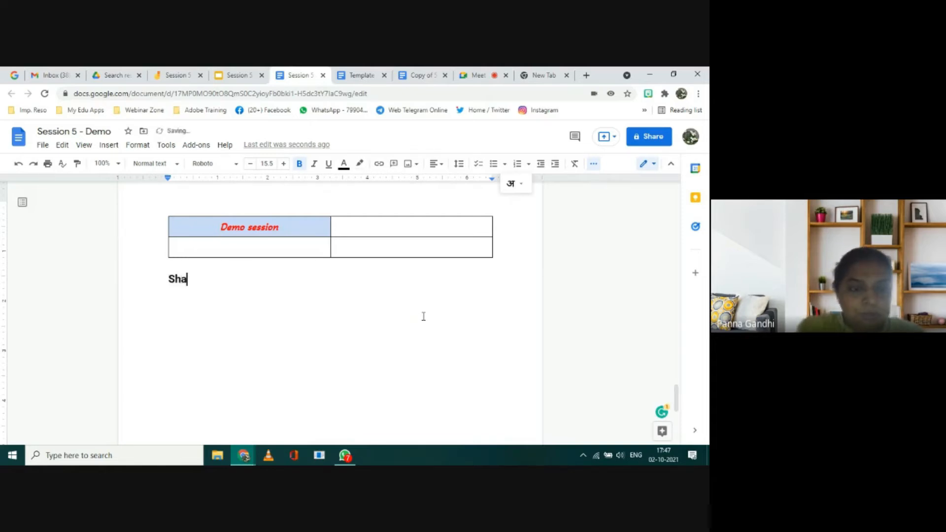
text(kes)
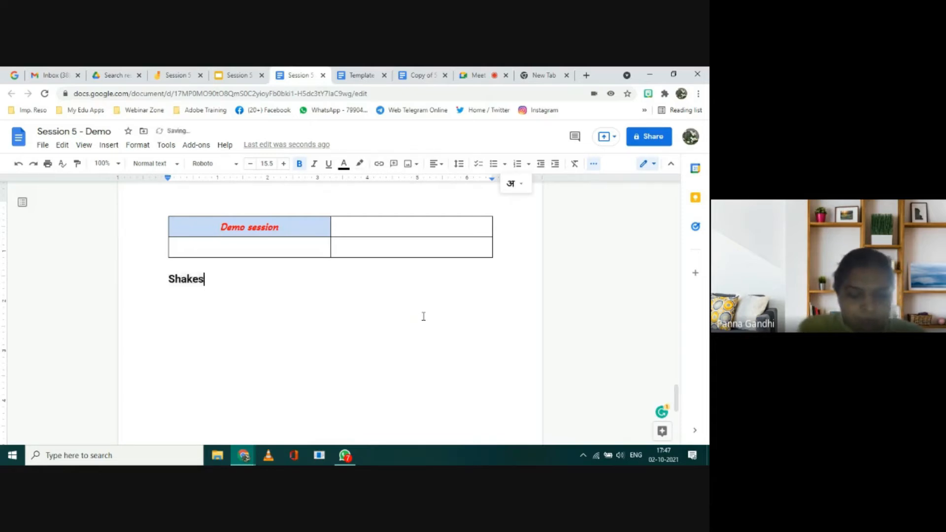
text(pear)
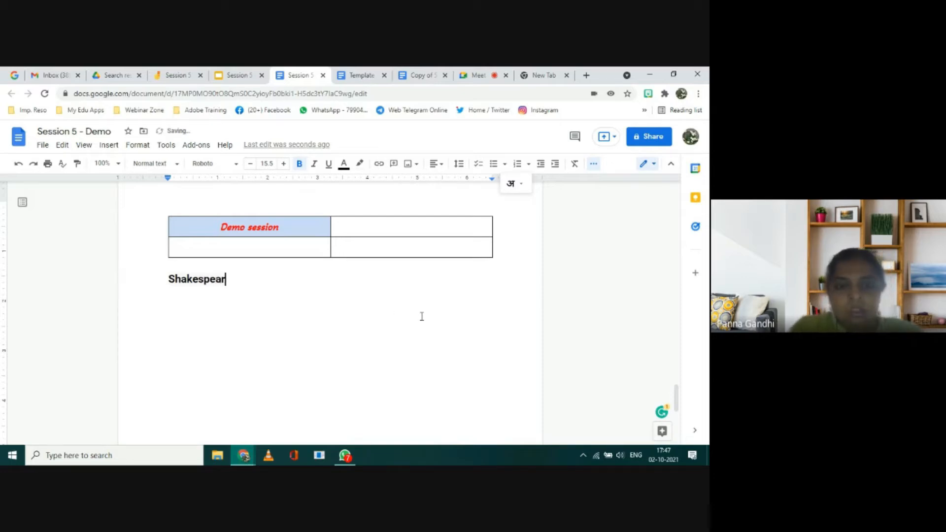
Step: Set the "Shakespear" text to font size 17.5 and make it italic
key(shift+Left)
key(shift+Left)
key(shift+Left)
key(shift+Left)
key(shift+Left)
key(shift+Left)
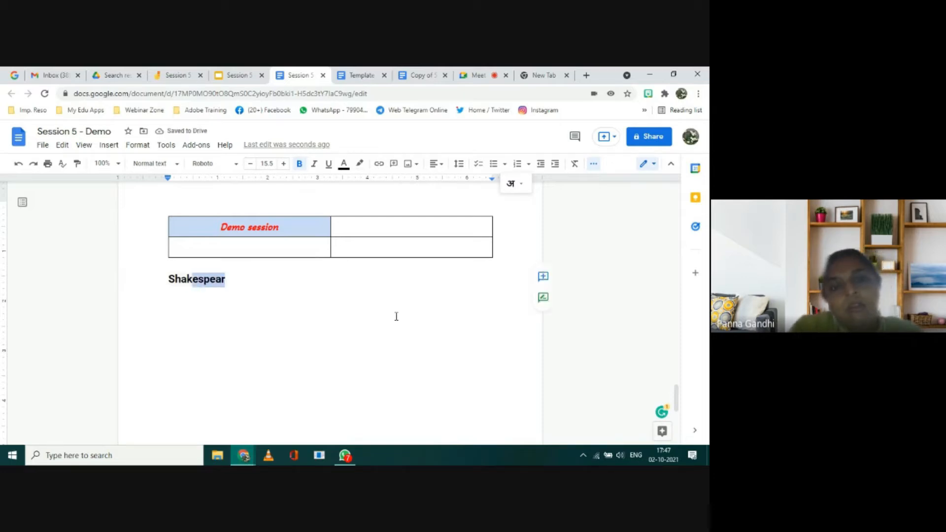
key(shift+Left)
key(shift+Left)
key(shift+Left)
key(shift+Left)
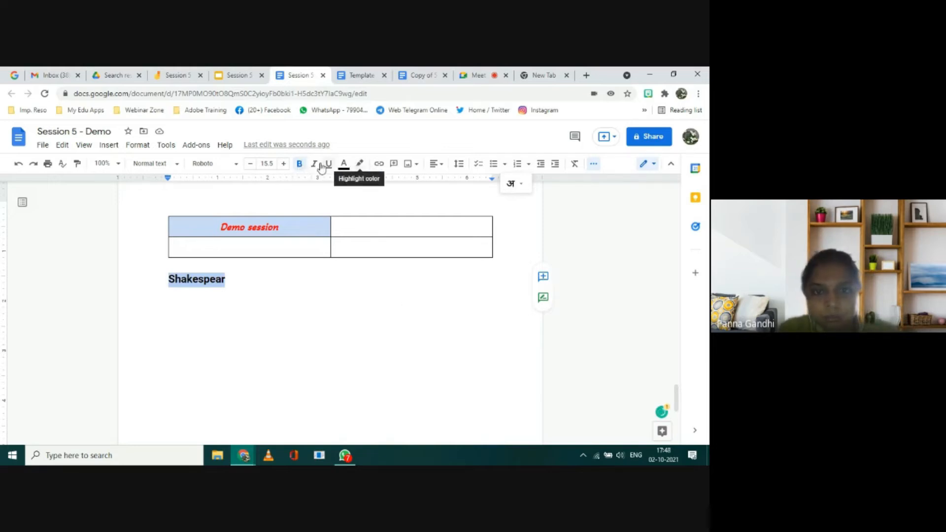
click(283, 165)
click(284, 165)
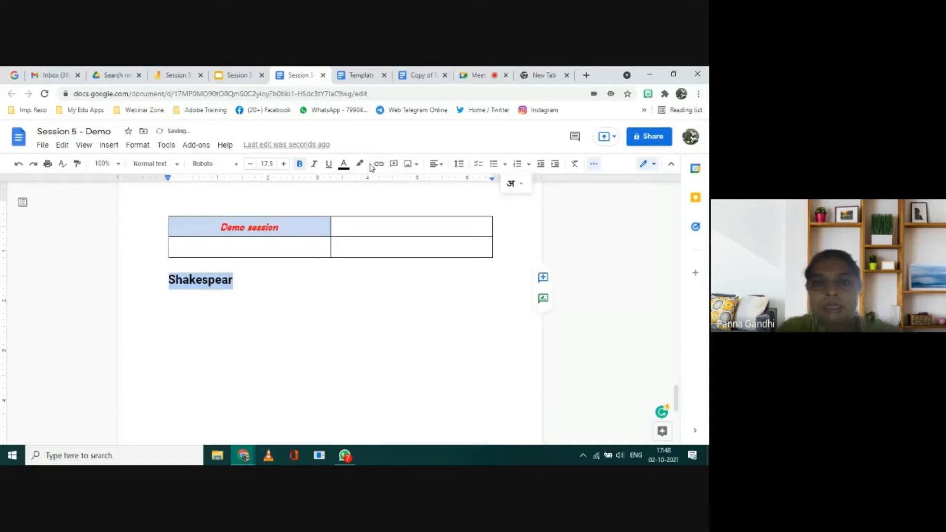
click(313, 166)
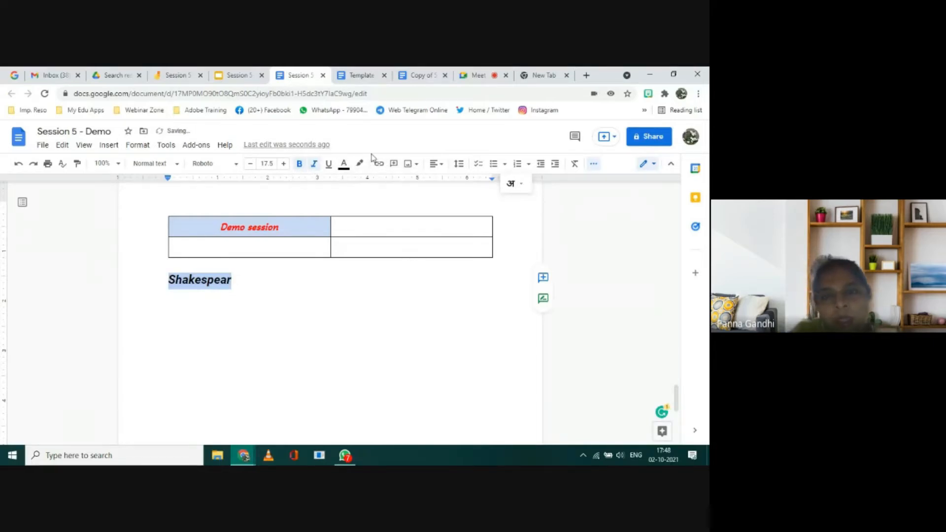
Step: Start a new line below "Shakespear" with italics turned off
click(238, 280)
key(Return)
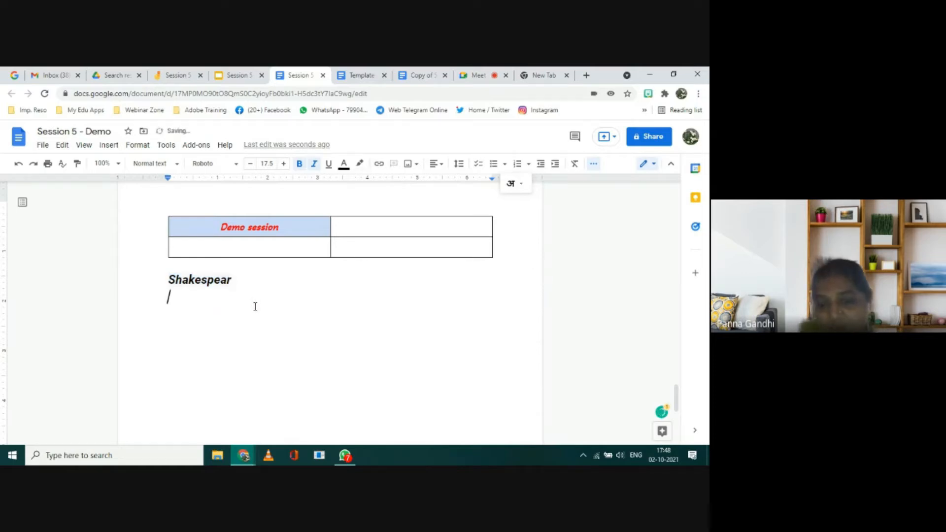
click(314, 164)
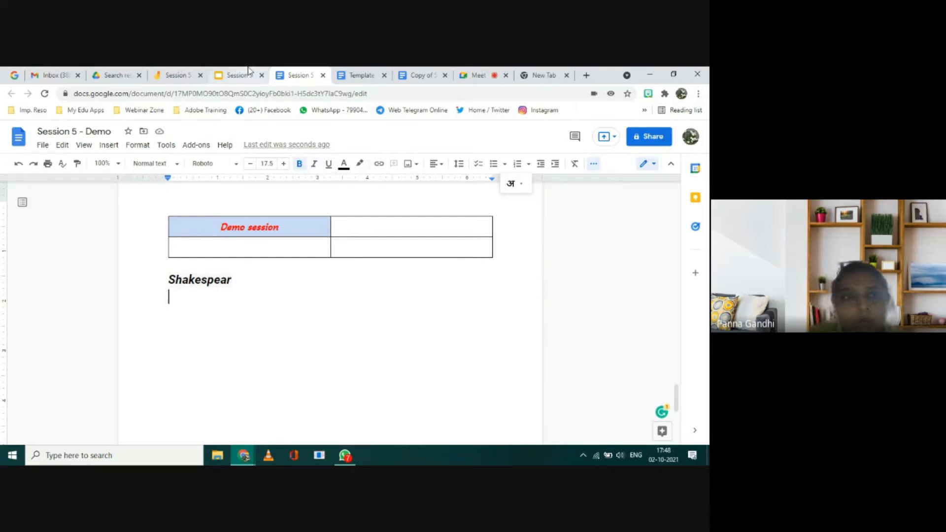
Step: Check the topics slide in the Session 5 presentation, and open the Explore tool in the demo document
click(231, 77)
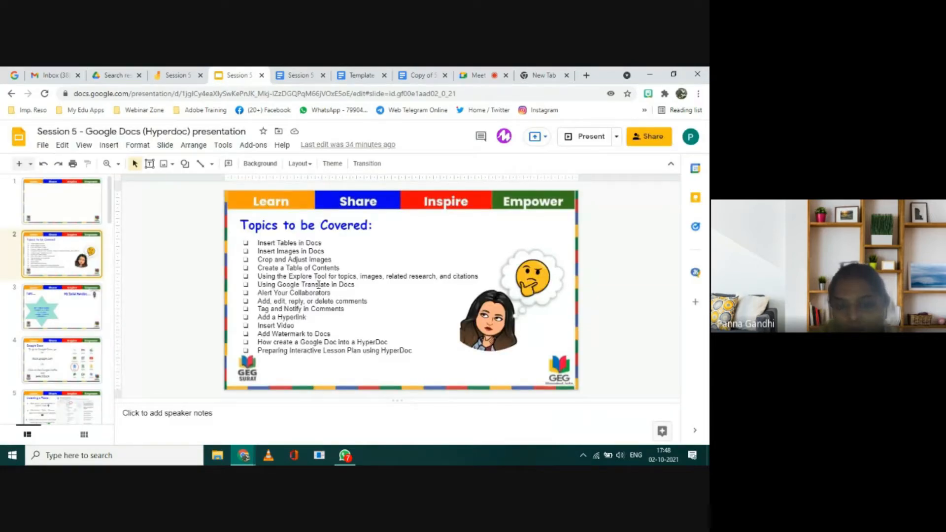
click(296, 77)
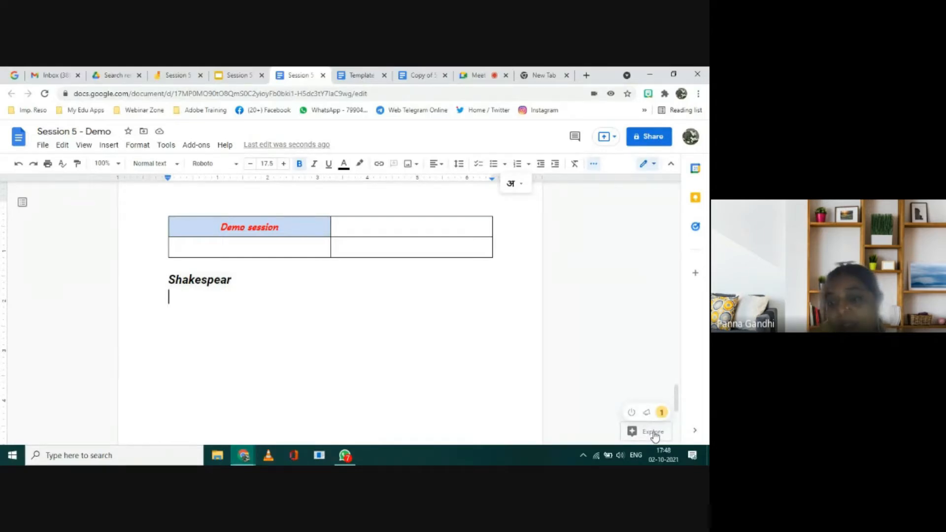
click(654, 433)
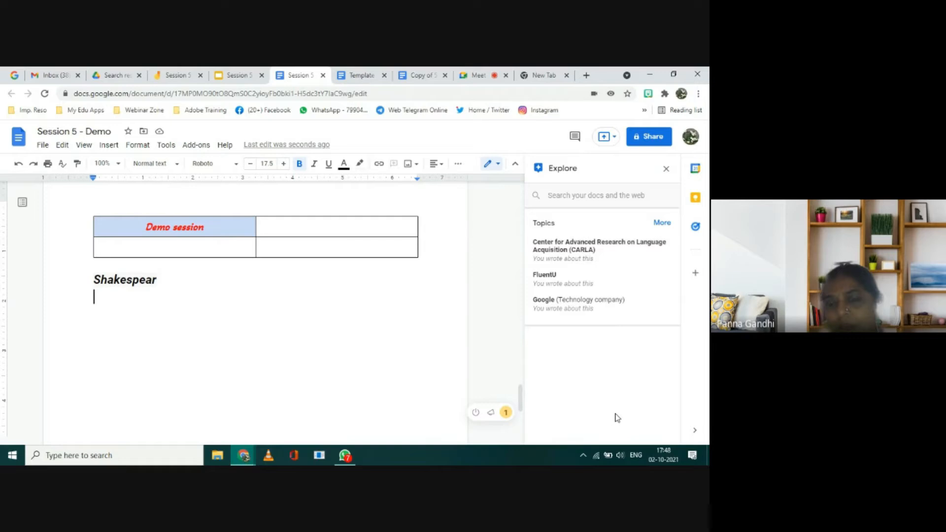
click(605, 197)
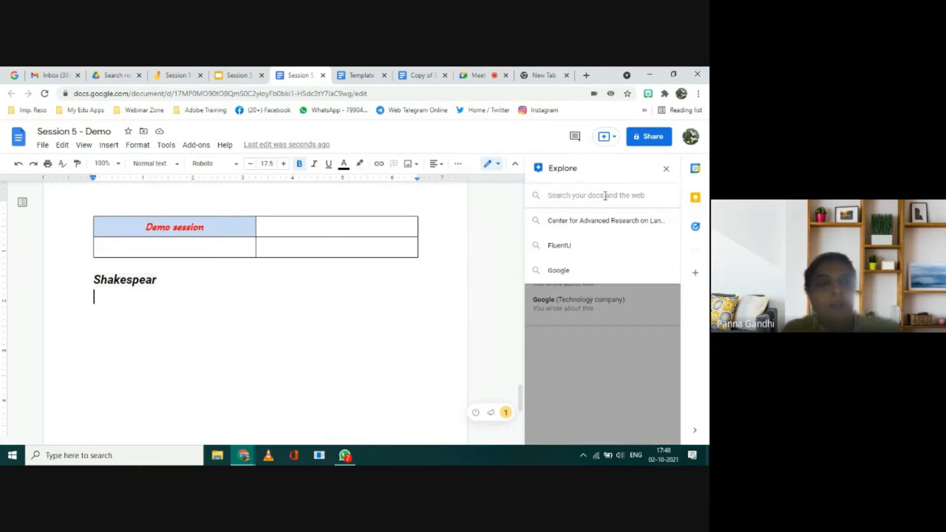
key(Tab)
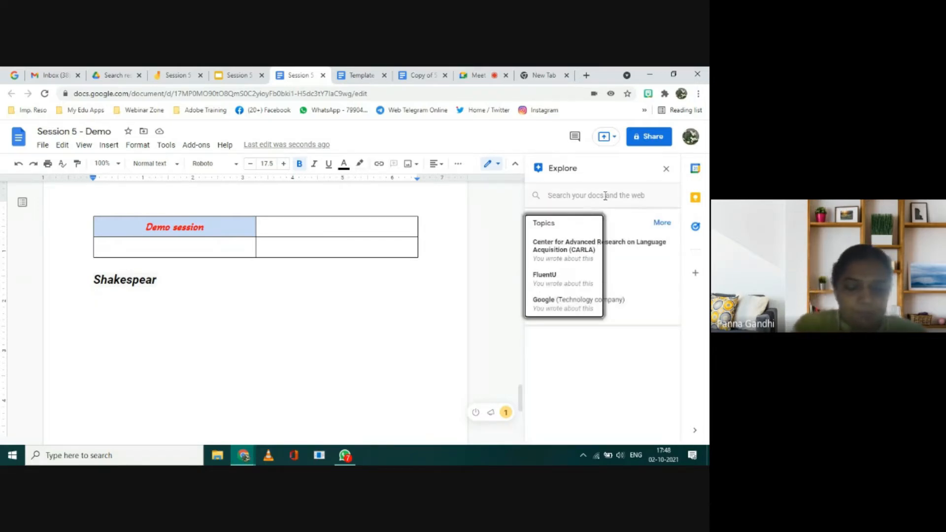
key(Return)
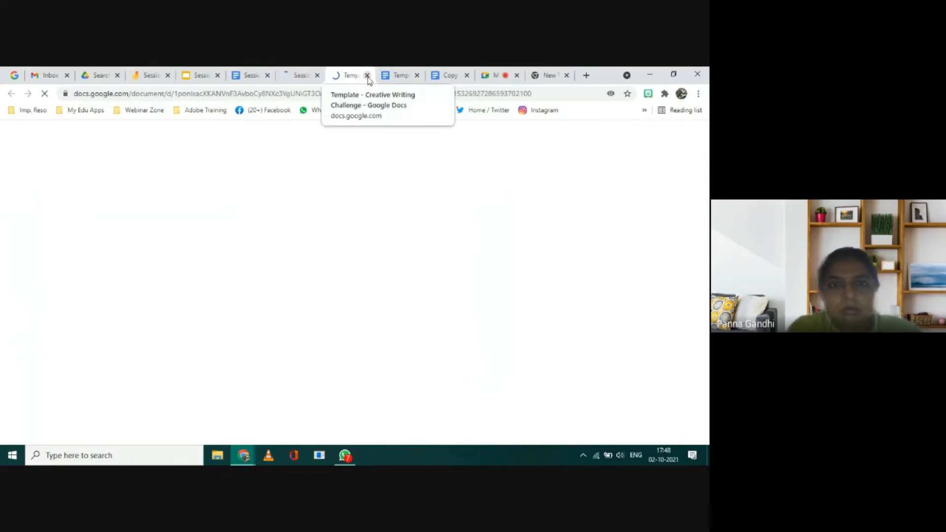
click(252, 76)
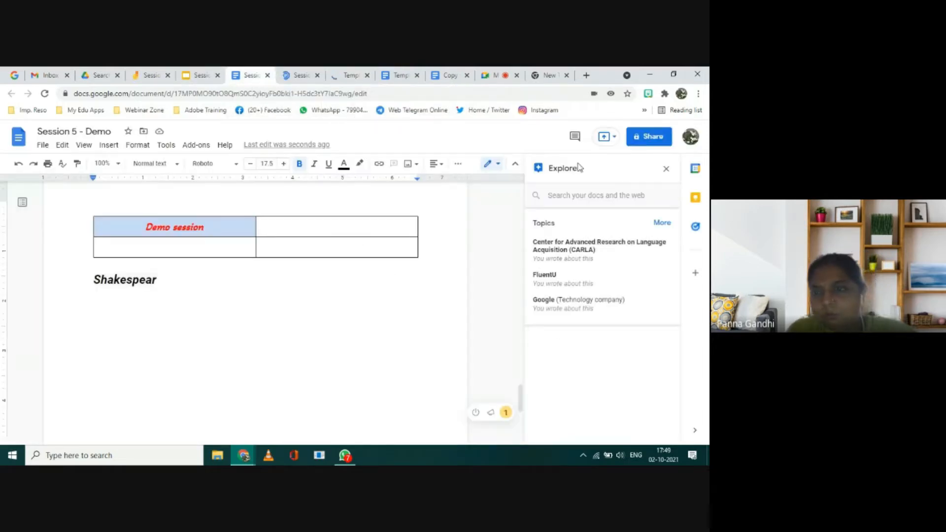
Step: Search for "Shakespear" in Explore and show the image results
click(558, 196)
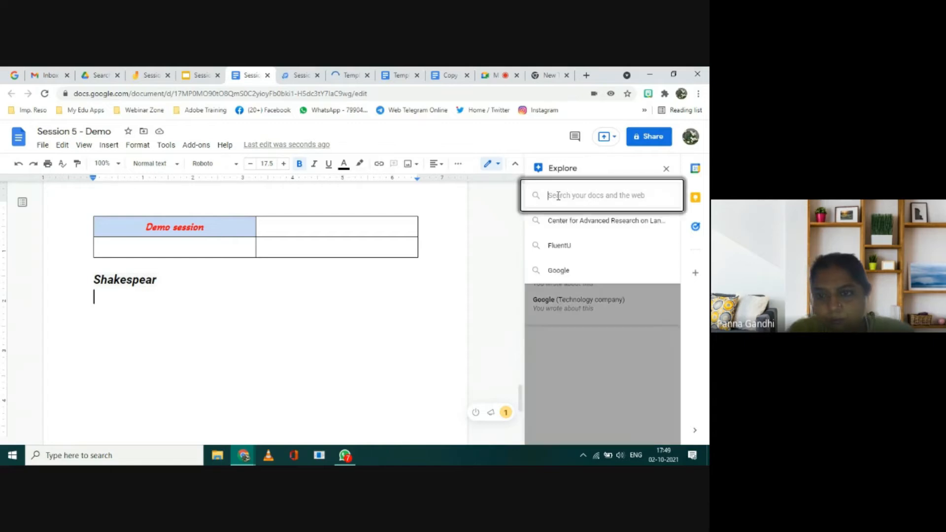
text(S)
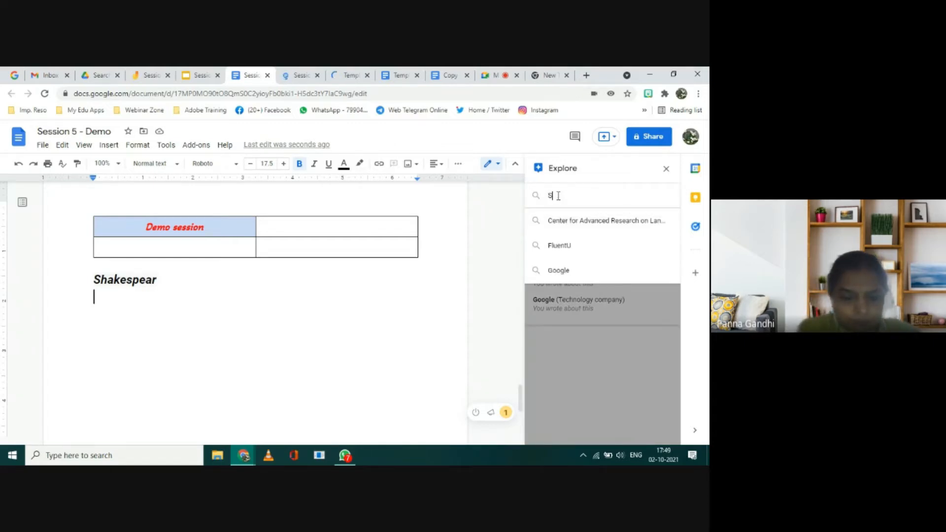
text(hakes)
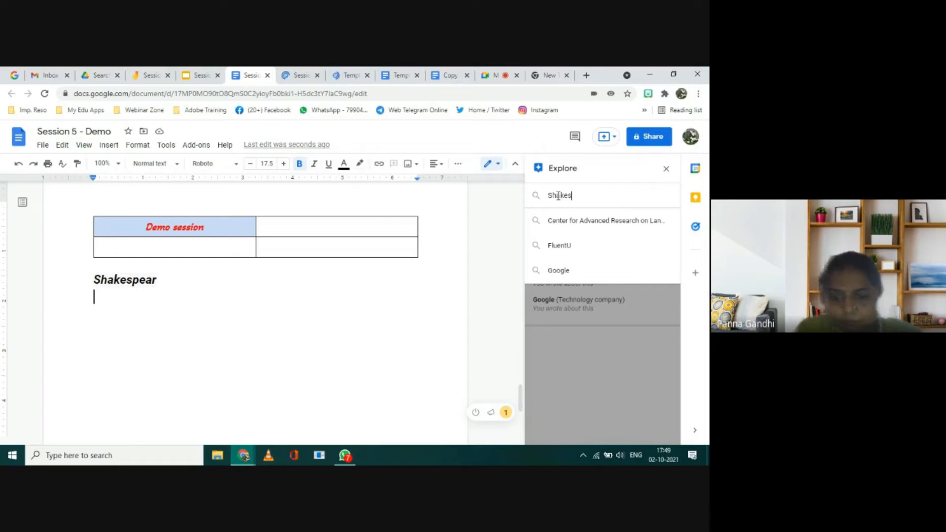
text(pear)
key(Return)
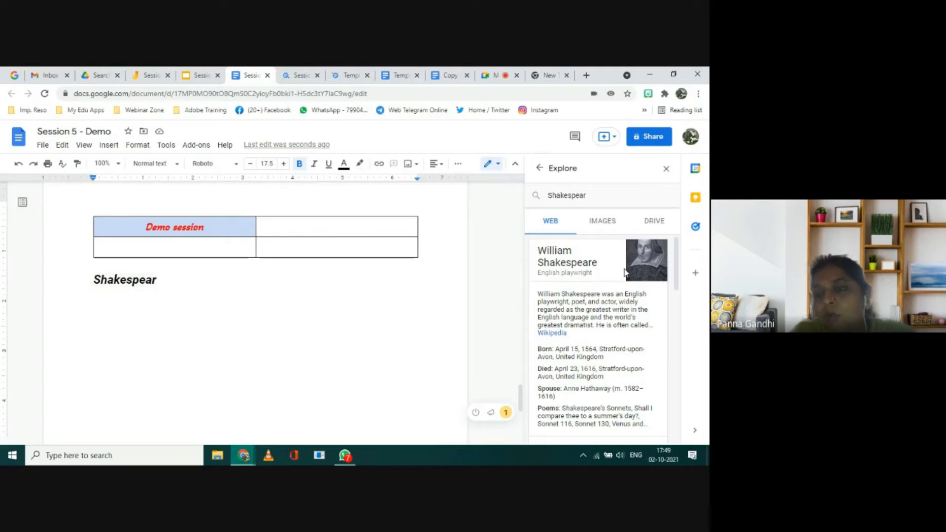
click(603, 223)
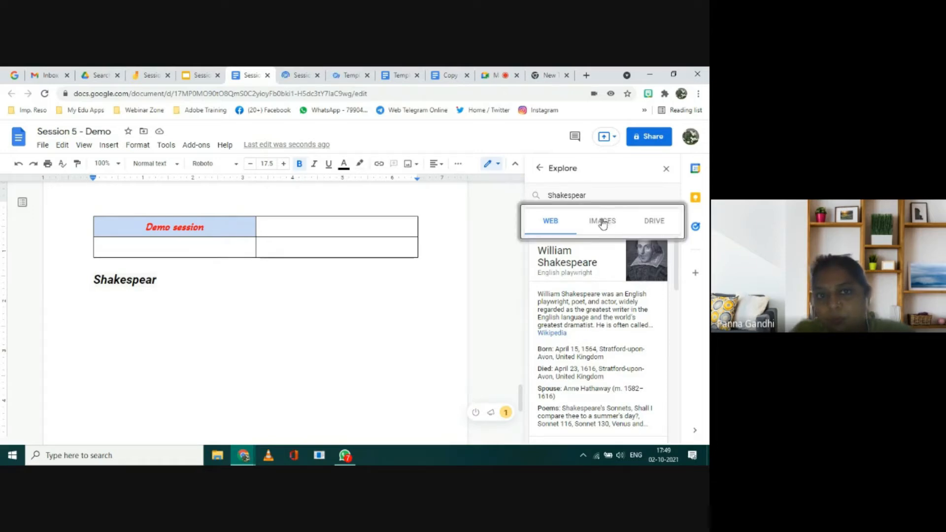
click(603, 224)
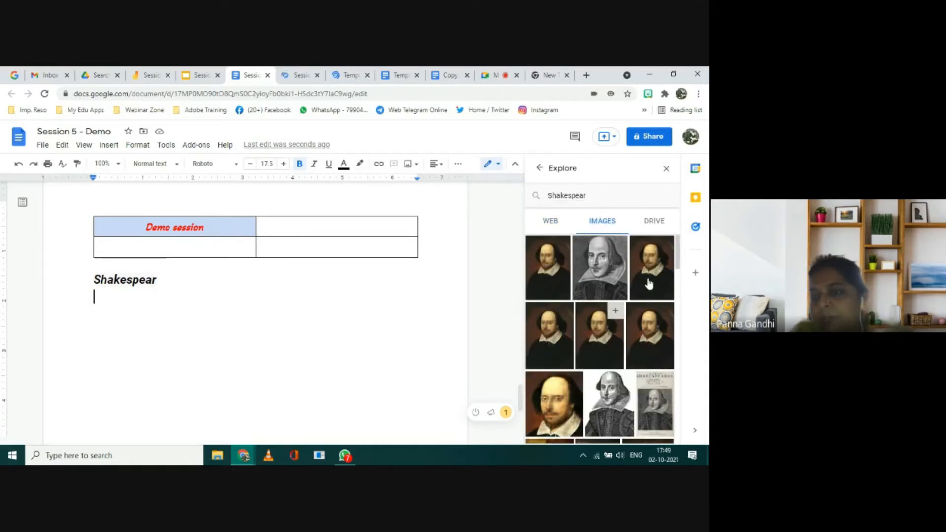
Step: Insert the third Shakespeare portrait from the Explore image results on the line below the "Shakespear" heading
mouse_move(650, 283)
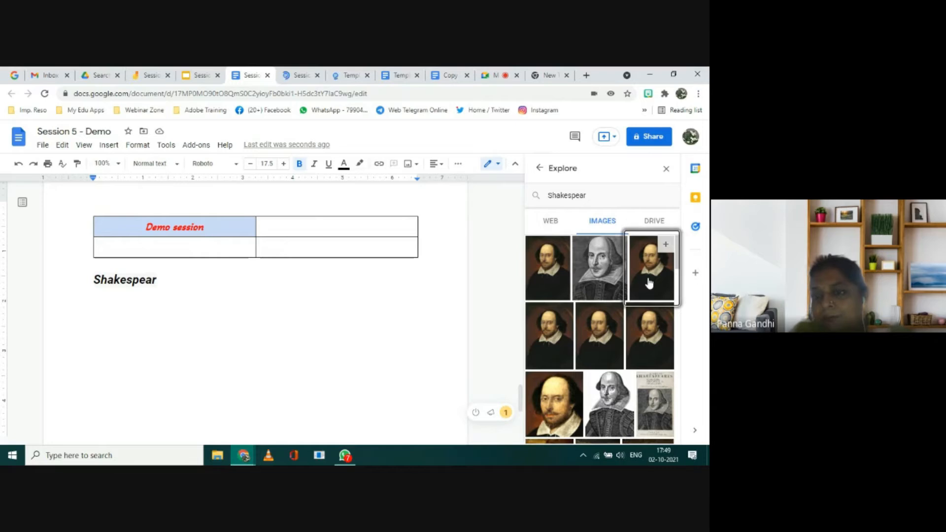
click(649, 279)
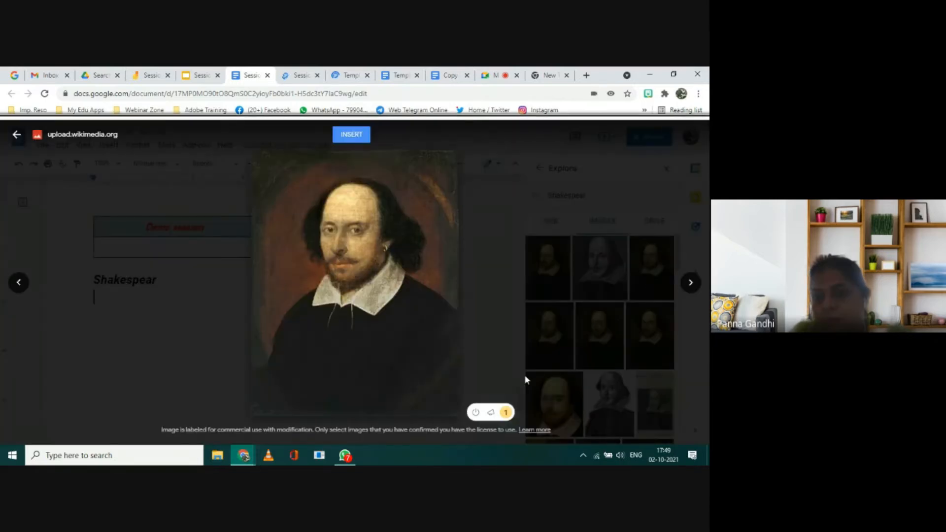
click(344, 138)
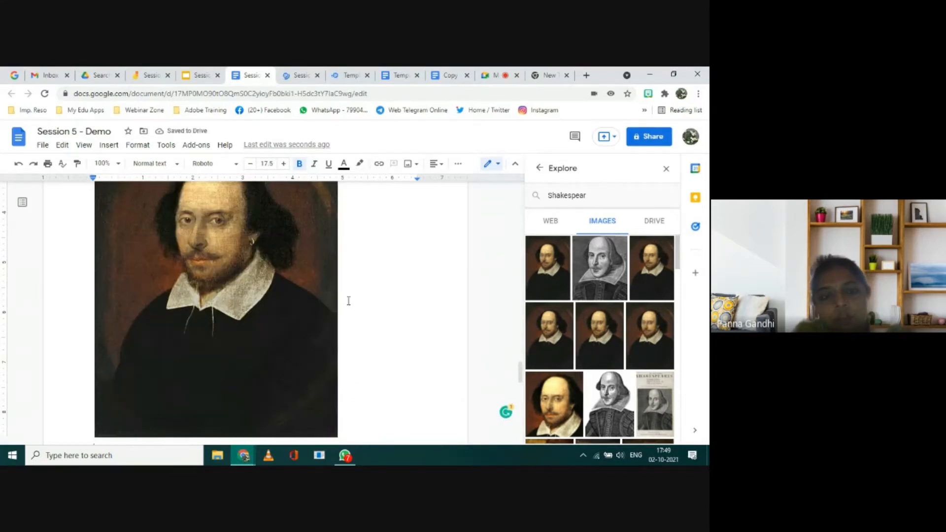
scroll(348, 301, up, 2)
scroll(348, 300, up, 1)
scroll(349, 300, down, 2)
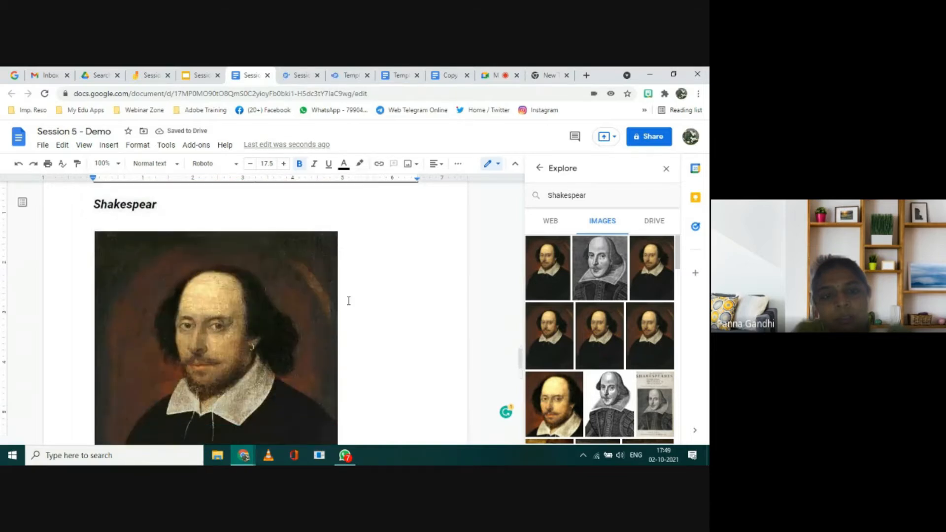
Step: Crop a strip off the top edge and a thin sliver off the left edge of the inserted Shakespeare portrait
click(301, 303)
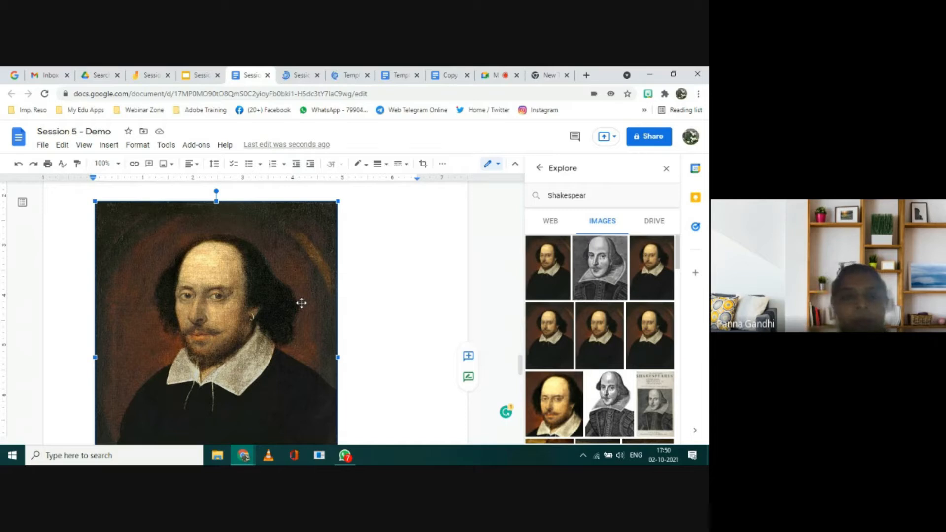
double_click(301, 303)
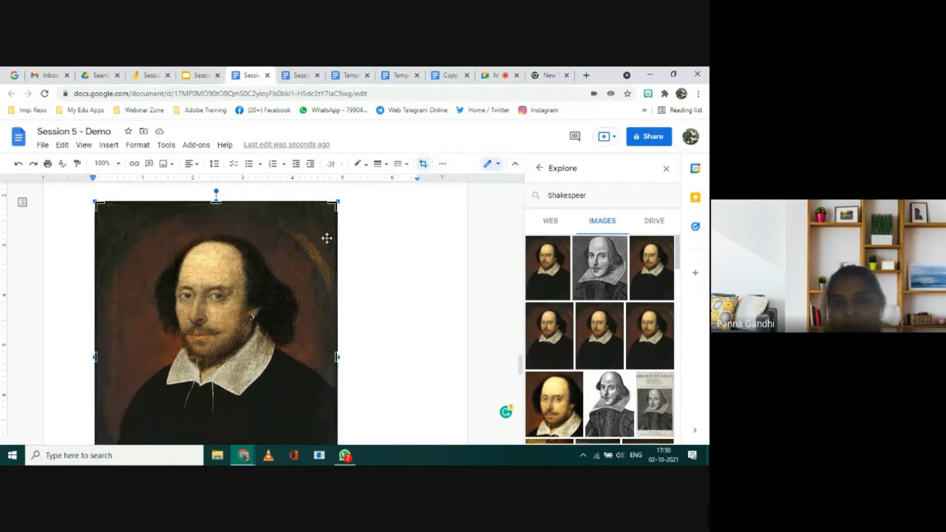
click(424, 166)
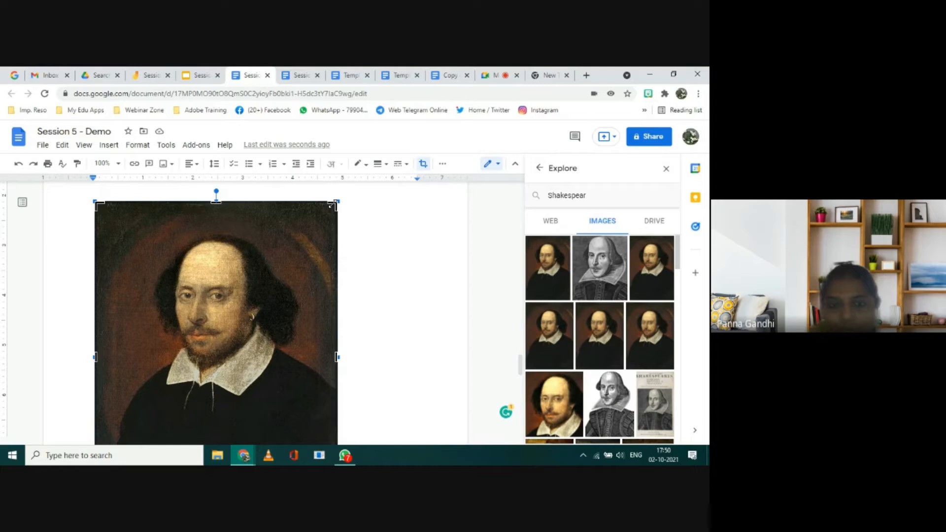
drag(330, 209, 333, 230)
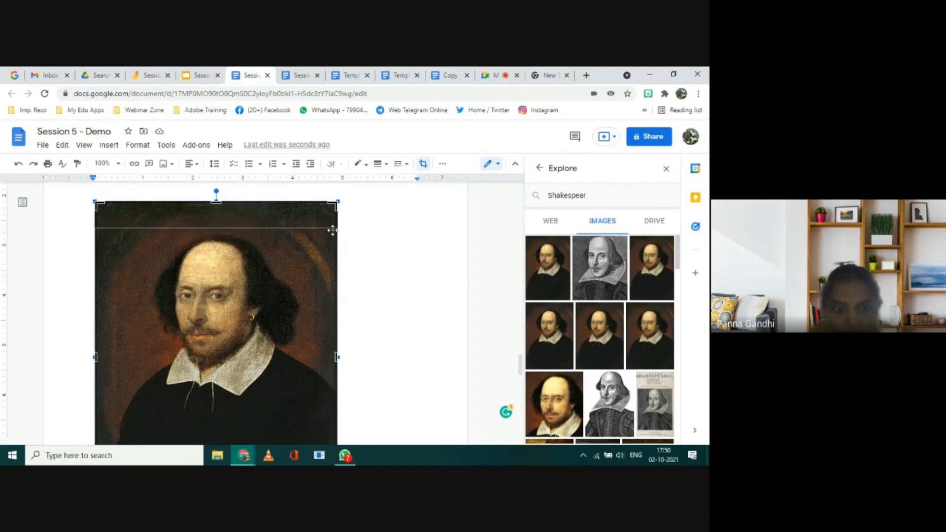
key(Return)
scroll(409, 245, down, 3)
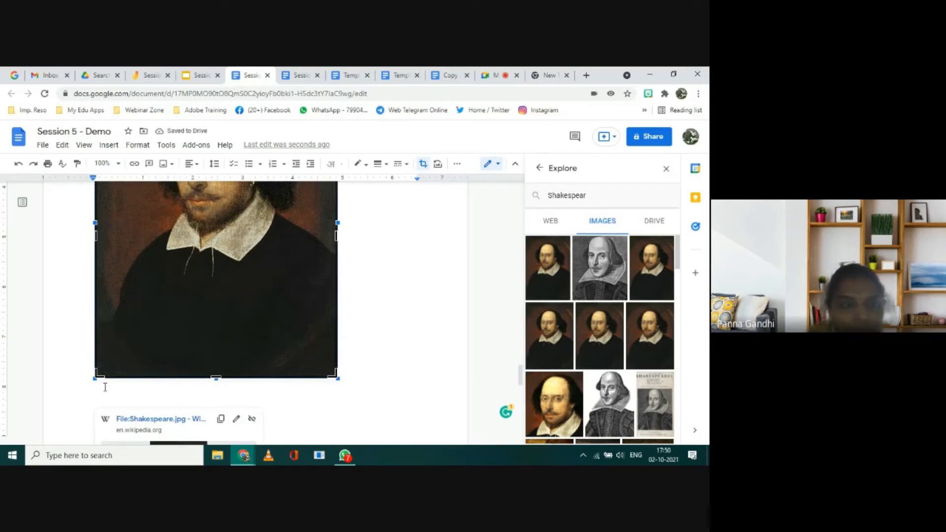
drag(97, 239, 103, 239)
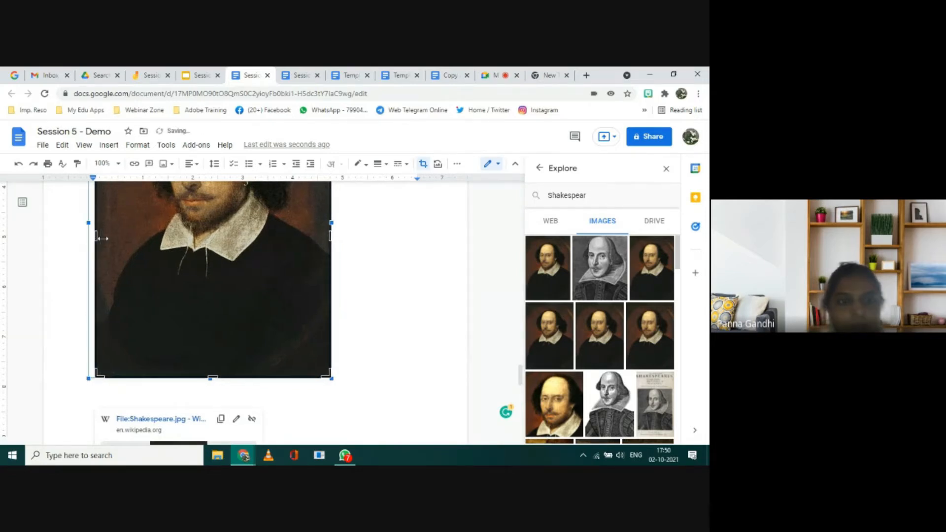
click(339, 283)
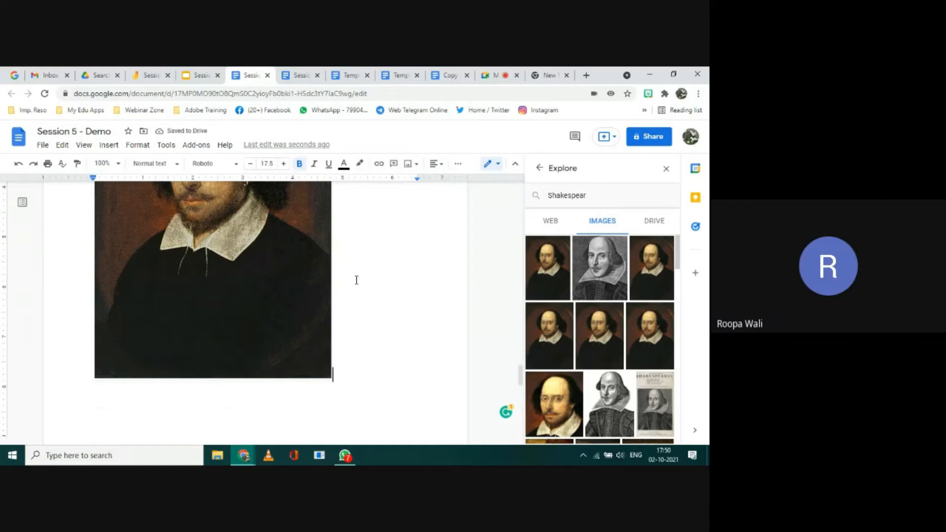
Step: Scale the cropped portrait down proportionally to roughly three quarters of its size, and show the web results for "Shakespear" in Explore
scroll(354, 277, up, 5)
scroll(355, 277, down, 1)
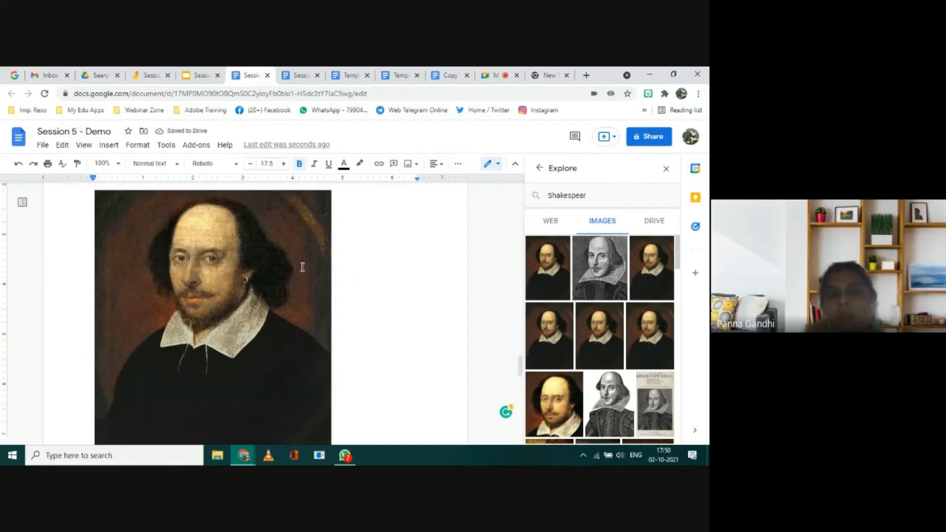
click(322, 230)
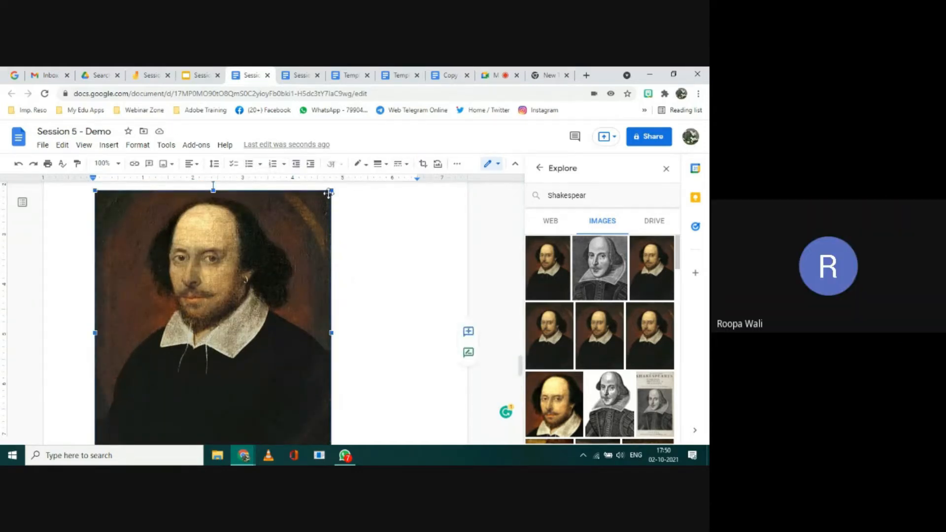
drag(331, 188, 269, 257)
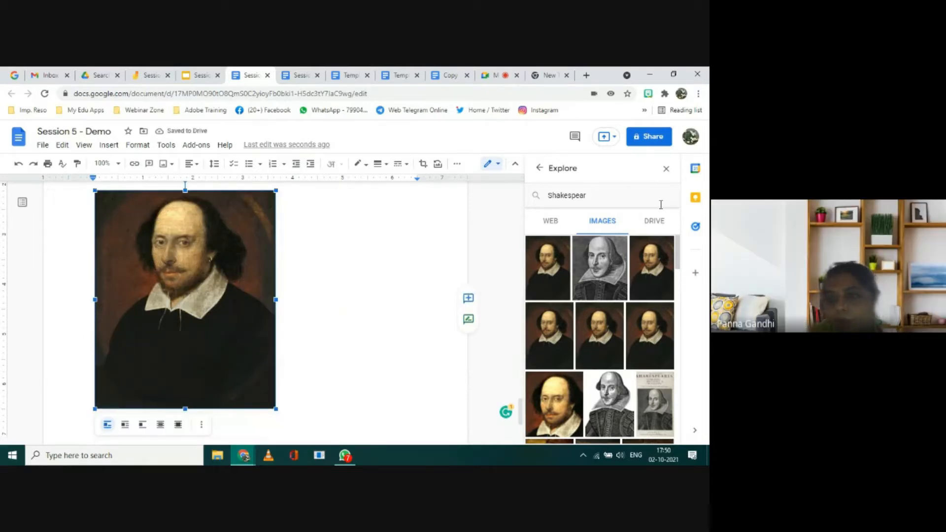
click(550, 223)
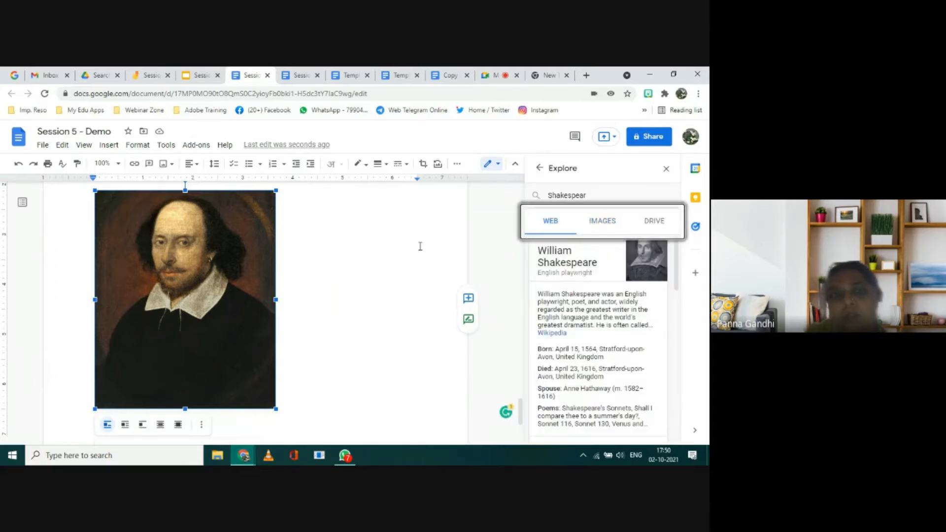
Step: Close the duplicate Creative Writing Challenge template and duplicate Session 5 - Demo tabs, and return to the demo document with Explore open
click(505, 79)
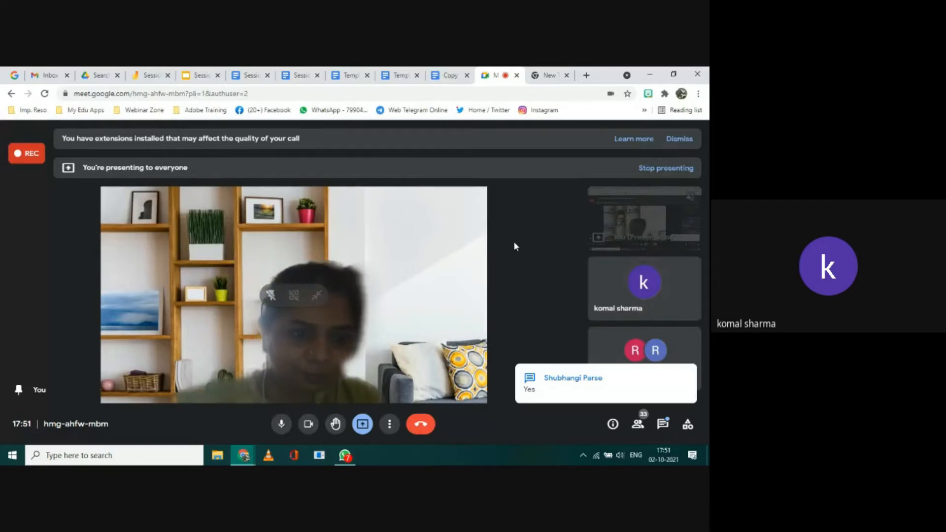
click(403, 77)
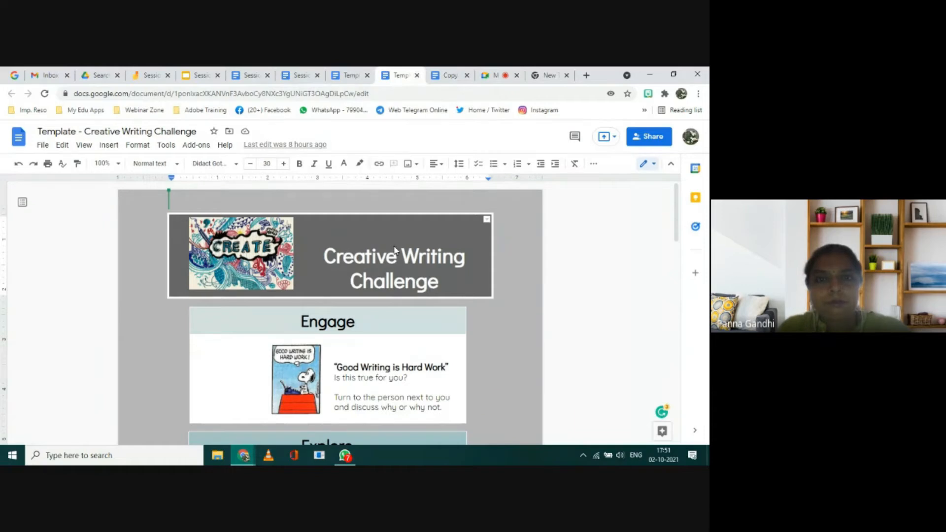
key(ctrl+w)
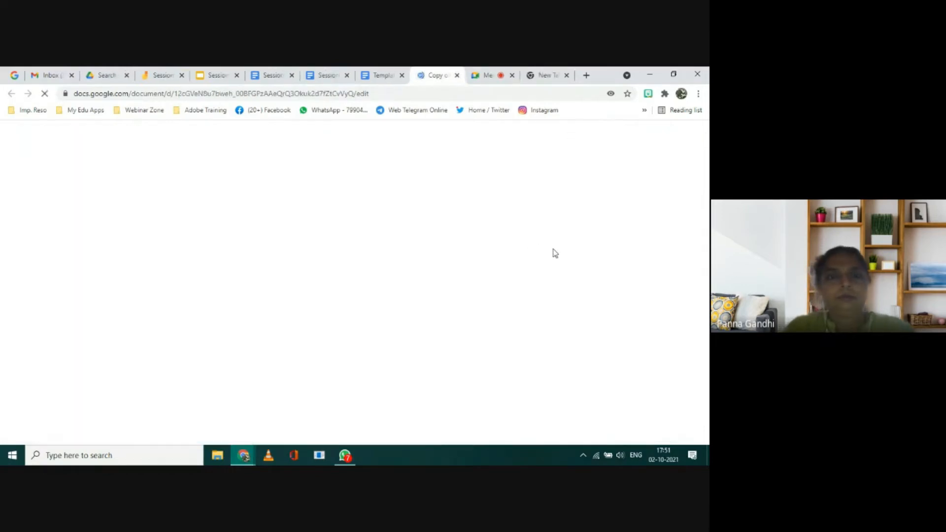
click(327, 75)
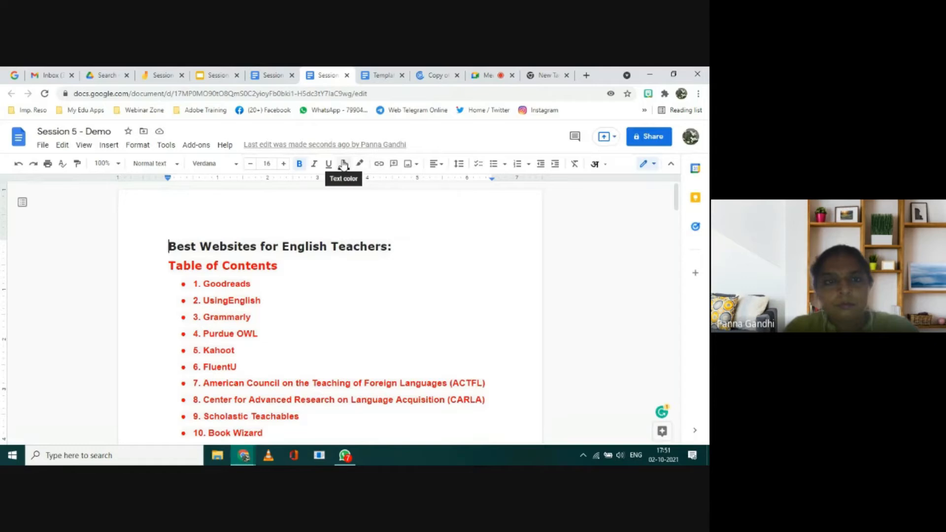
click(347, 75)
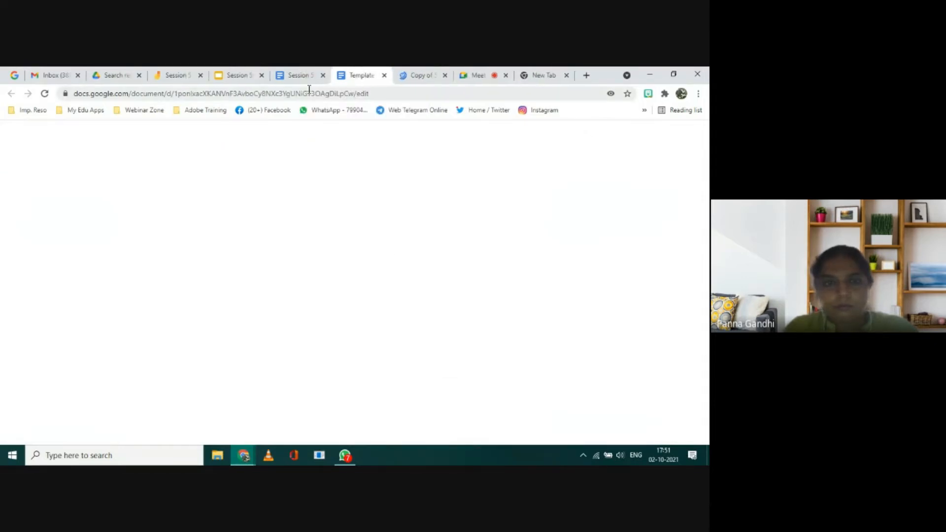
click(299, 77)
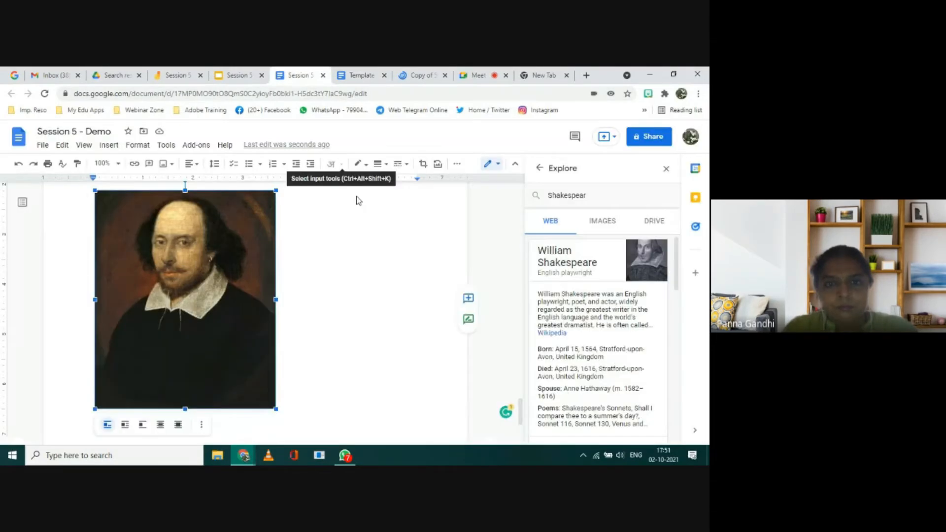
Step: Switch to the Google Meet call and look through the full participant list to check whose microphones are on
click(475, 77)
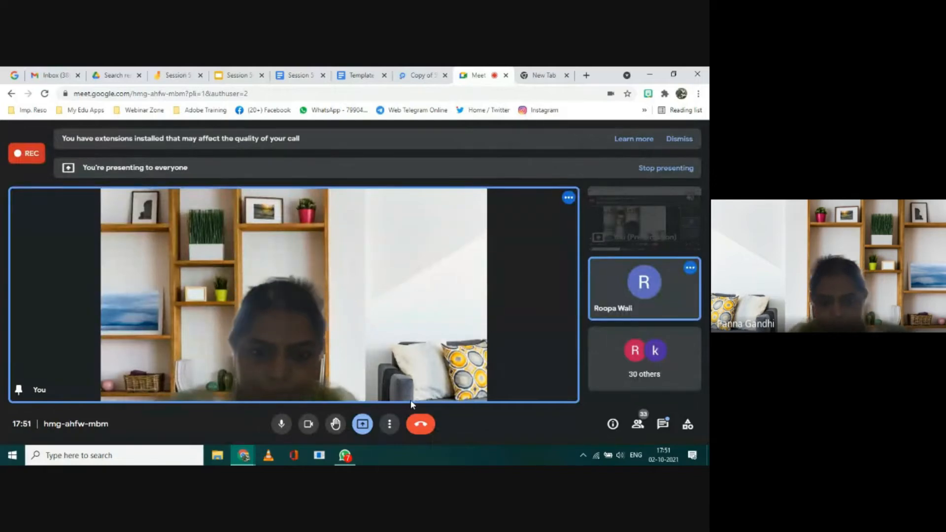
mouse_move(640, 303)
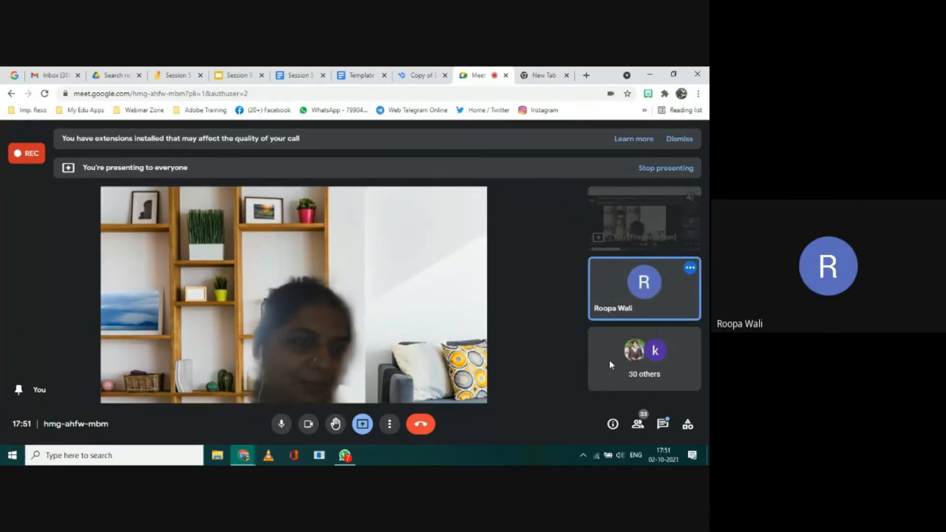
click(639, 433)
scroll(638, 349, down, 4)
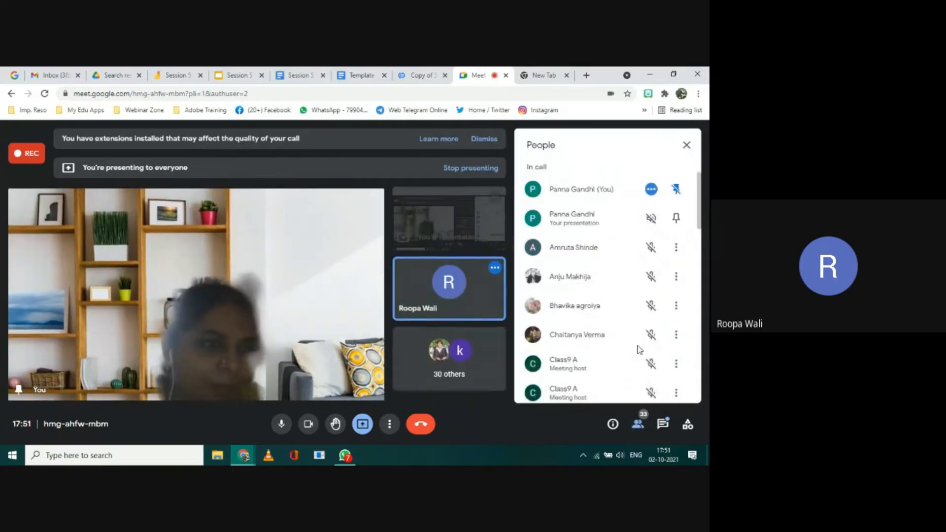
scroll(639, 350, down, 10)
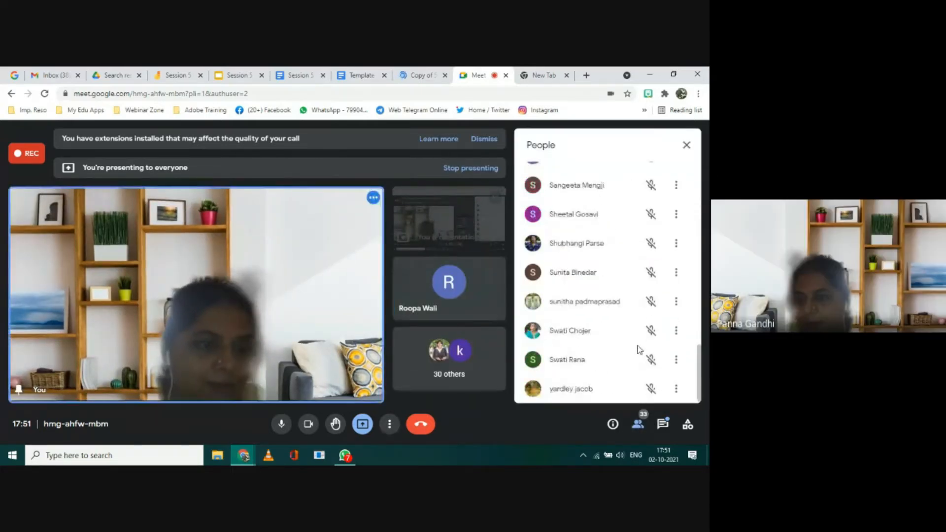
scroll(639, 349, up, 2)
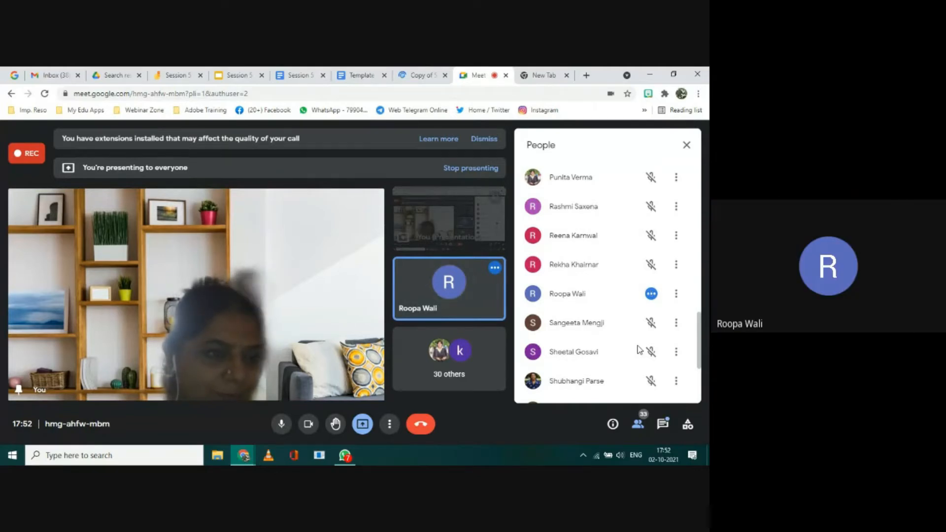
scroll(639, 350, down, 2)
scroll(639, 349, down, 2)
scroll(639, 350, up, 5)
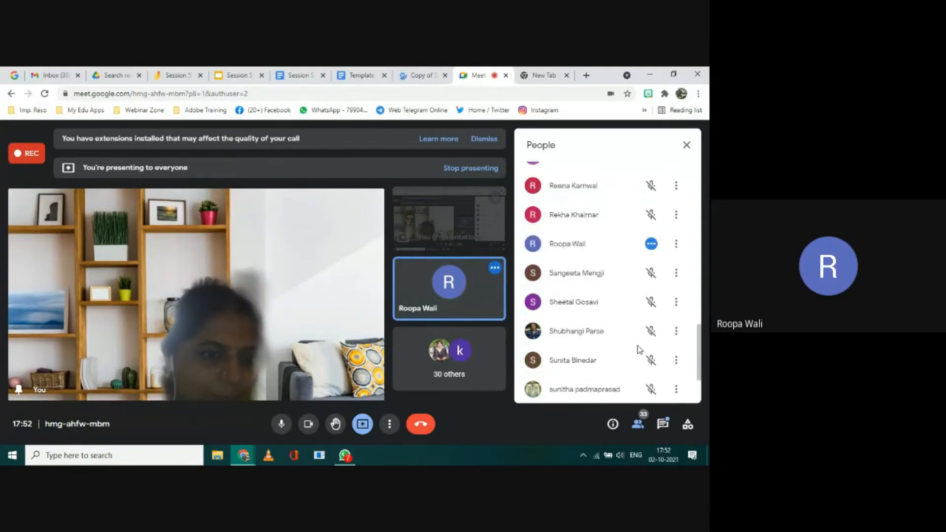
scroll(639, 350, up, 3)
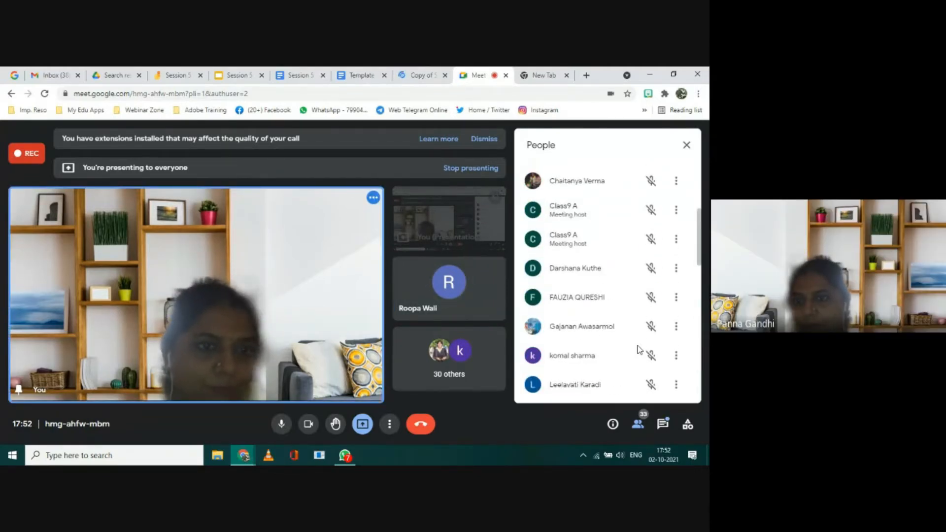
scroll(639, 350, up, 4)
scroll(639, 349, up, 1)
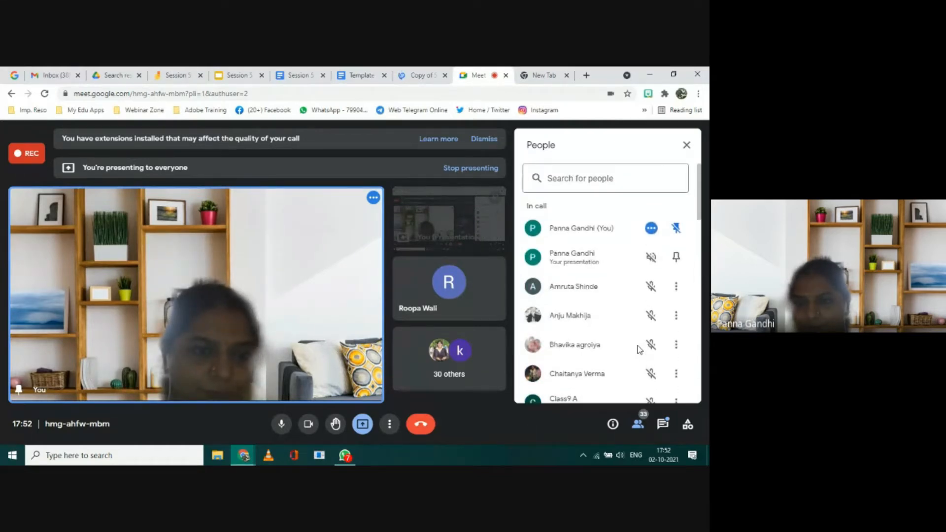
click(687, 144)
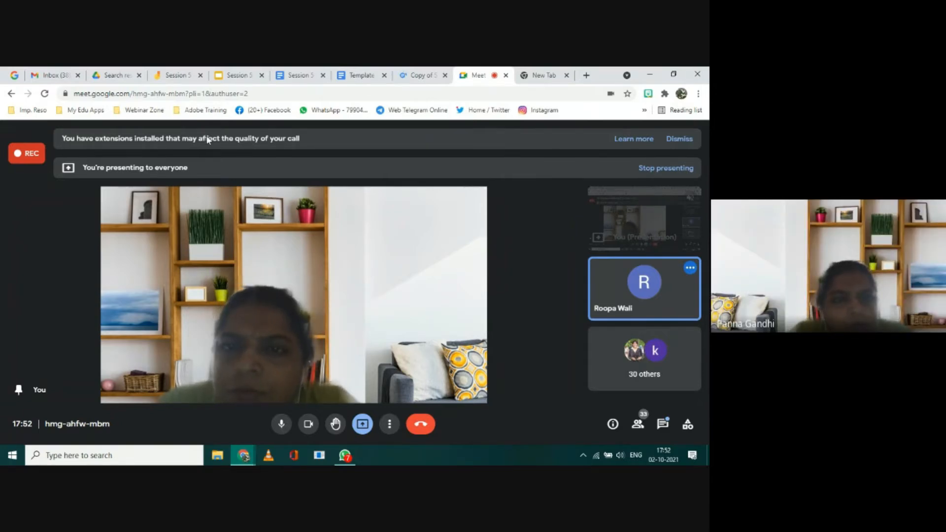
Step: Dismiss the notice about installed extensions in the call and check the participants' microphones once more
click(680, 140)
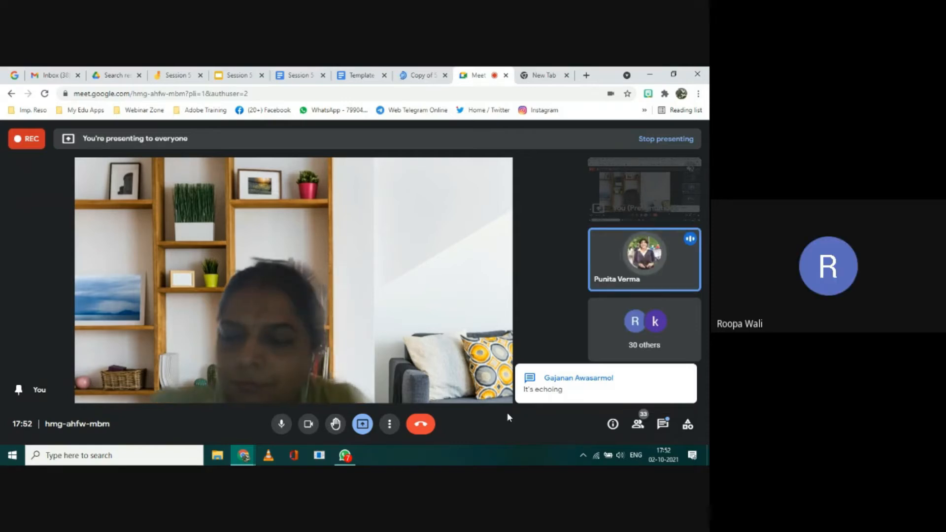
mouse_move(636, 287)
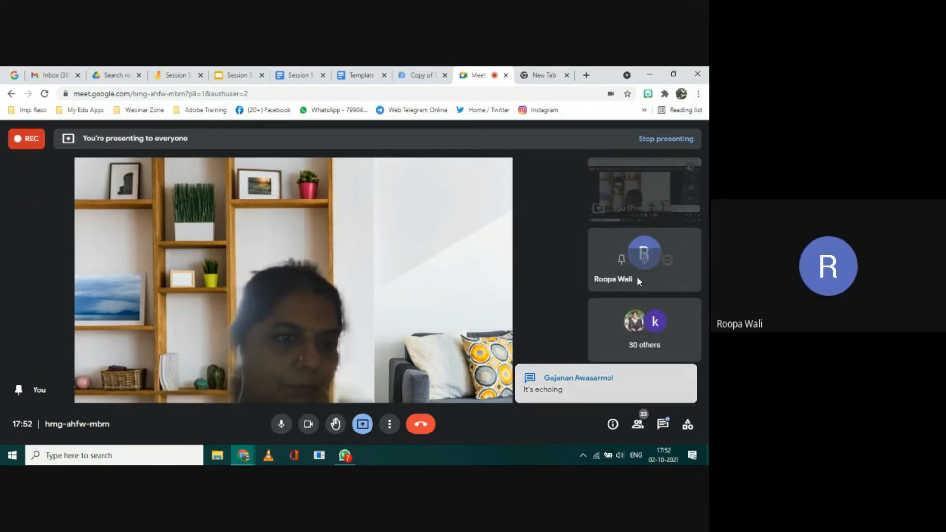
click(637, 422)
scroll(625, 306, down, 4)
scroll(625, 306, down, 10)
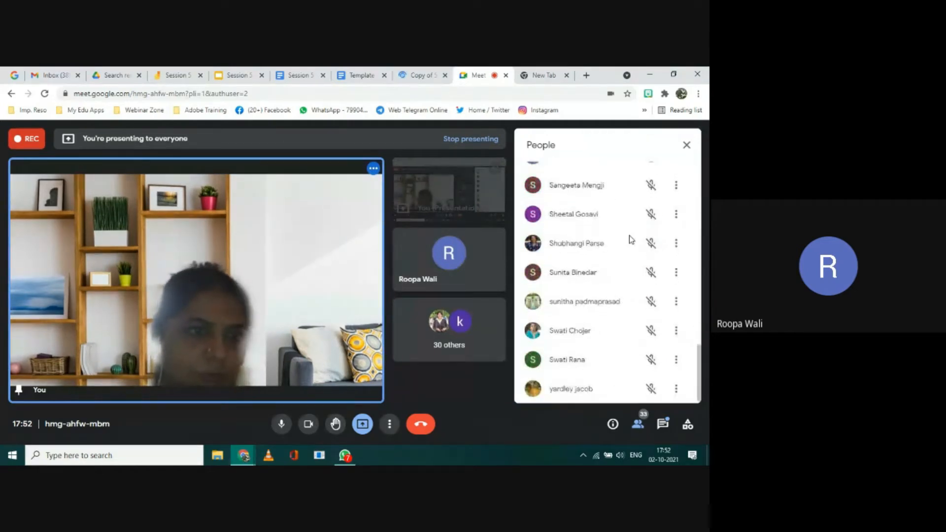
scroll(629, 235, up, 3)
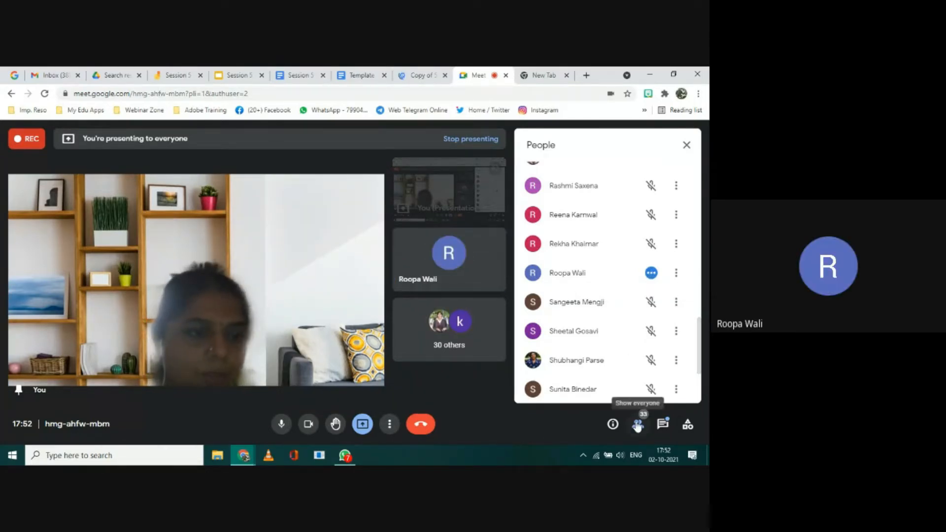
click(686, 146)
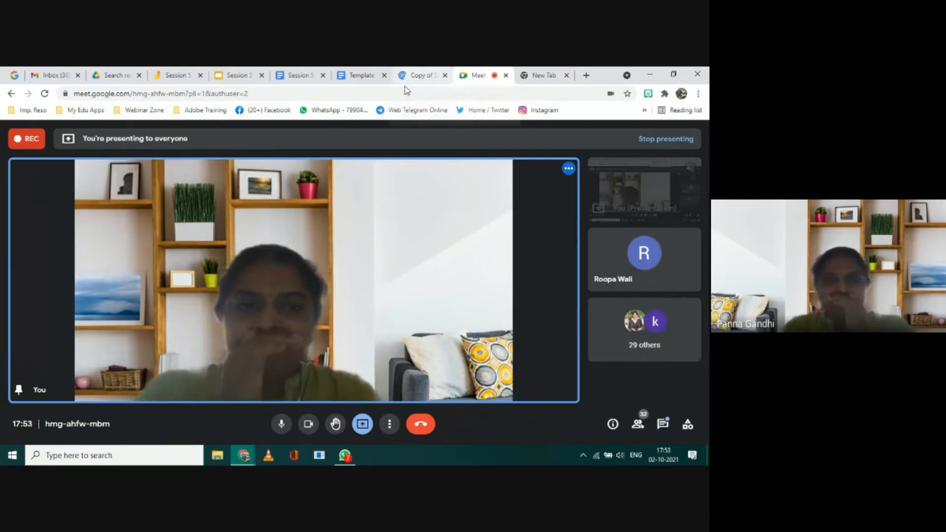
Step: In the Session 5 - Demo document, shrink the Shakespeare portrait slightly in proportion, and open the William Shakespeare Wikipedia result from Explore
click(294, 75)
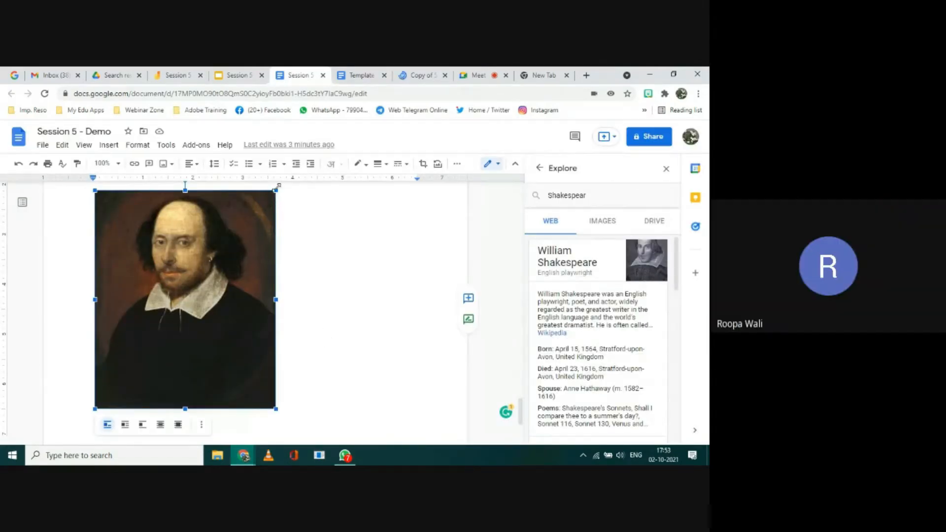
drag(275, 192, 262, 206)
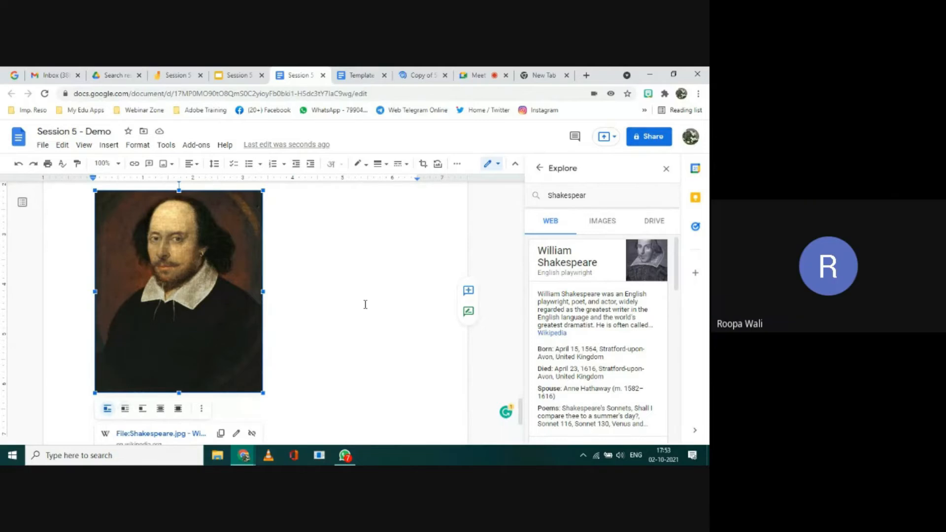
scroll(660, 348, down, 5)
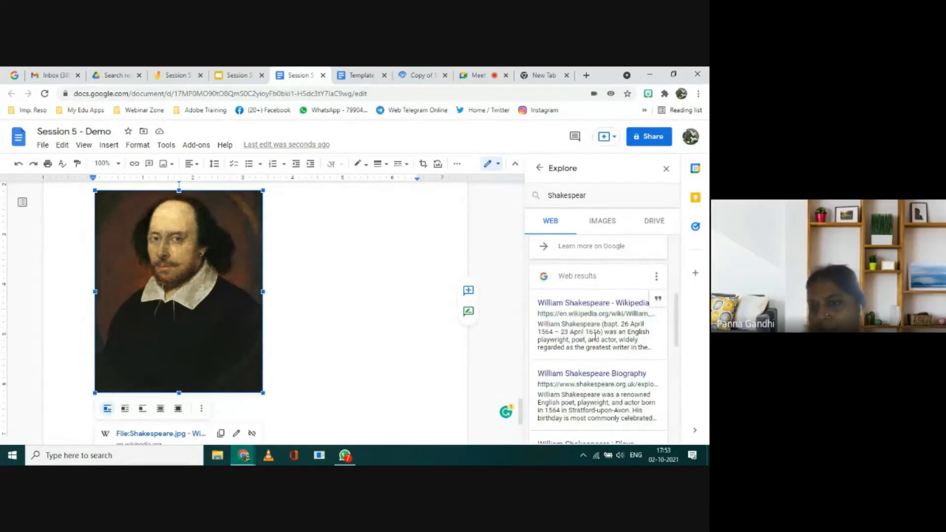
click(572, 304)
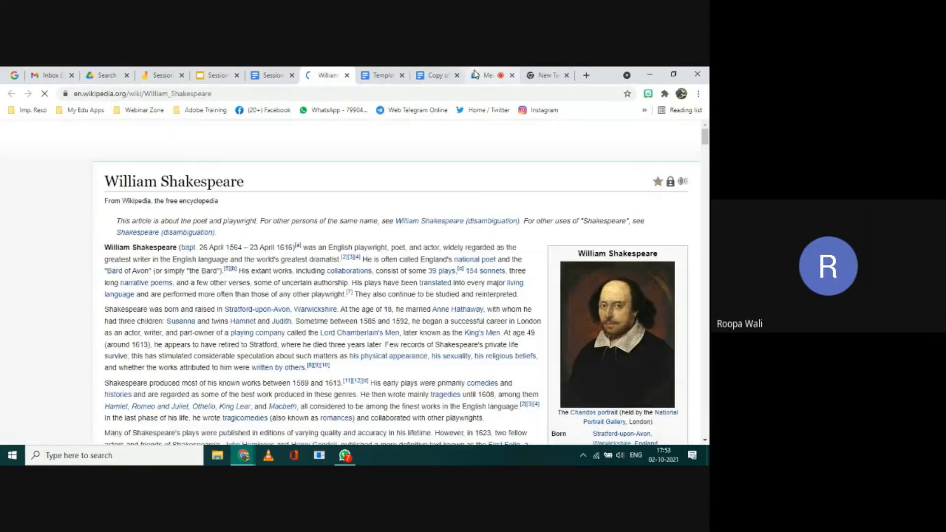
Step: Switch to the Google Meet call, mute your own microphone, and check the participant list for the options available on the unmuted attendee
click(474, 73)
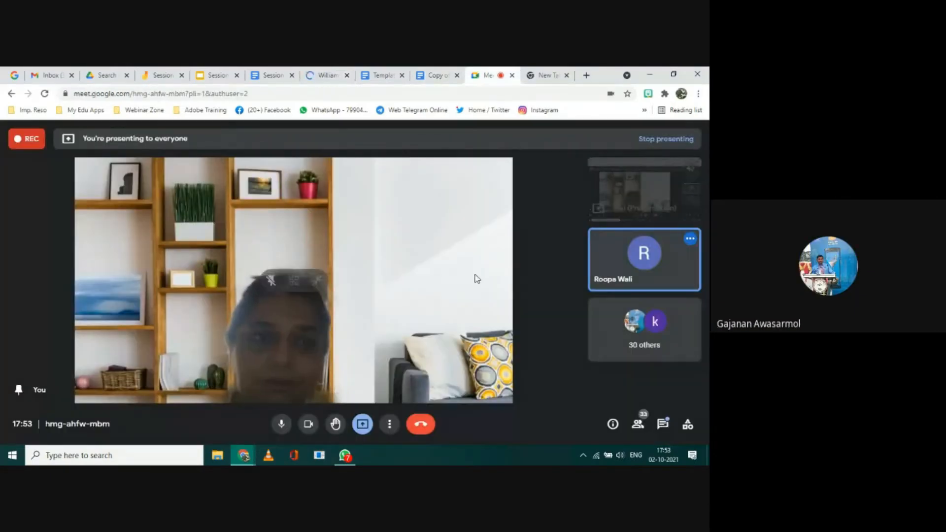
click(637, 425)
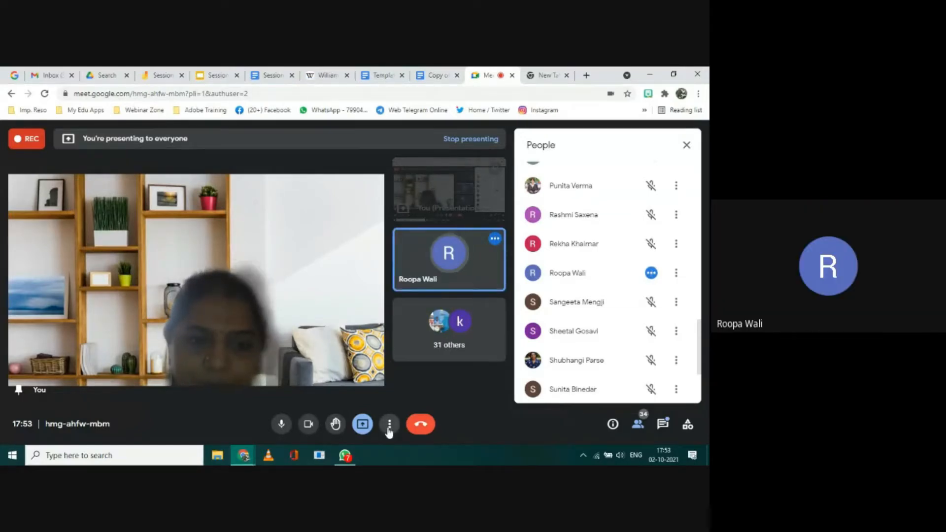
click(281, 424)
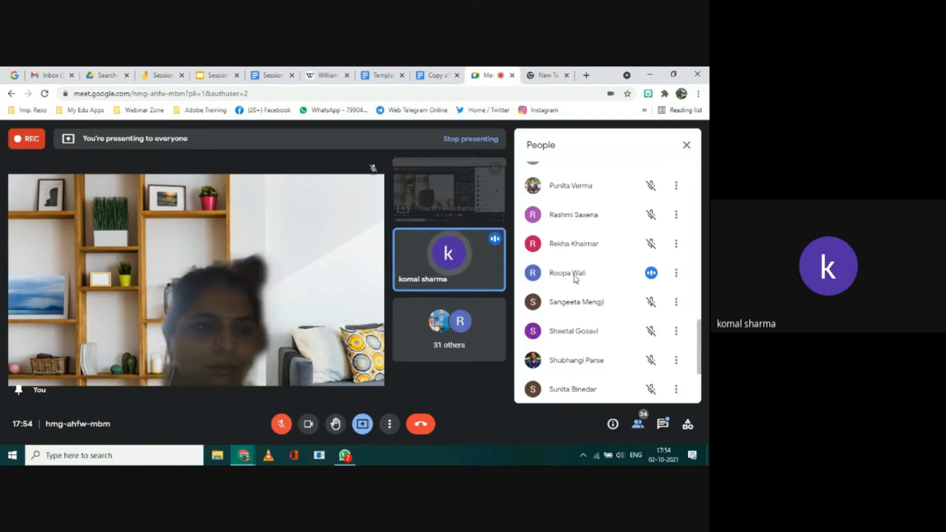
click(677, 275)
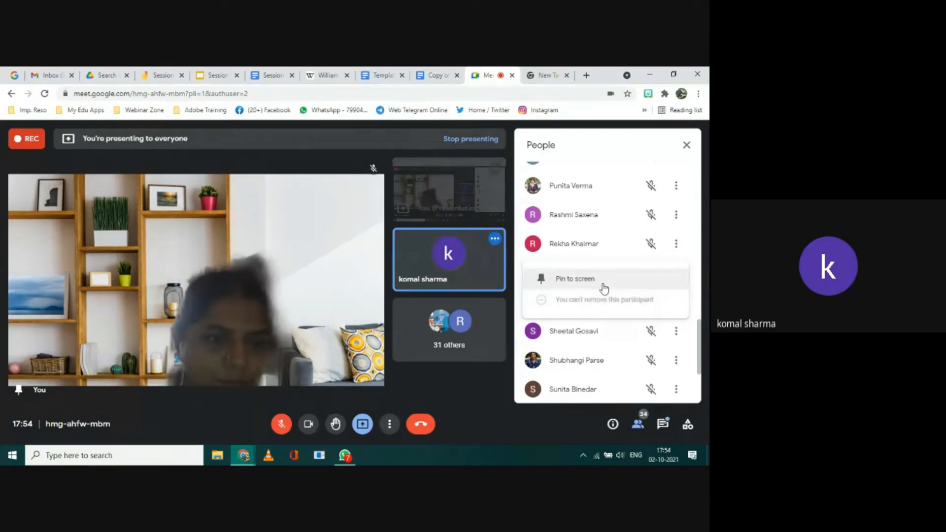
click(586, 421)
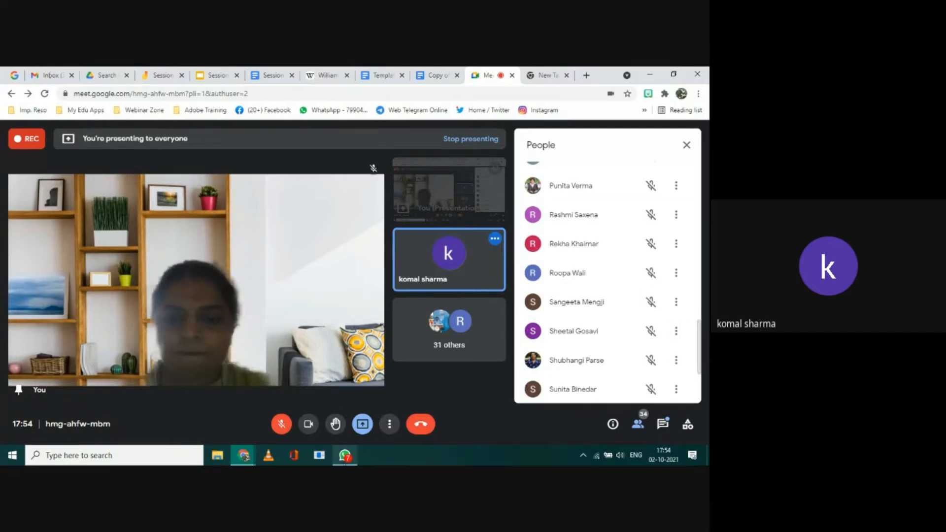
Step: Switch to WhatsApp, open the chat with the colleague who is recording the session, and send "Hi"
click(345, 456)
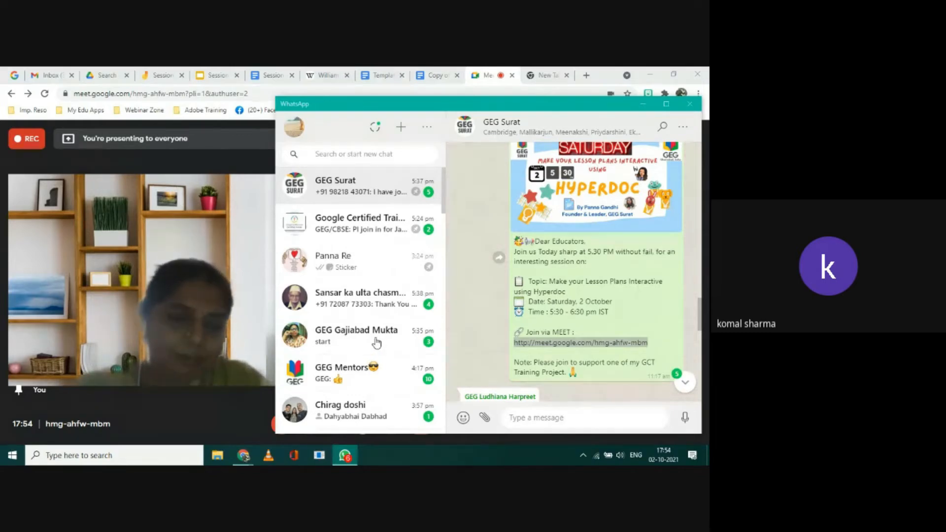
click(377, 343)
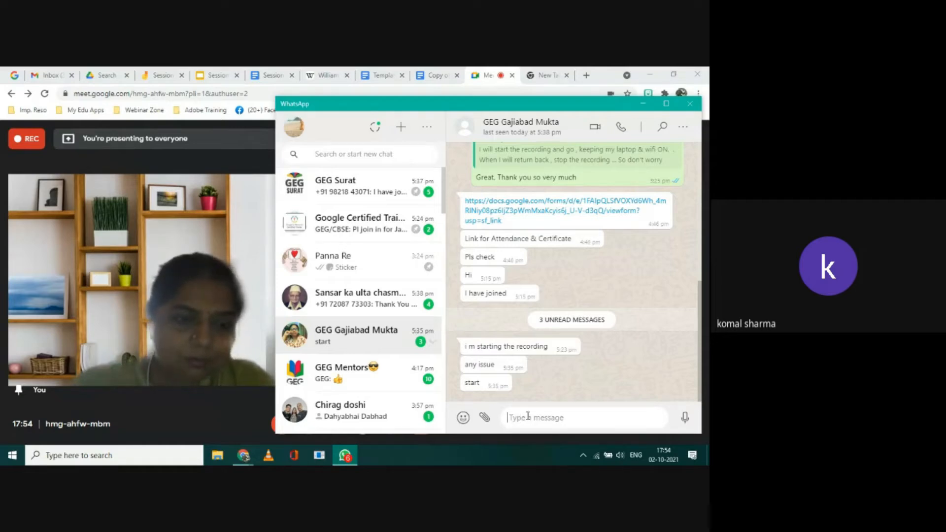
text(Hi)
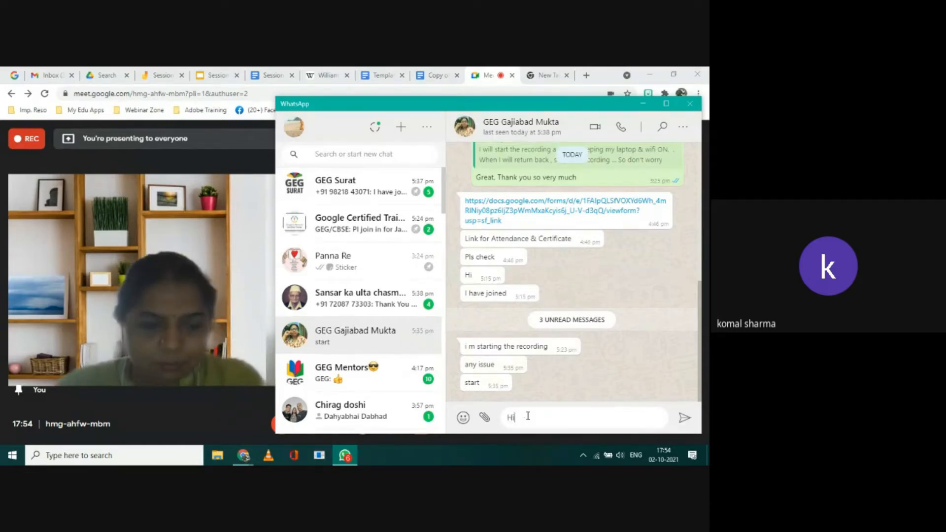
key(Return)
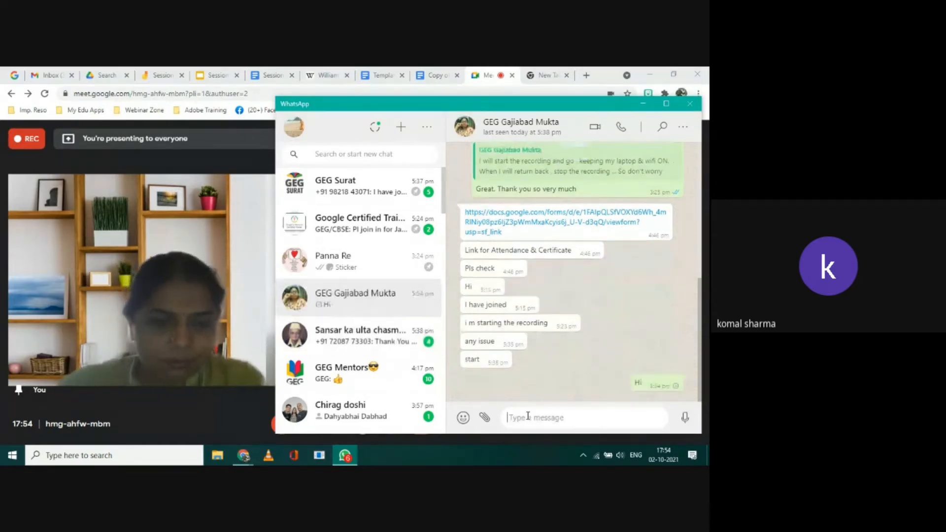
Step: Send the message "My voice is ichoing" in the colleague's chat
text(My voice is i)
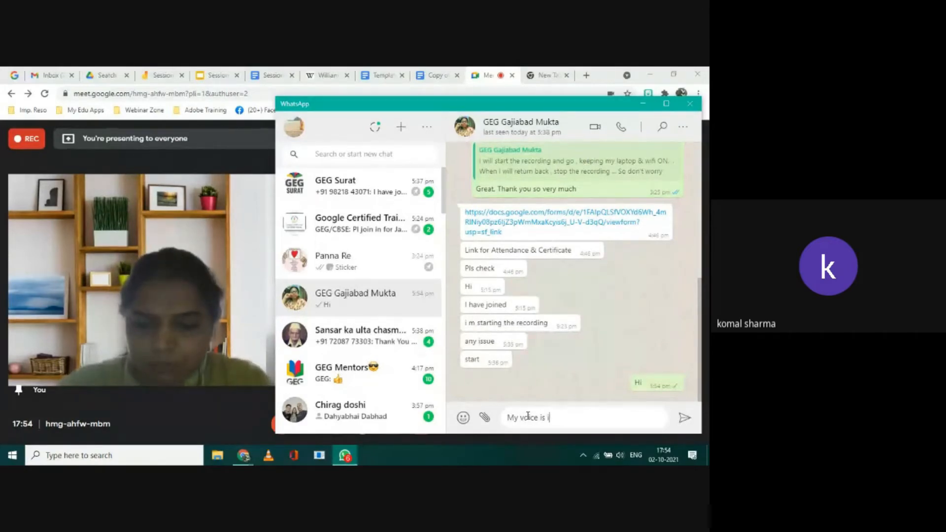
text(choin)
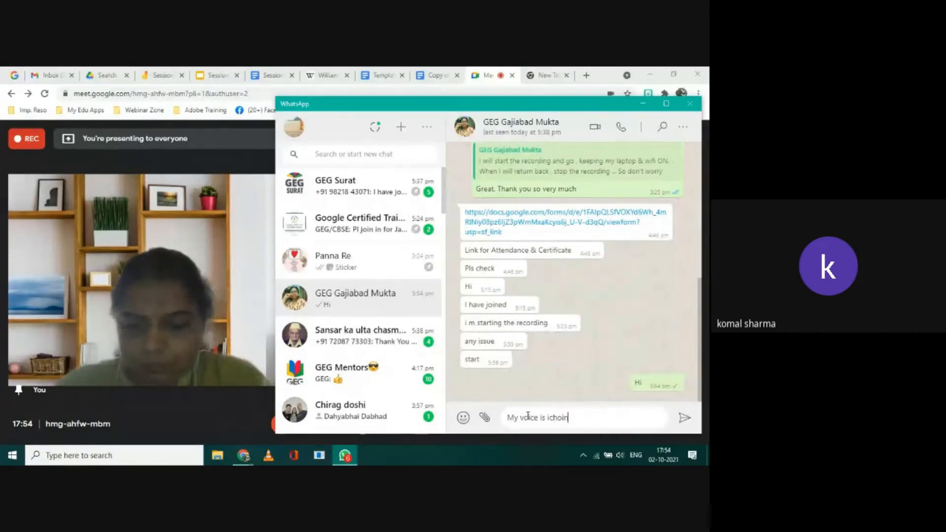
text(g)
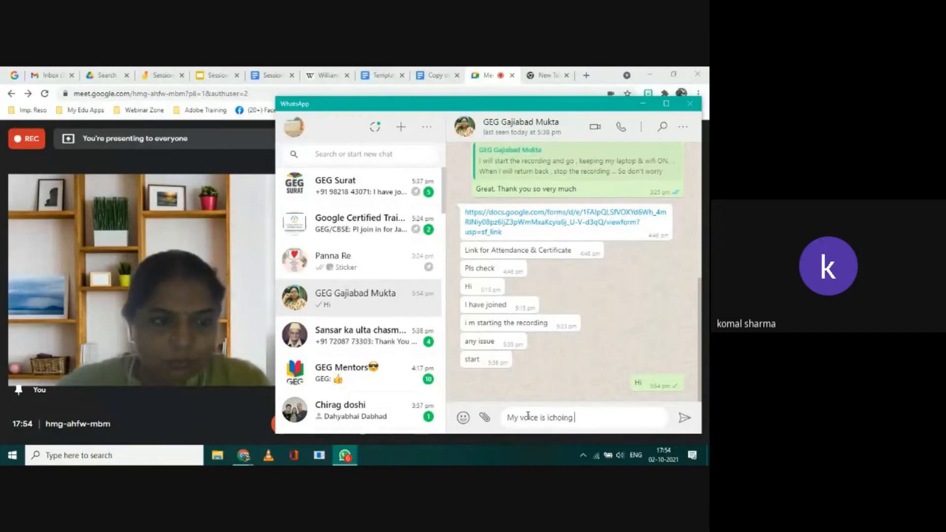
key(Return)
Step: Ask the colleague for help with the message "Can you do something, plz"
text(Ca)
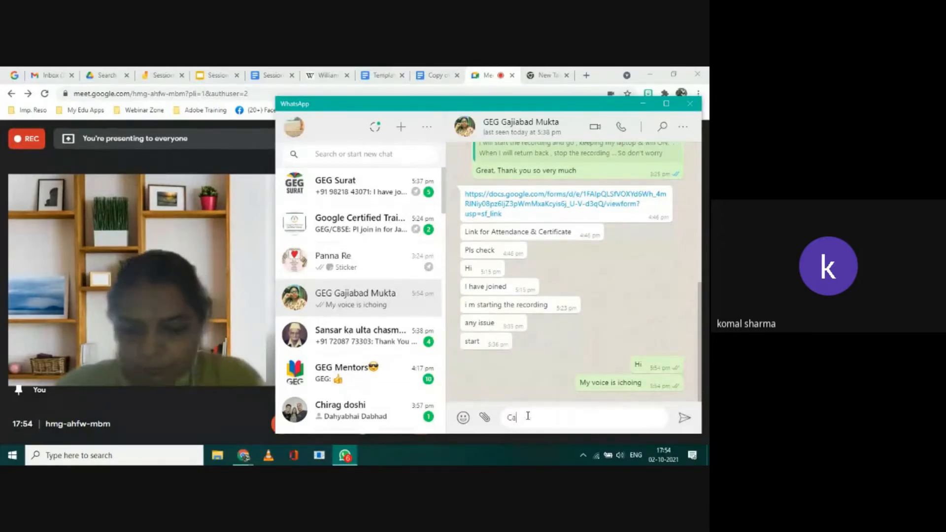
text(n you do something, plz)
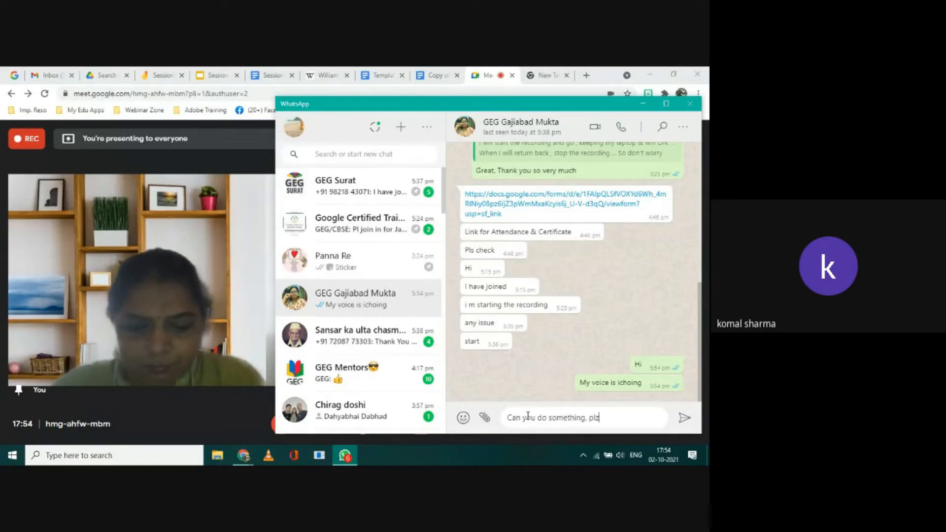
key(Return)
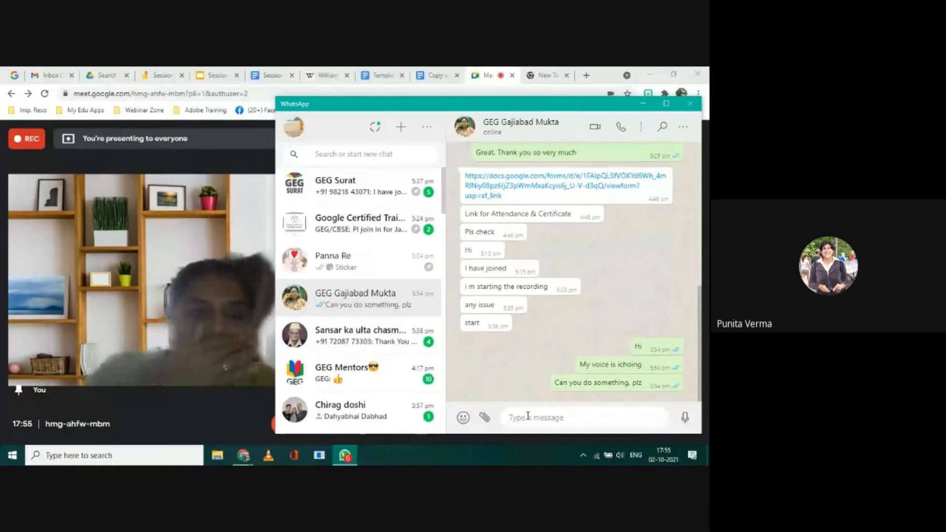
Step: Return to the Google Meet call, unmute your own microphone and close the participant list
click(224, 412)
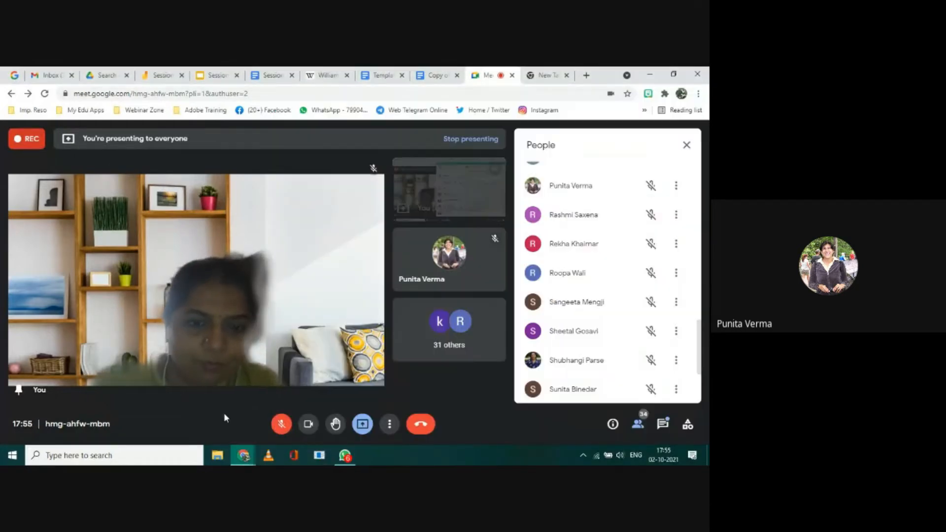
click(281, 424)
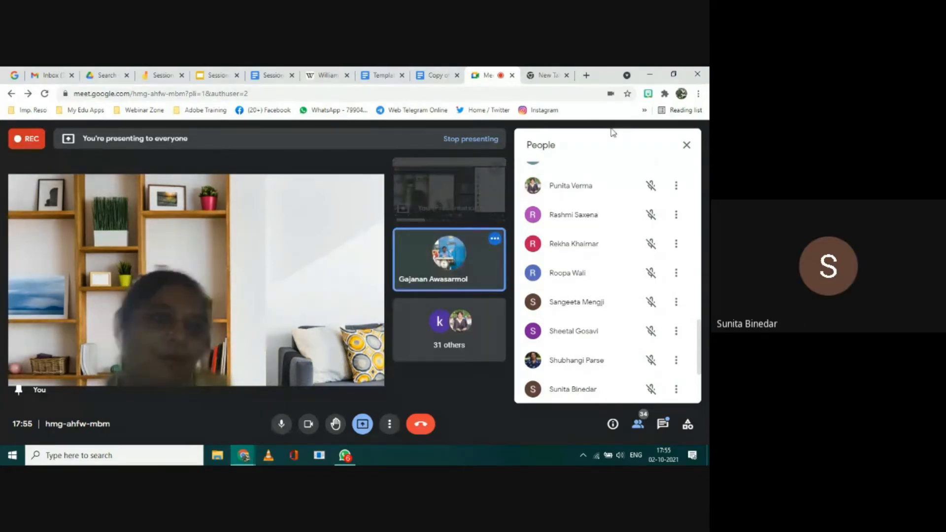
click(687, 145)
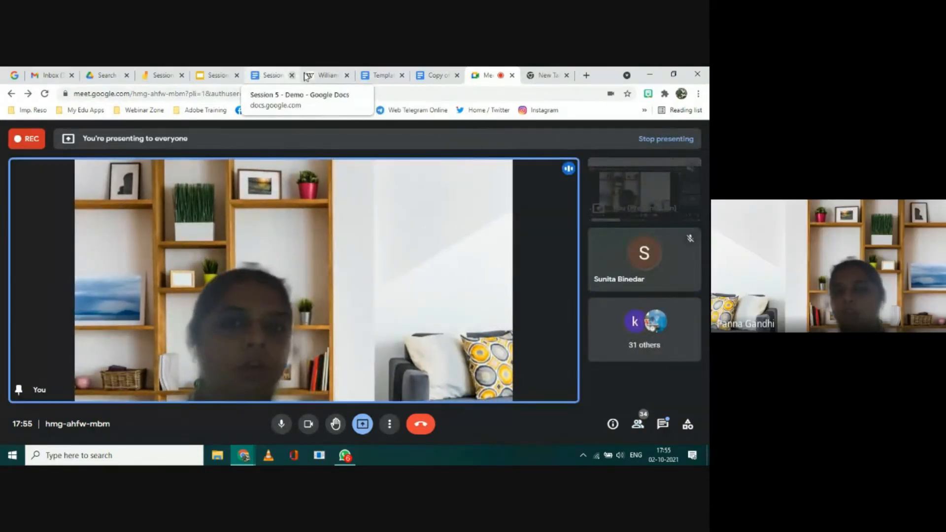
Step: Copy the opening of the William Shakespeare Wikipedia article through "some of uncertain authorship" and paste it on a new line below the portrait
click(323, 76)
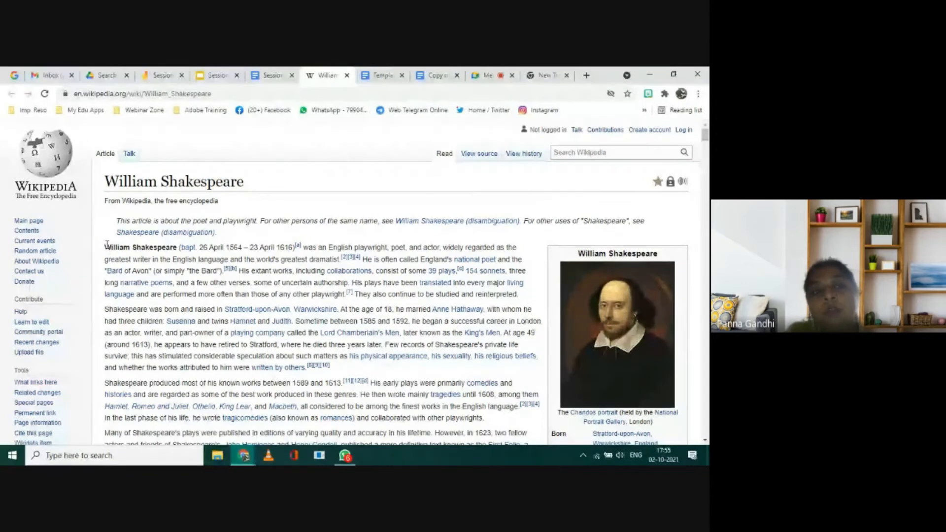
drag(148, 262, 353, 285)
key(ctrl+c)
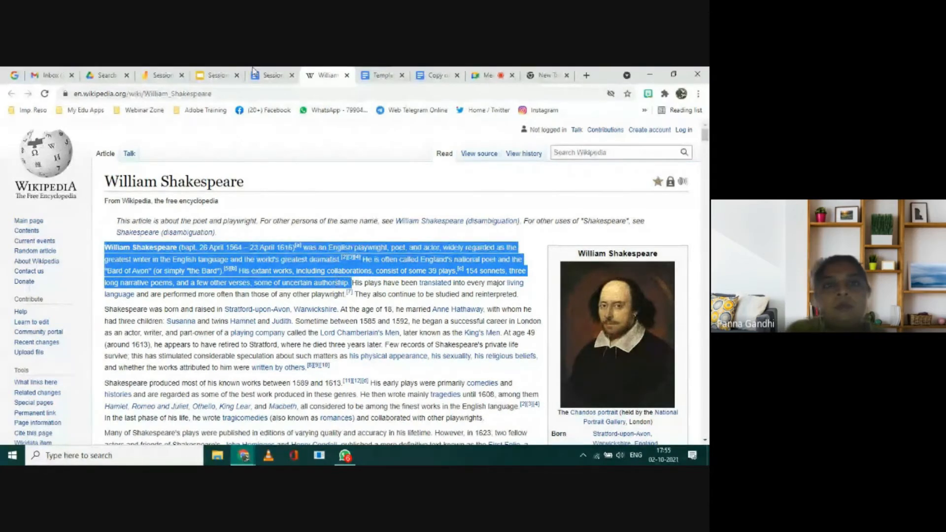
click(270, 77)
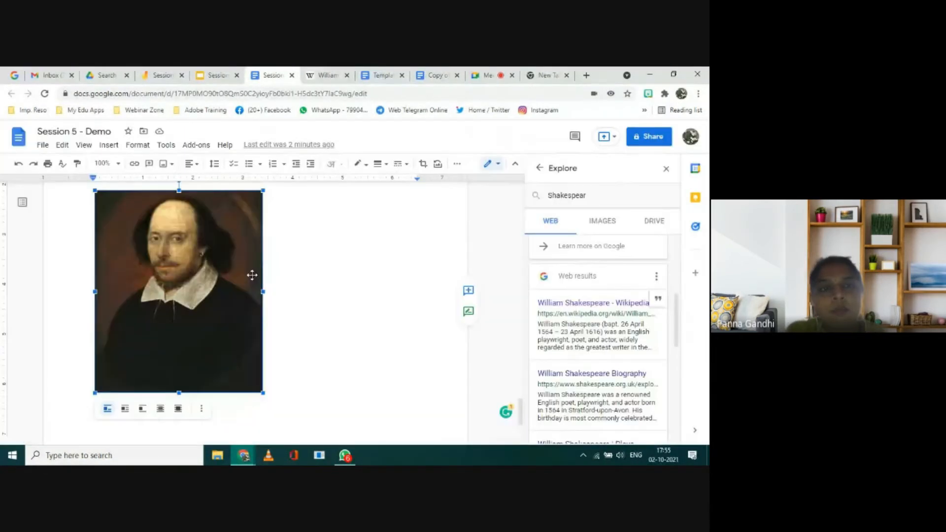
click(306, 270)
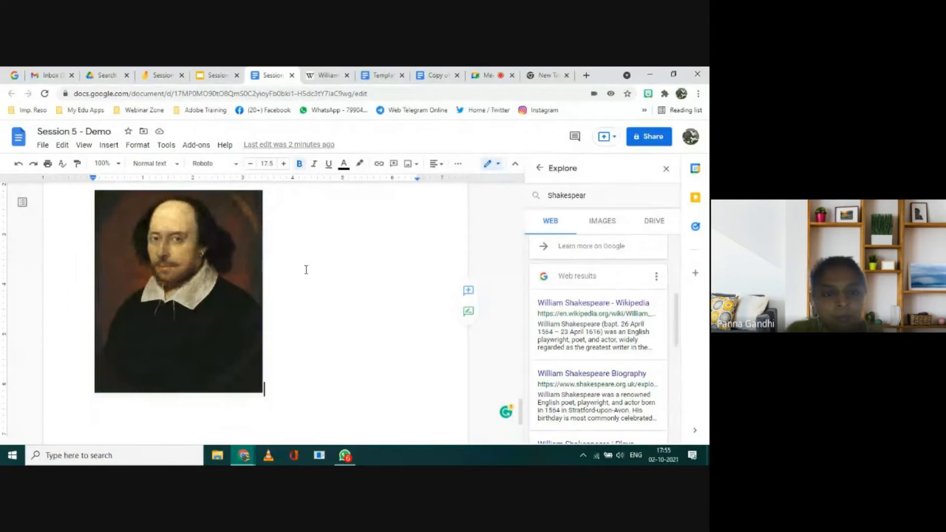
key(Return)
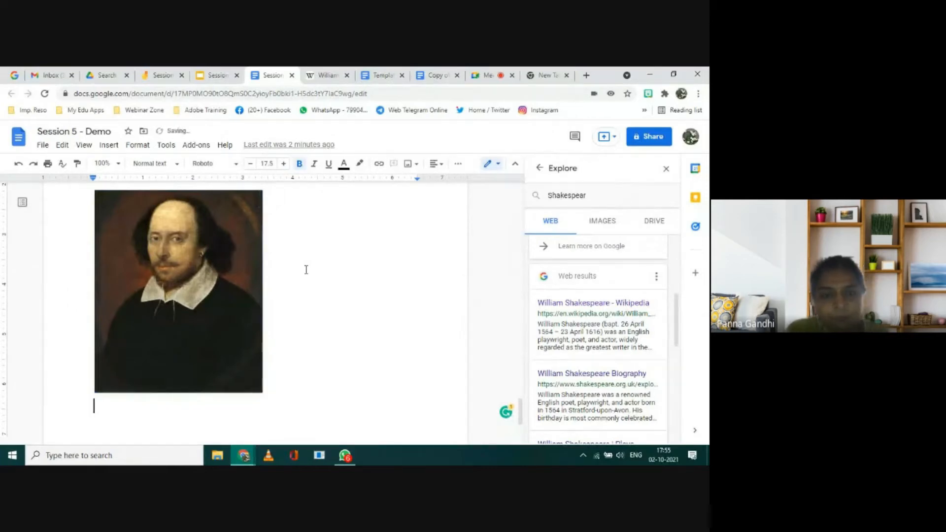
key(ctrl+v)
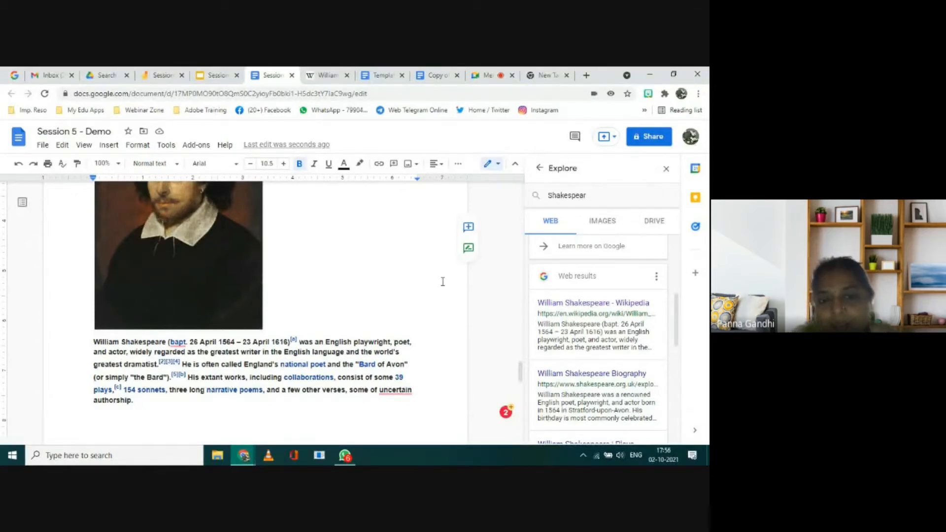
Step: Choose the MLA citation format in Explore and cite the William Shakespeare Wikipedia result as a footnote after the pasted paragraph
click(657, 280)
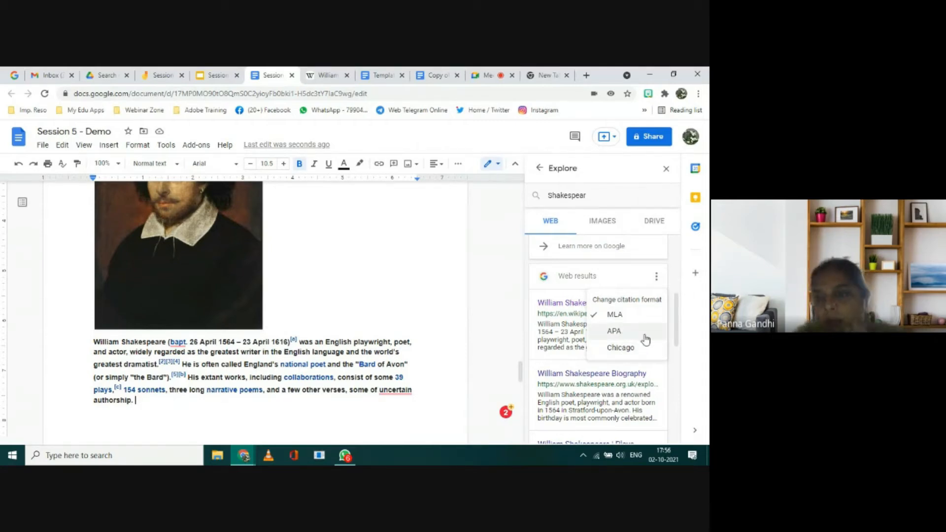
click(615, 316)
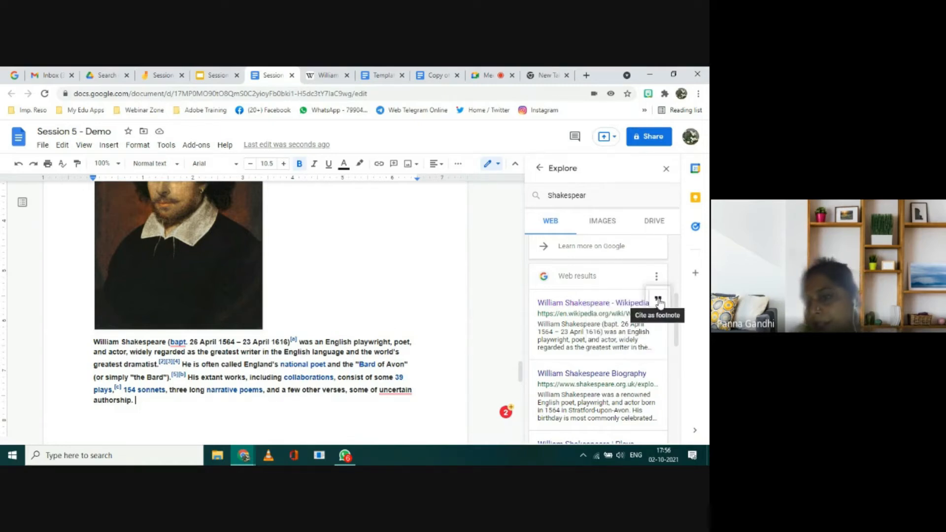
click(658, 301)
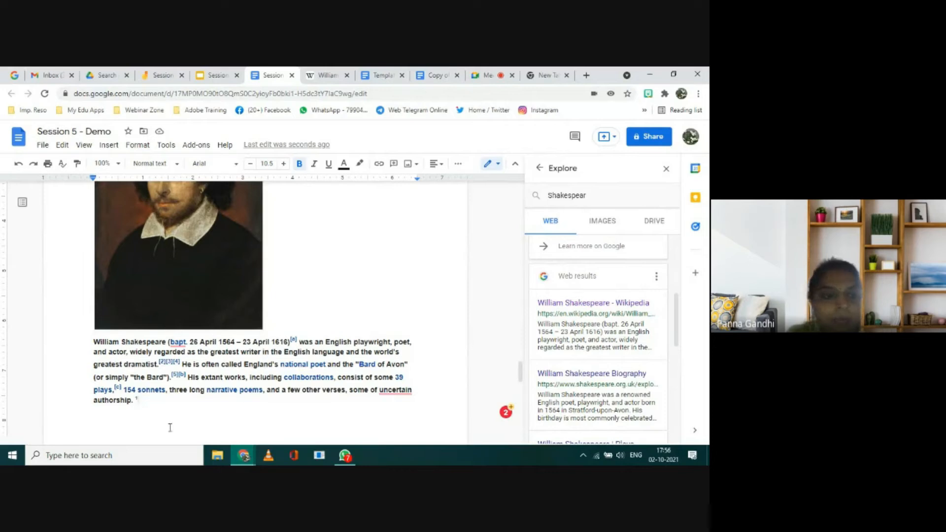
Step: Format the footnote number after the Shakespeare paragraph as 13.5 pt red, close Explore and place the cursor on the line below the paragraph
double_click(144, 401)
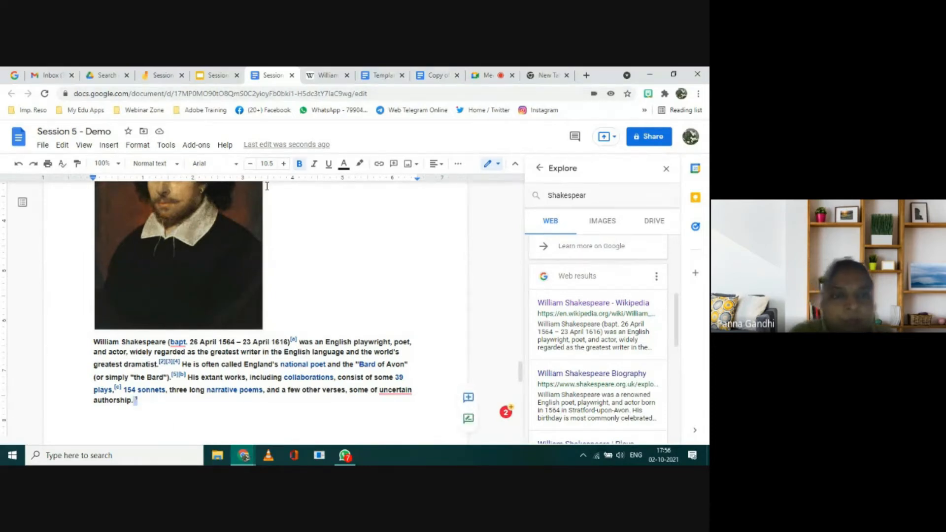
click(283, 164)
click(284, 164)
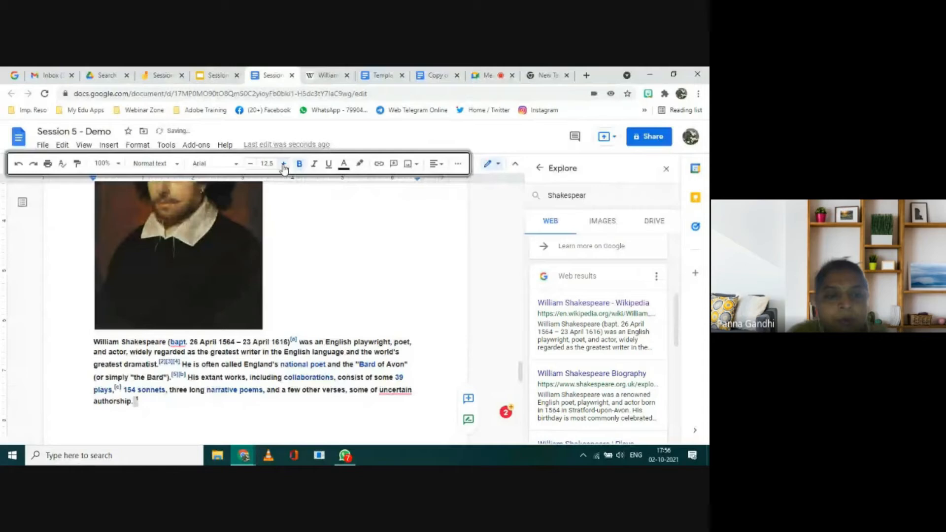
click(284, 164)
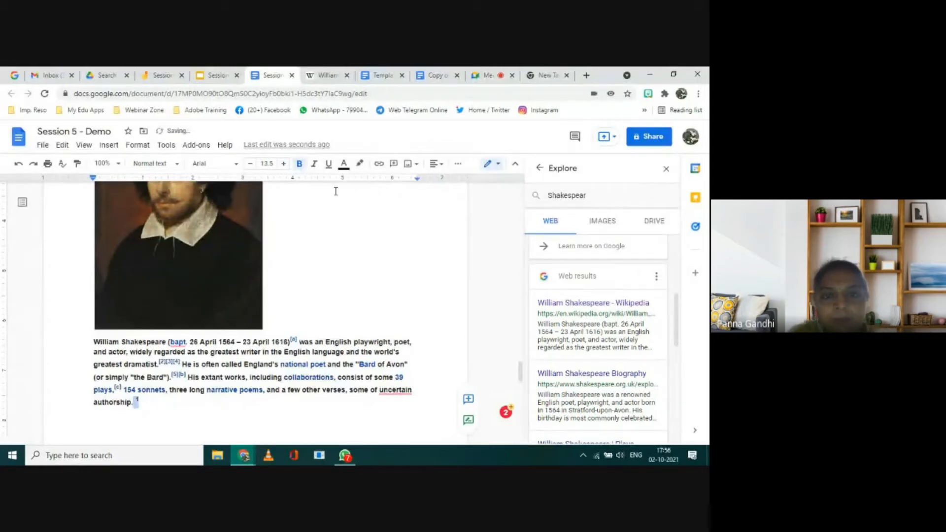
click(344, 164)
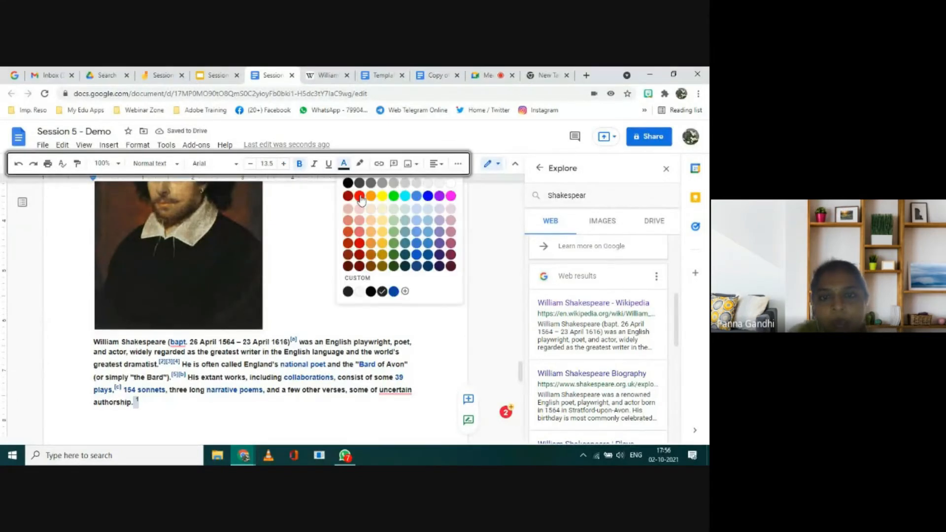
click(361, 197)
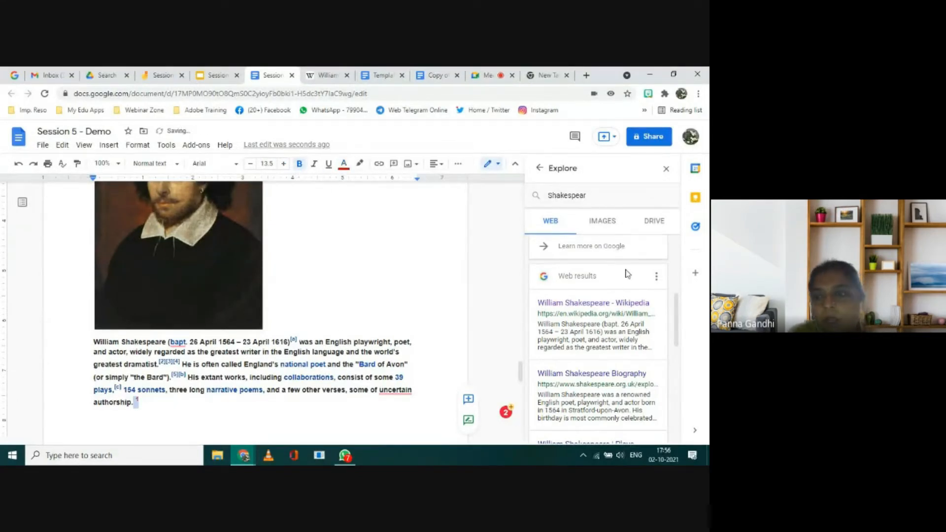
click(666, 170)
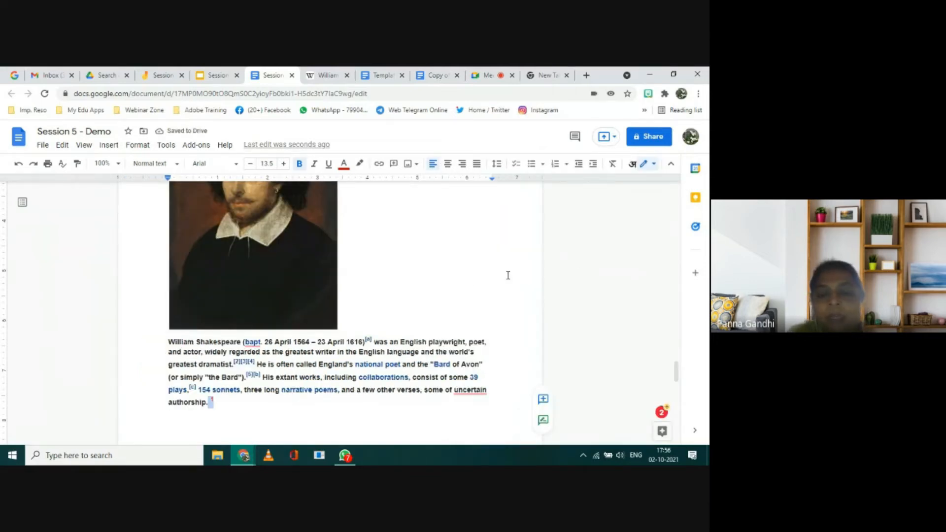
scroll(508, 274, down, 3)
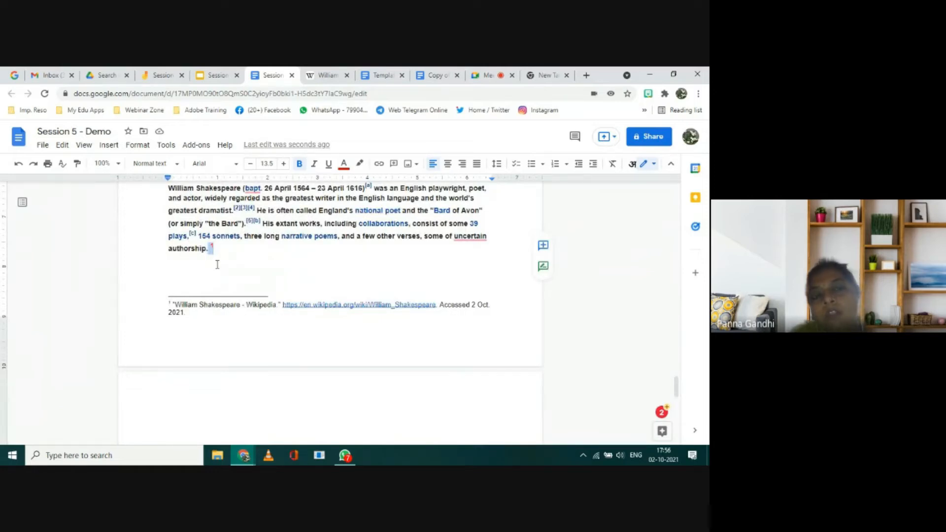
click(216, 265)
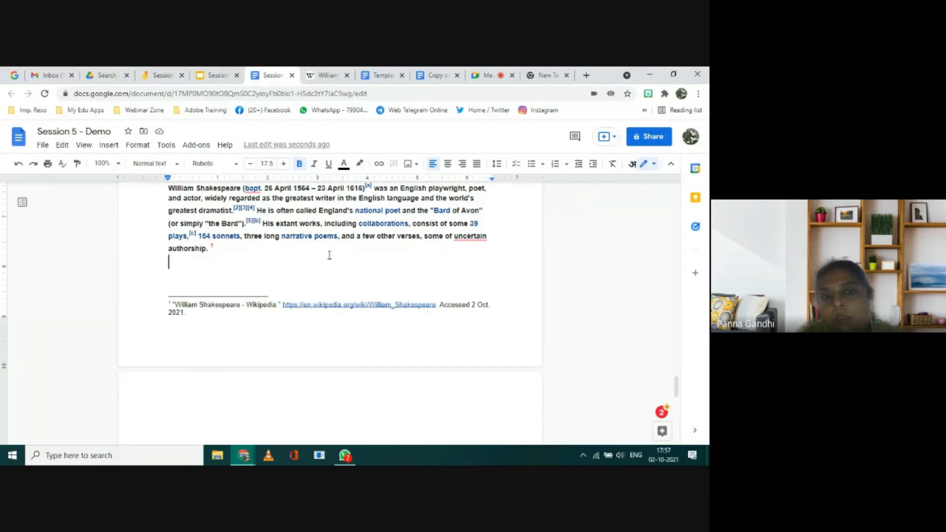
Step: Set the Shakespeare portrait's text wrapping style to Wrap text so the paragraph flows beside it
scroll(330, 255, up, 2)
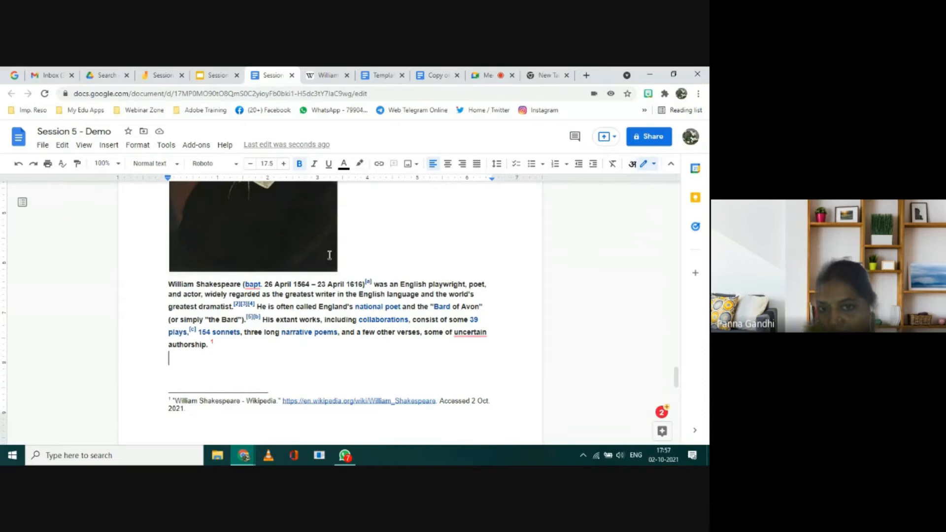
scroll(330, 254, up, 2)
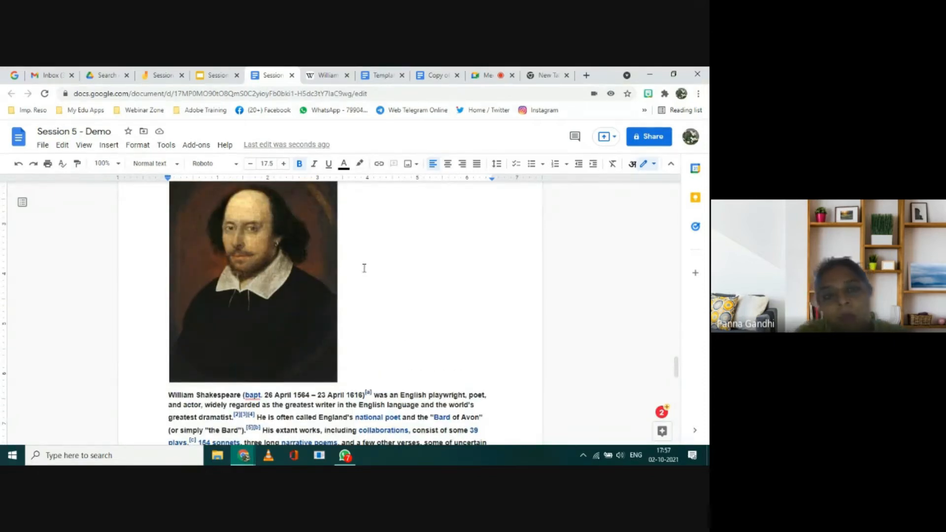
scroll(364, 268, down, 1)
scroll(364, 268, up, 1)
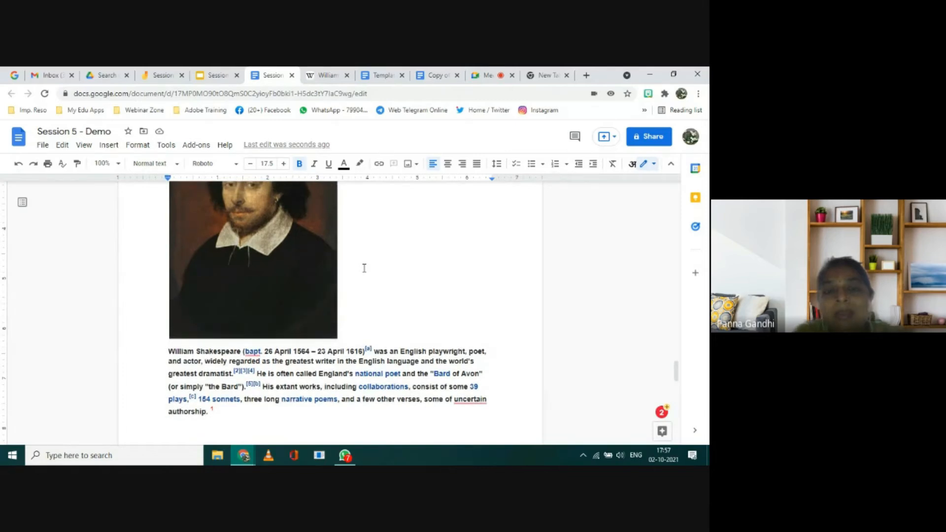
click(284, 272)
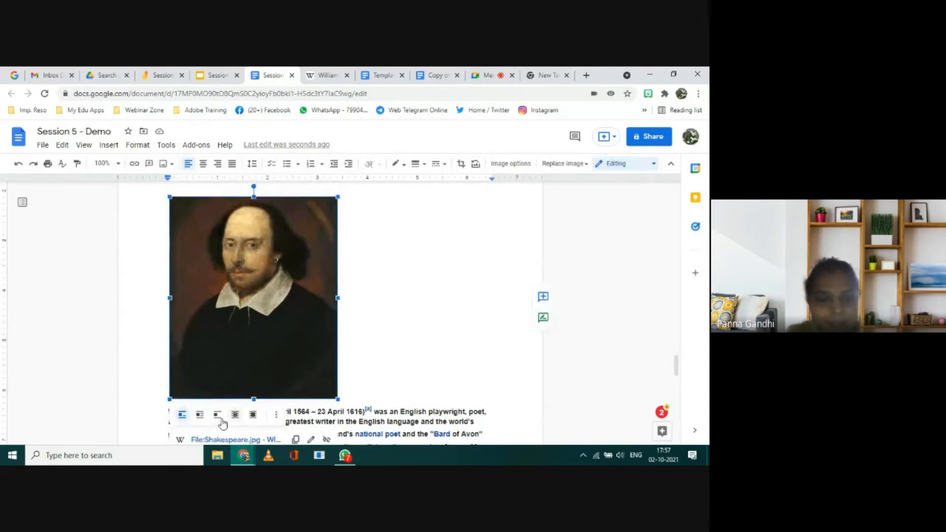
click(278, 415)
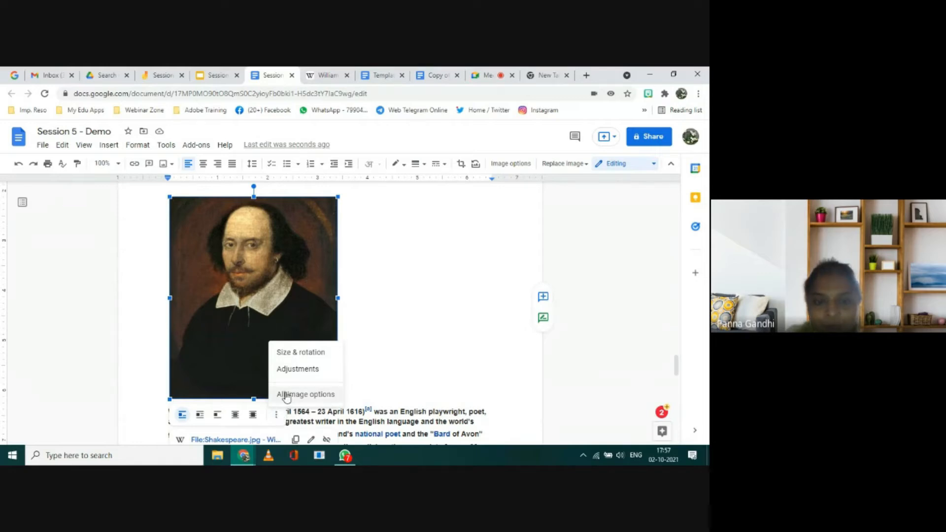
click(287, 396)
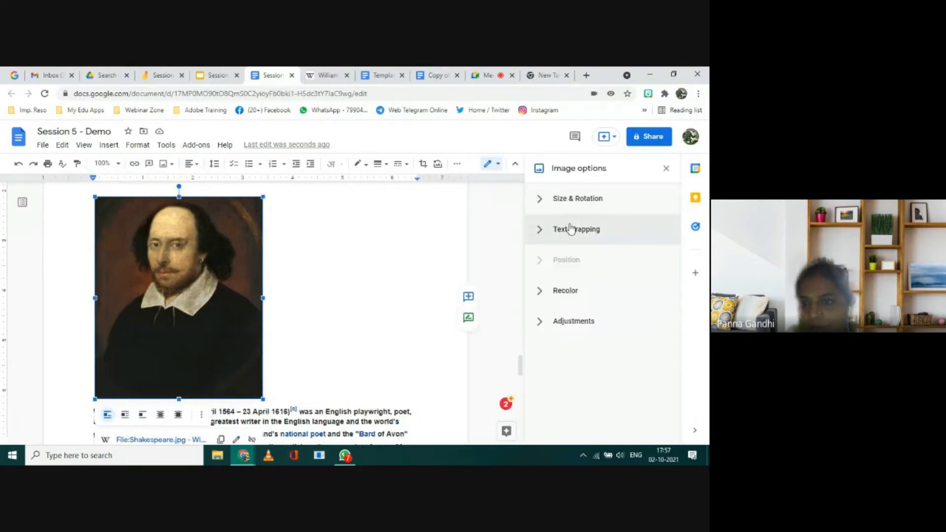
click(569, 231)
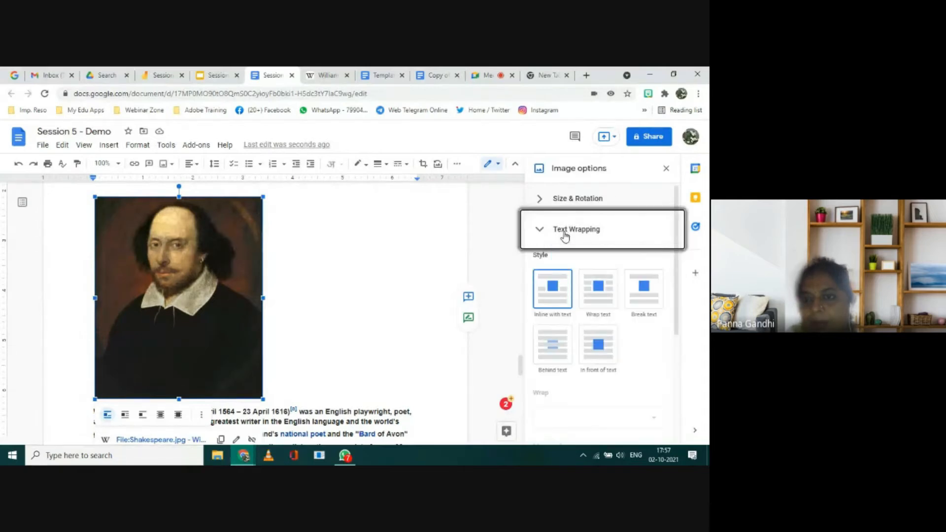
click(594, 294)
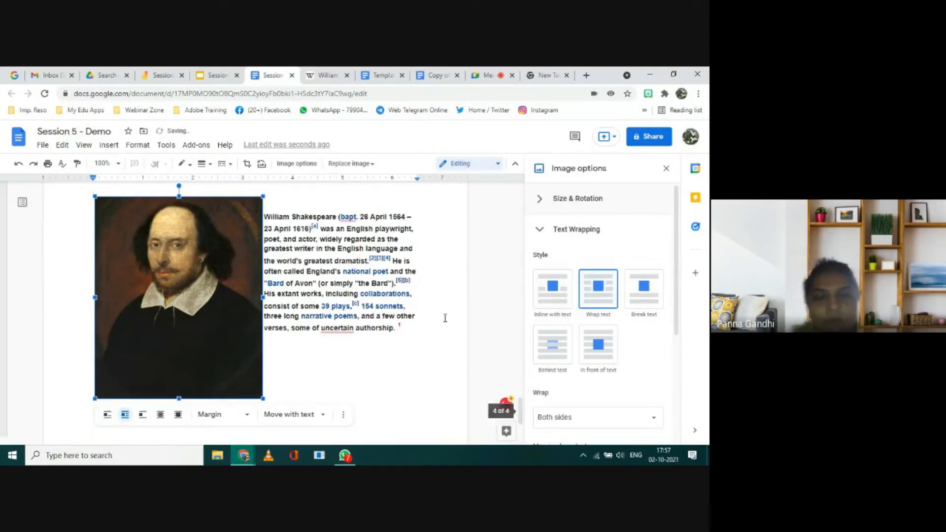
click(430, 342)
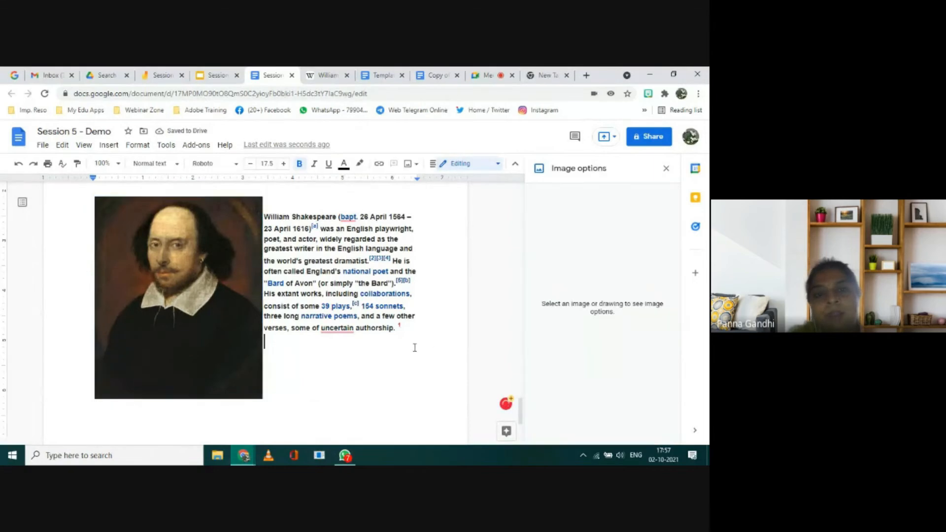
Step: Increase the Shakespeare paragraph's font size to 11.5 and shrink the portrait slightly from its upper corner
click(264, 216)
key(shift+Down)
key(shift+Down)
key(shift+Down)
key(shift+Down)
key(shift+Down)
key(shift+Down)
key(shift+Down)
key(shift+Down)
key(shift+Down)
key(shift+Down)
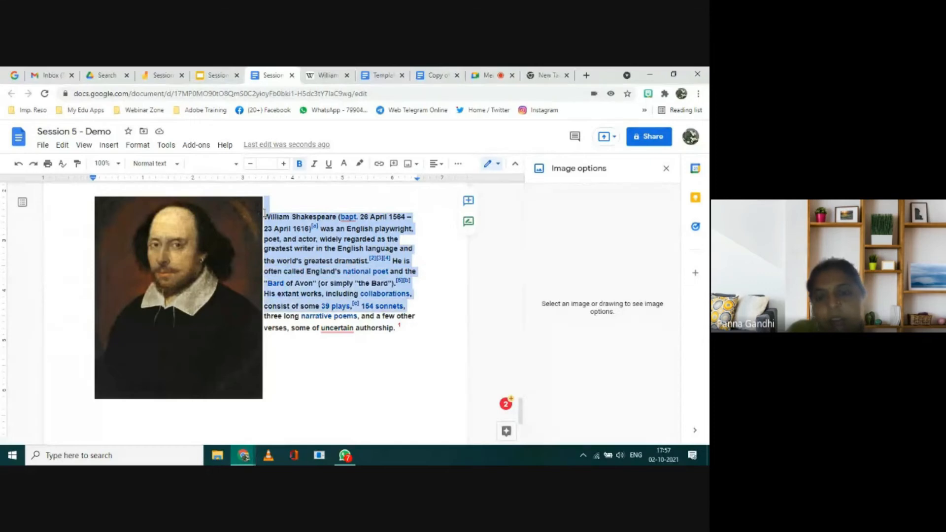
key(shift+Down)
key(shift+Down)
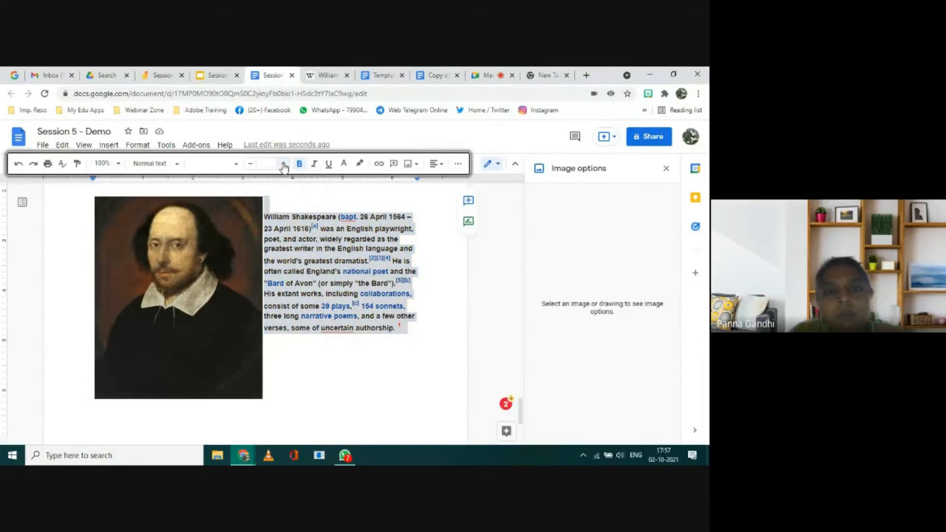
click(284, 167)
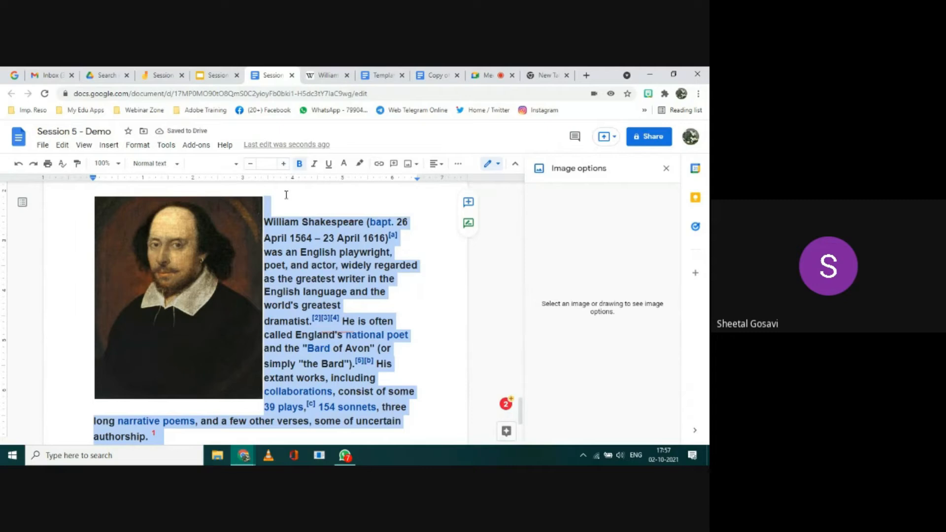
click(249, 166)
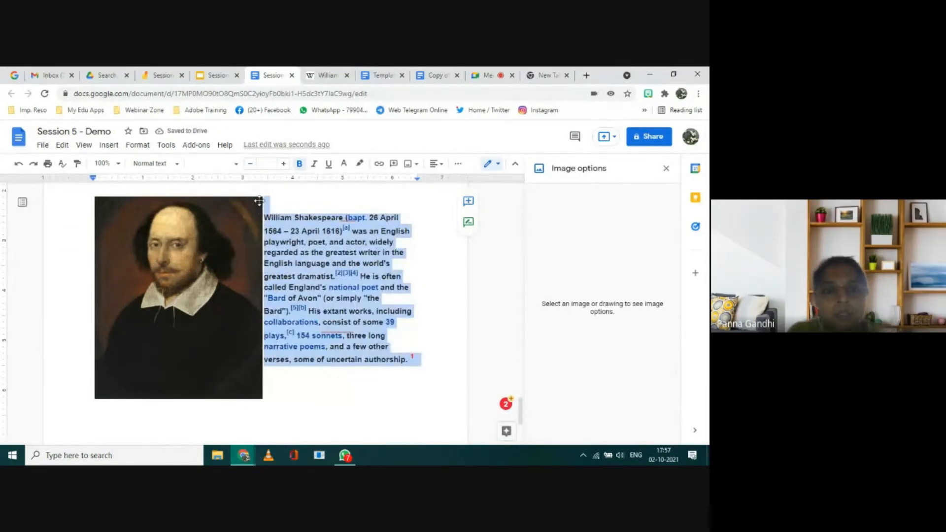
click(248, 207)
drag(263, 198, 256, 218)
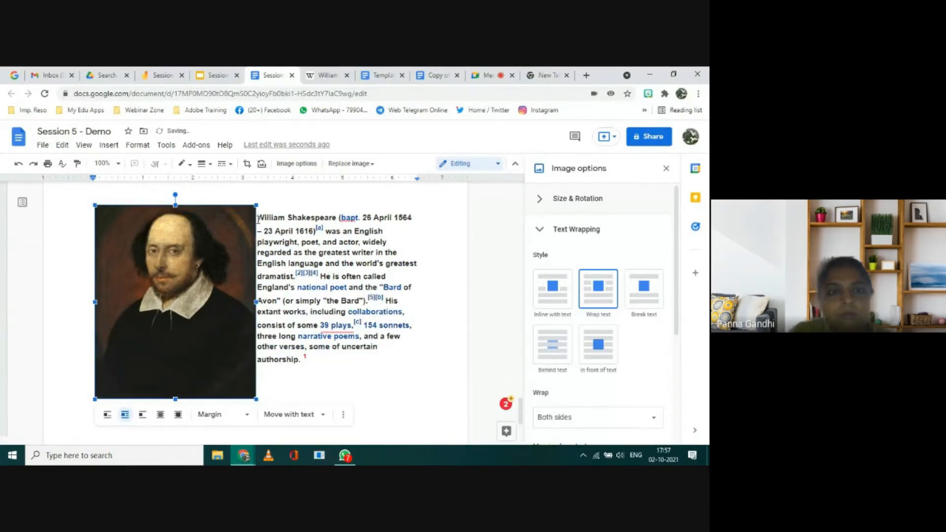
Step: Try to remove the blank line before the Shakespeare paragraph and undo the deletion
click(258, 219)
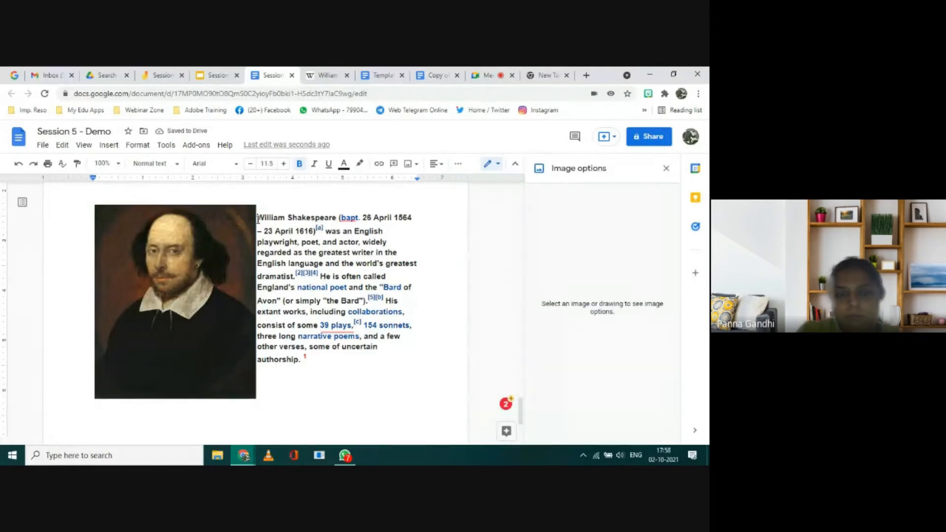
key(BackSpace)
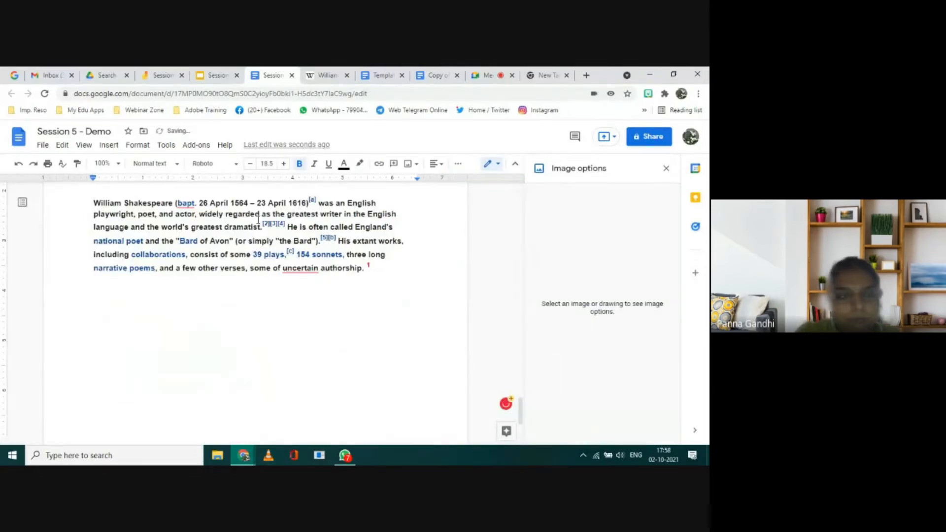
click(18, 165)
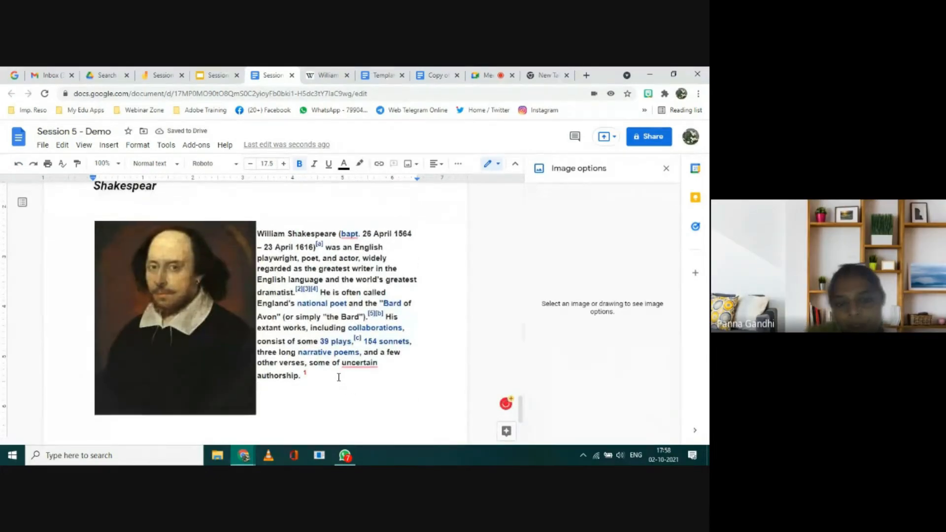
Step: Review the citation in the page's footnote, close the image options and add three blank lines below the Shakespeare paragraph
scroll(316, 410, down, 1)
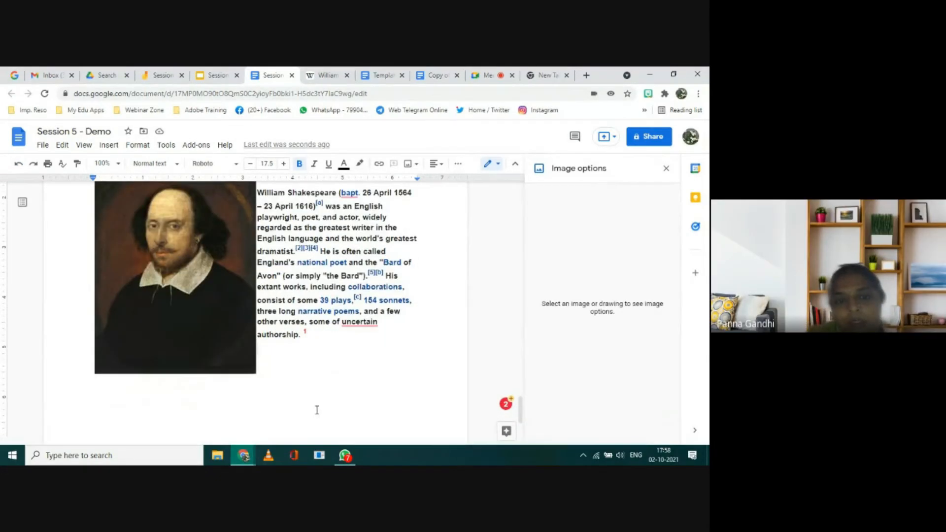
scroll(317, 410, down, 3)
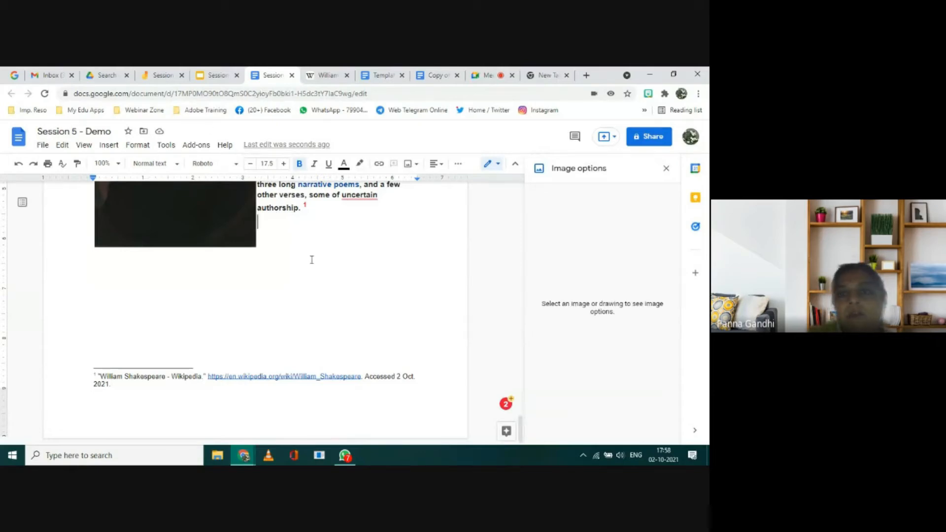
scroll(311, 259, up, 2)
scroll(312, 260, up, 3)
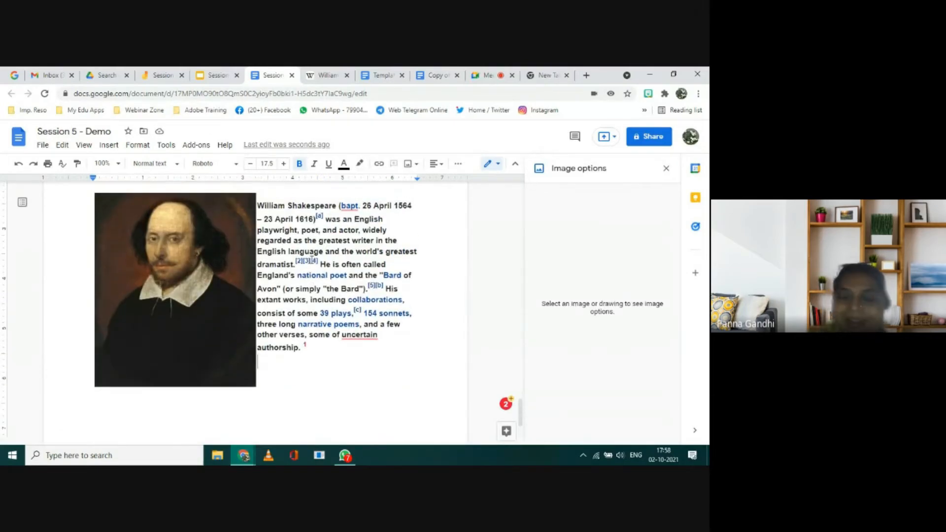
click(666, 168)
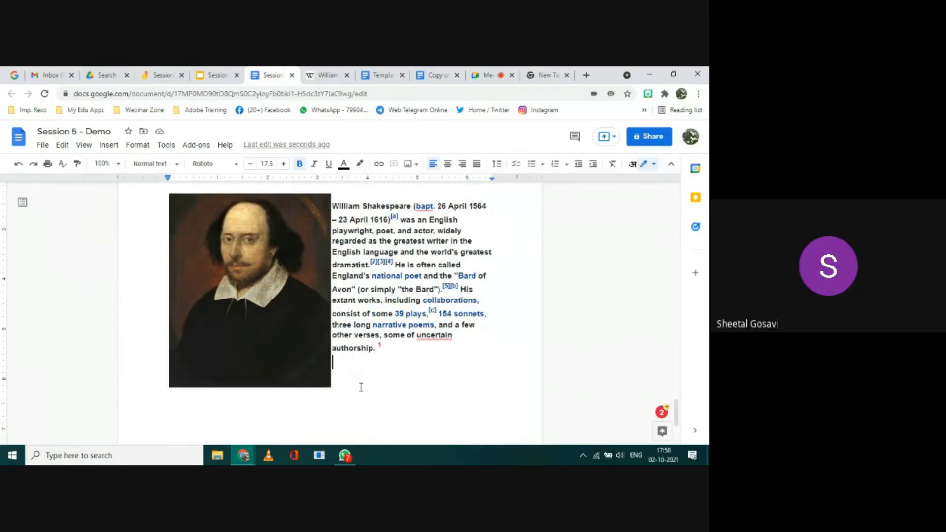
key(Return)
key(Return)
key(Return)
key(Return)
Step: Check the Topics to be Covered slide in the Session 5 presentation and return to the Session 5 - Demo document
click(217, 75)
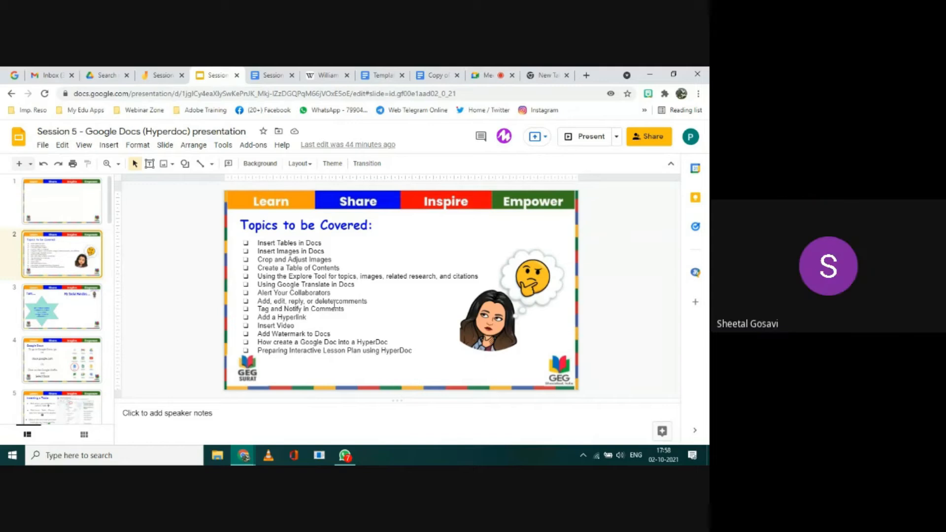
click(271, 76)
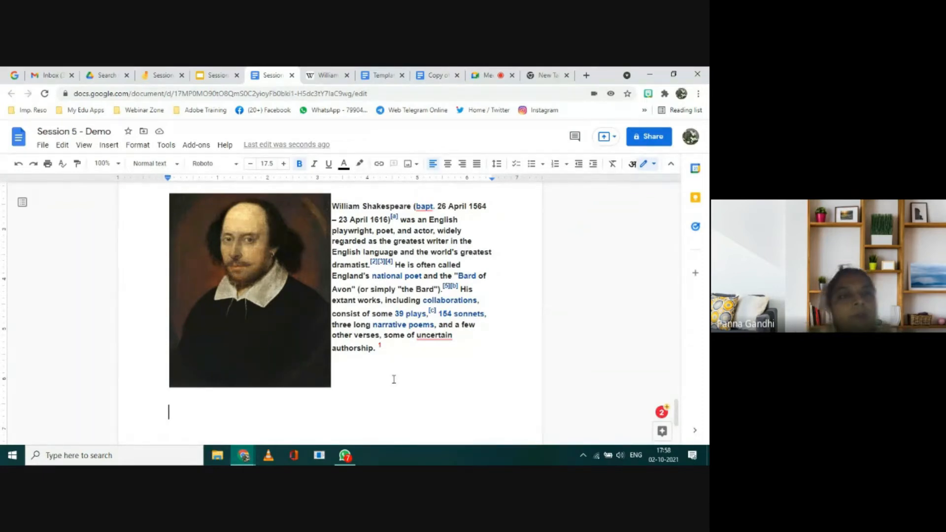
Step: Start adding an image watermark to the document and search Google Images for "google"
click(113, 148)
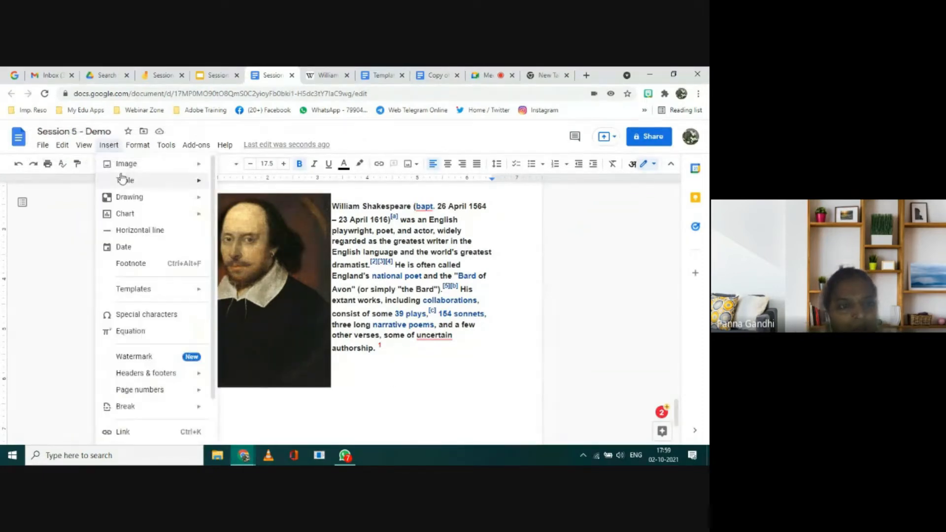
mouse_move(110, 190)
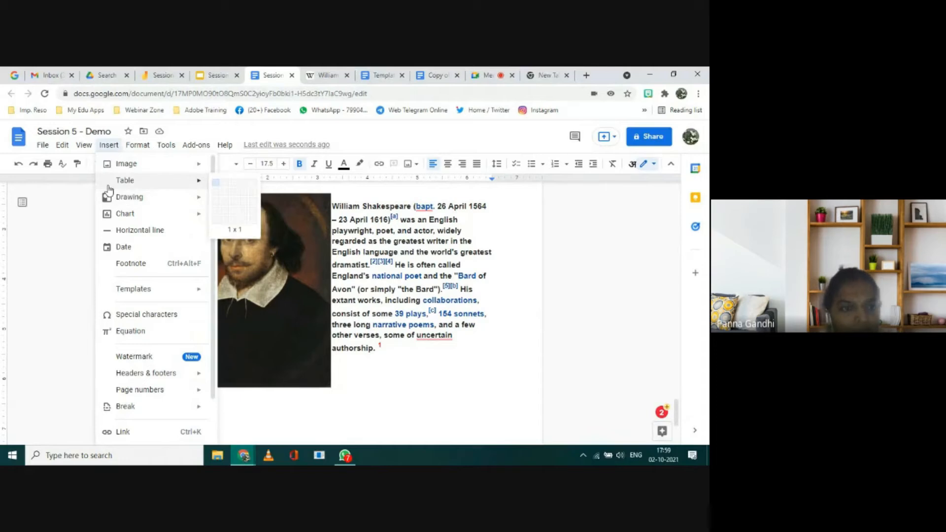
mouse_move(128, 294)
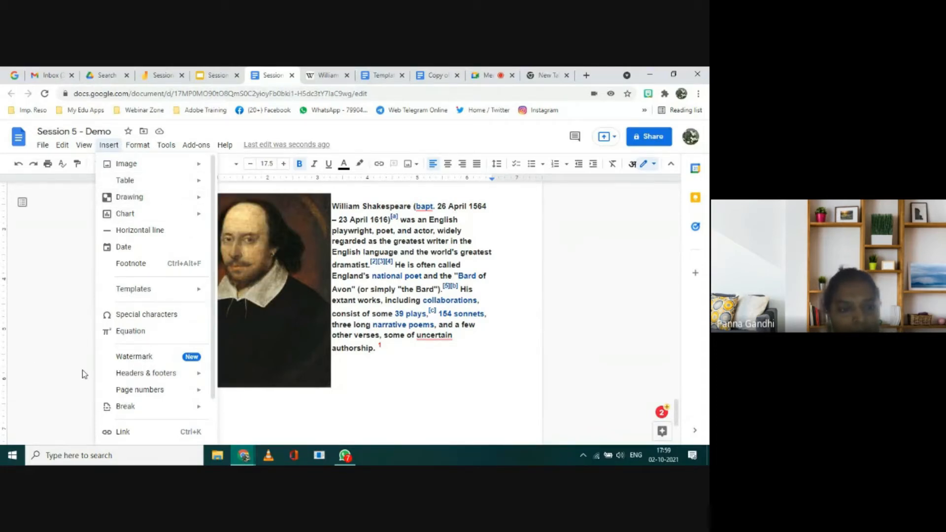
mouse_move(127, 378)
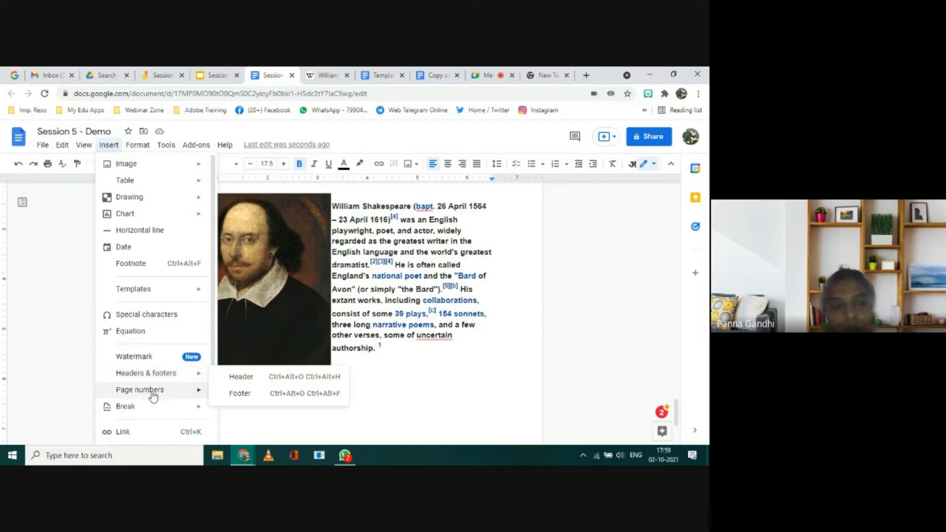
mouse_move(154, 394)
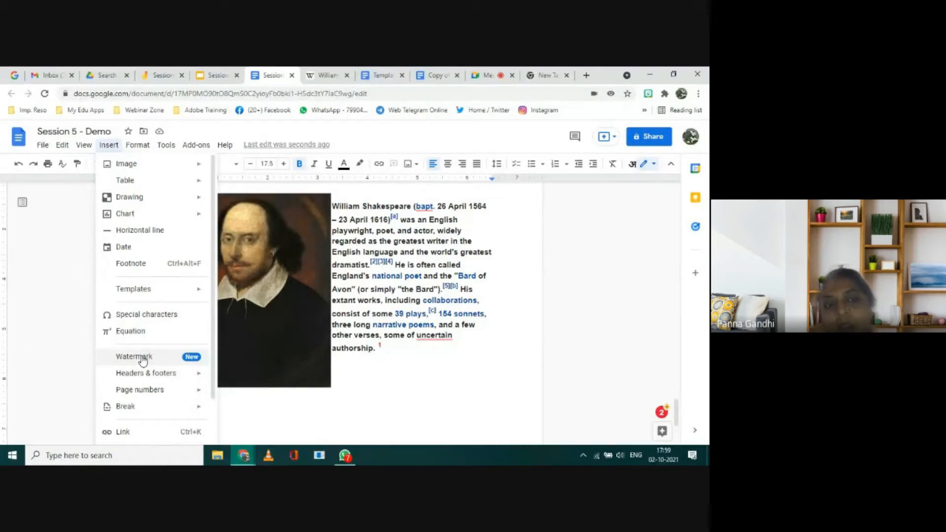
click(134, 357)
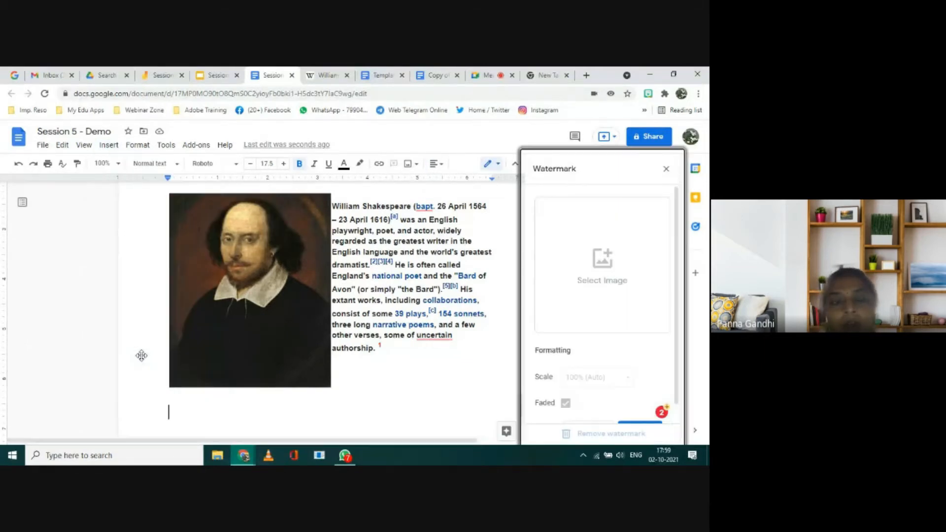
click(595, 281)
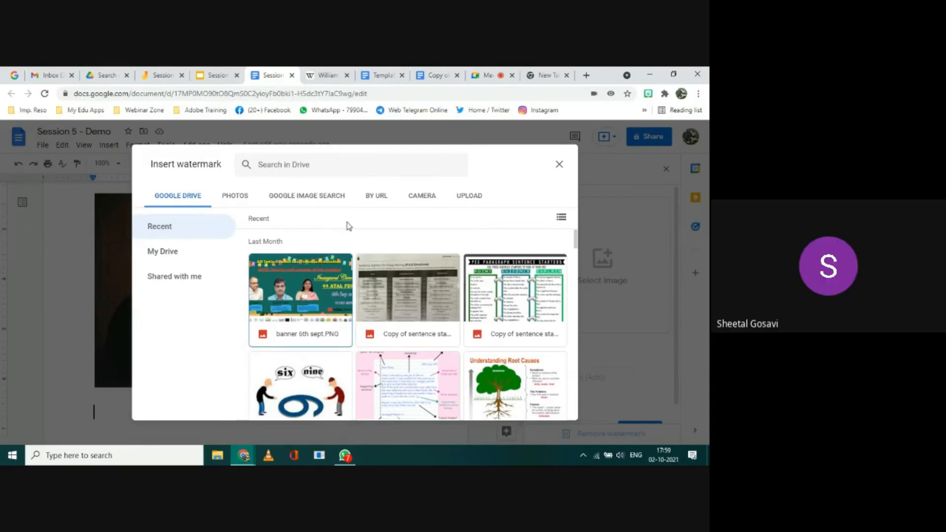
click(306, 197)
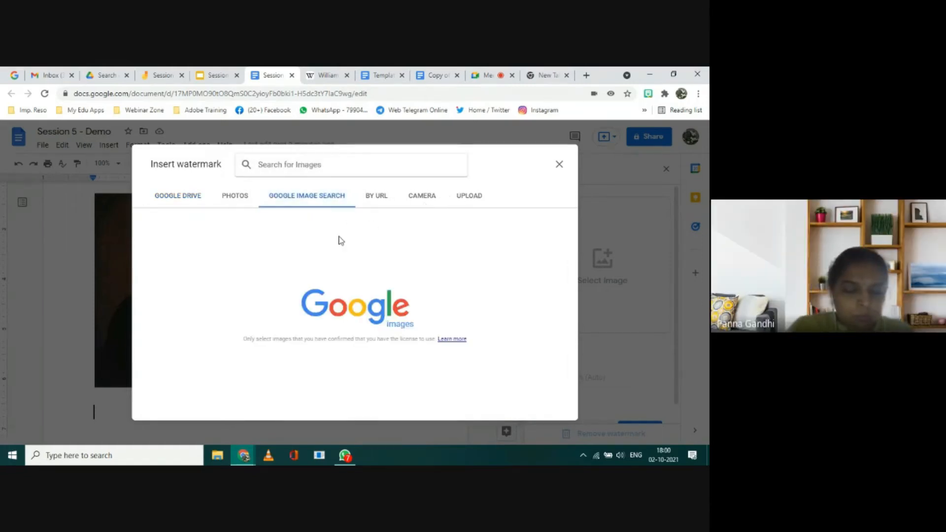
text(Goog)
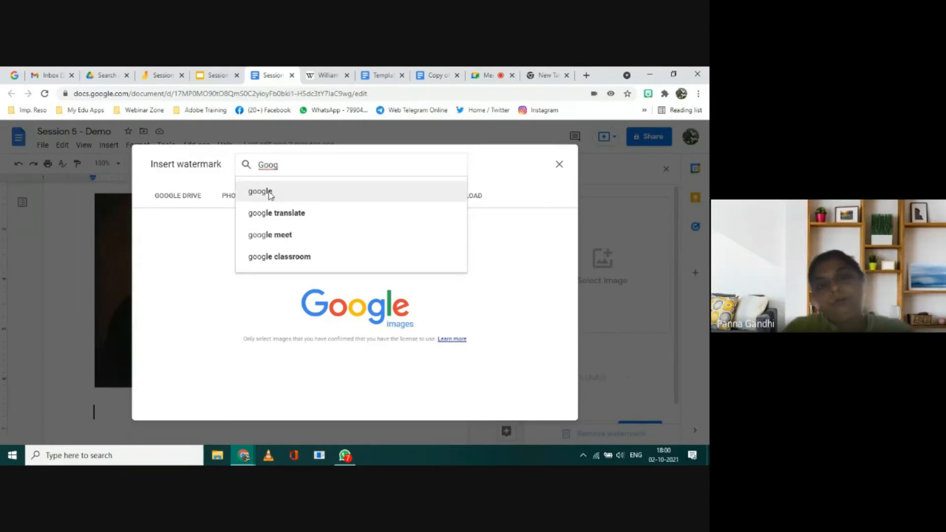
click(269, 193)
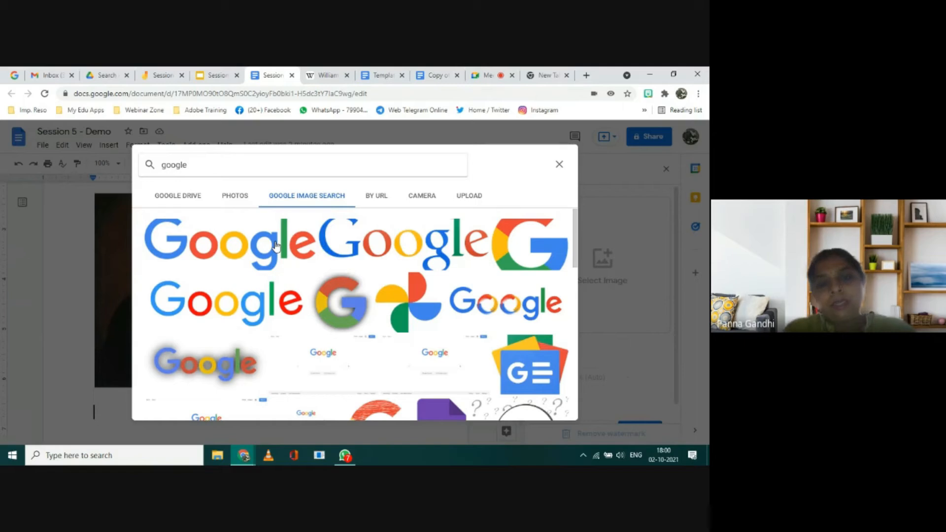
Step: Choose the multicoloured round G logo on a white background from the image results and insert it as the watermark
click(276, 246)
scroll(321, 313, down, 3)
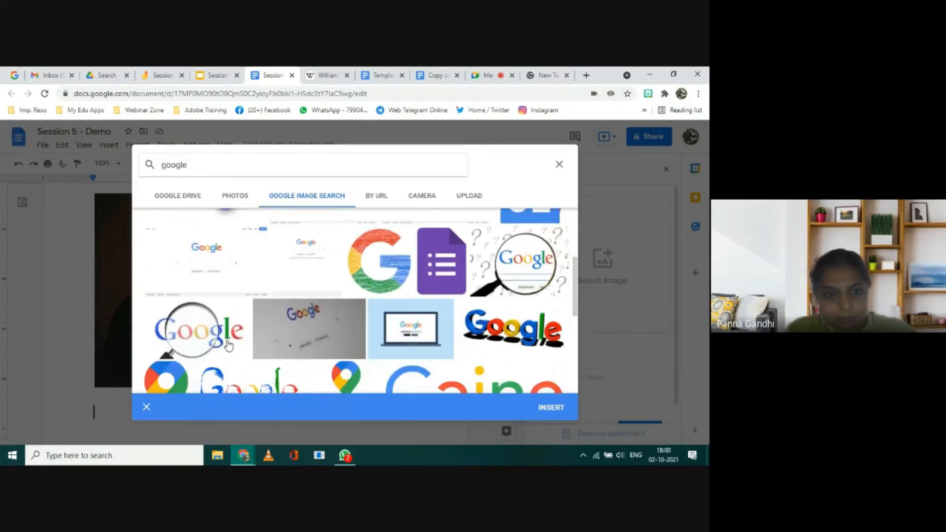
scroll(228, 345, down, 5)
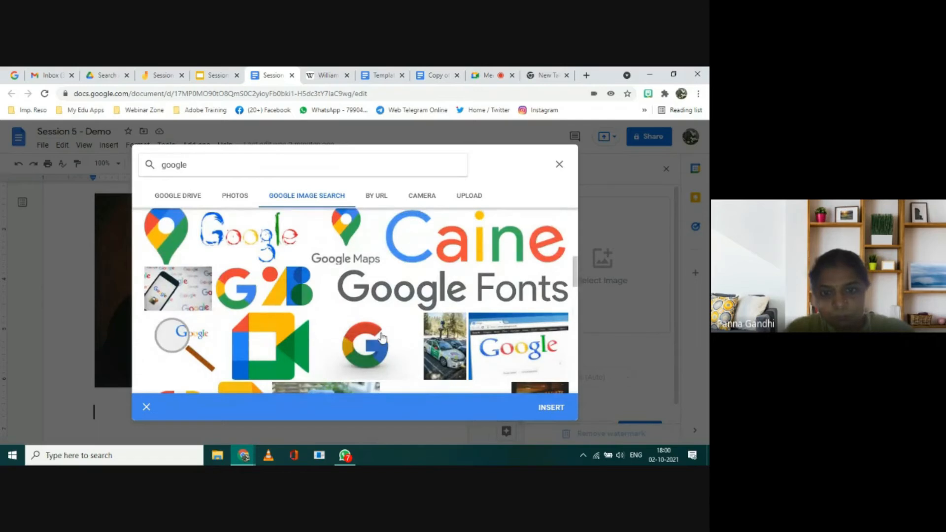
click(383, 338)
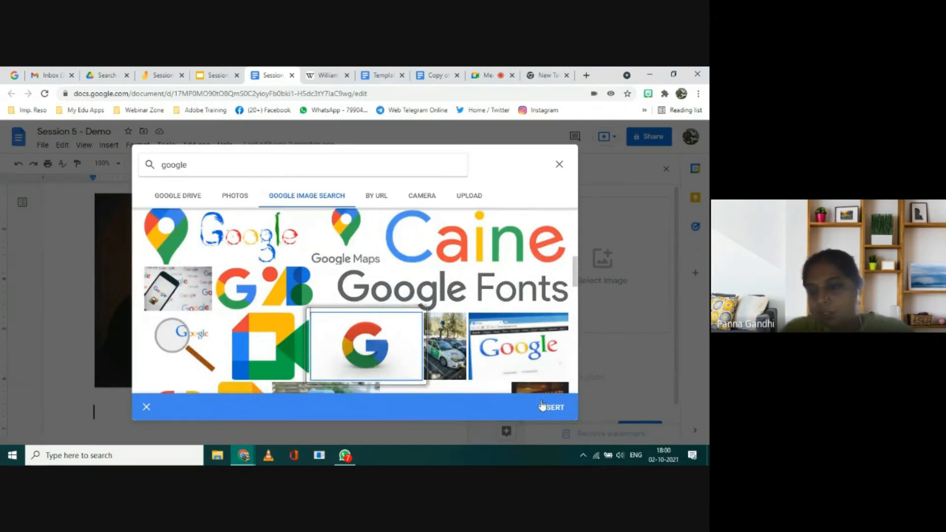
click(544, 411)
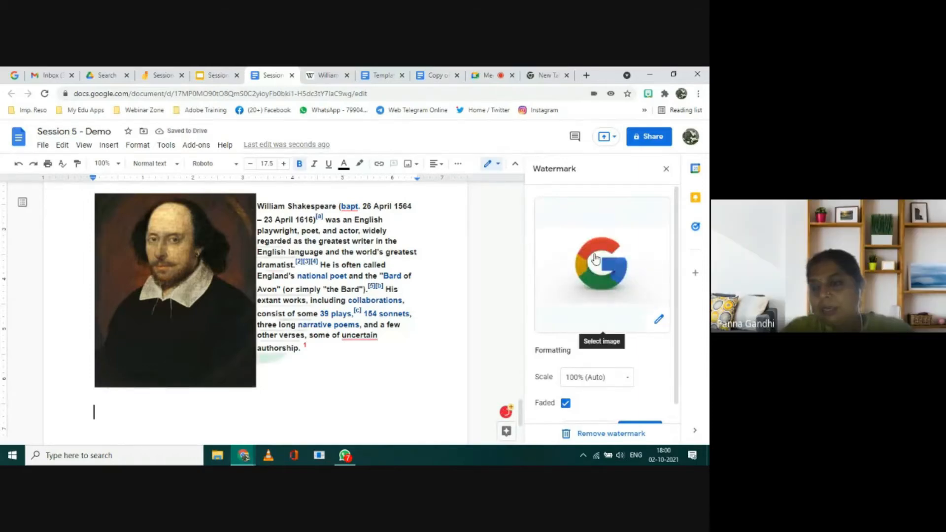
Step: Preview the watermark without fading, restore the Faded option and apply the watermark
scroll(595, 258, down, 1)
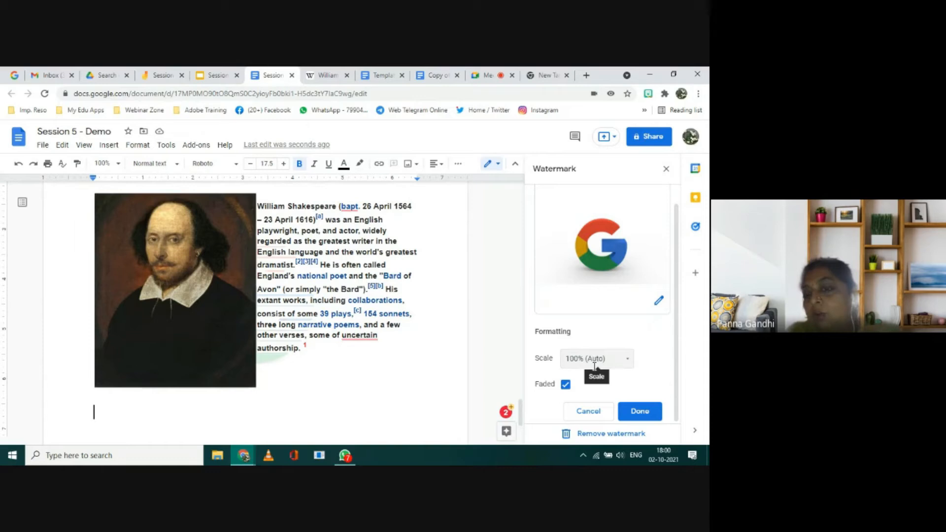
click(565, 385)
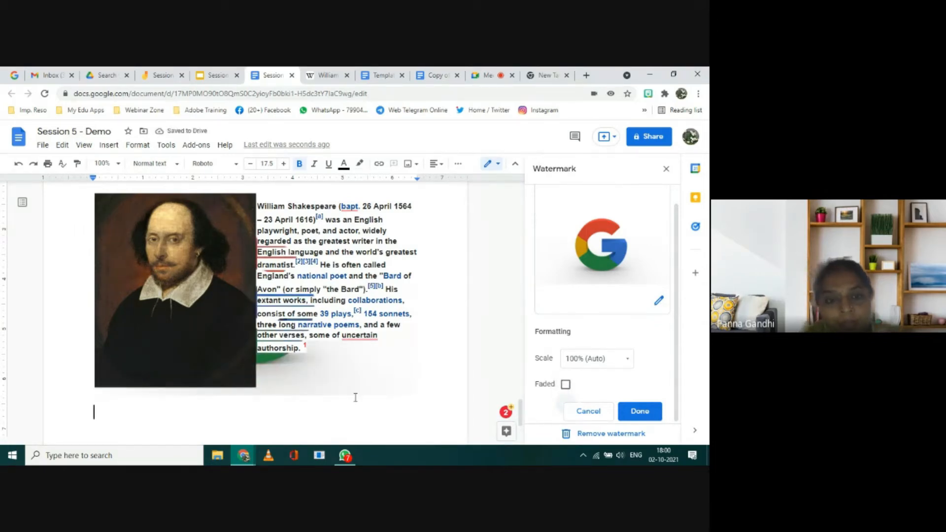
click(565, 385)
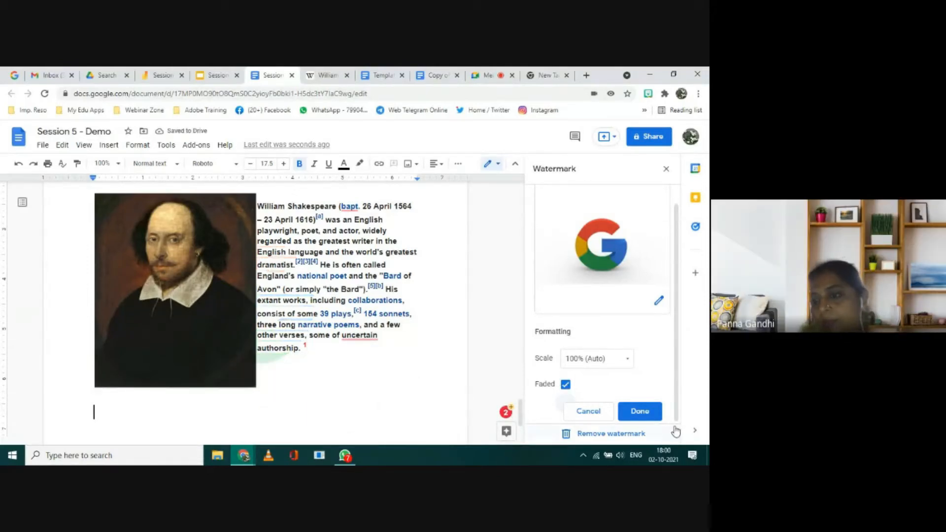
click(650, 415)
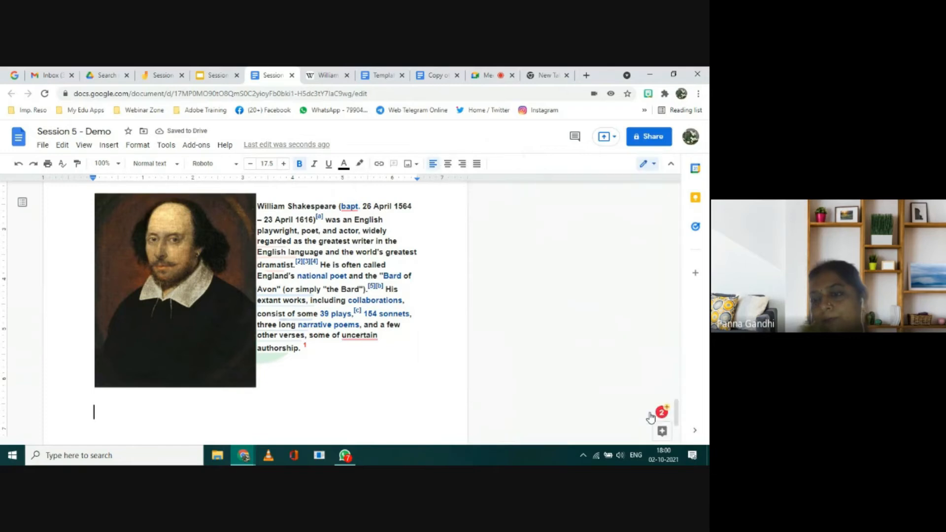
Step: Add blank lines below the Shakespeare portrait to start a new page and check the watermark there
scroll(395, 369, down, 3)
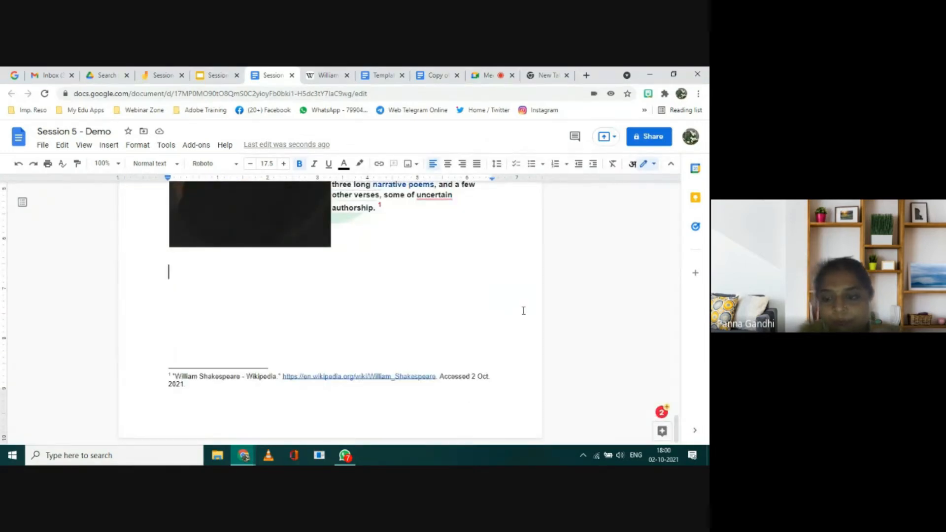
key(Return)
key(Return)
key(Return)
key(Return)
key(Return)
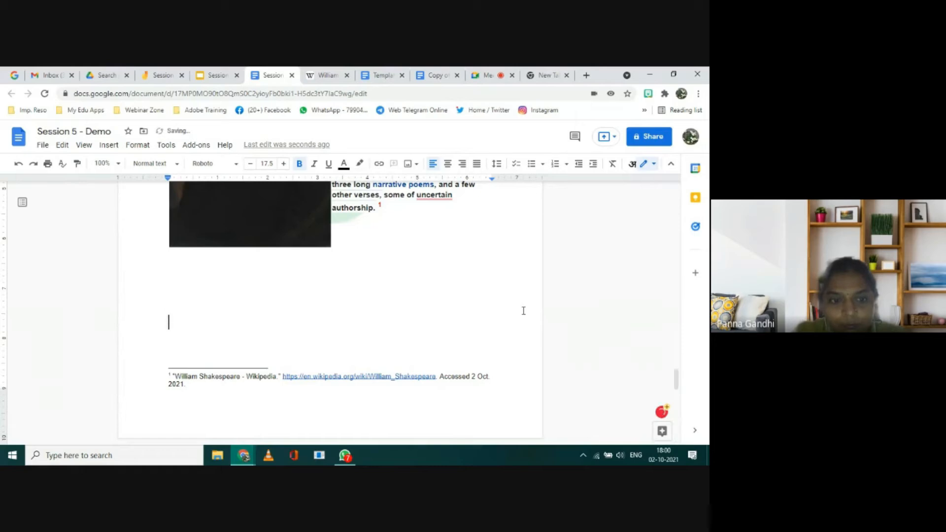
key(Return)
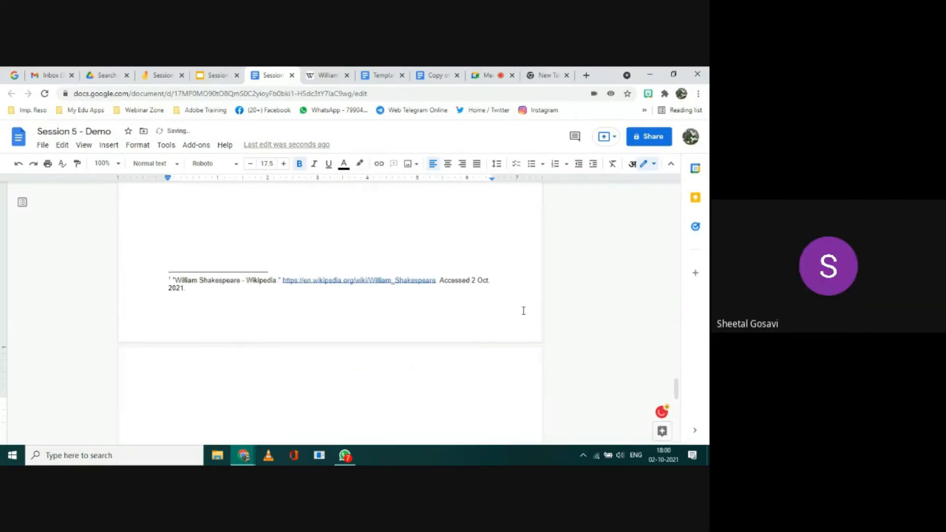
key(ctrl+v)
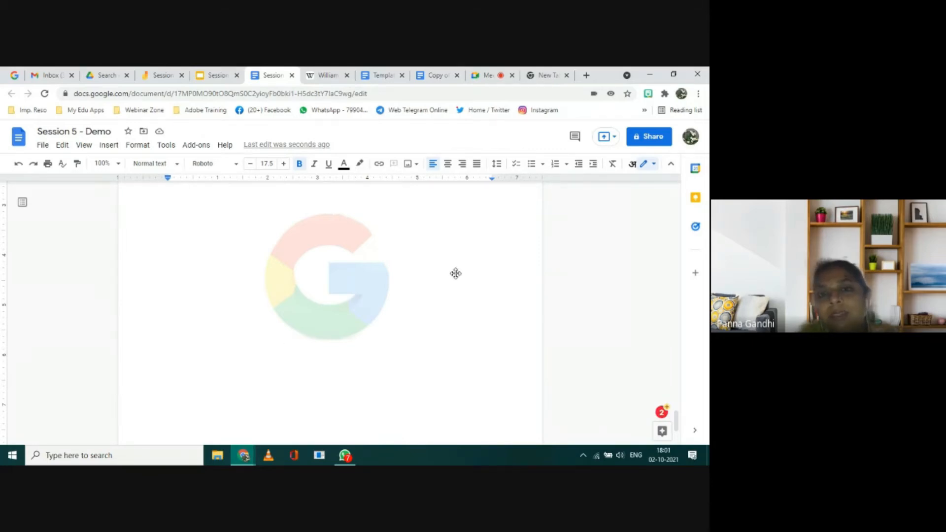
scroll(455, 273, up, 5)
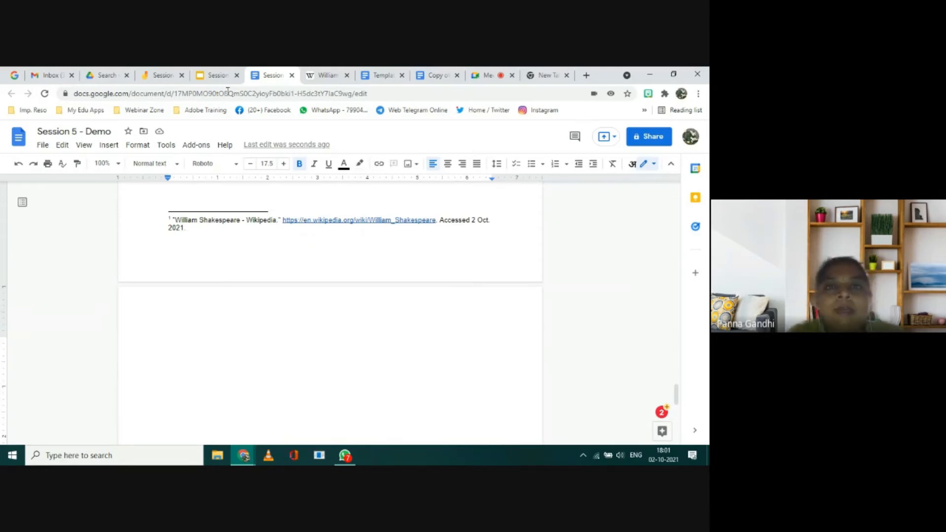
Step: Copy the paragraph beginning "Shakespeare was born and raised" from the Wikipedia article and paste it on the Session 5 - Demo document's new page
click(322, 80)
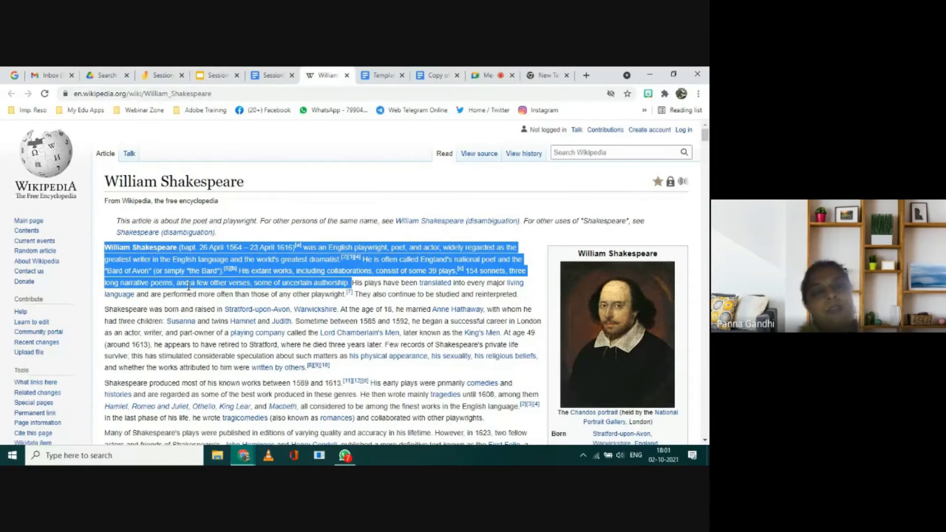
drag(105, 309, 302, 372)
key(ctrl+c)
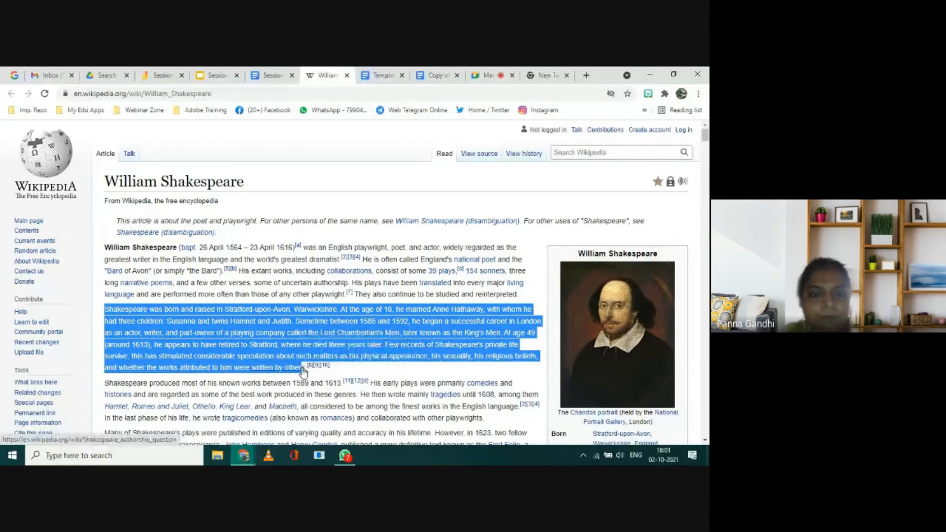
mouse_move(303, 372)
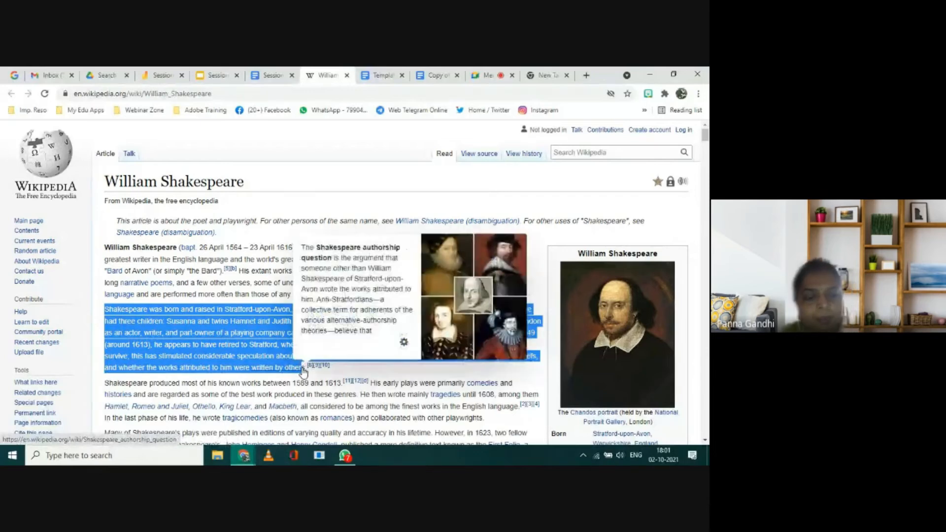
click(273, 75)
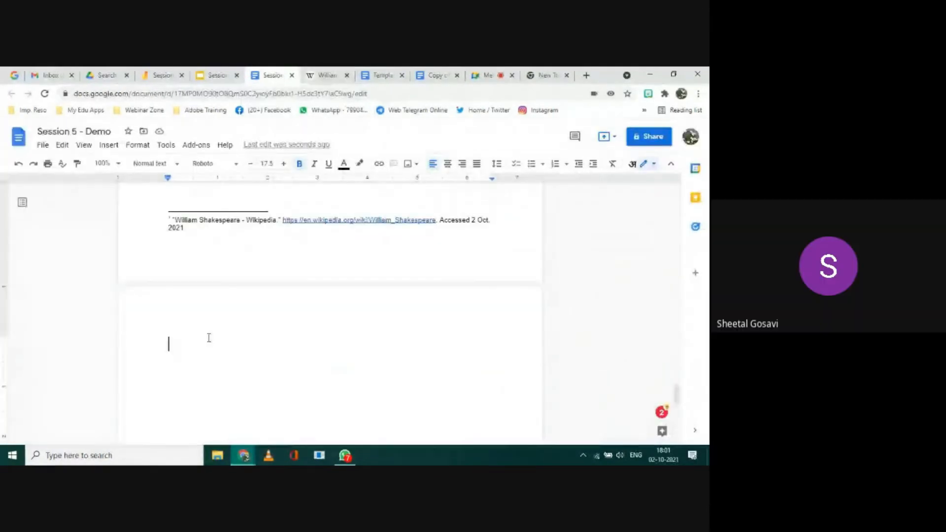
key(ctrl+v)
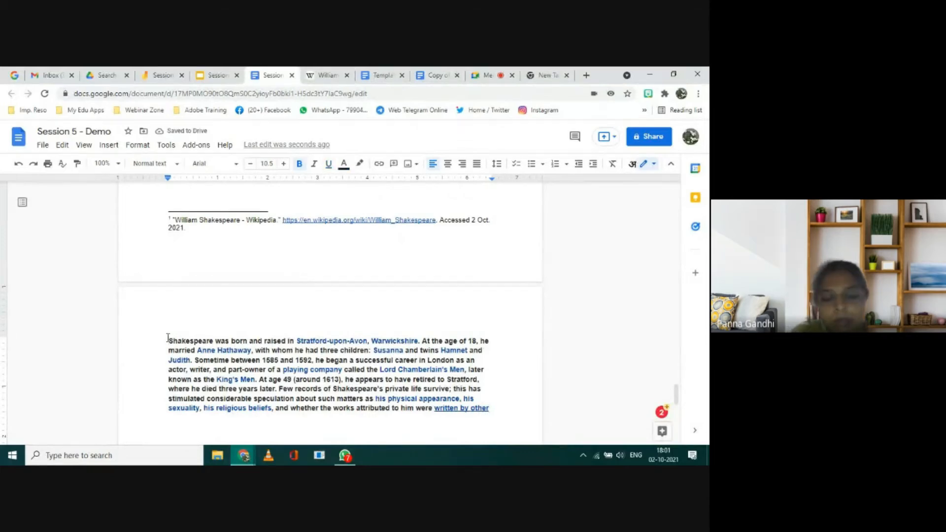
Step: Select the pasted paragraph beginning "Shakespeare was born and raised" and open the document translation settings
key(shift+Down)
key(shift+Down)
key(shift+Down)
key(shift+Down)
key(shift+Down)
key(shift+Down)
key(shift+Down)
key(shift+Down)
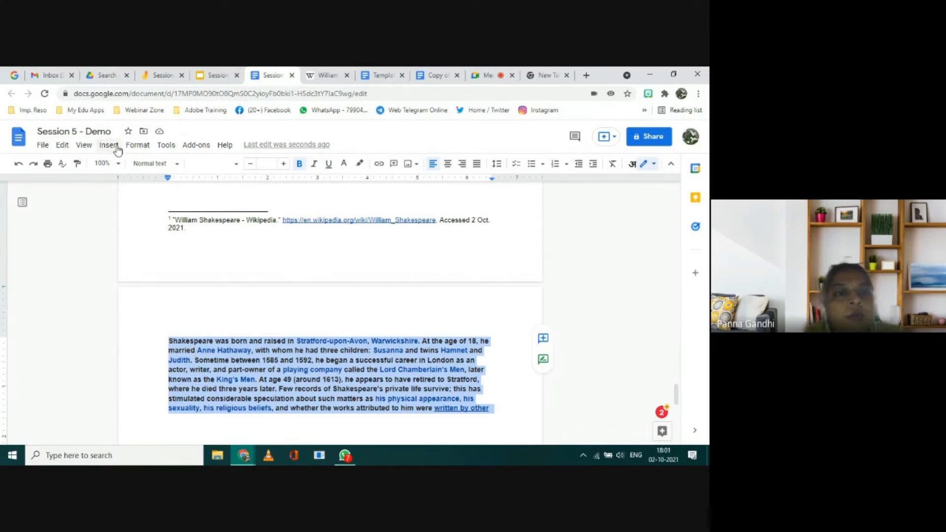
click(170, 146)
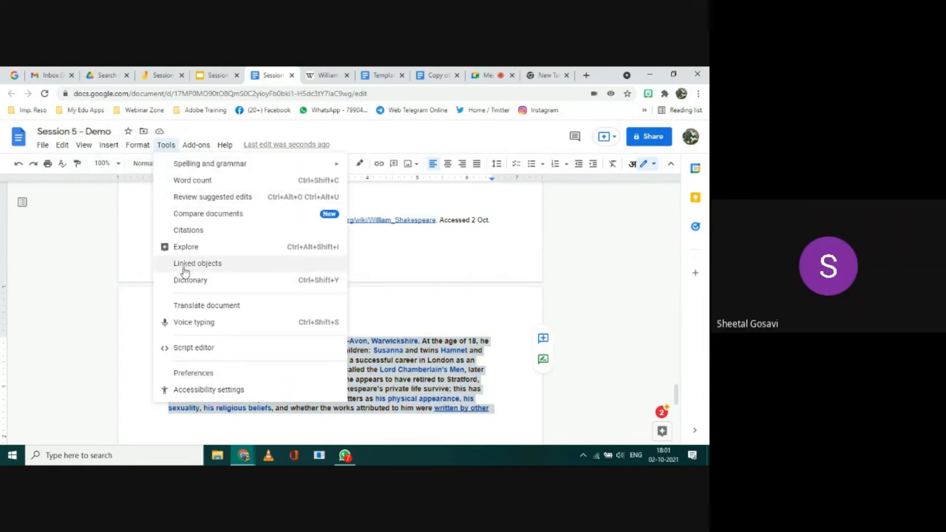
click(185, 307)
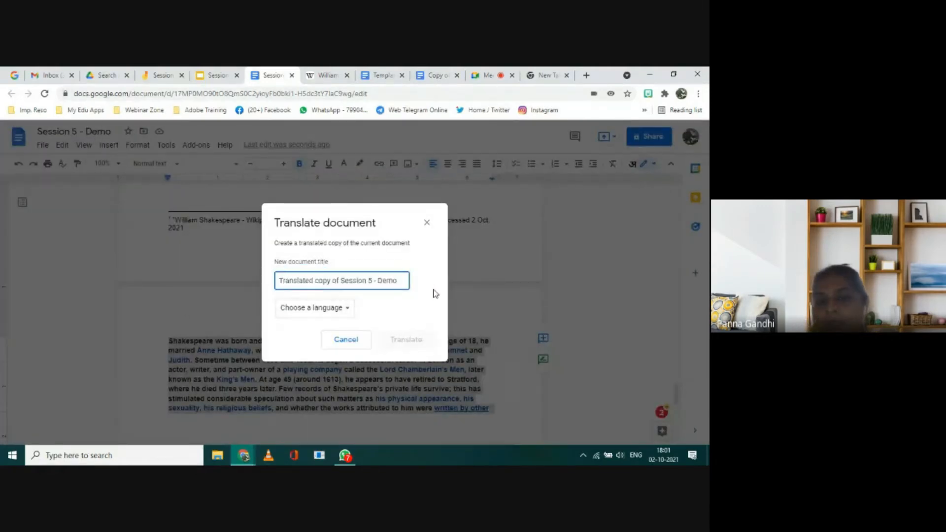
Step: Choose Hindi as the target language and create the translated copy of the Session 5 - Demo document
click(349, 311)
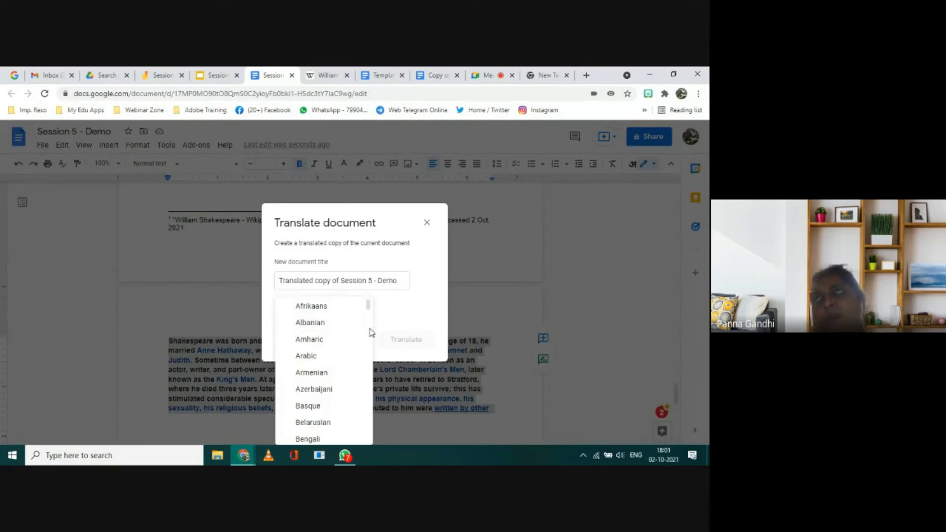
scroll(371, 333, down, 3)
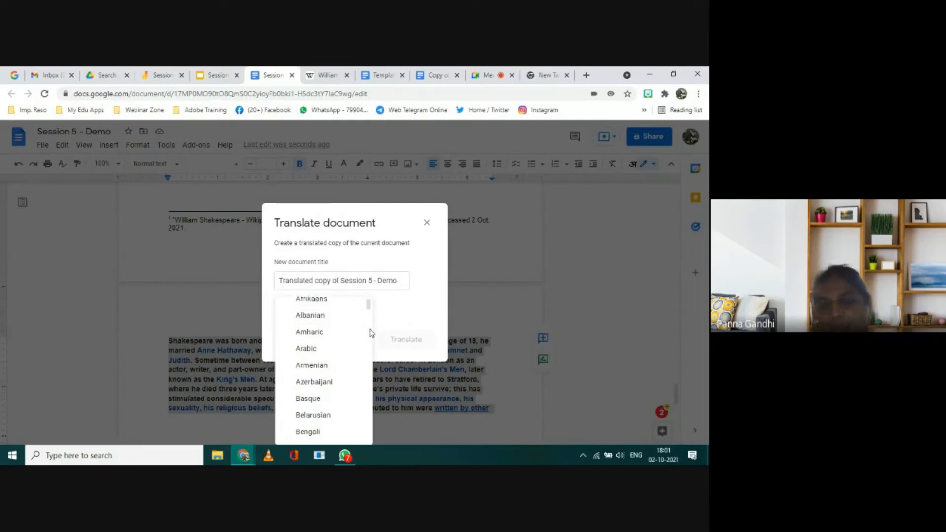
scroll(370, 333, down, 2)
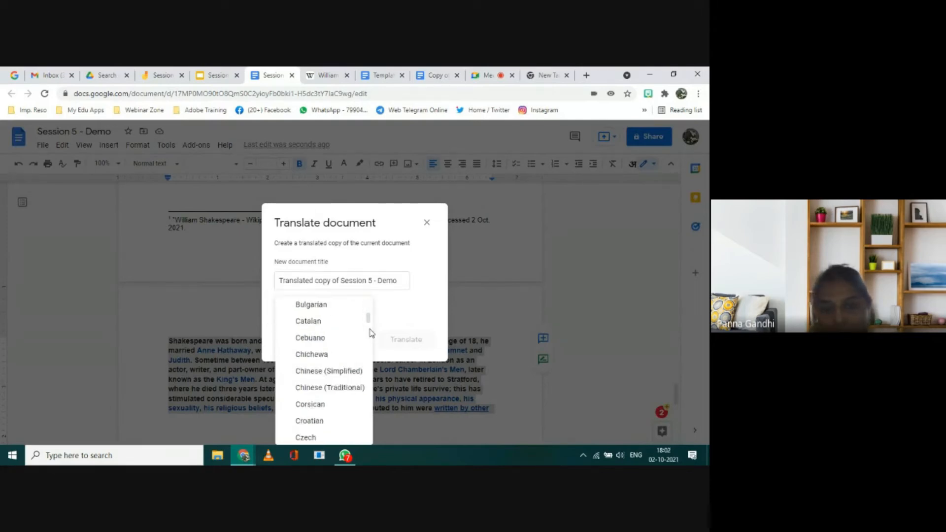
scroll(371, 333, down, 4)
scroll(371, 333, down, 1)
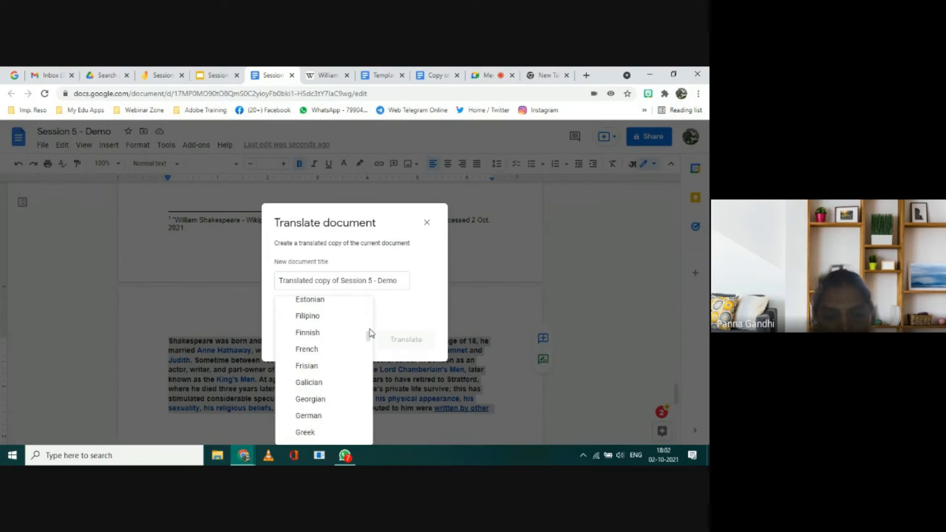
scroll(371, 333, up, 2)
scroll(370, 334, down, 2)
scroll(370, 334, down, 6)
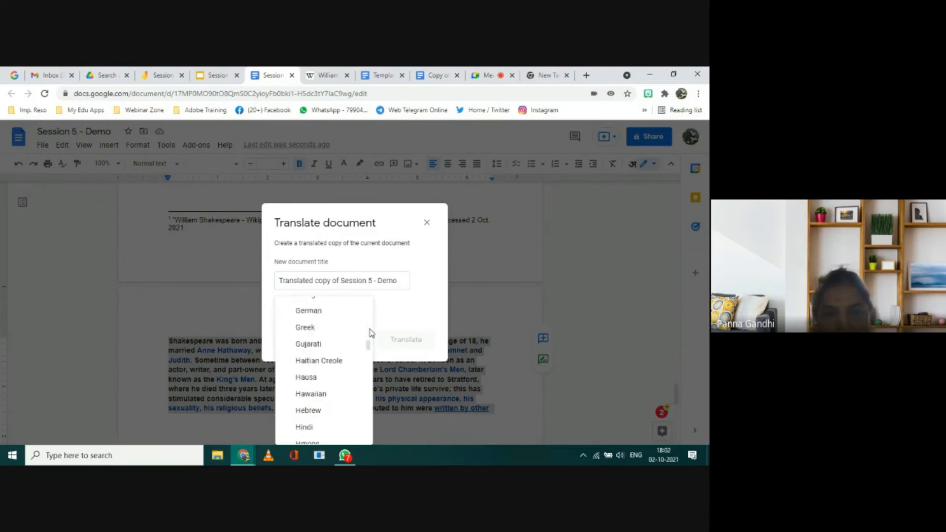
click(318, 362)
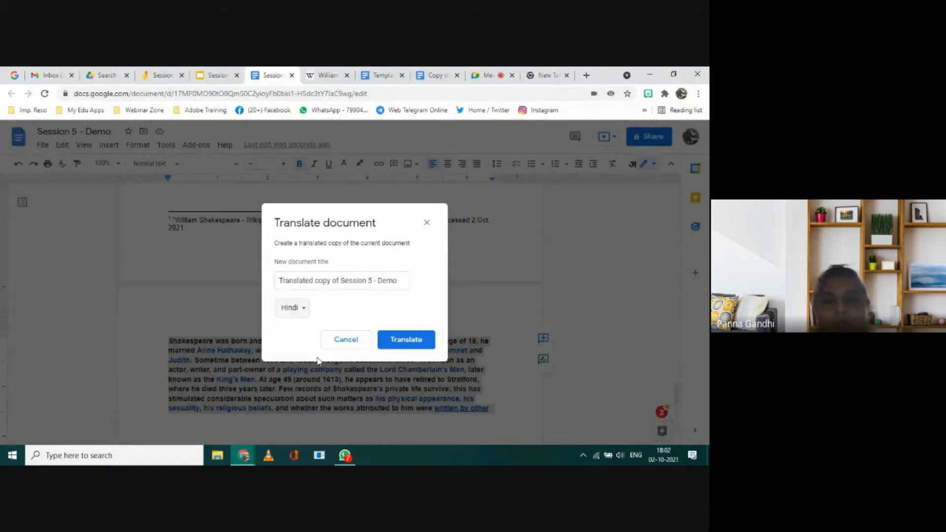
click(401, 344)
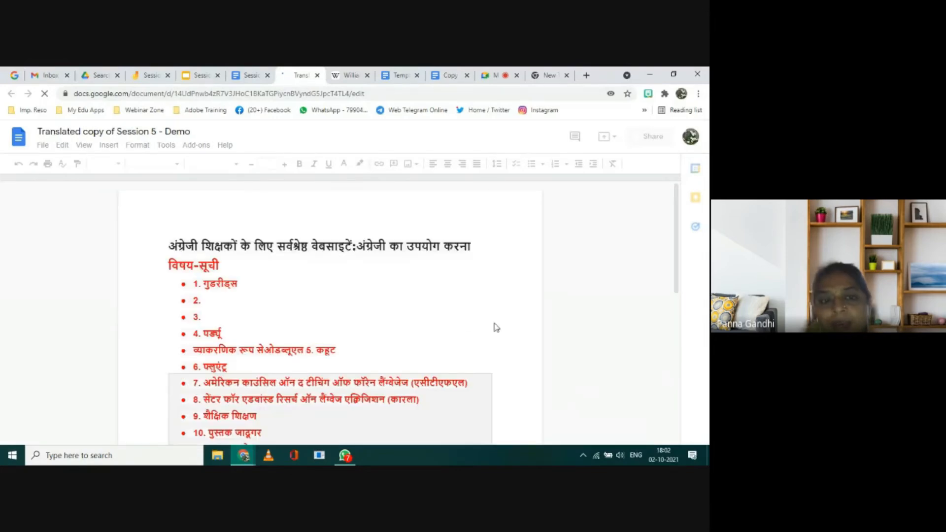
Step: Look through the Hindi translated copy, from its contents list past the table to the Shakespeare paragraph and the watermark
scroll(495, 325, down, 5)
scroll(495, 323, down, 3)
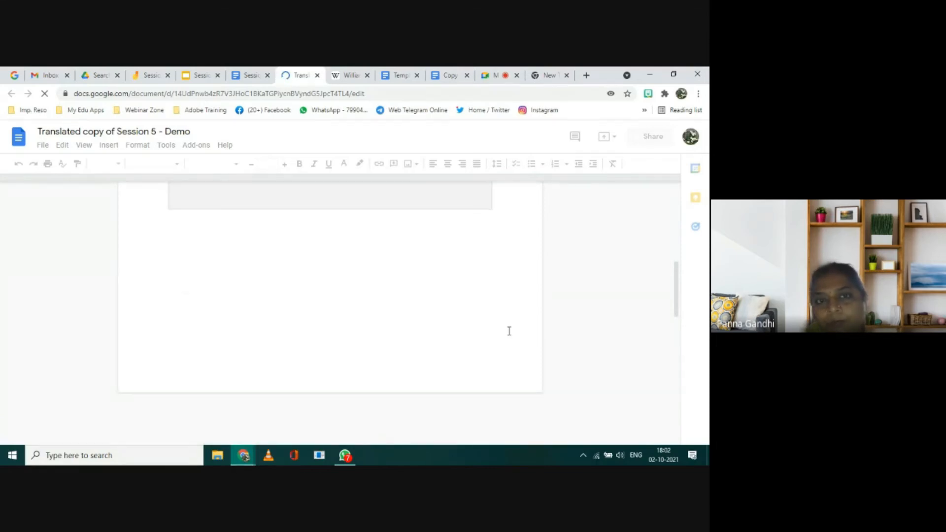
scroll(509, 331, down, 6)
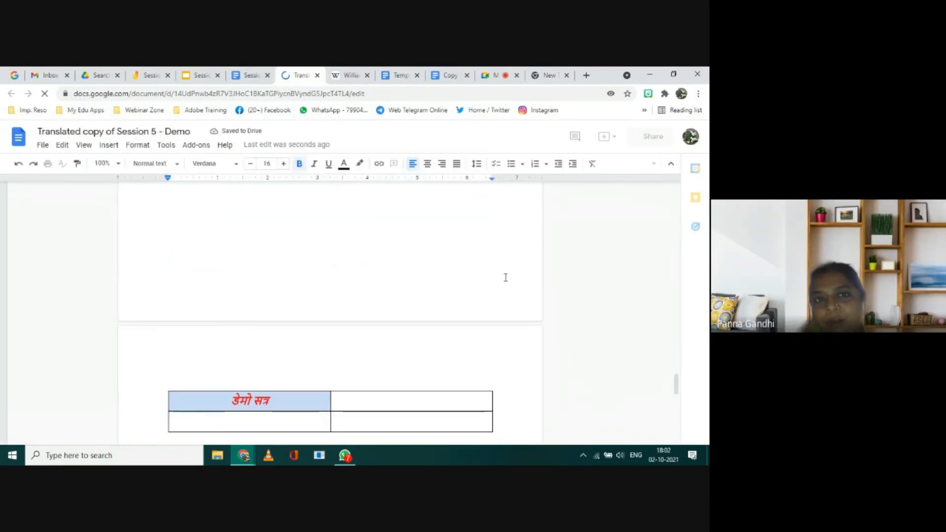
scroll(505, 278, down, 4)
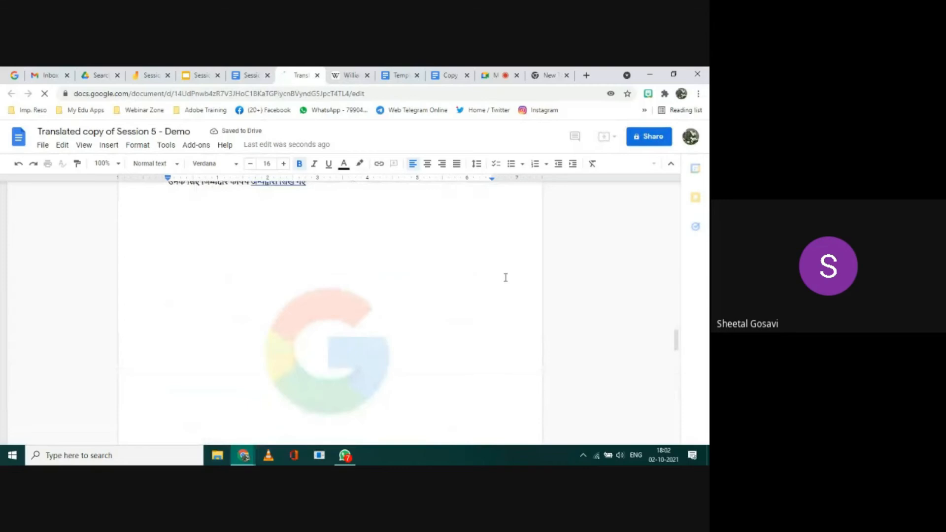
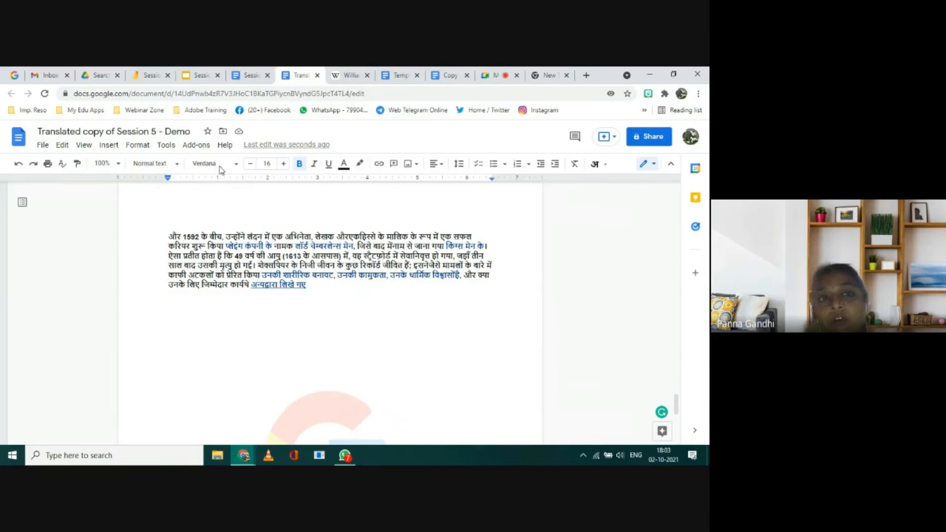
Step: Close the translated copy, return to the Session 5 - Demo document and deselect the Shakespeare paragraph
click(245, 77)
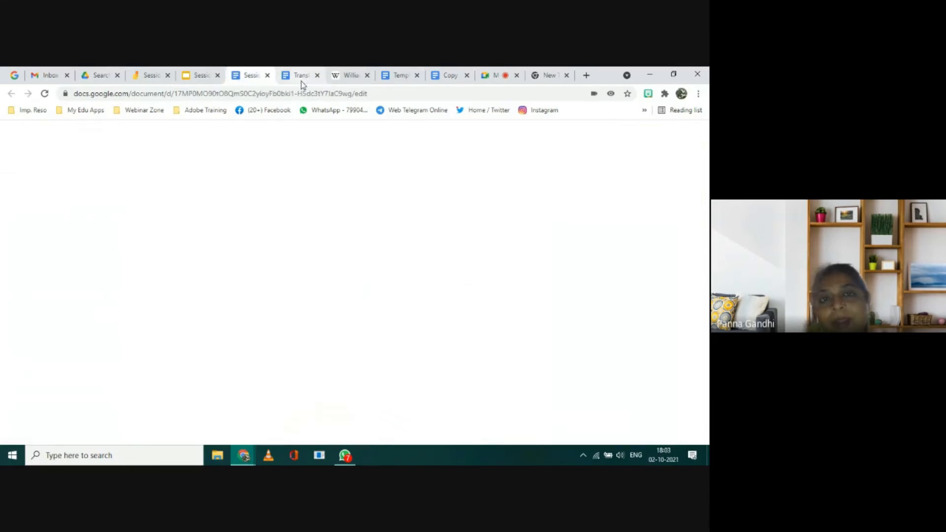
click(318, 76)
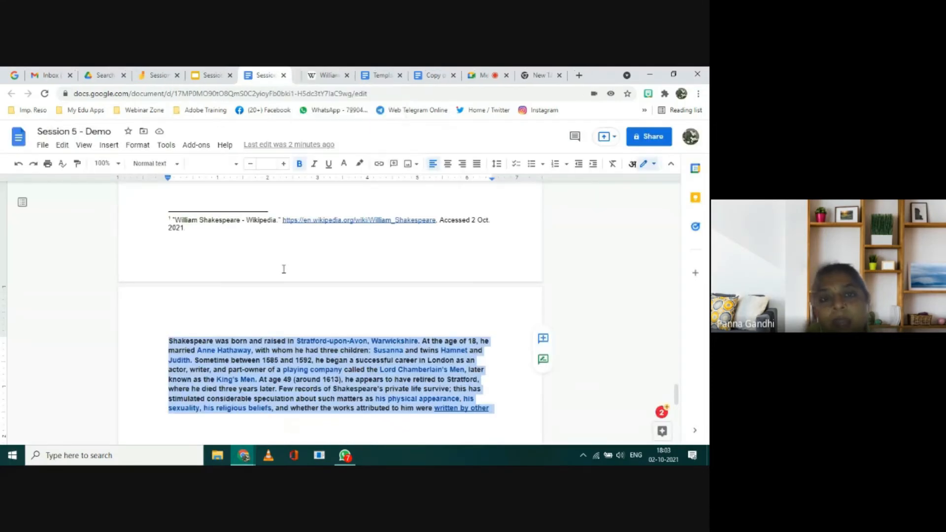
click(268, 309)
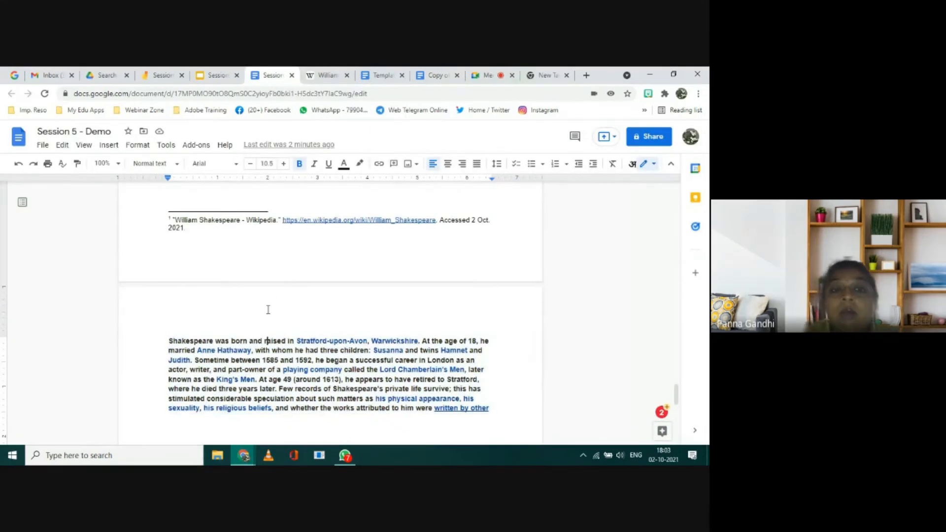
scroll(268, 309, down, 3)
scroll(268, 310, up, 1)
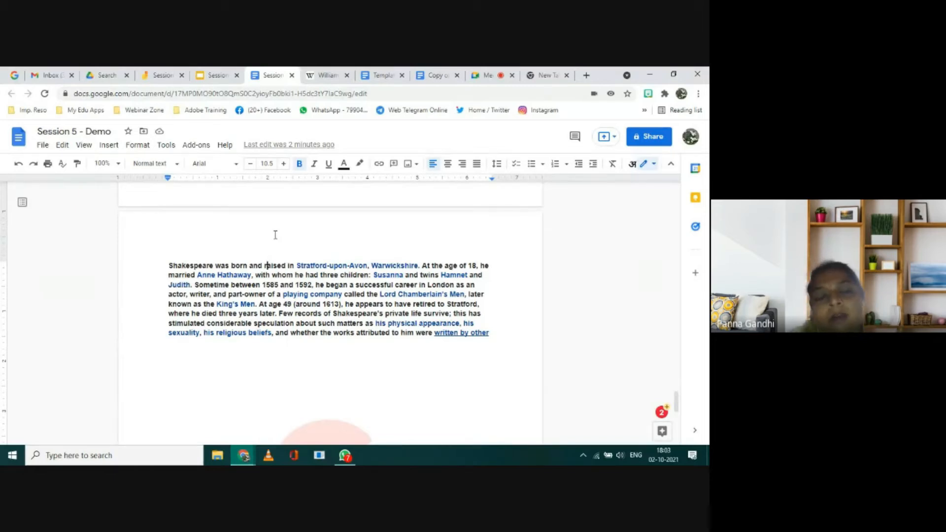
scroll(275, 235, up, 3)
scroll(276, 235, down, 2)
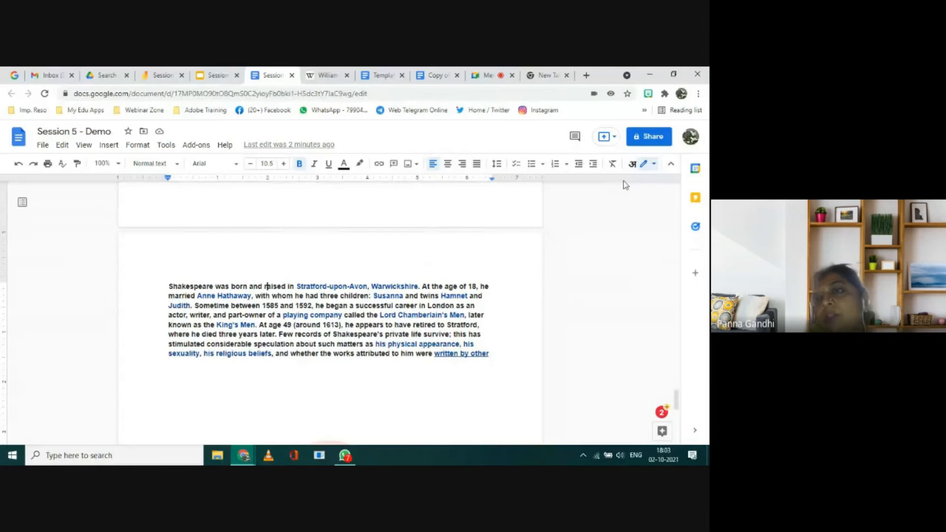
Step: Share the Session 5 - Demo document with the contact's Gmail address as Editor, keeping the notification on
click(651, 141)
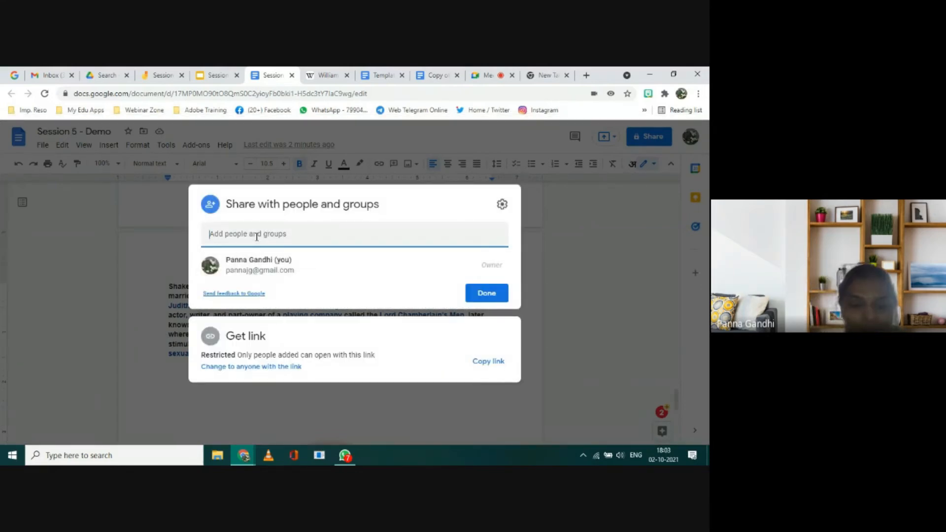
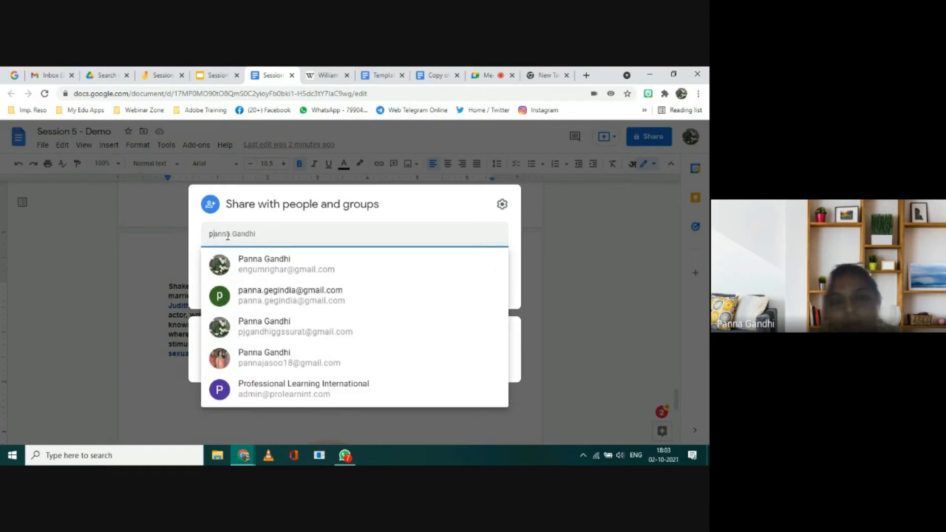
click(261, 298)
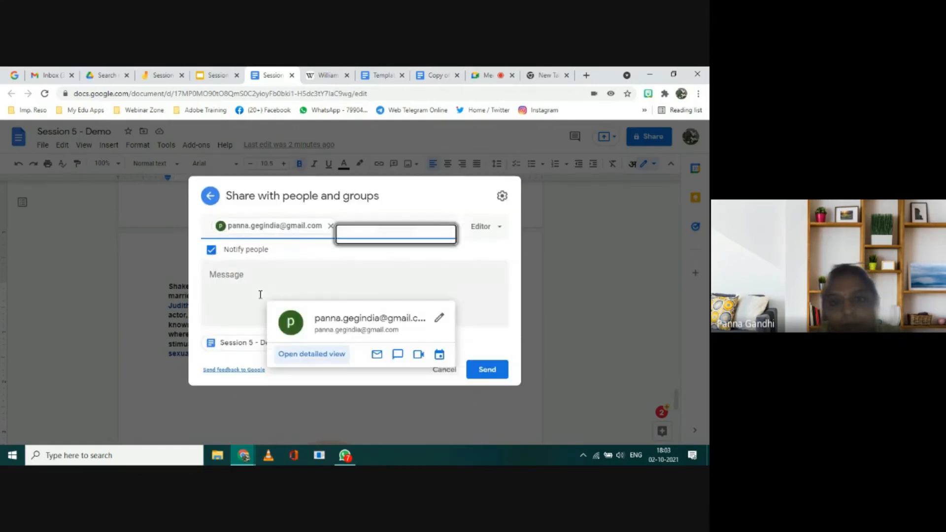
click(500, 228)
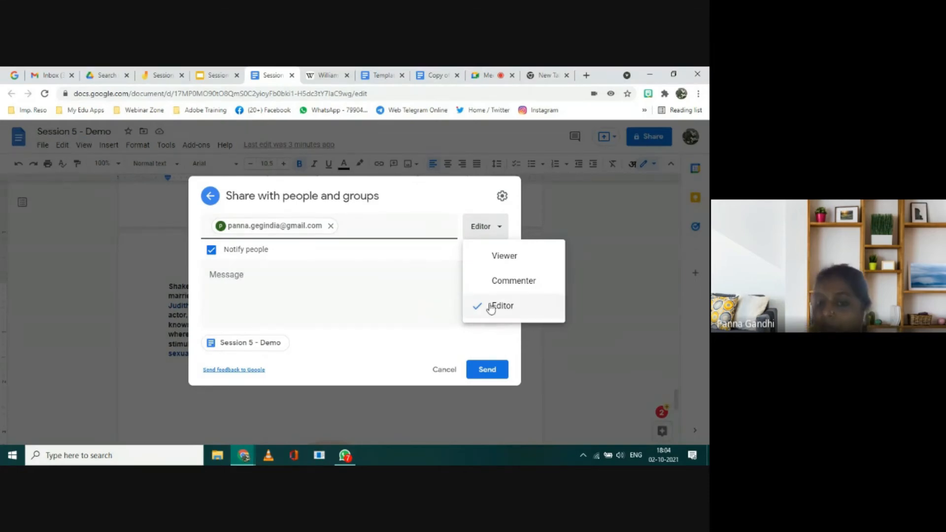
click(487, 374)
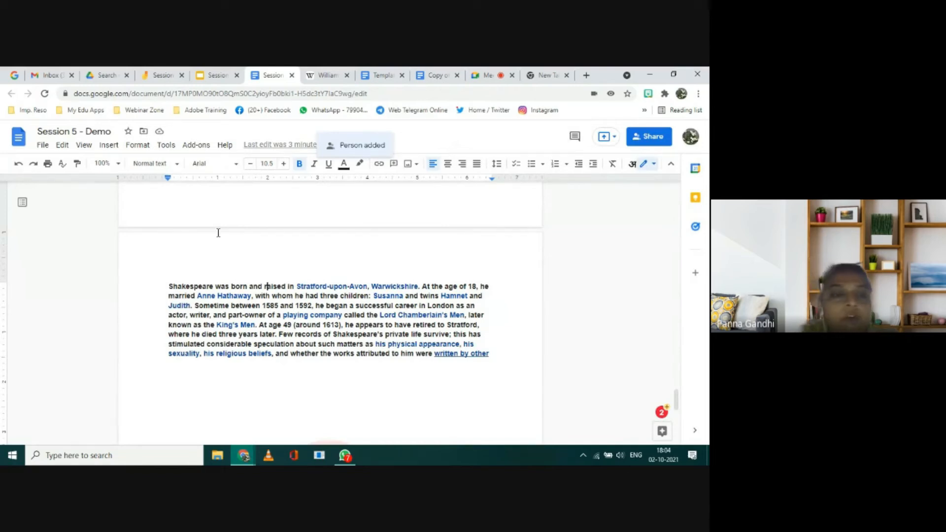
Step: Email the document's collaborators with the subject "Session 5 - Demo" and no message
click(43, 146)
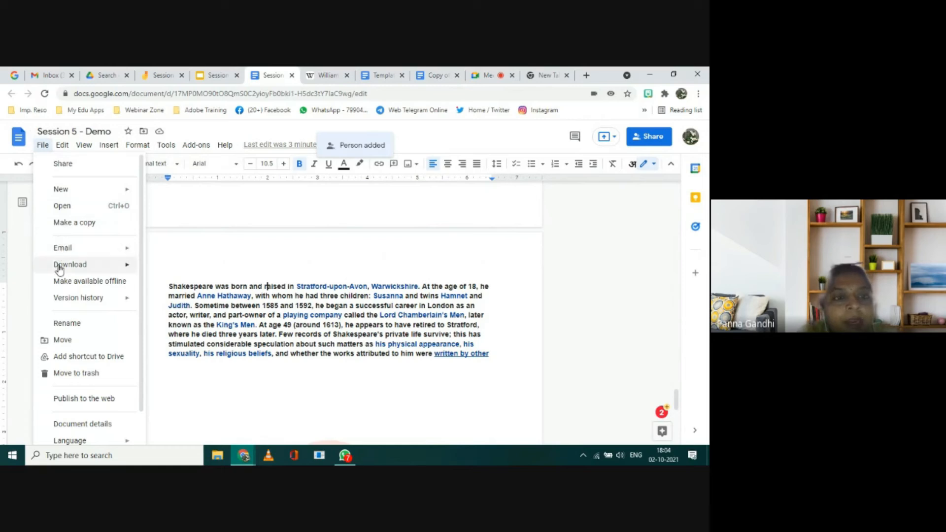
mouse_move(64, 250)
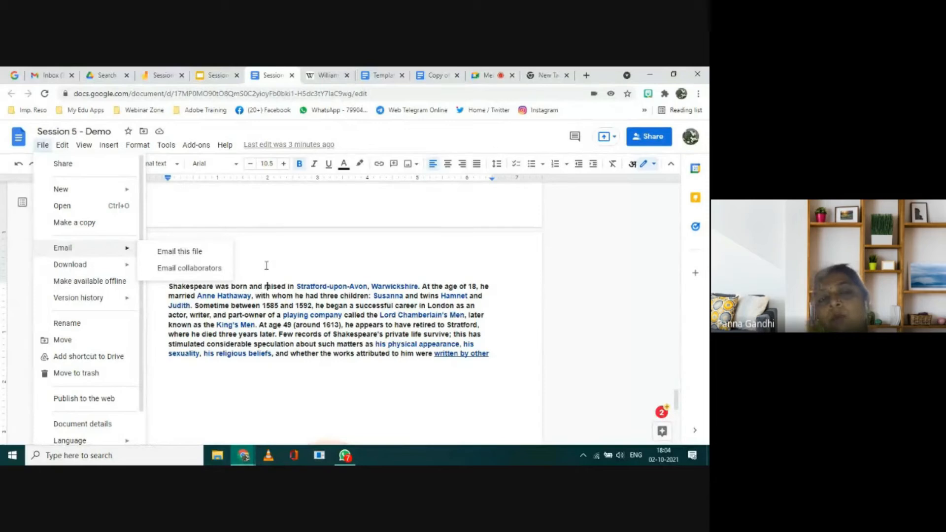
click(205, 272)
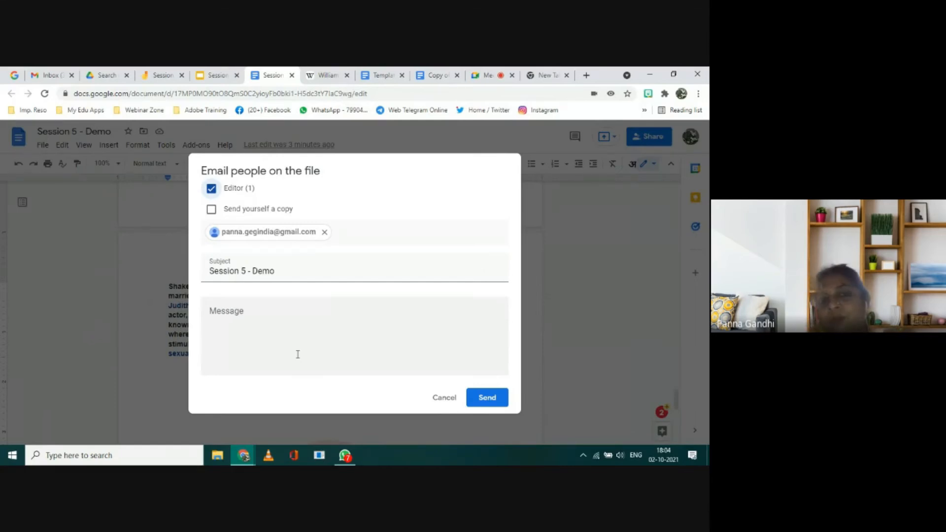
click(486, 399)
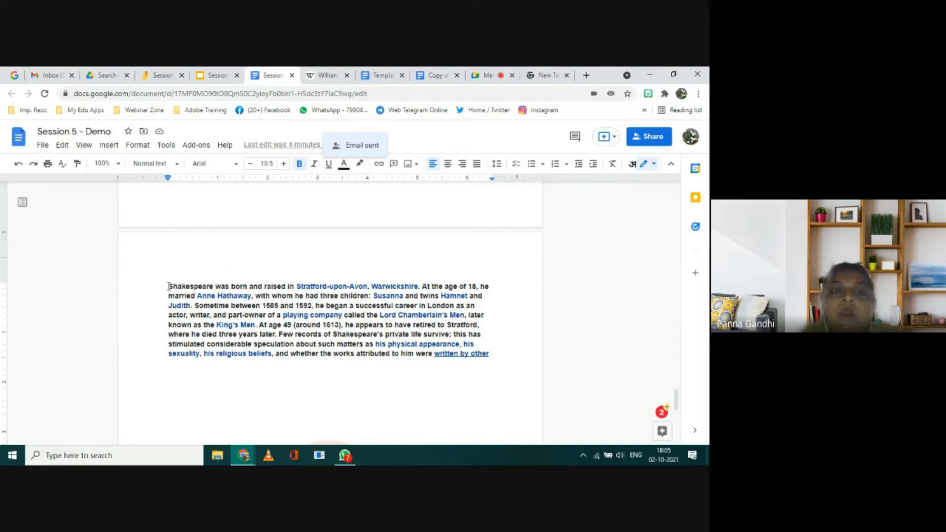
Step: Select the whole paragraph beginning "Shakespeare was born and raised" and post the comment "Change this para" on it
drag(168, 285, 484, 297)
drag(349, 337, 495, 353)
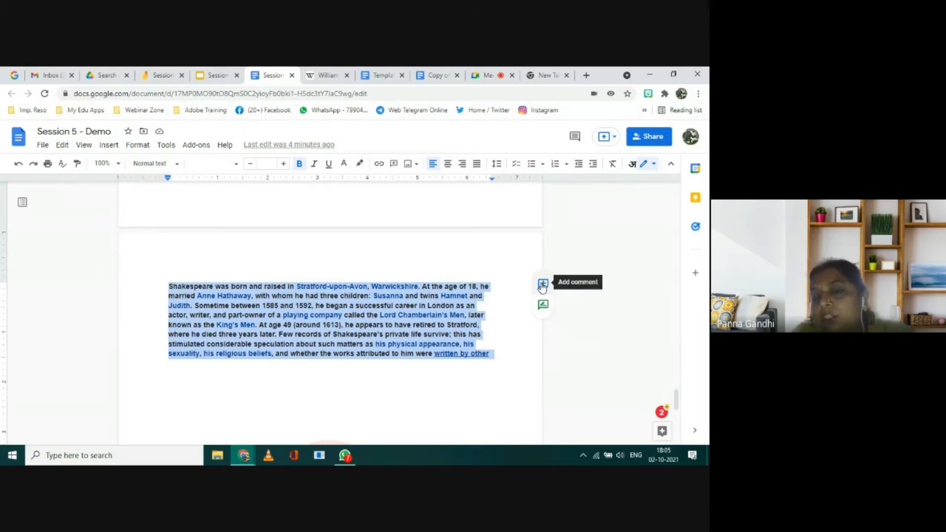
click(544, 285)
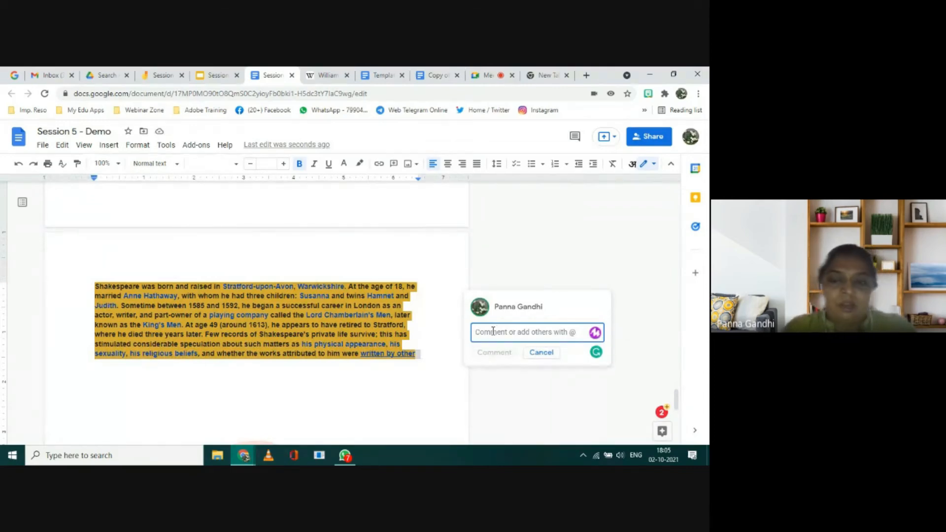
text(Chan)
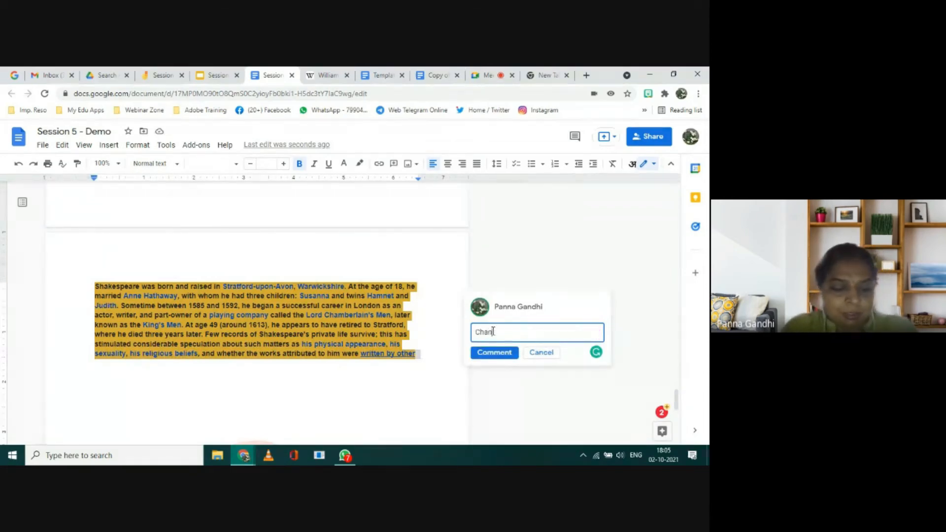
text(ge this )
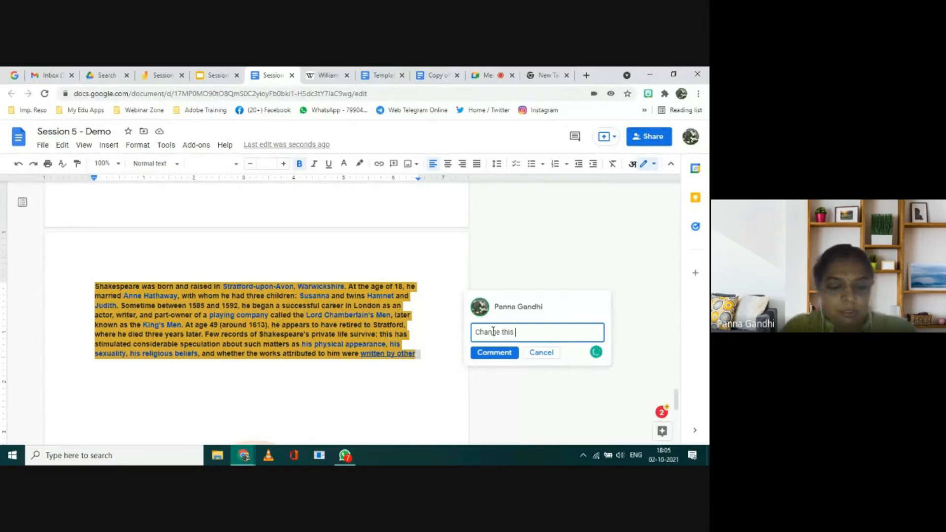
text(para)
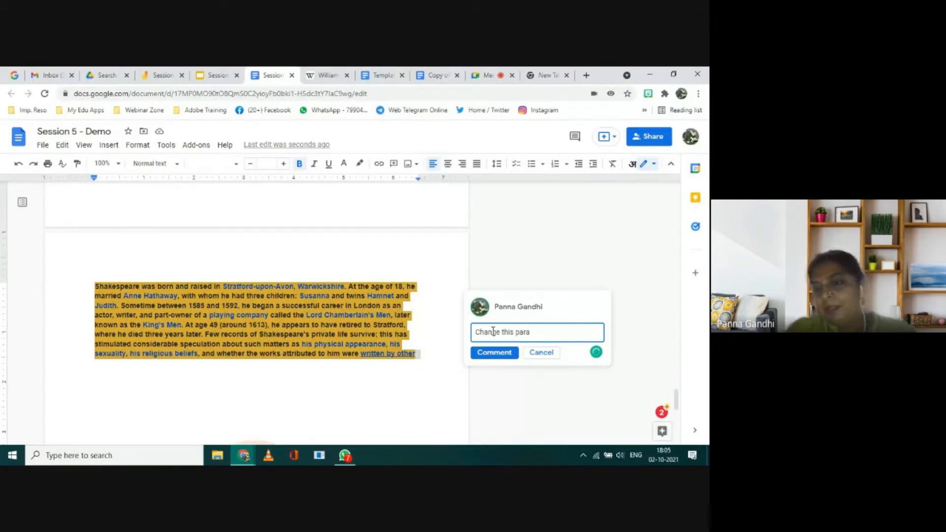
click(501, 356)
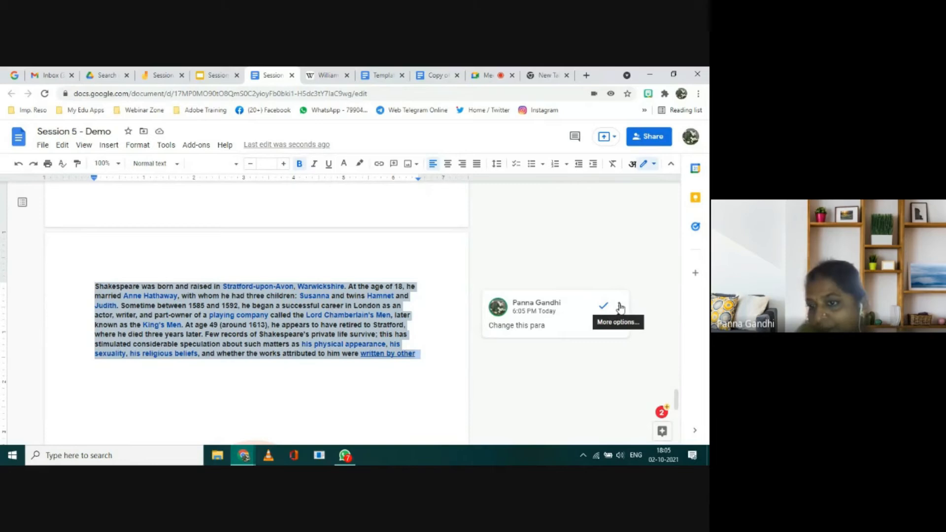
Step: Check the options of the "Change this para" comment, reselect the Shakespeare paragraph and mark the comment as resolved
click(619, 306)
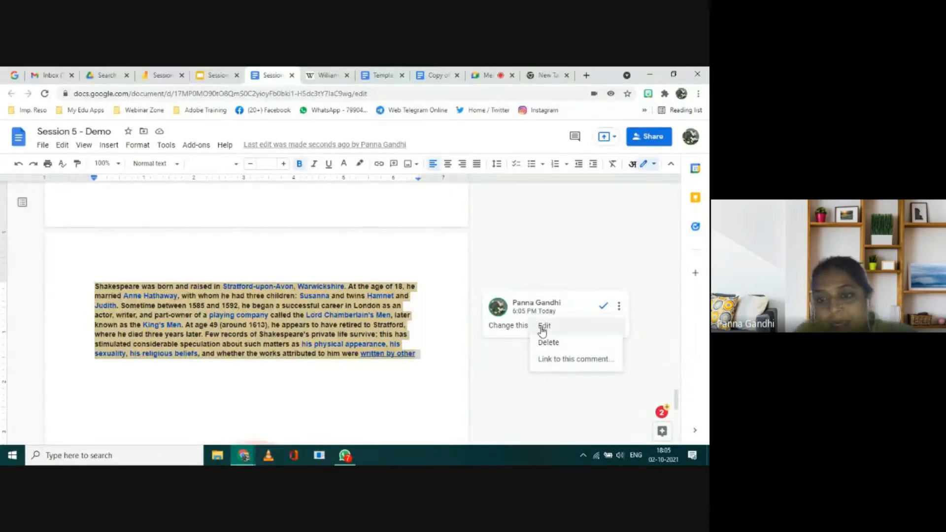
click(492, 359)
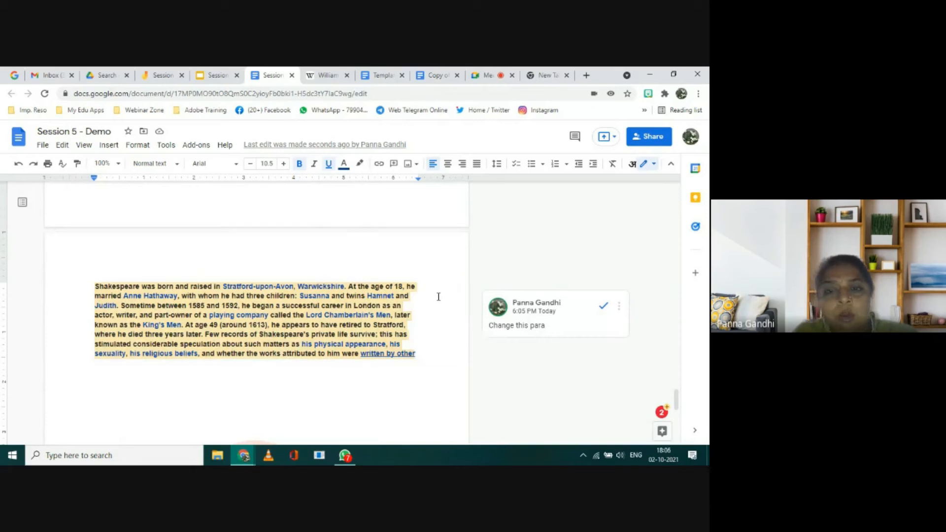
drag(98, 283, 416, 353)
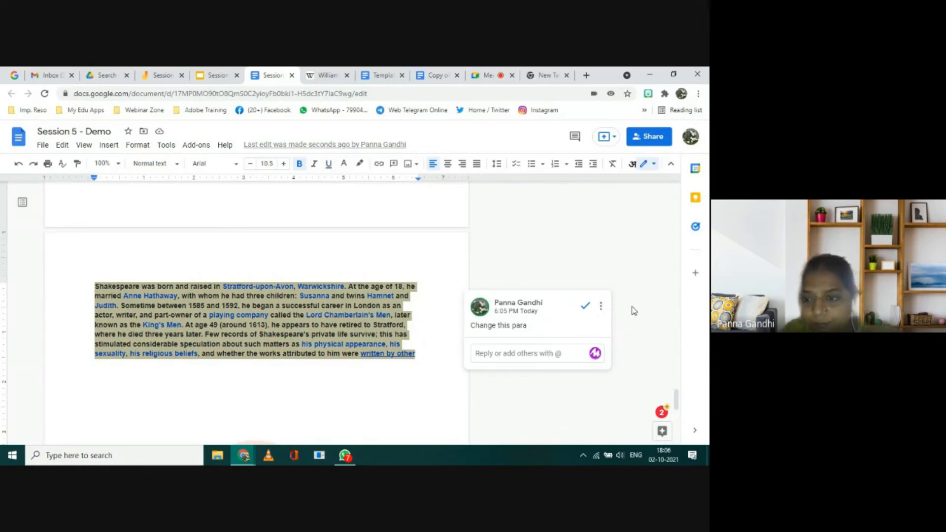
click(348, 355)
click(364, 374)
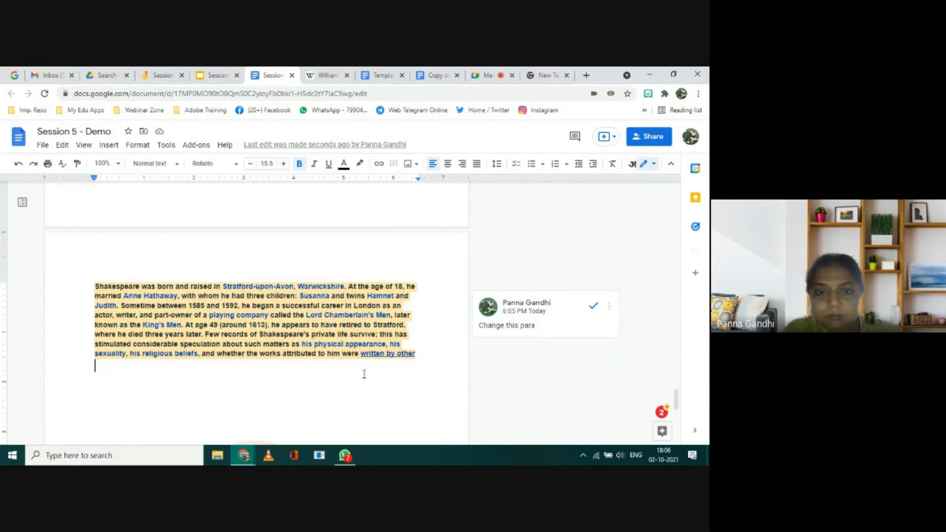
drag(93, 285, 417, 355)
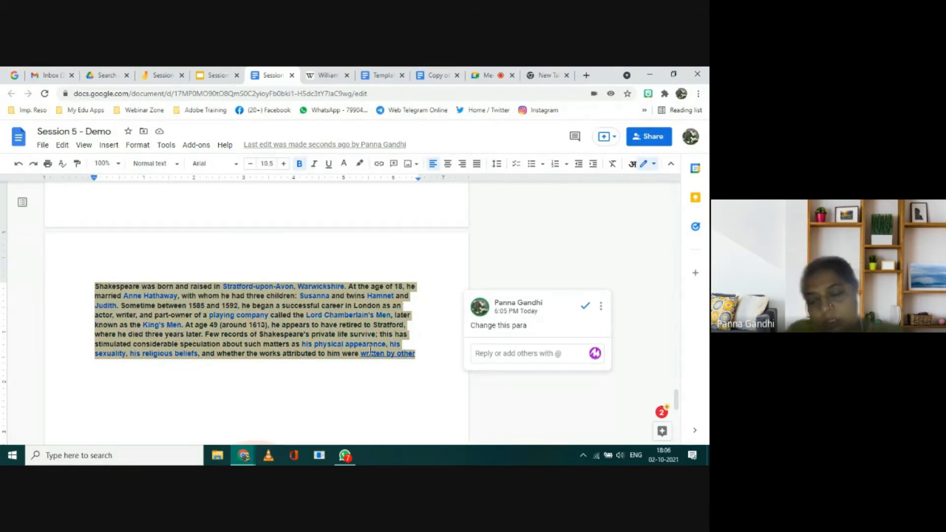
click(584, 308)
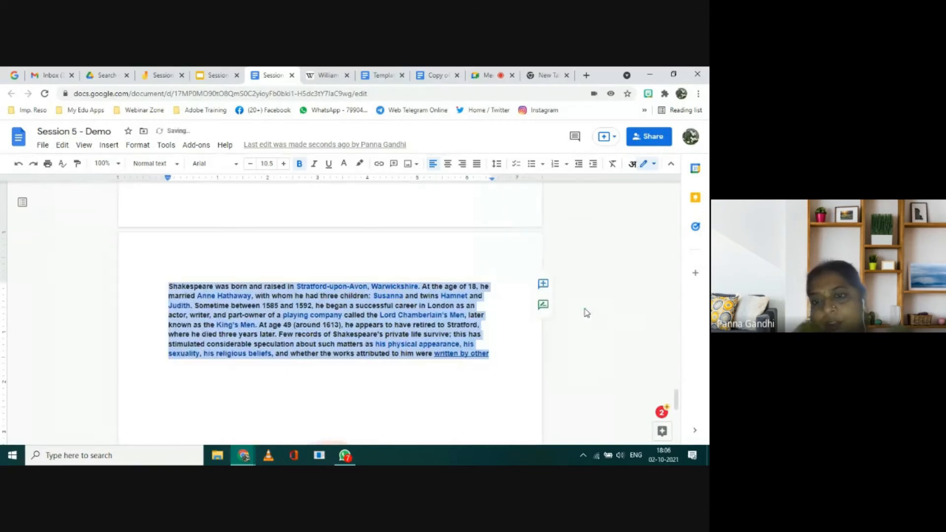
Step: Add a comment on the Shakespeare paragraph that mentions the shared contact's e-mail and assign it to that contact
click(543, 283)
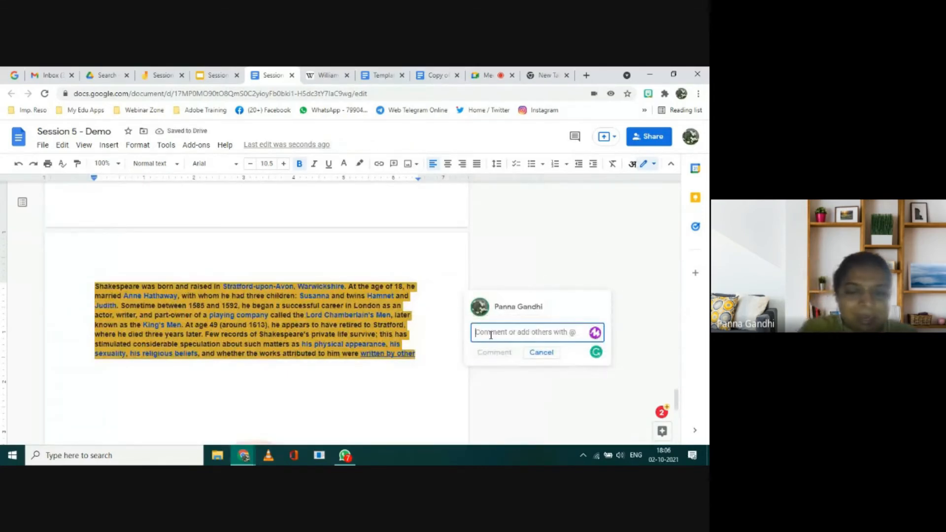
text(@)
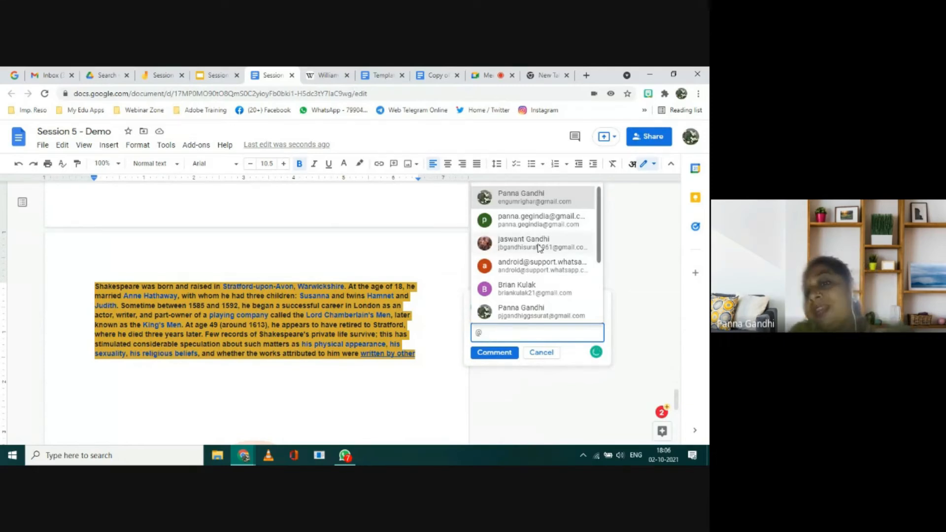
mouse_move(539, 247)
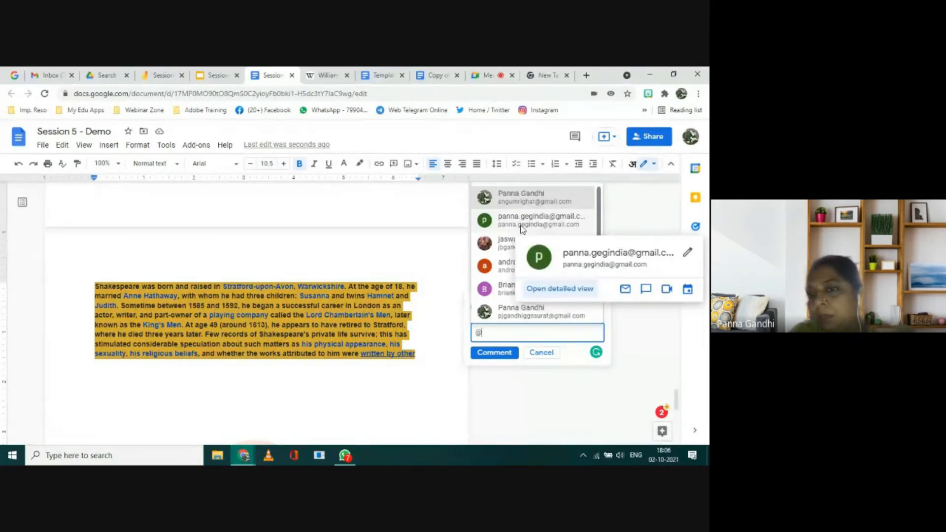
click(523, 229)
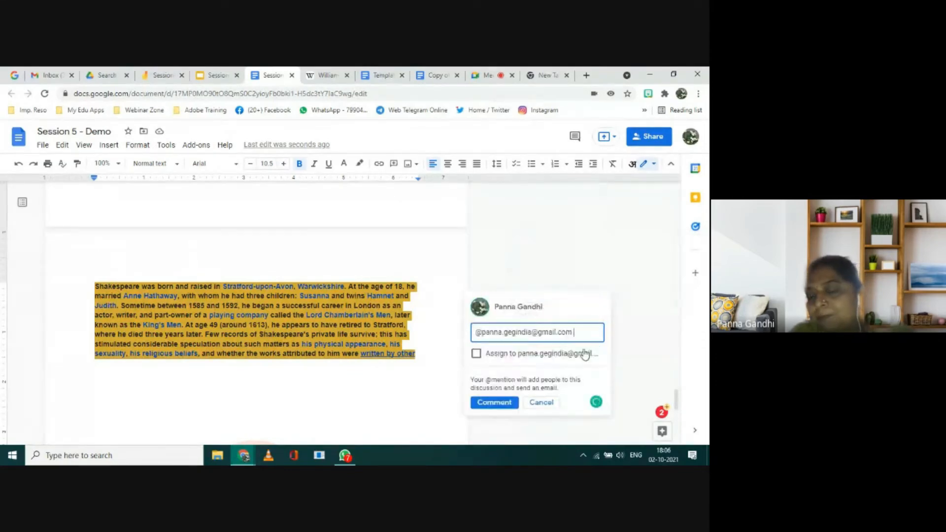
click(476, 353)
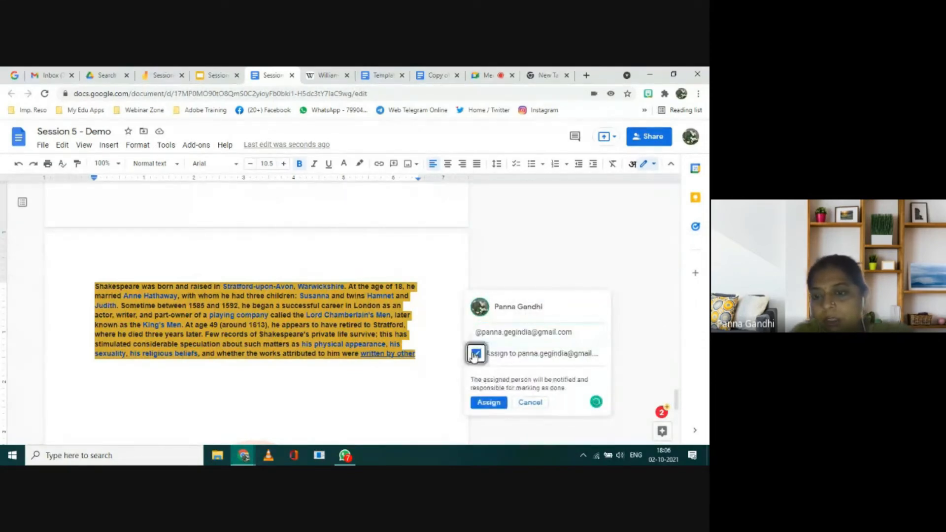
click(483, 403)
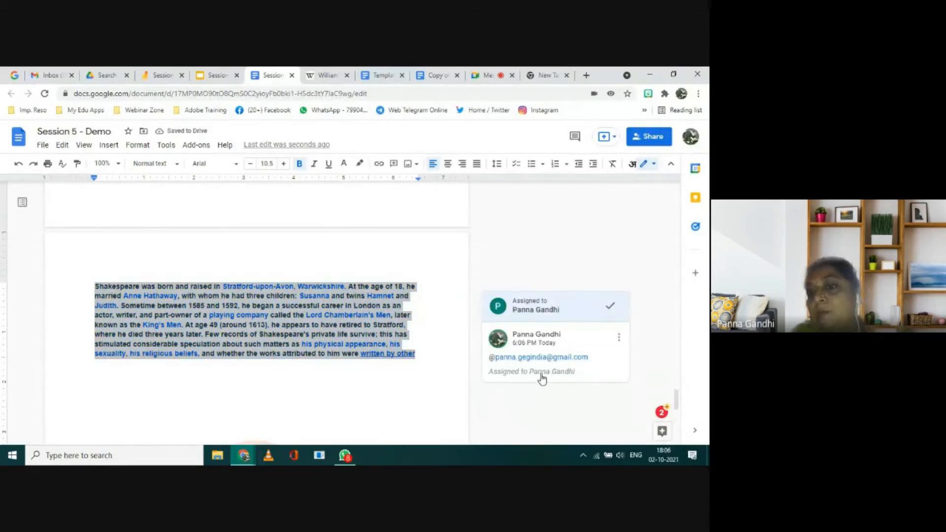
Step: Open the assigned comment on the Shakespeare paragraph for editing and post the reply "Cahnge this para" to it
click(619, 337)
click(572, 357)
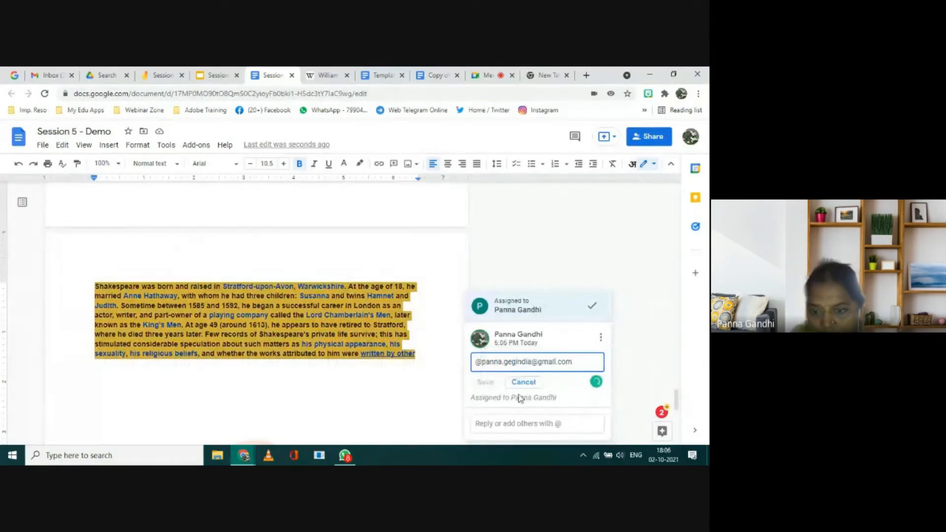
click(494, 424)
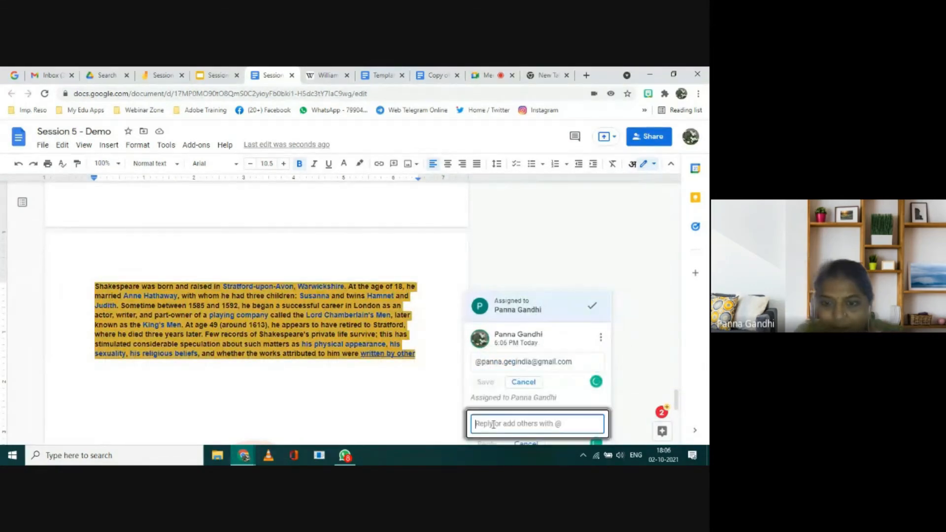
text(Can)
text(nge t)
text(his para)
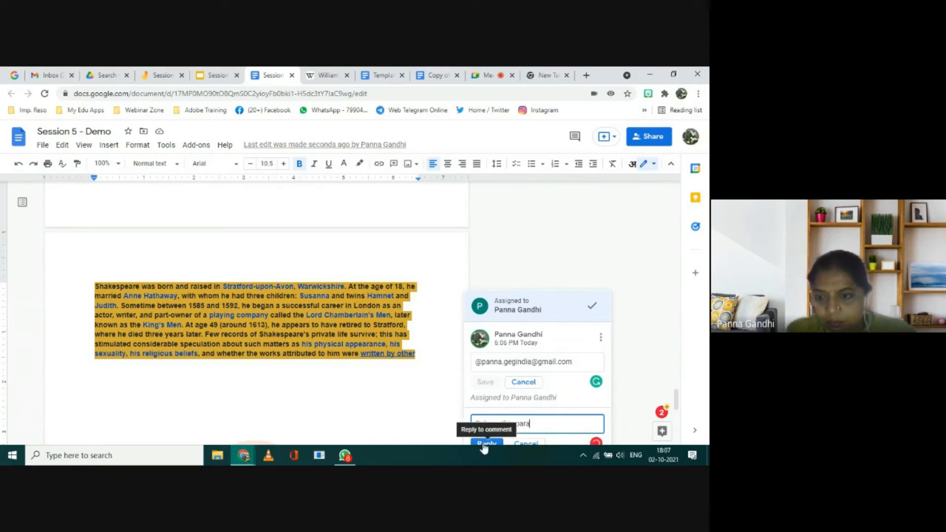
scroll(527, 424, down, 3)
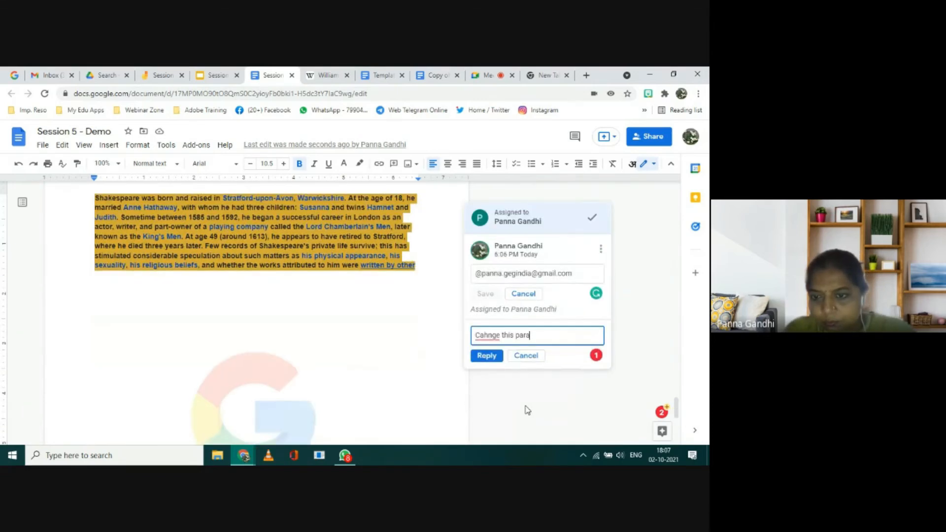
click(491, 355)
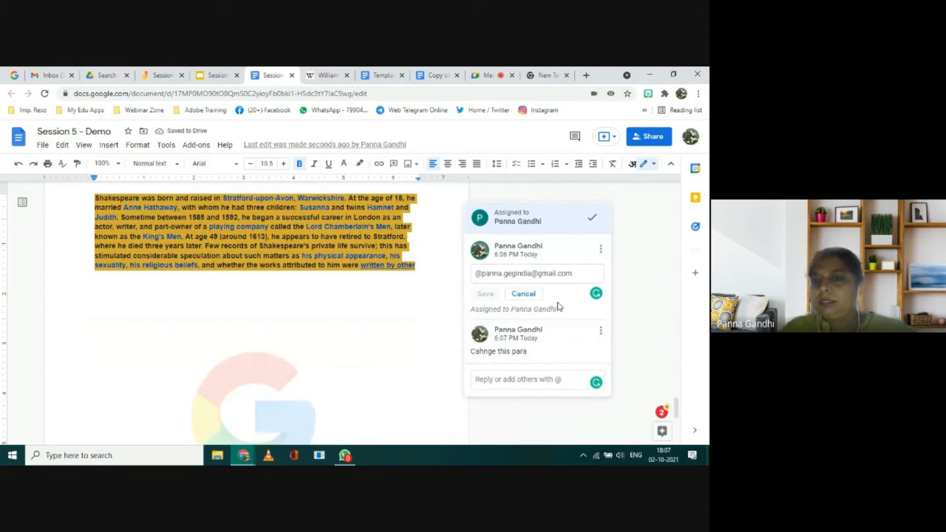
Step: Delete the assigned comment thread on the Shakespeare paragraph and check the document's comment history
click(623, 271)
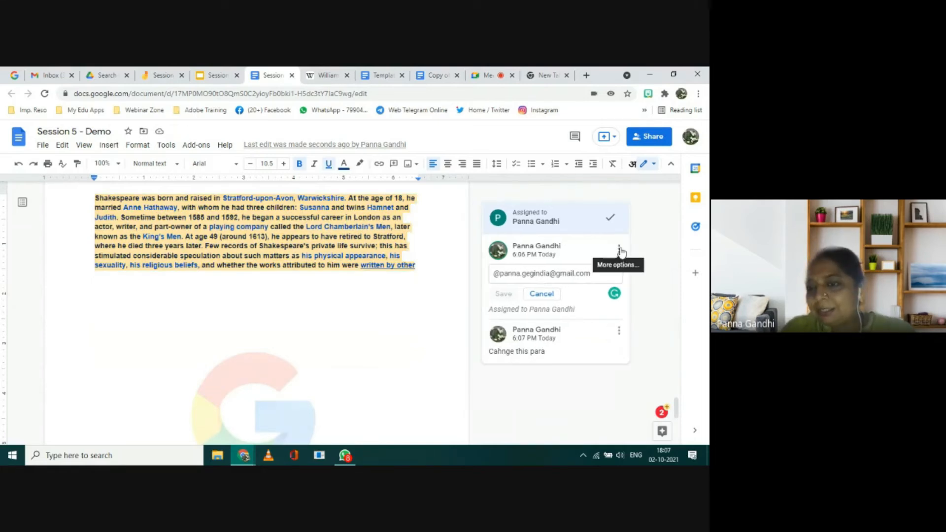
click(619, 250)
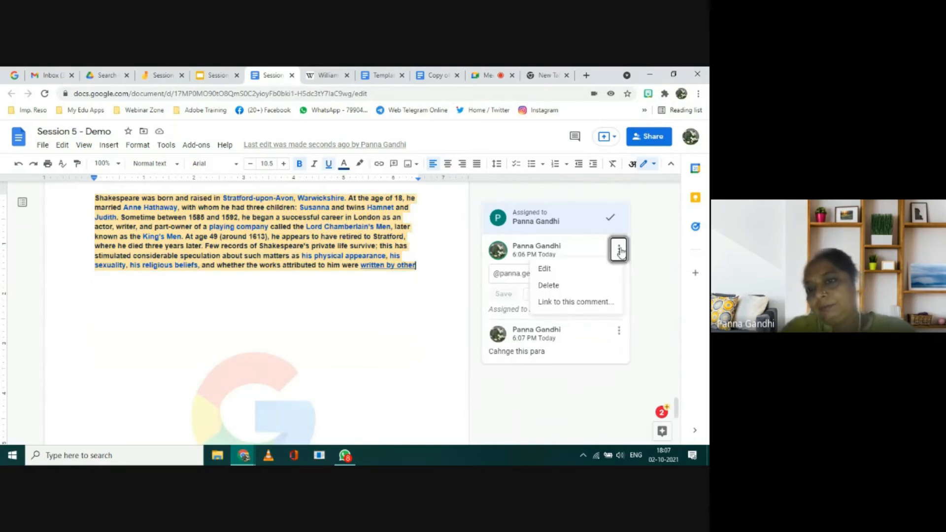
click(570, 287)
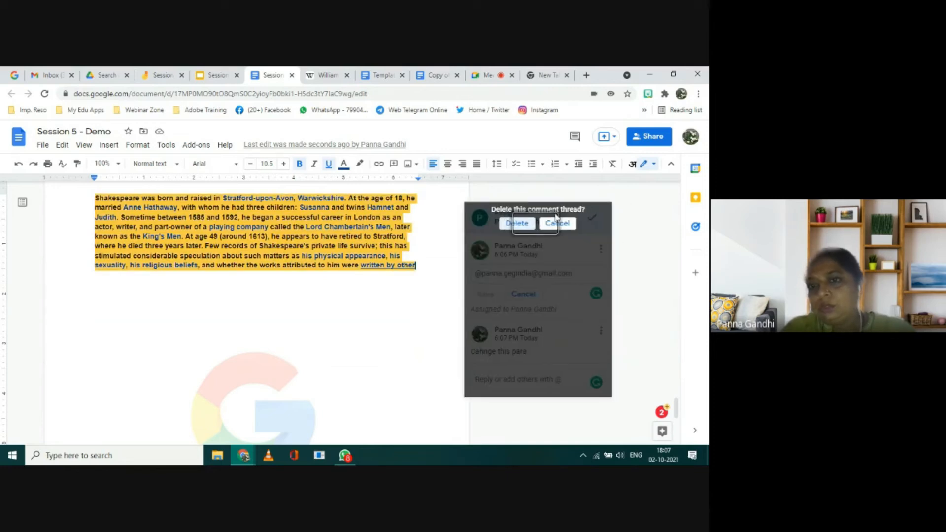
click(517, 223)
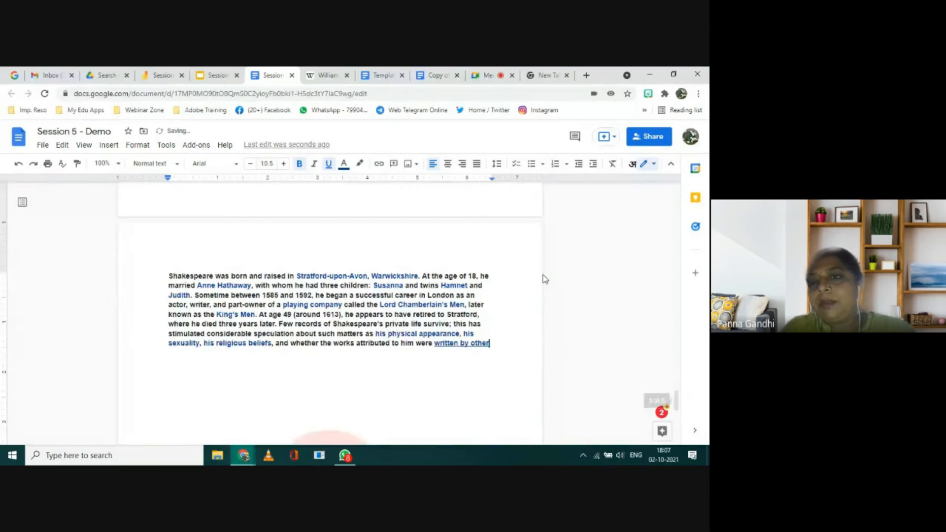
click(574, 140)
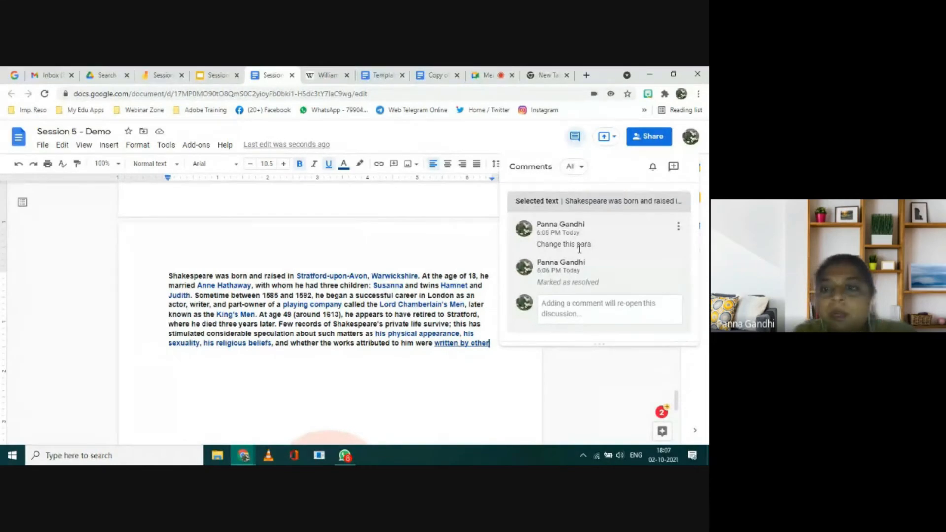
click(471, 385)
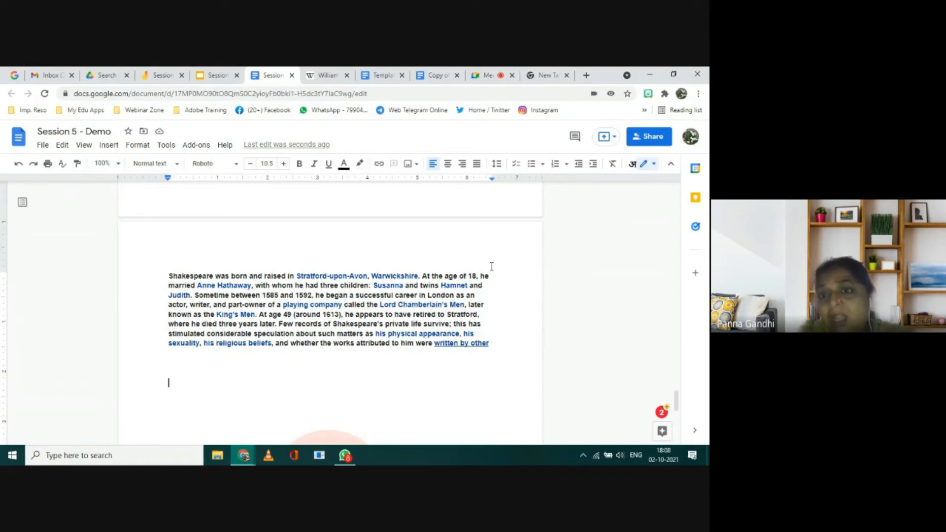
Step: Review the "Topics to be Covered" slide in the Session 5 presentation and return to the end of the demo document
click(217, 76)
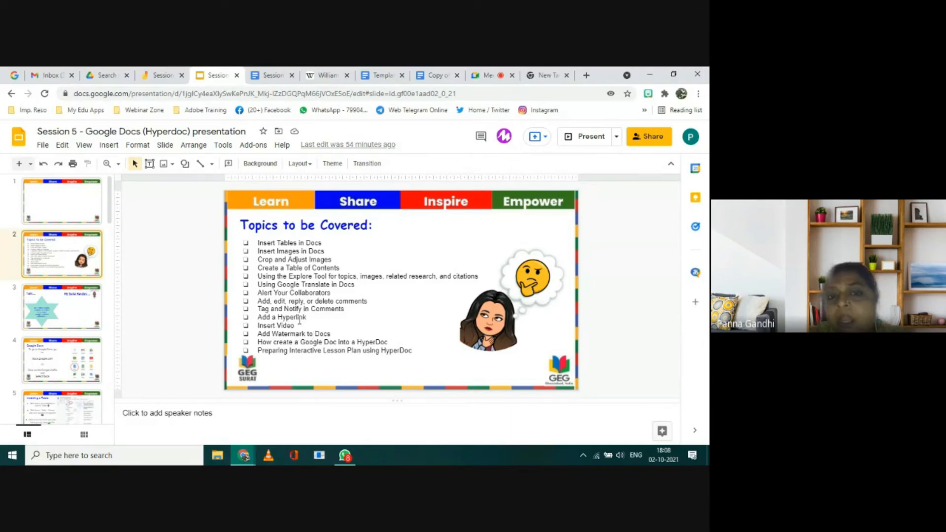
click(271, 76)
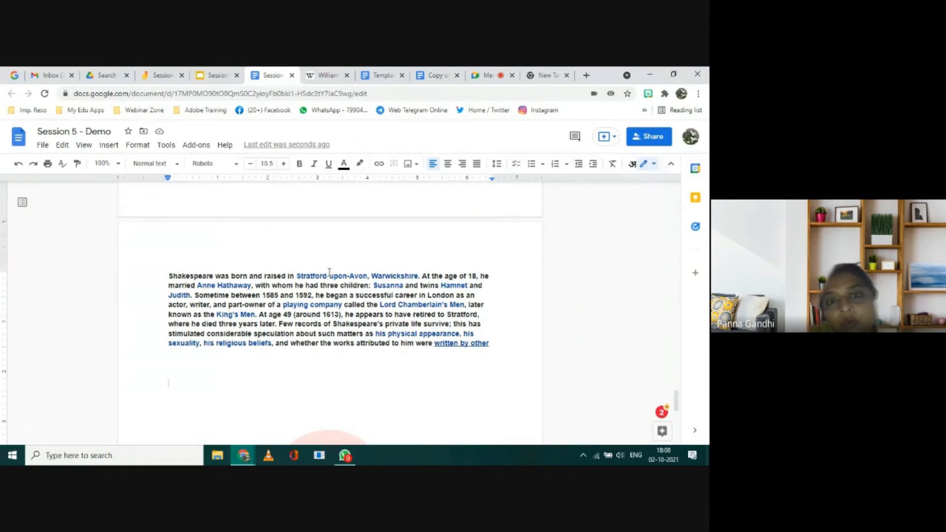
scroll(329, 272, down, 2)
scroll(330, 272, up, 3)
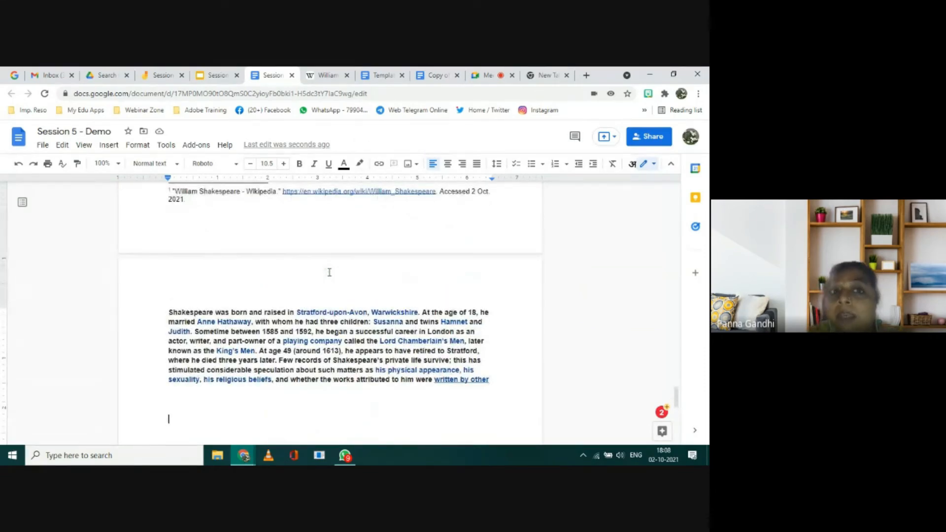
click(220, 77)
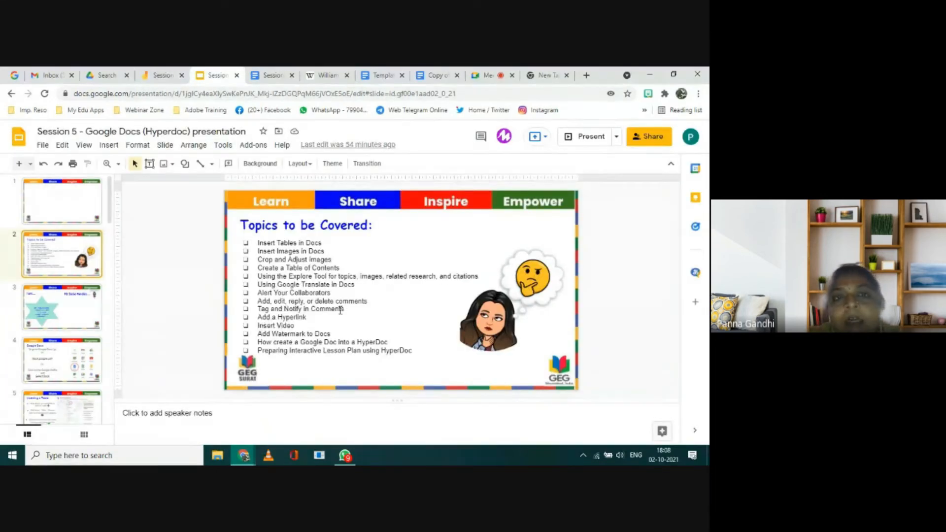
click(257, 74)
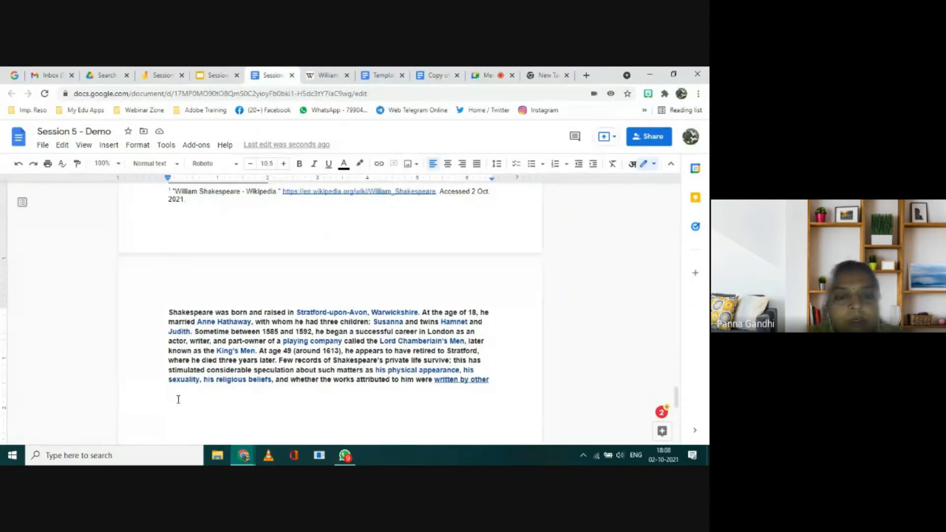
scroll(175, 408, down, 2)
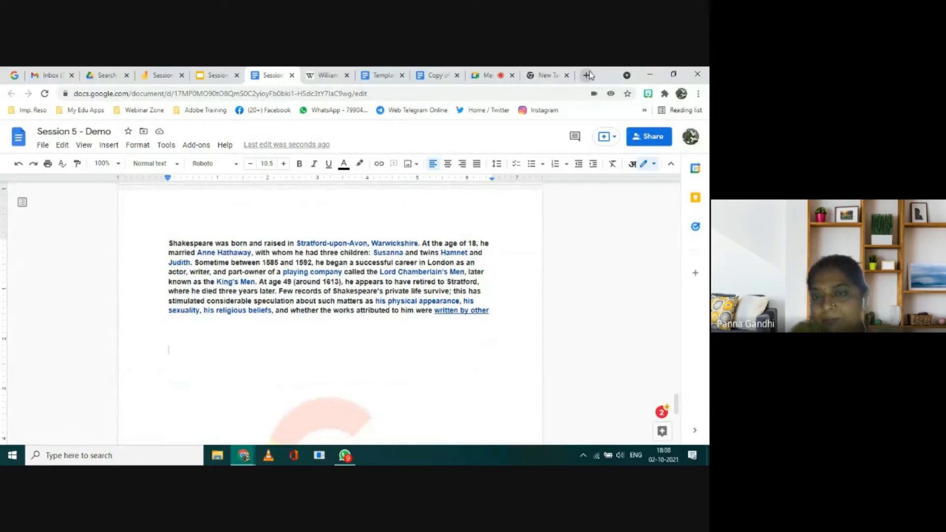
Step: Switch to the empty browser tab and open the YouTube home page in it
click(551, 77)
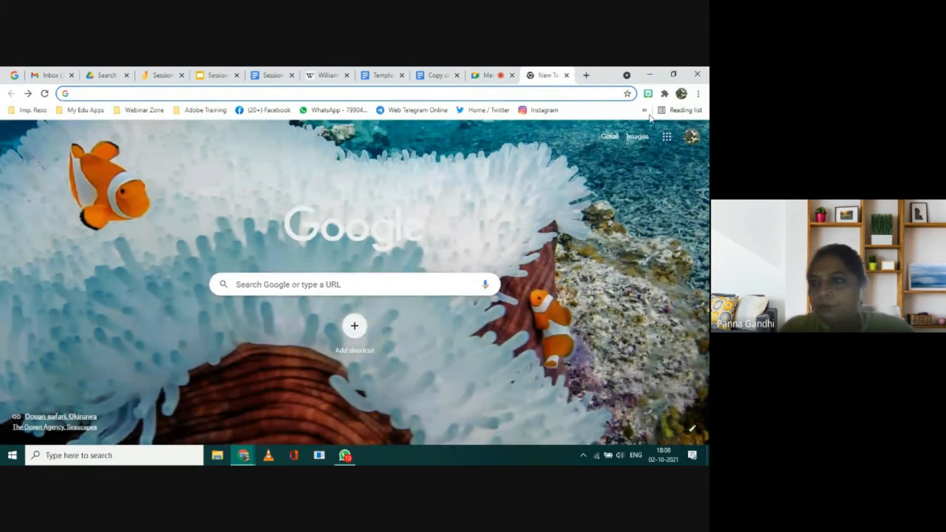
click(663, 141)
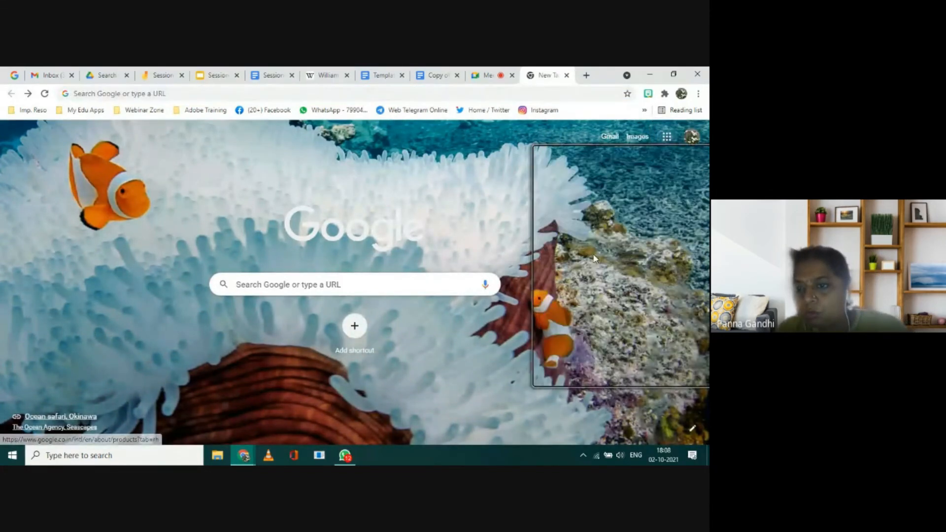
click(571, 228)
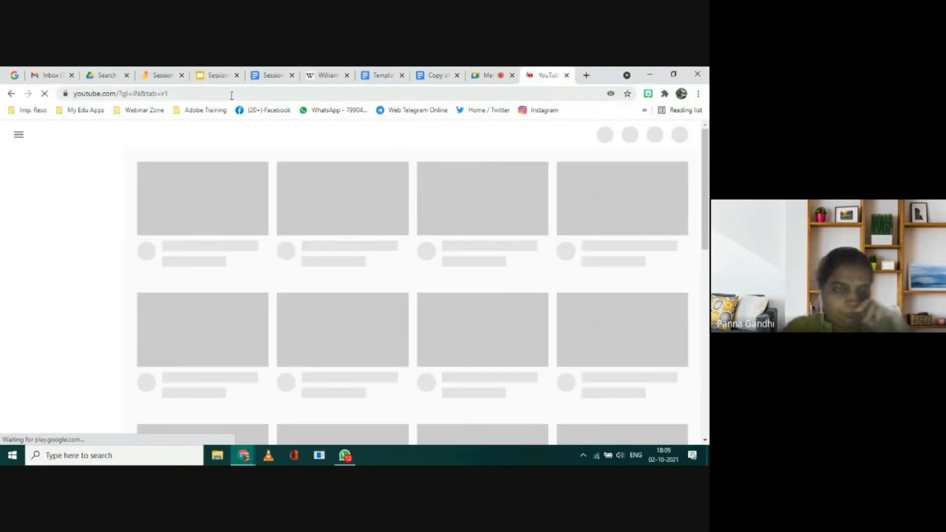
click(231, 93)
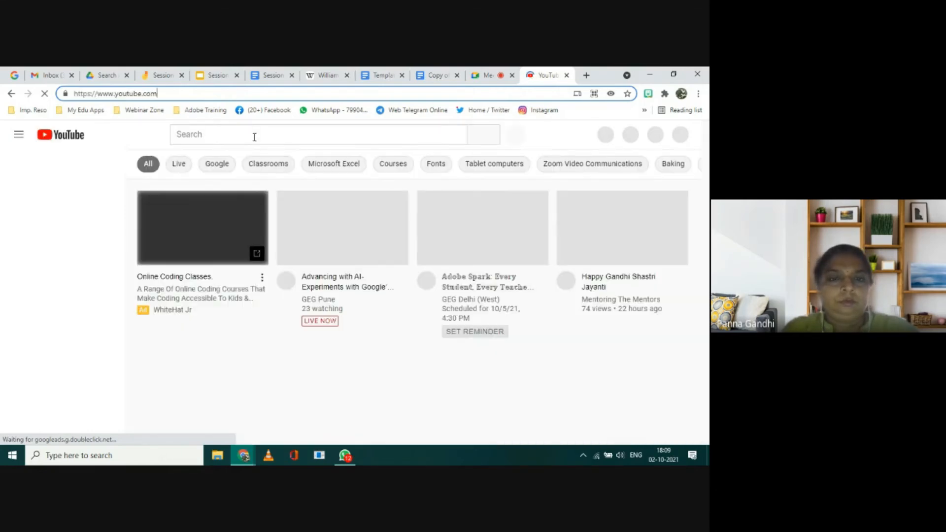
Step: Search YouTube for "interactive lesson"
click(242, 138)
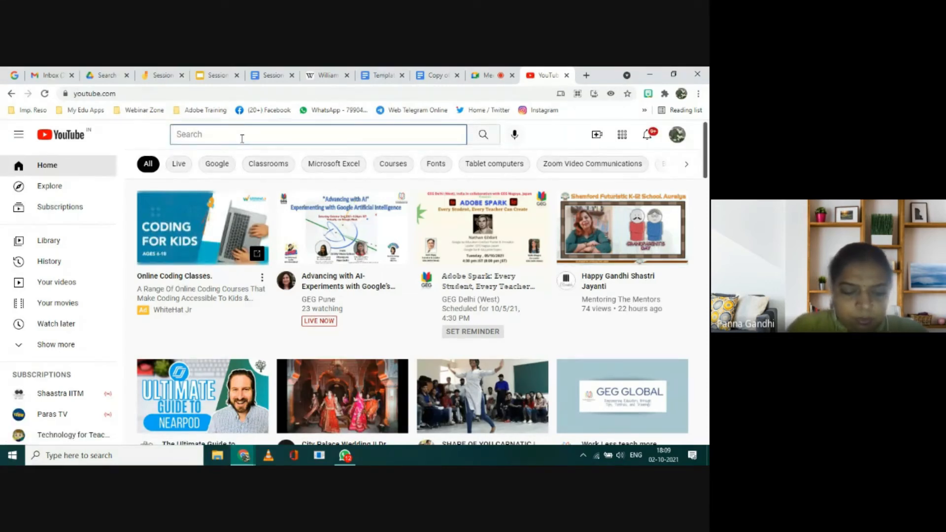
text(inte)
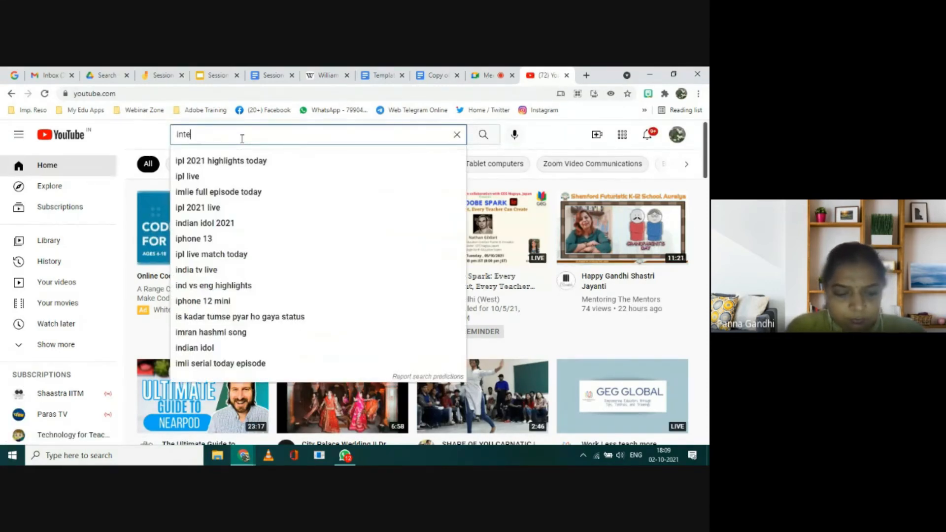
text(ractive)
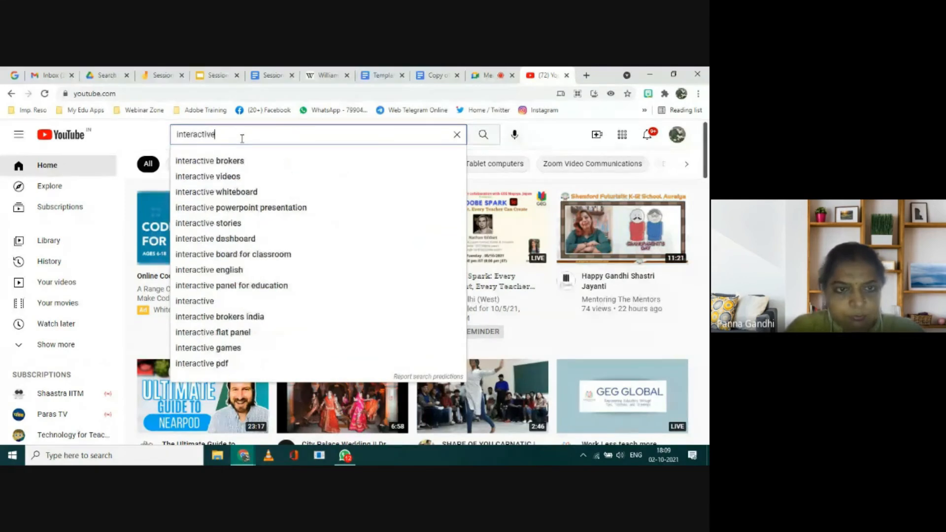
text( l)
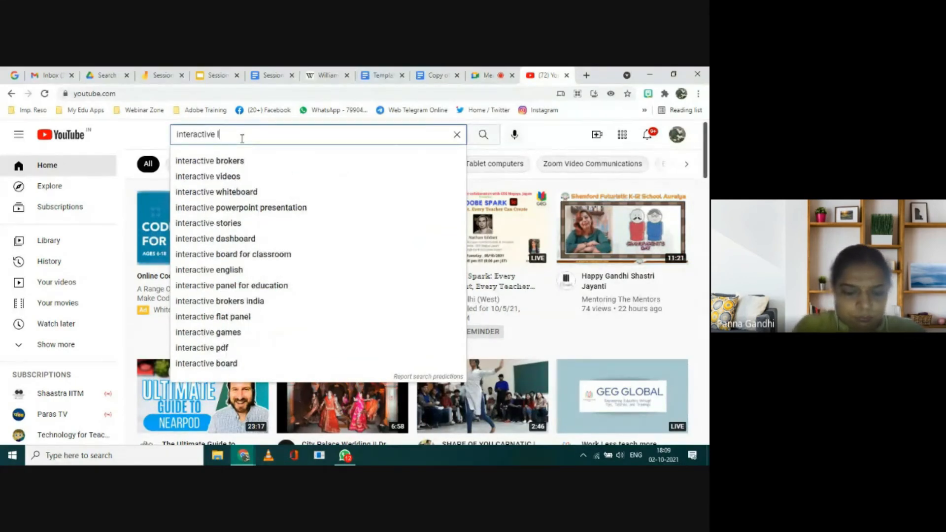
text(esson)
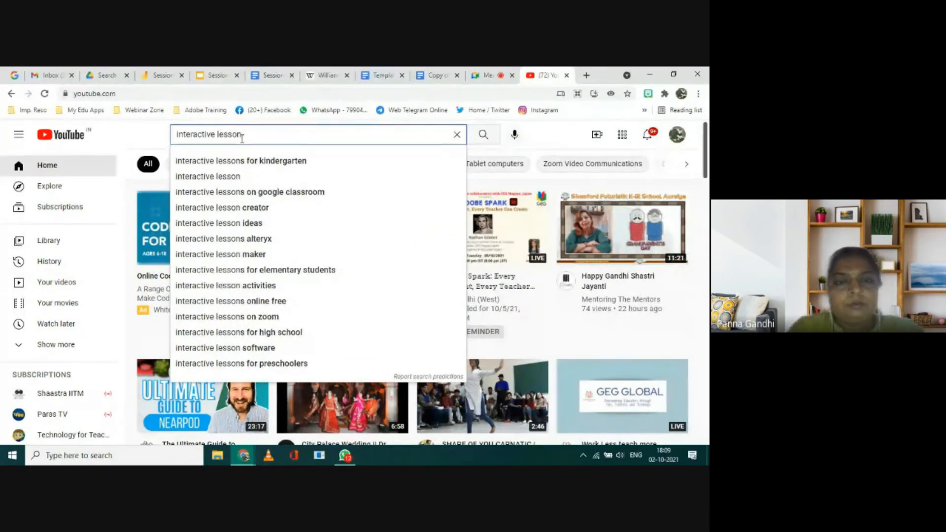
click(229, 178)
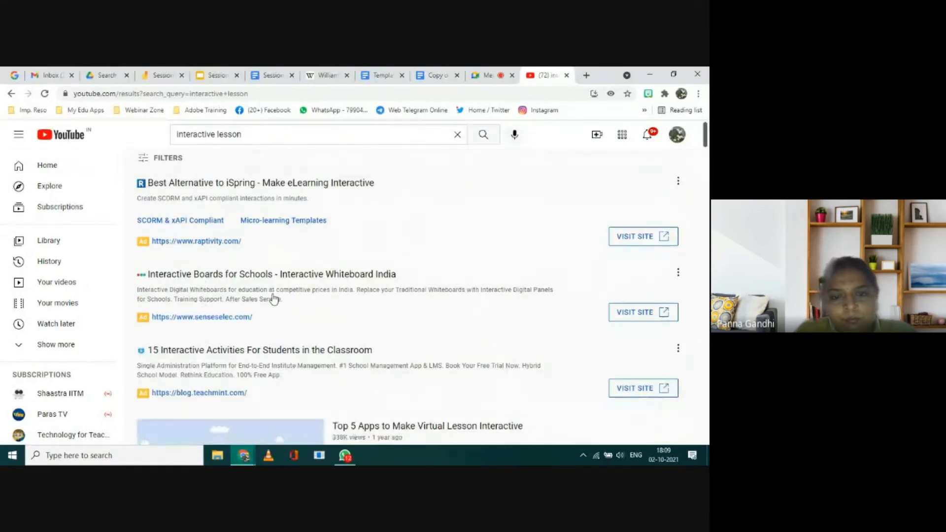
Step: Open the video "How to make your session INTERACTIVE" from the results, switch it out of theater mode and pause it
scroll(274, 298, down, 5)
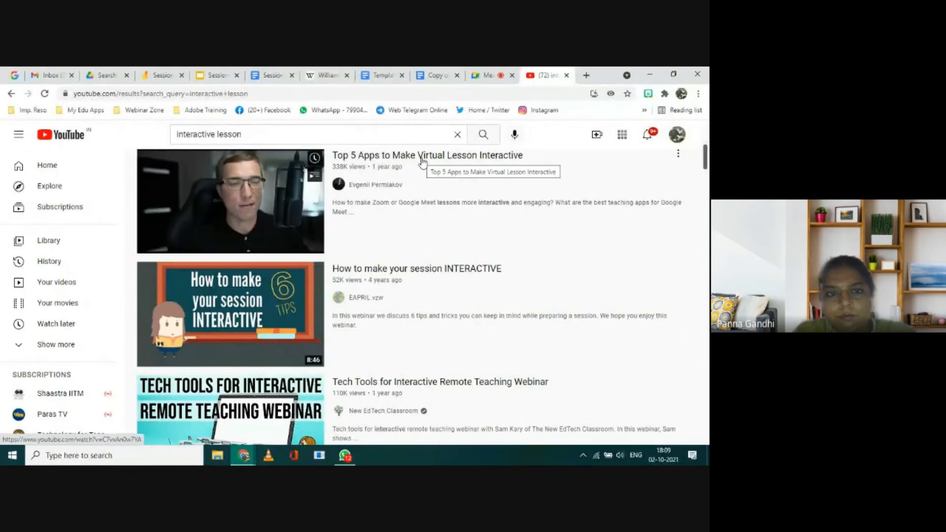
click(403, 273)
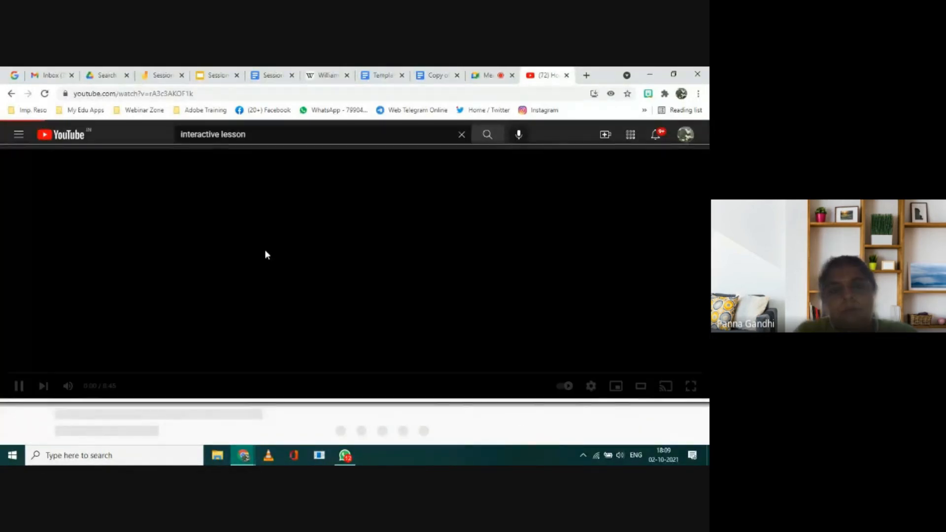
click(633, 387)
key(space)
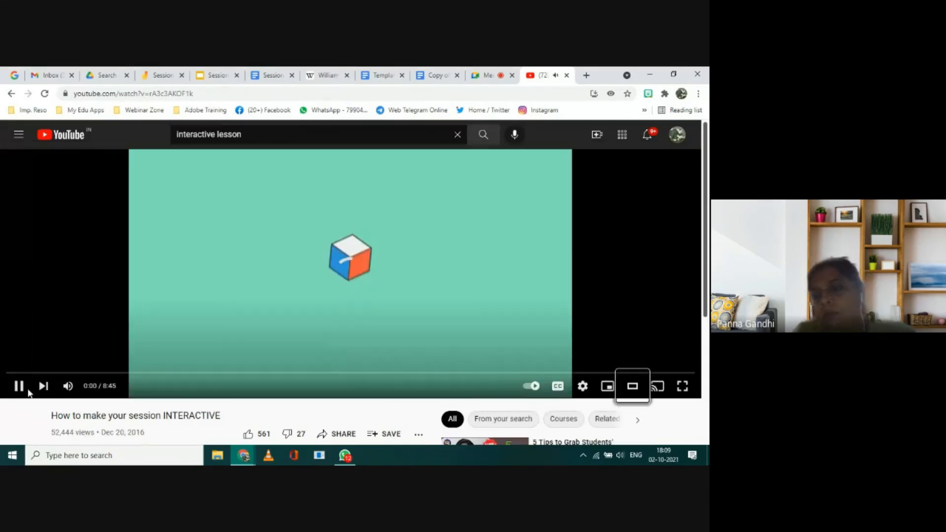
click(19, 387)
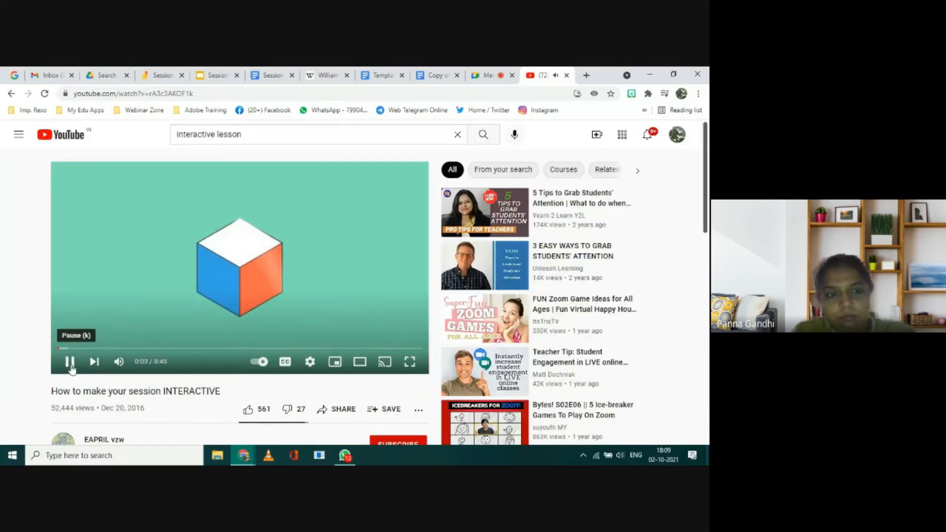
click(78, 363)
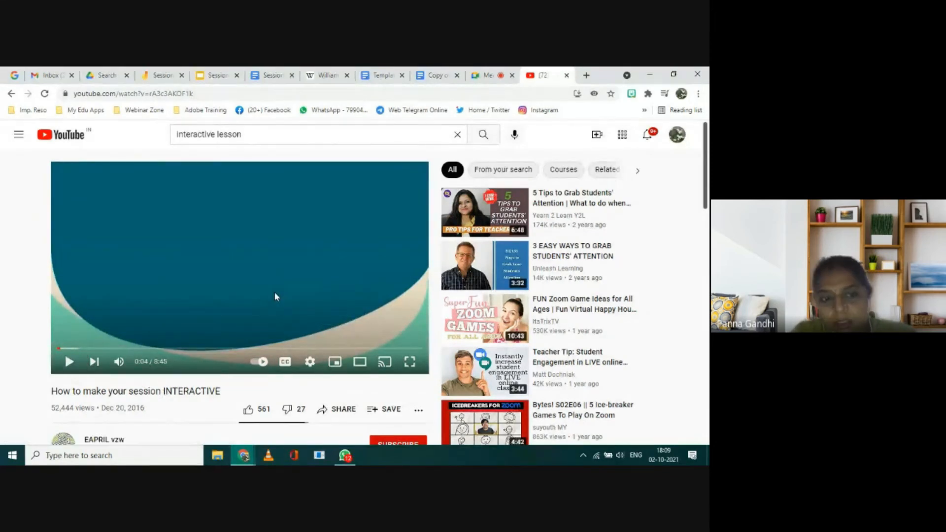
Step: Jump to about 1:18 in the video, play it briefly and pause it
click(113, 348)
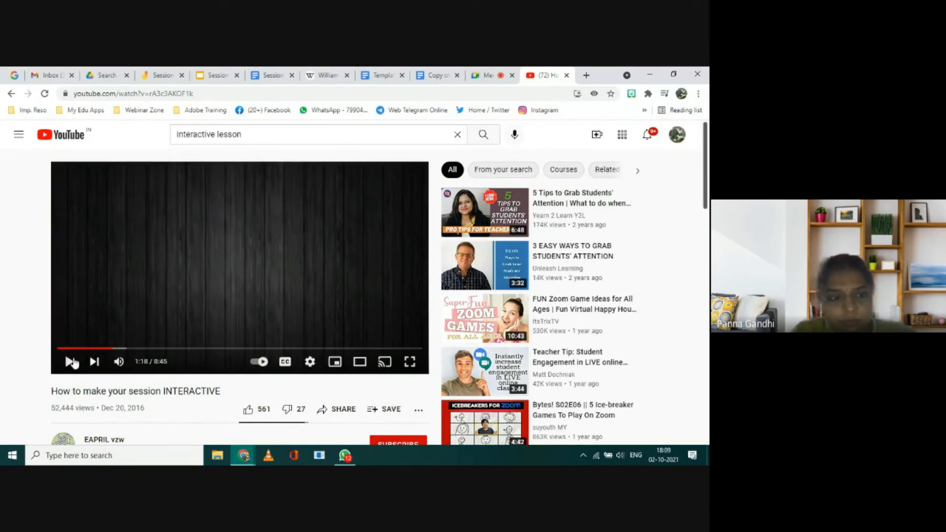
click(70, 362)
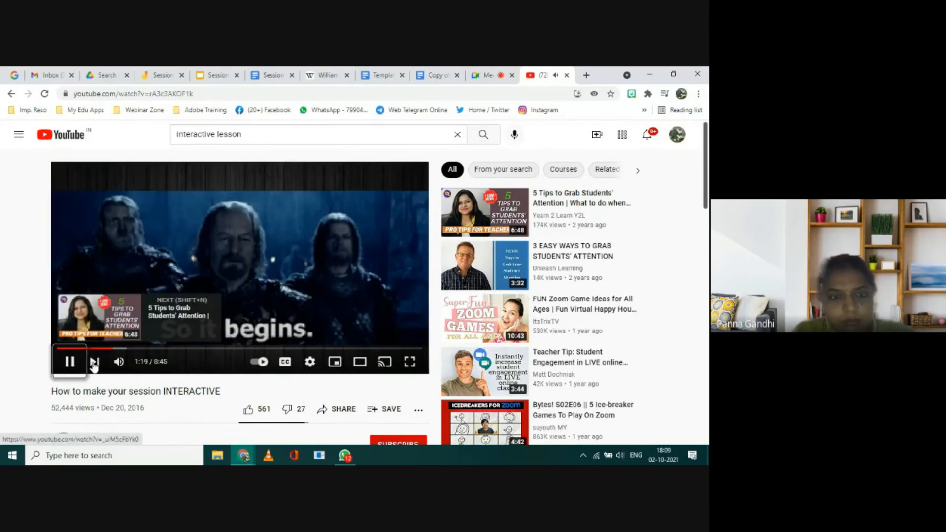
click(69, 362)
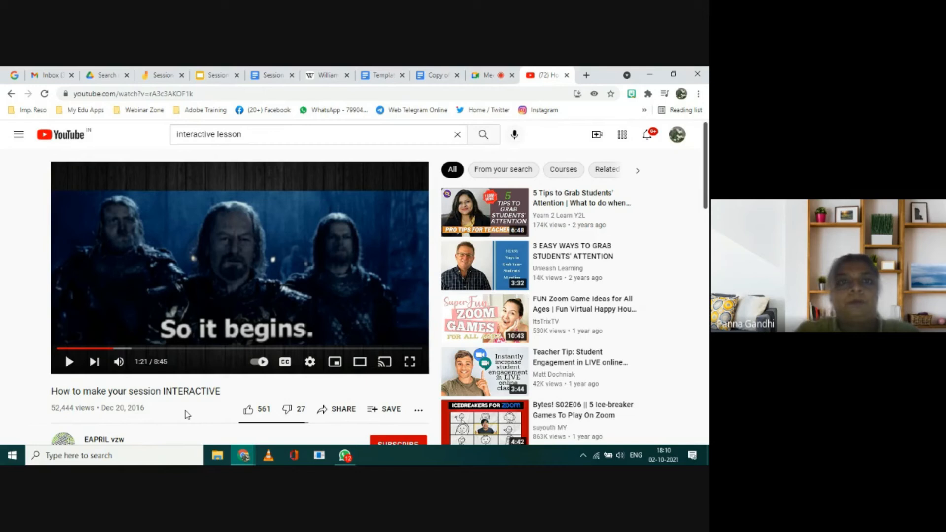
Step: Switch to the Session 5 - Demo document and paste the captured YouTube screenshot on a new line below the Shakespeare paragraph
click(272, 78)
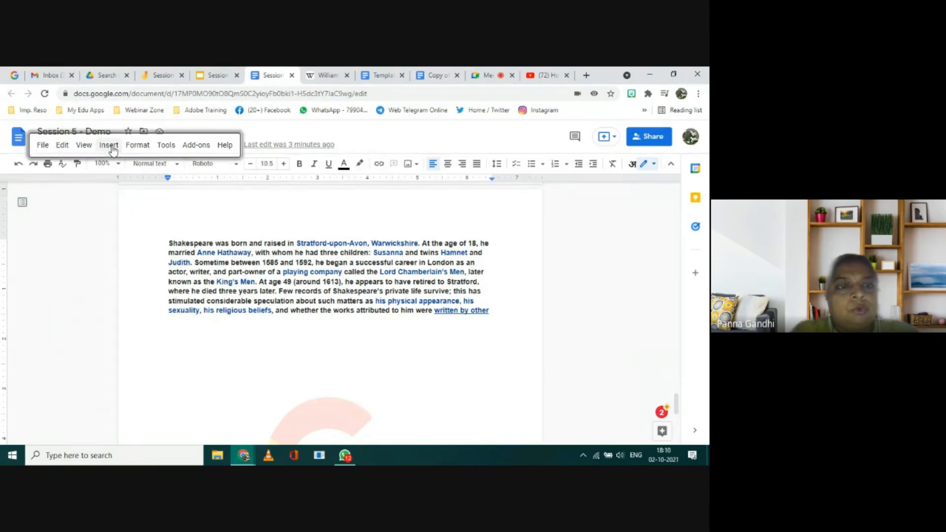
click(109, 146)
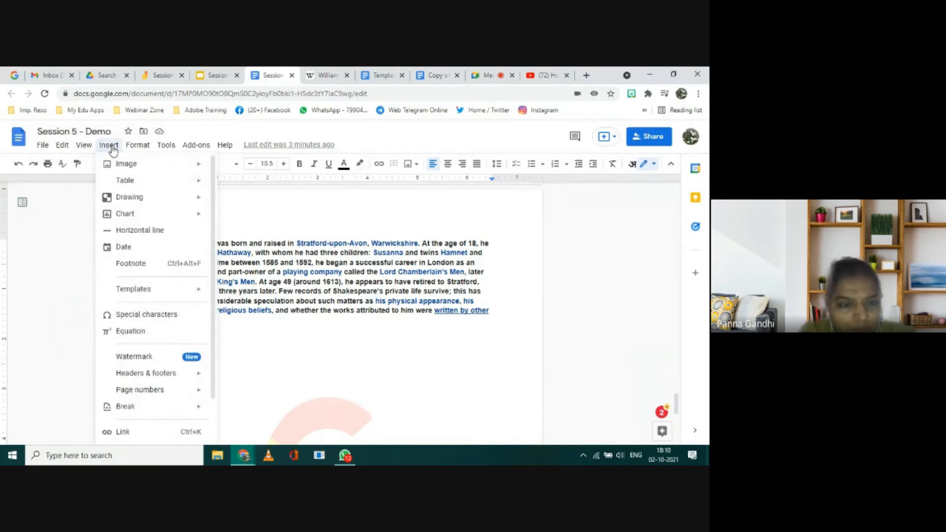
mouse_move(117, 202)
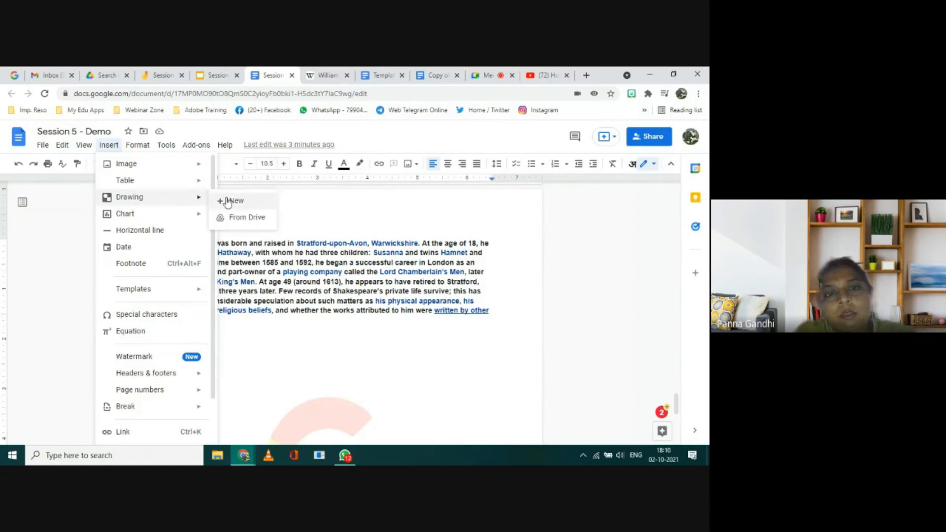
click(311, 213)
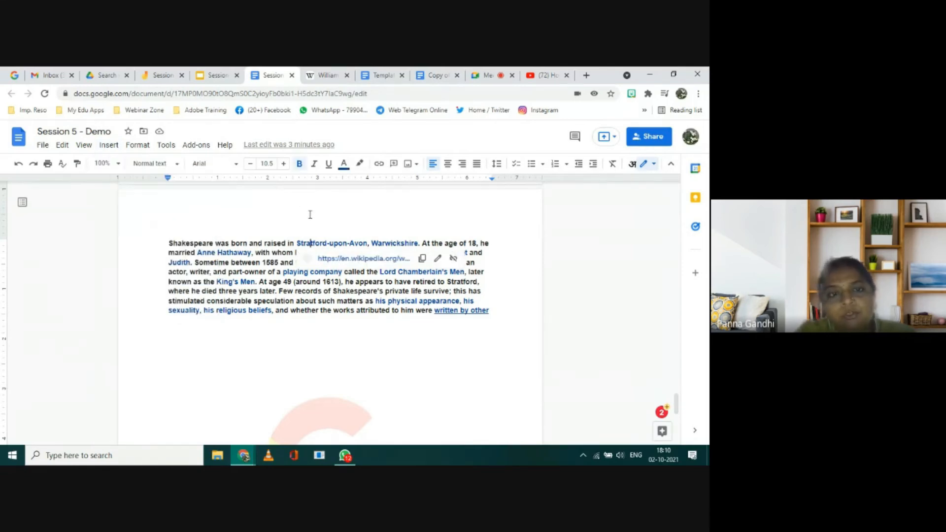
click(512, 309)
key(Return)
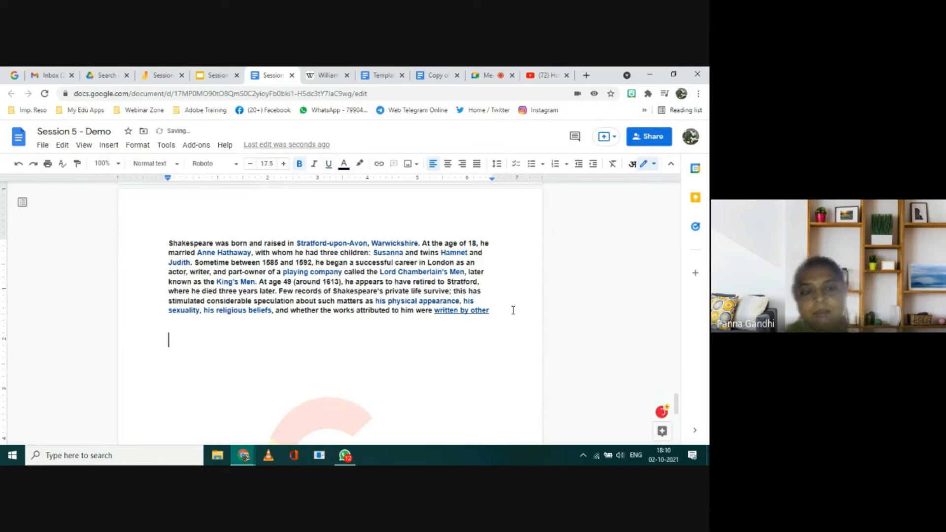
key(ctrl+v)
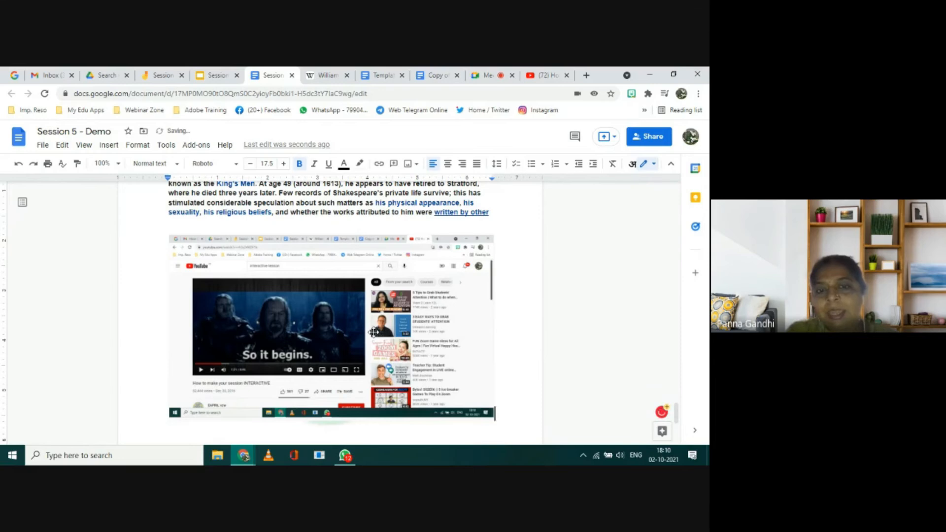
Step: Crop the pasted screenshot so that only the video player frame remains
click(373, 333)
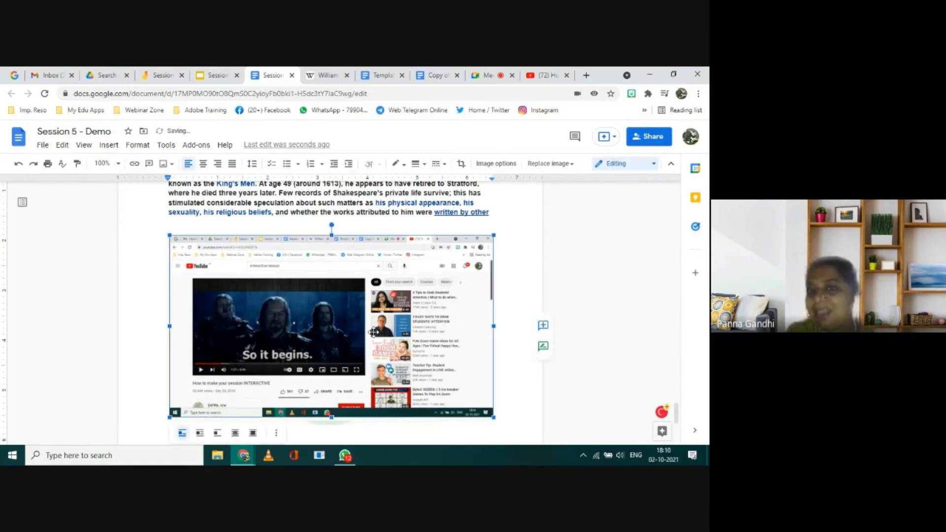
double_click(394, 307)
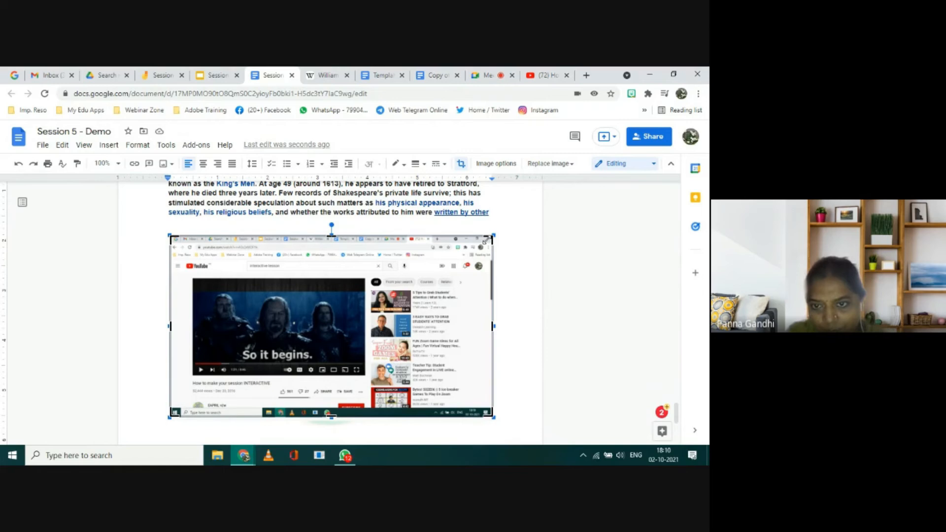
drag(493, 237, 367, 279)
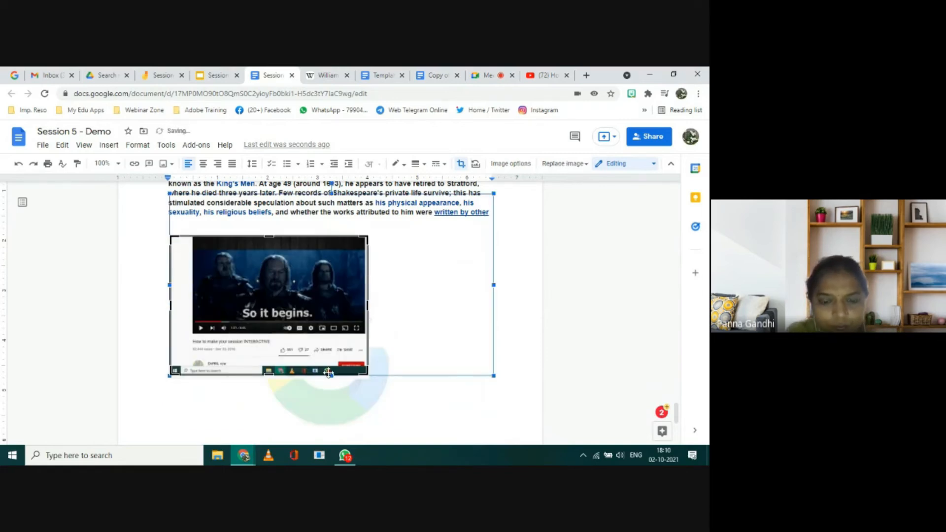
drag(367, 375, 365, 336)
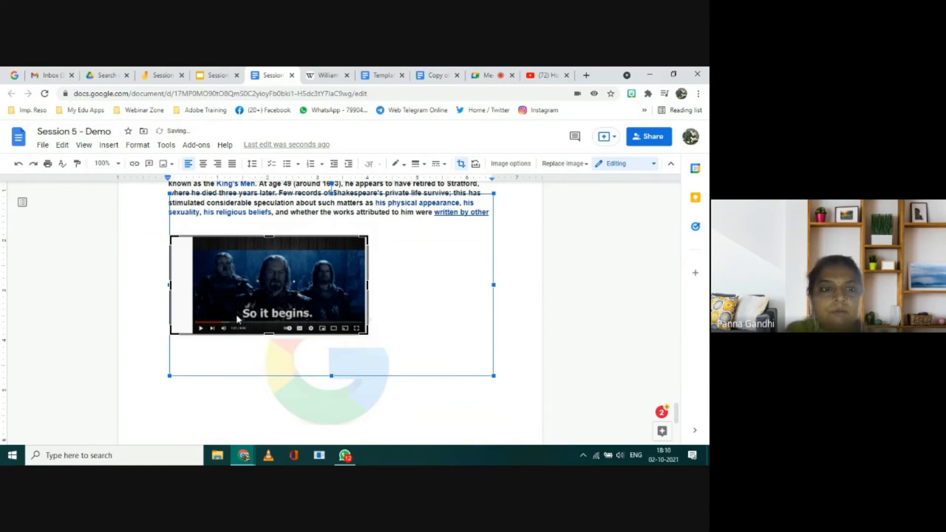
drag(172, 284, 193, 284)
click(430, 301)
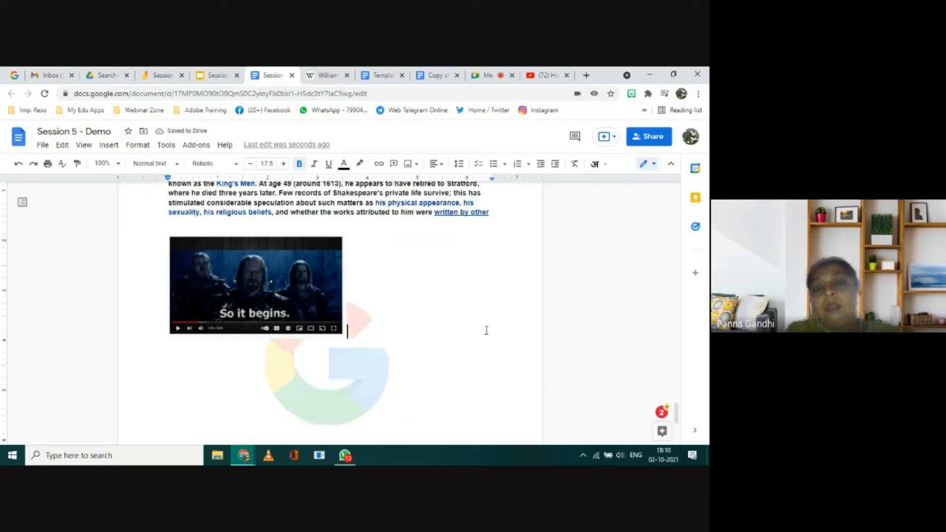
Step: Create a new drawing on the line below the cropped image and paste the YouTube screenshot into it
key(Return)
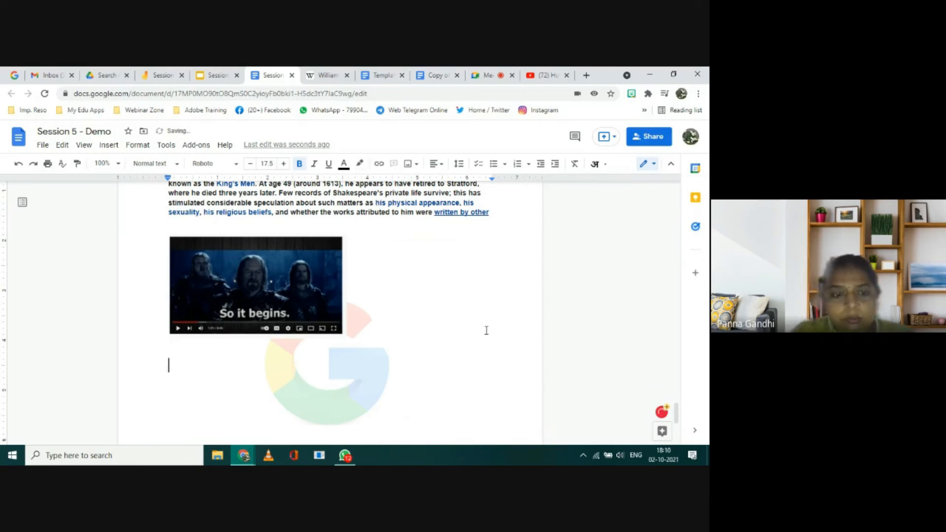
click(110, 145)
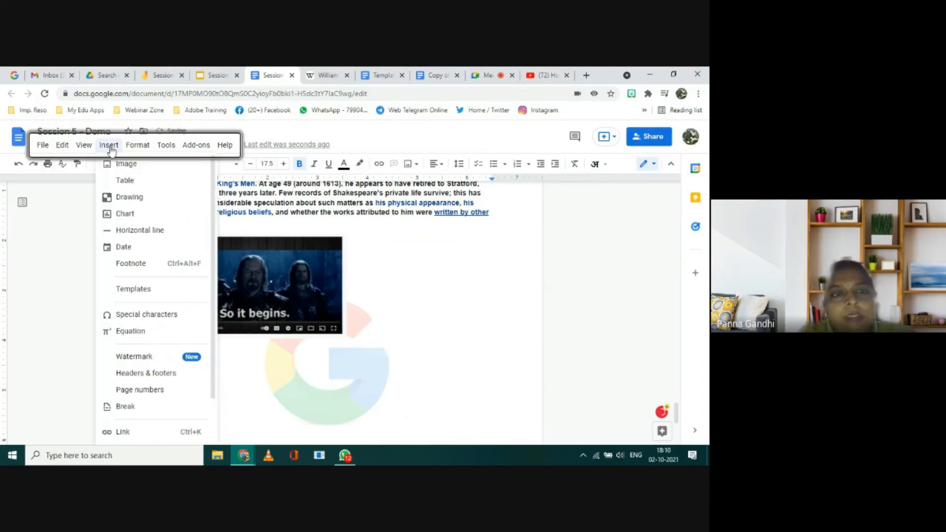
mouse_move(124, 198)
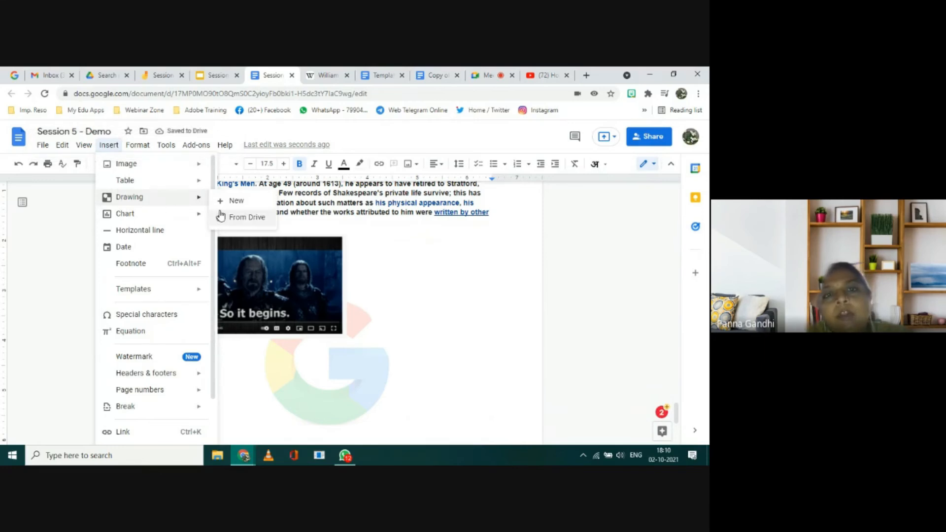
click(240, 202)
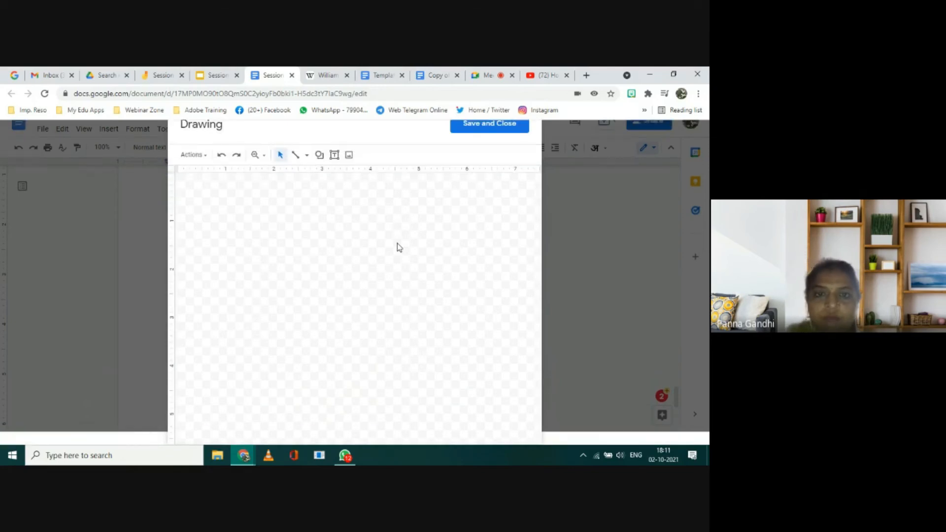
key(ctrl+v)
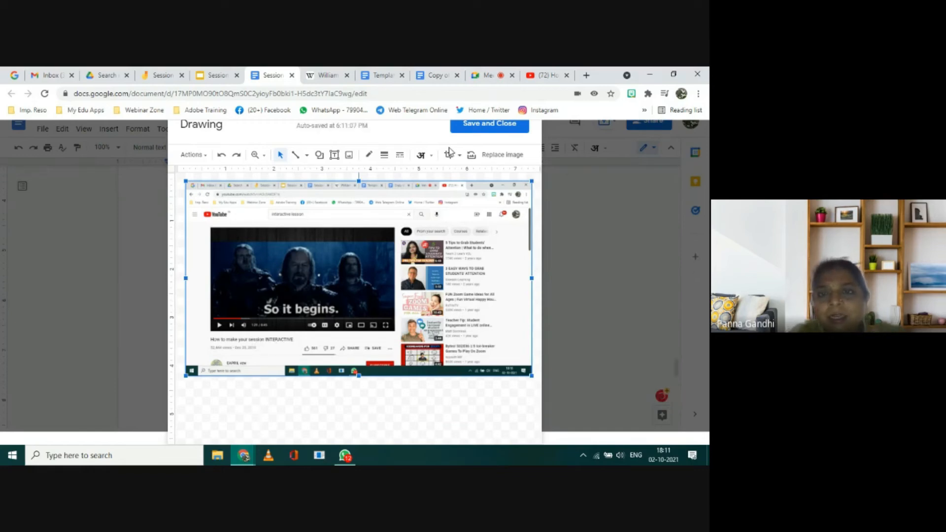
Step: Crop the screenshot in the drawing to the video player and its title, and save the drawing into the document
click(448, 156)
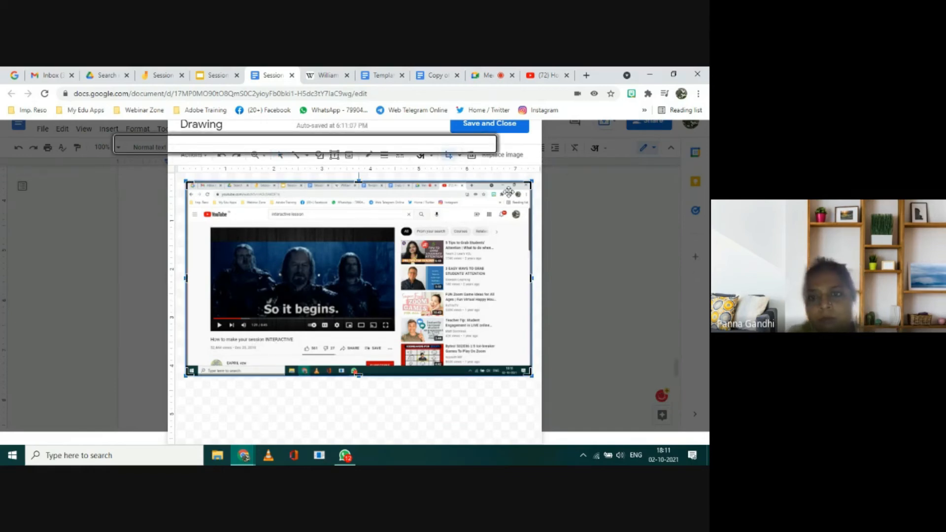
drag(533, 185, 399, 226)
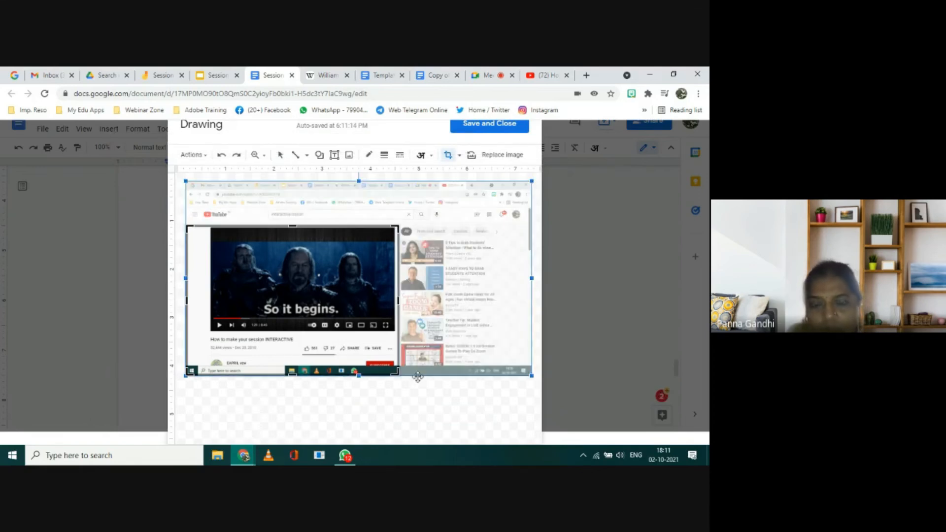
drag(399, 375, 398, 345)
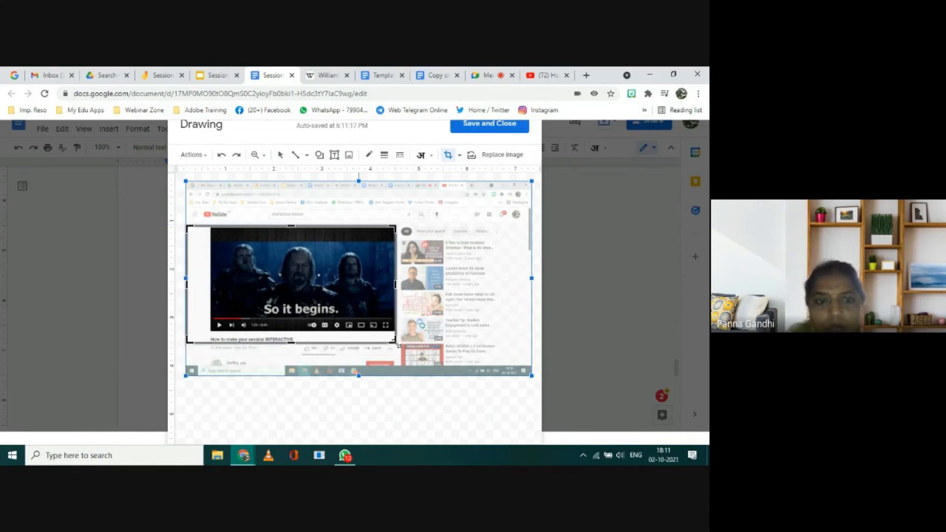
drag(188, 283, 208, 282)
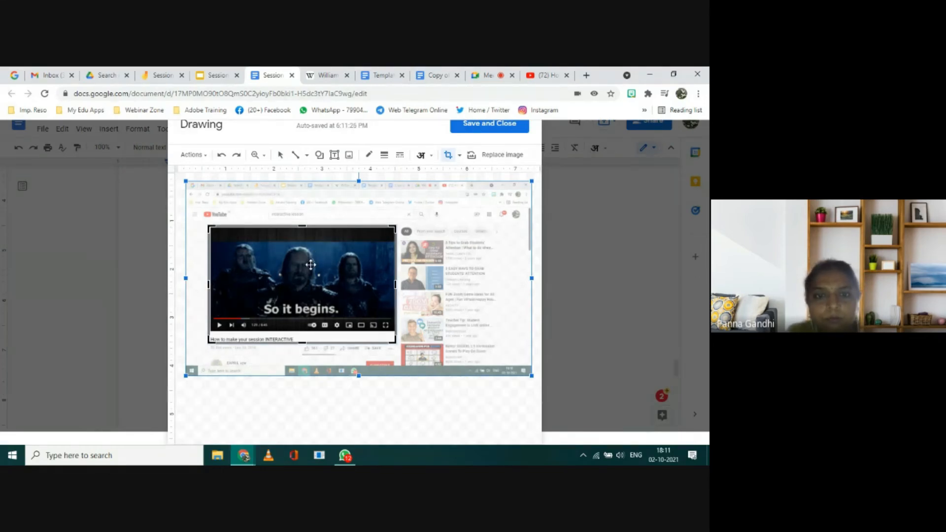
click(310, 397)
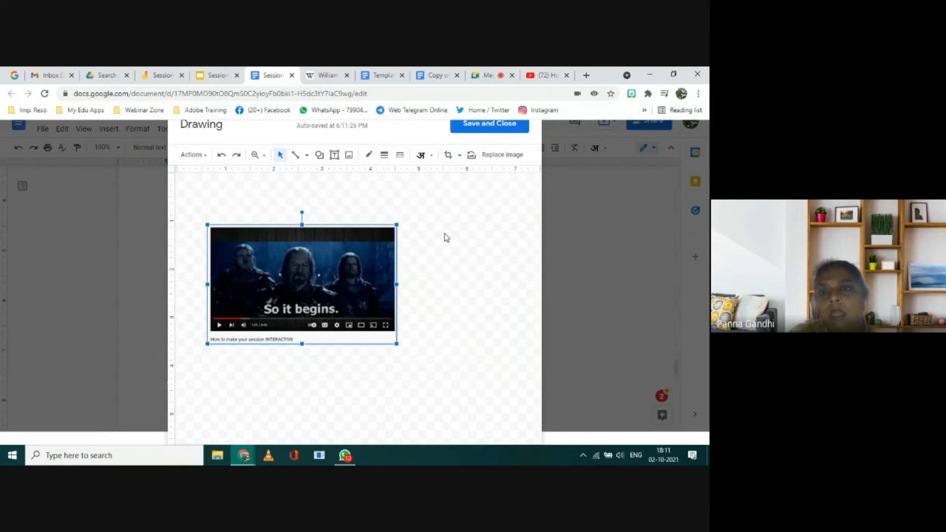
click(486, 126)
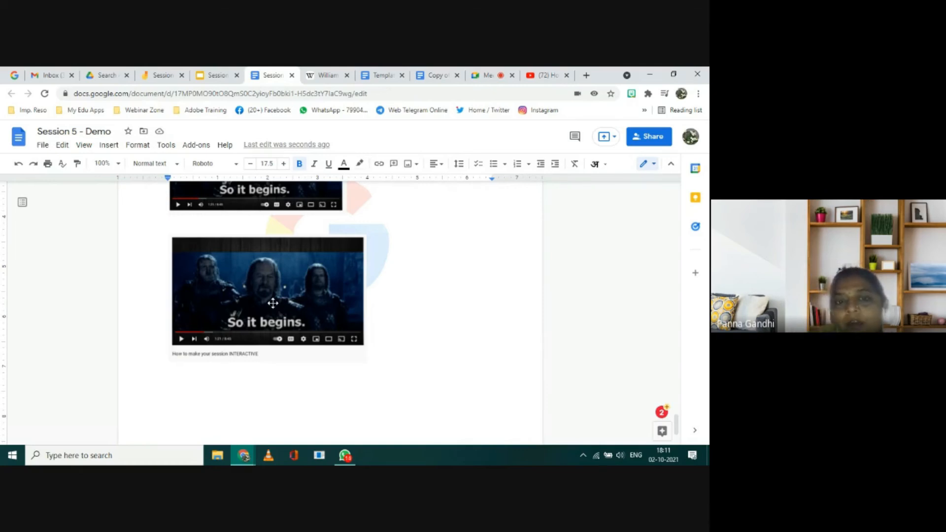
Step: Reopen the inserted drawing, show its image's crop area and delete the image from the drawing
double_click(273, 304)
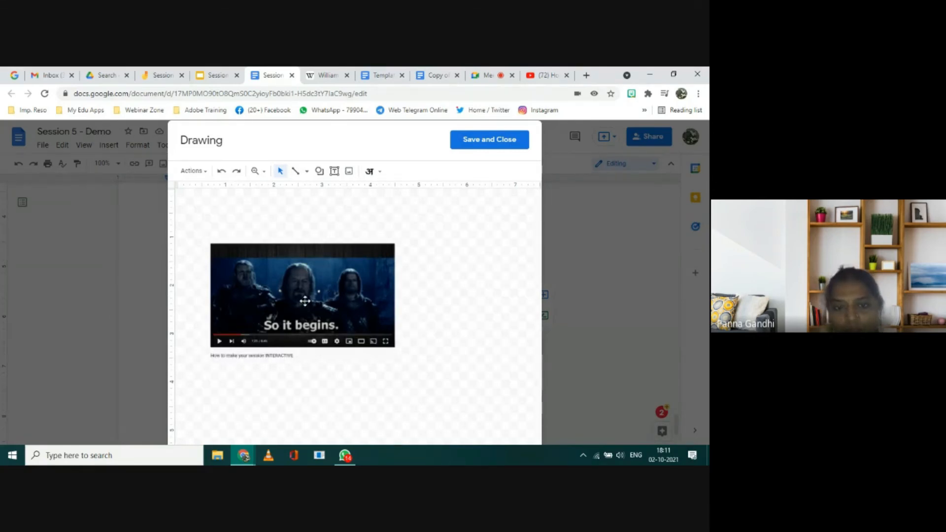
double_click(304, 300)
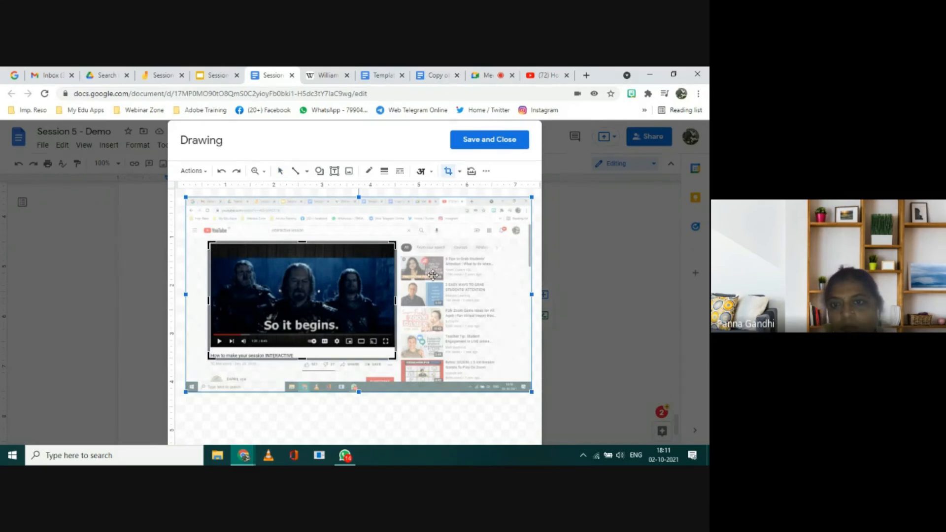
click(429, 419)
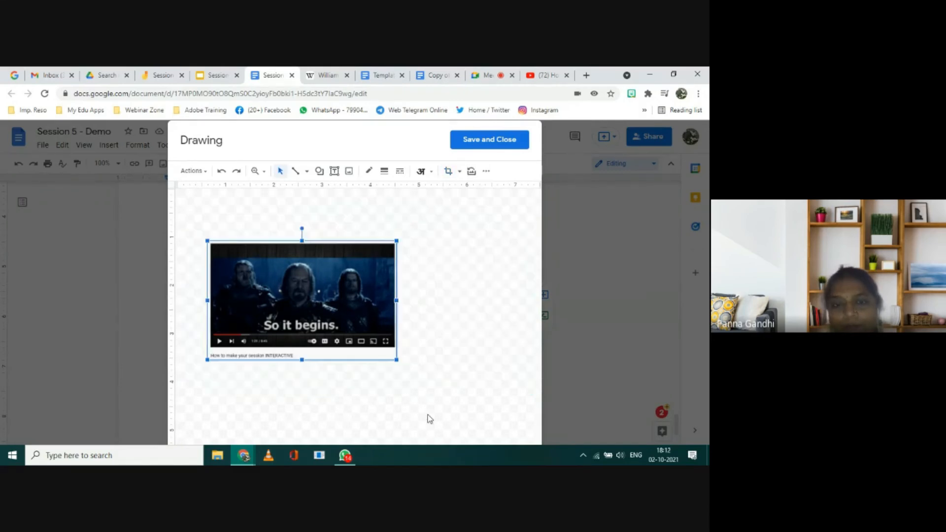
double_click(297, 318)
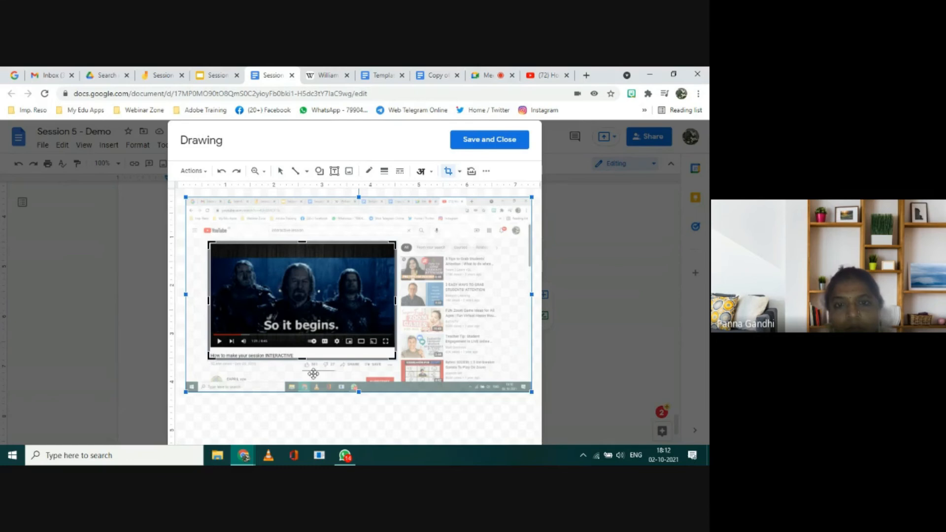
click(332, 431)
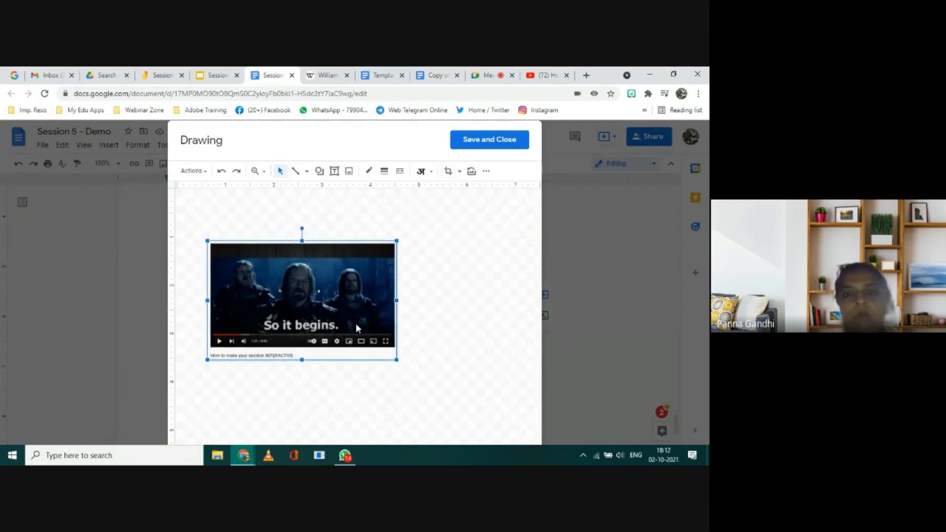
key(Delete)
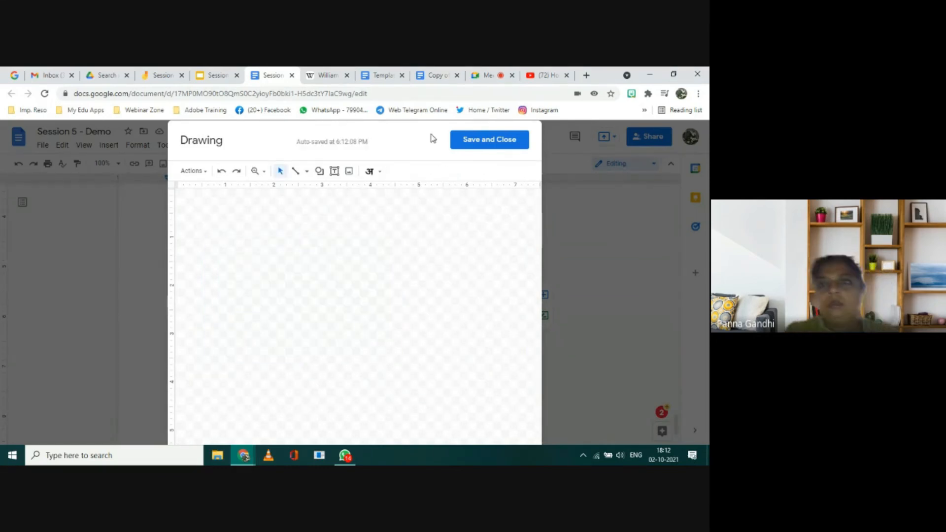
Step: Switch to the YouTube video, play it on to 1:23, pause it and capture the screen
click(542, 76)
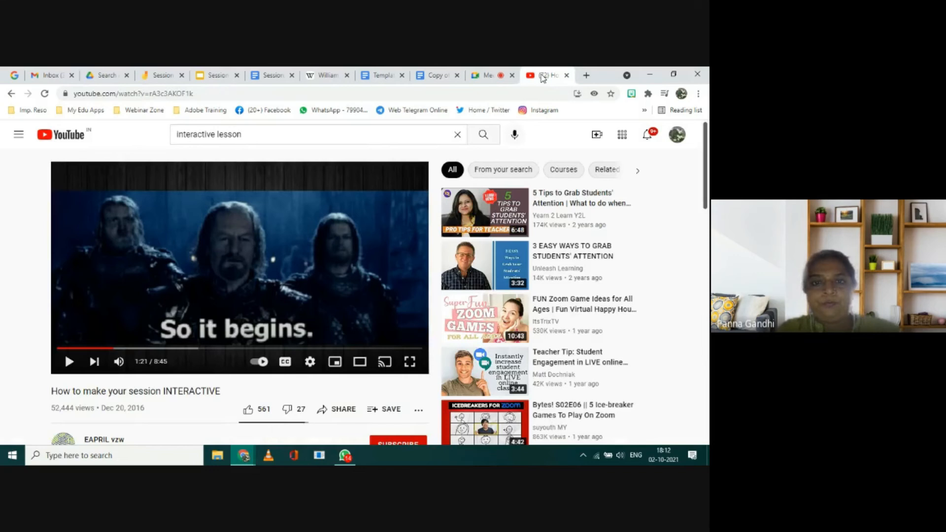
click(331, 285)
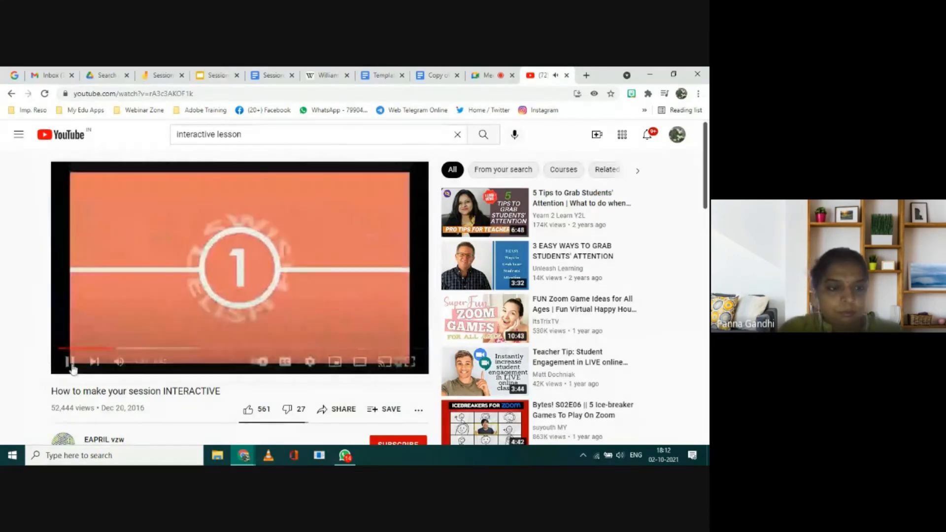
click(70, 363)
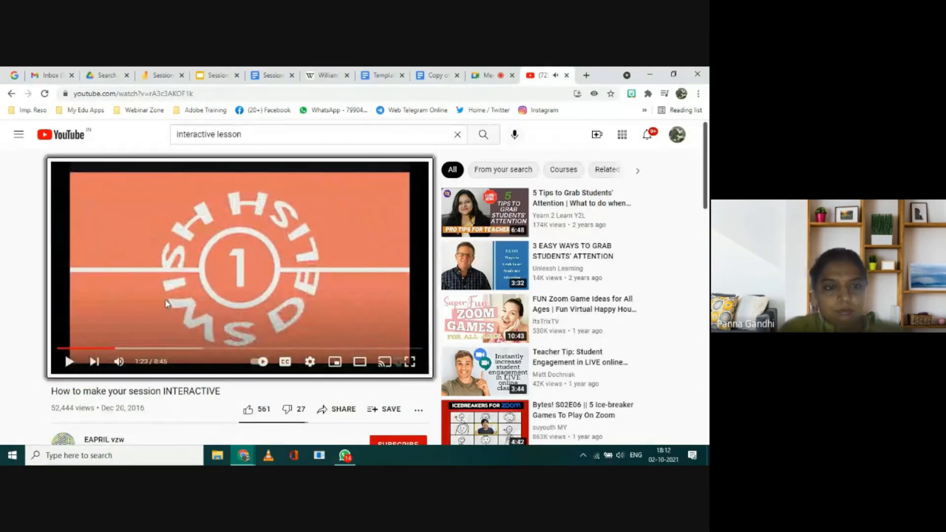
right_click(166, 302)
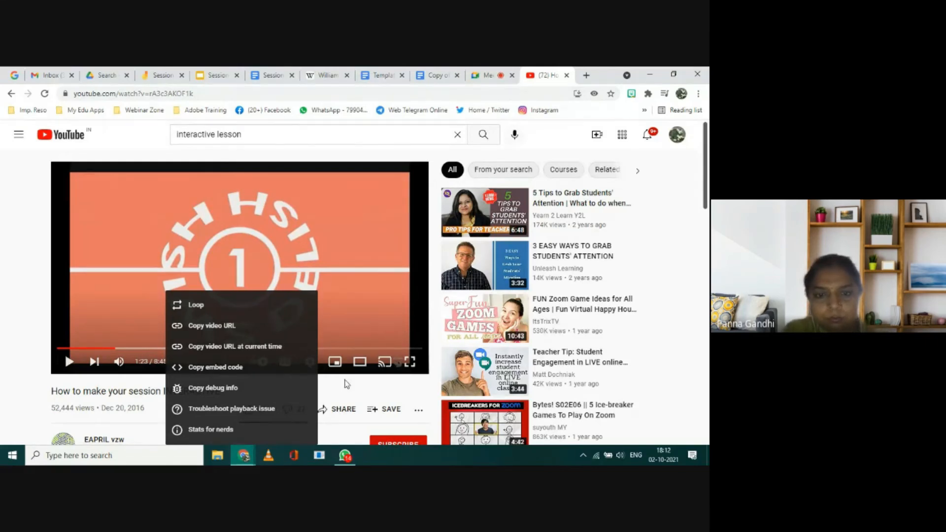
click(347, 385)
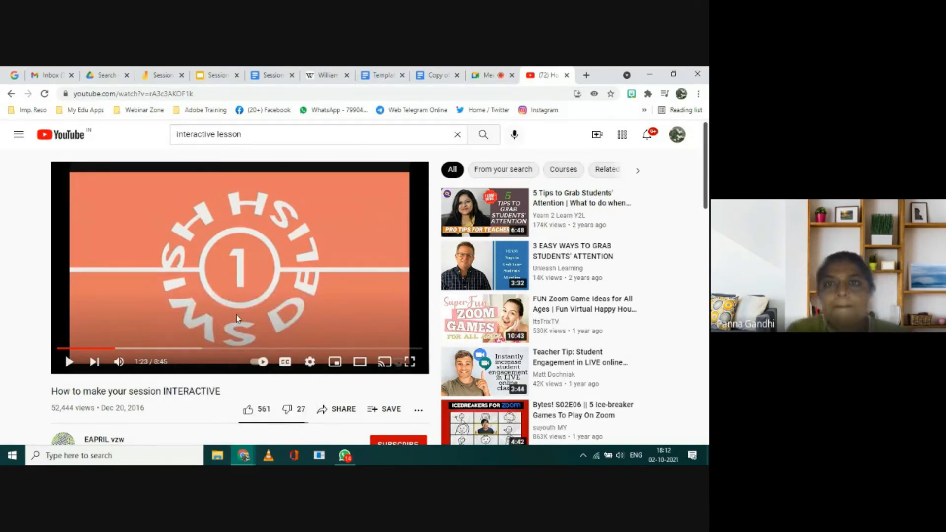
Step: Return to the empty drawing in Session 5 - Demo, closing the Wikipedia tab, and paste the new video screenshot
click(272, 76)
click(347, 75)
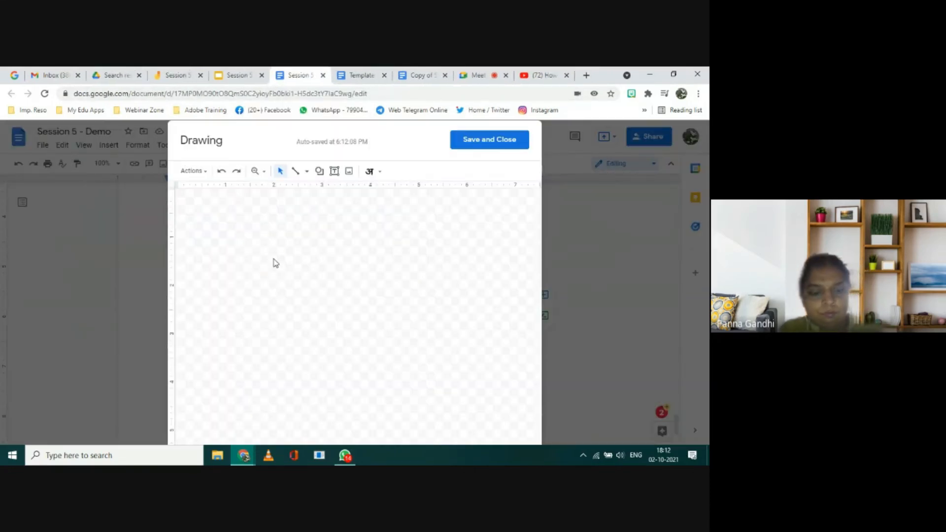
key(ctrl+v)
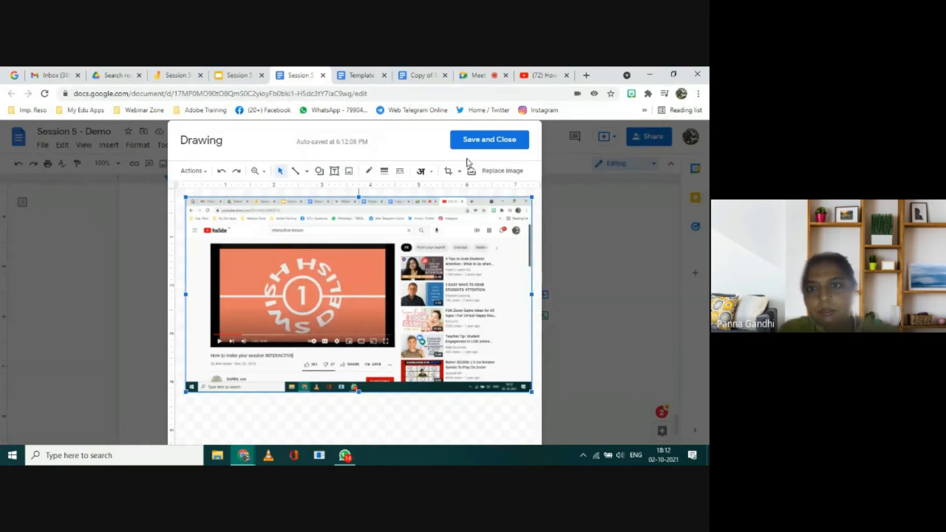
Step: Save the drawing with the new video screenshot into the document and deselect it
click(473, 147)
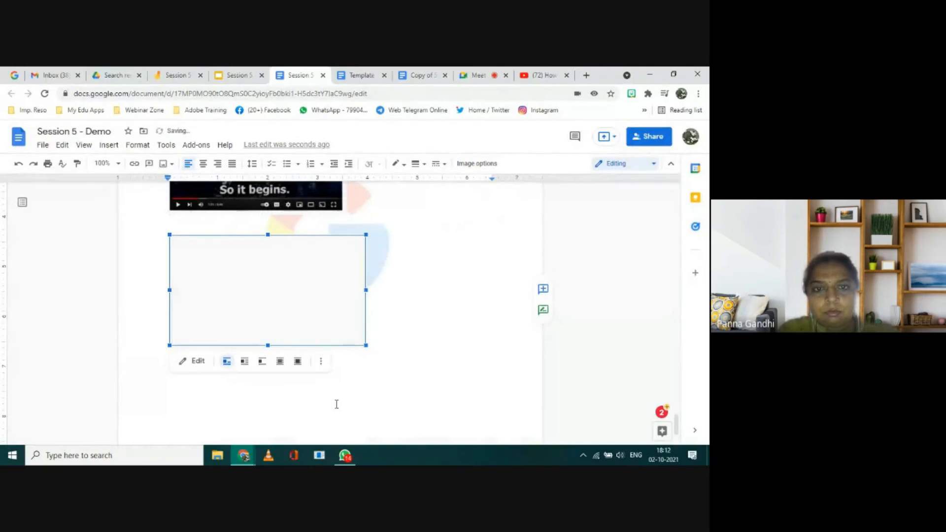
click(392, 374)
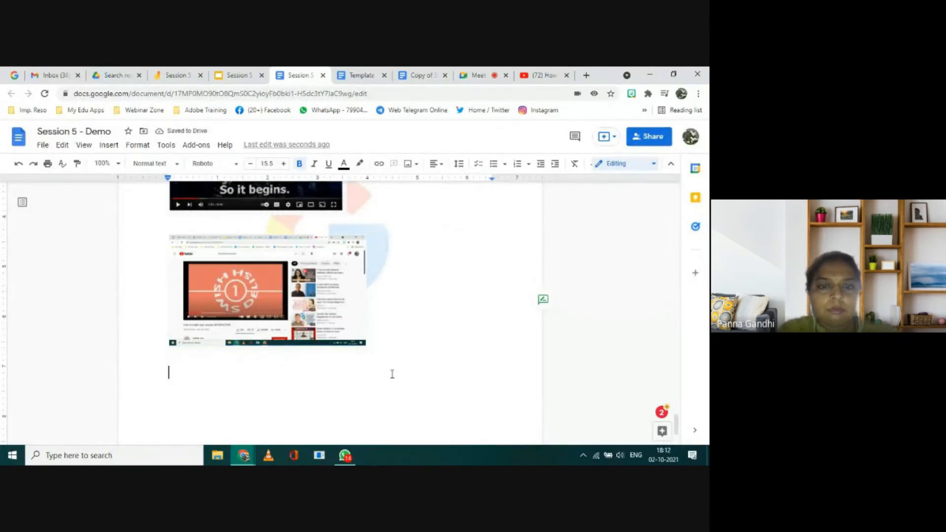
Step: Reopen the inserted drawing, show its screenshot's crop area, and close the drawing with the image uncropped
double_click(244, 294)
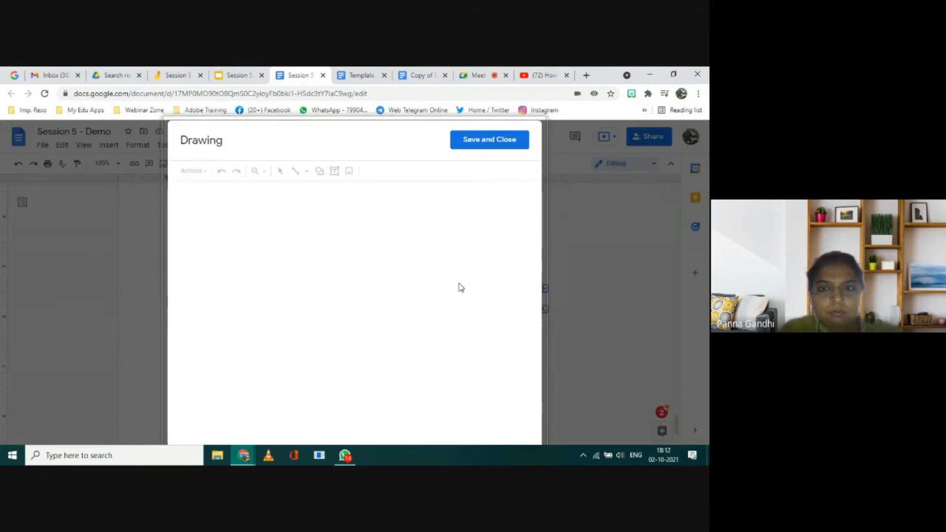
key(ctrl+v)
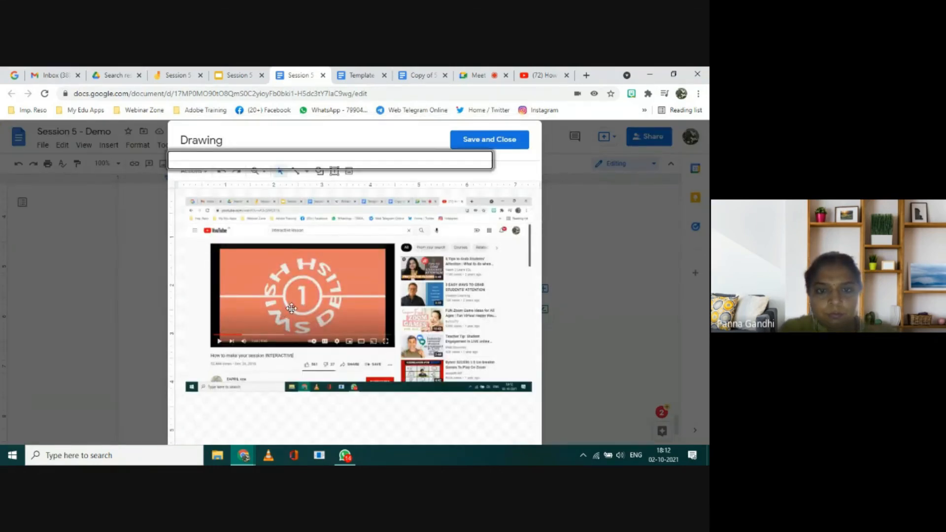
click(318, 307)
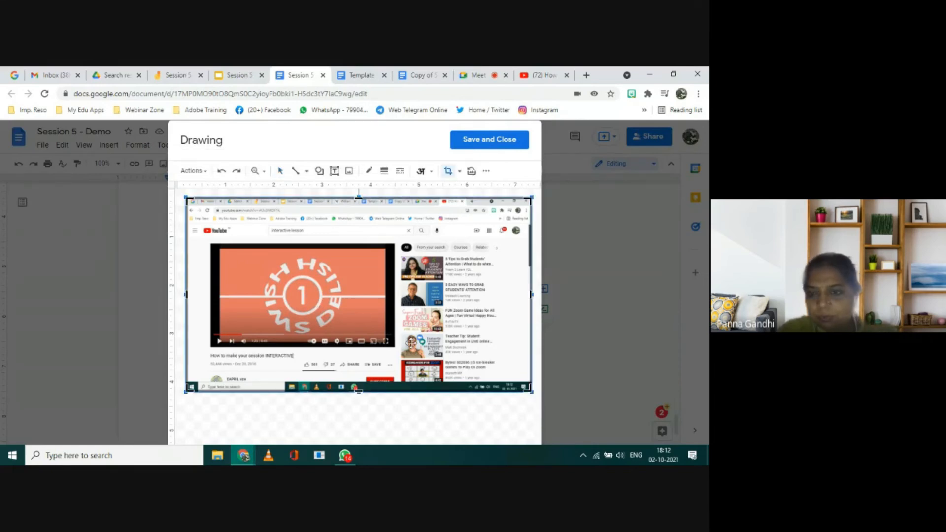
key(Escape)
click(499, 147)
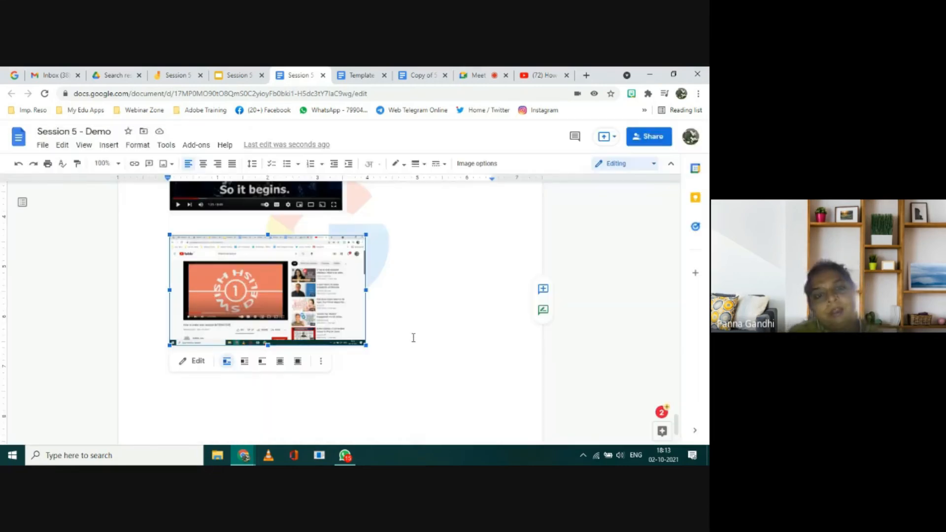
click(414, 337)
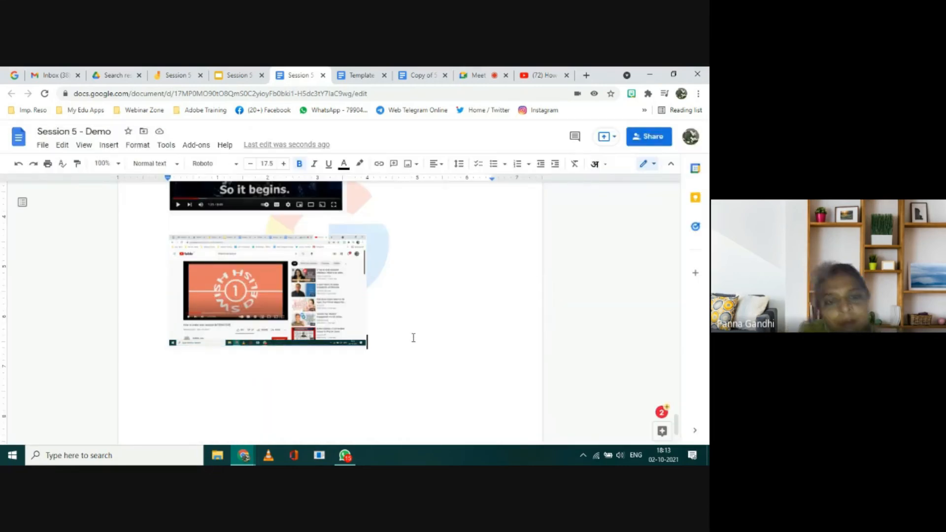
click(277, 294)
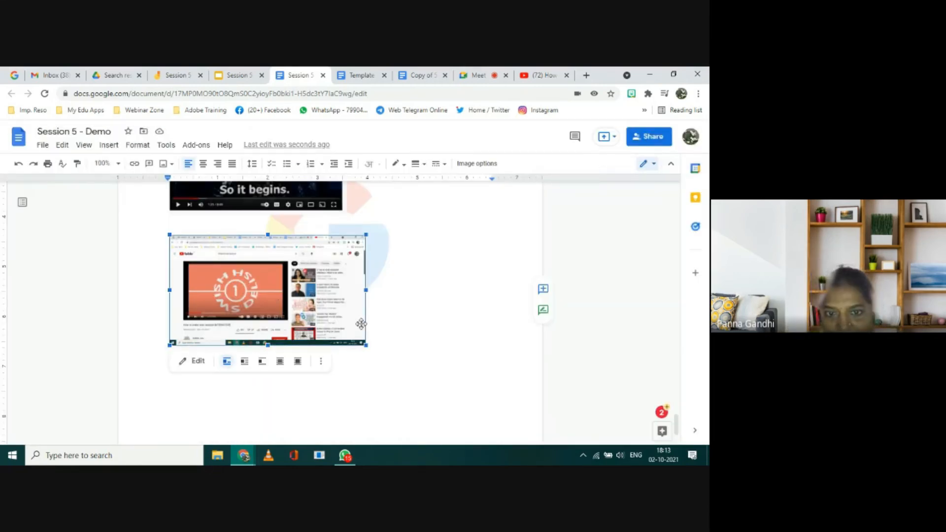
click(418, 335)
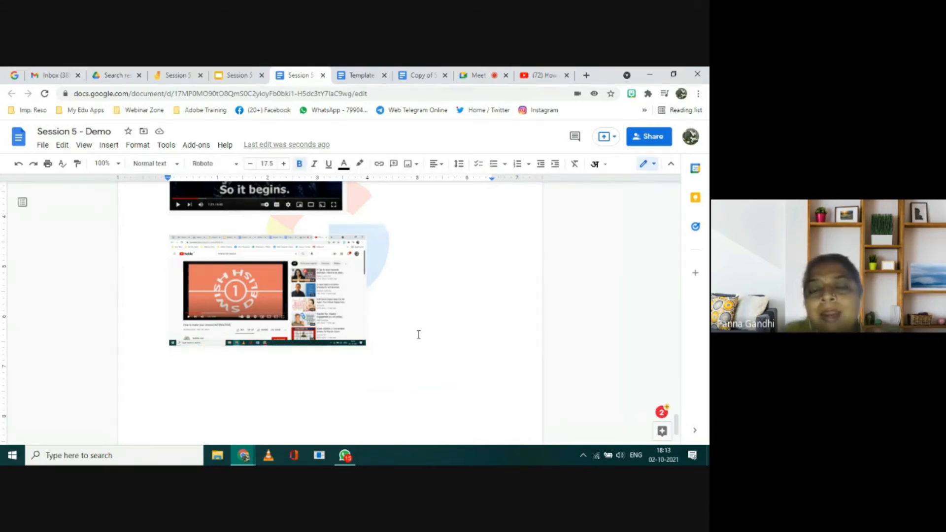
Step: Copy the web address of the YouTube video "How to make your session INTERACTIVE" and return to Session 5 - Demo
scroll(419, 335, up, 3)
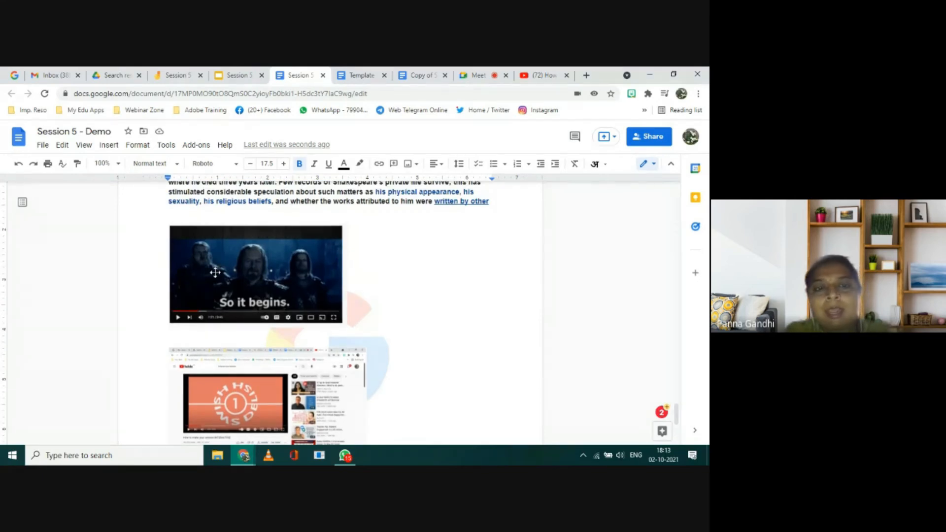
click(215, 272)
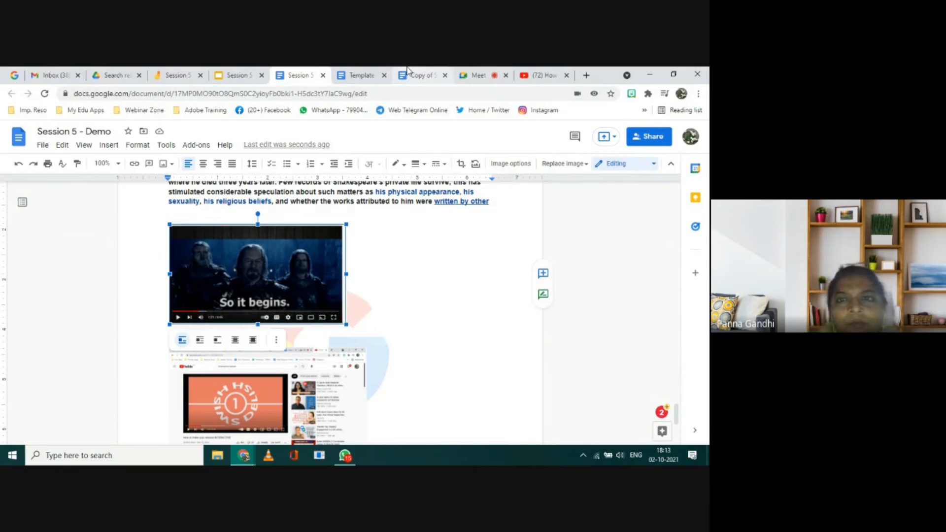
click(547, 76)
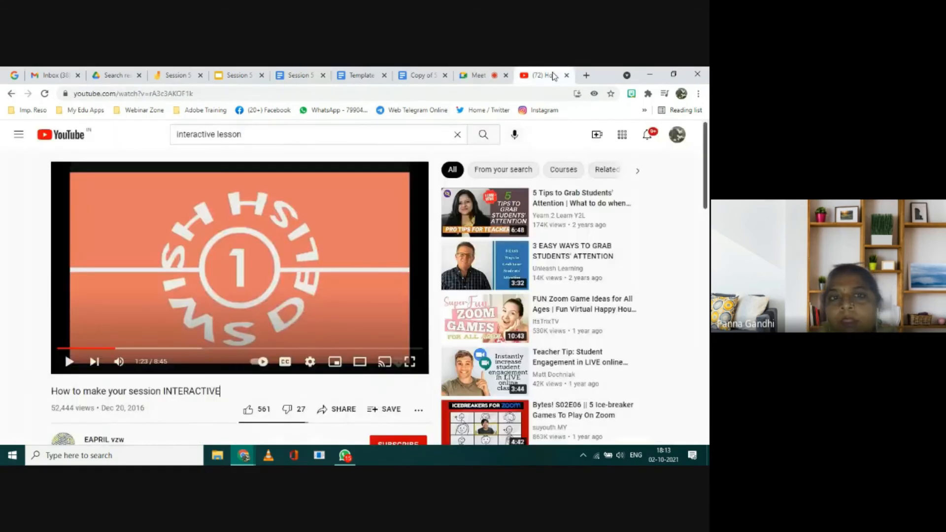
click(200, 93)
key(ctrl+c)
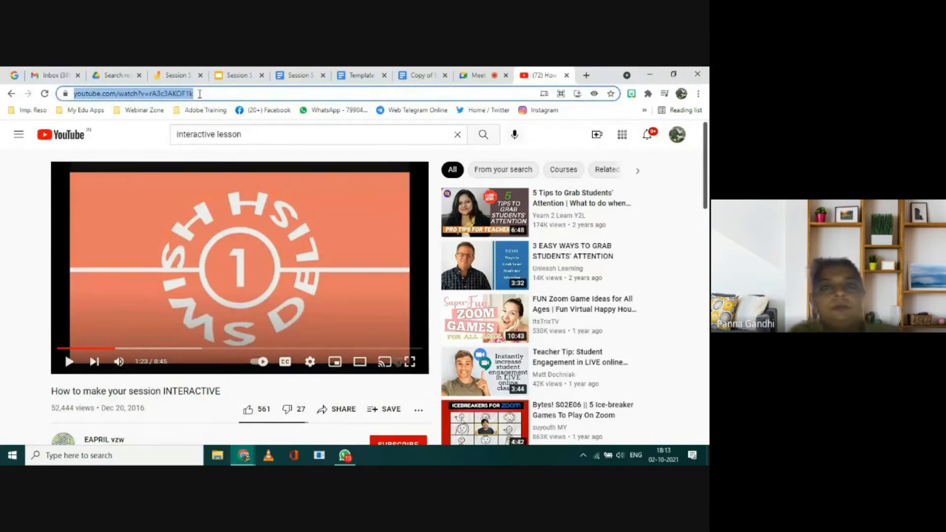
click(290, 78)
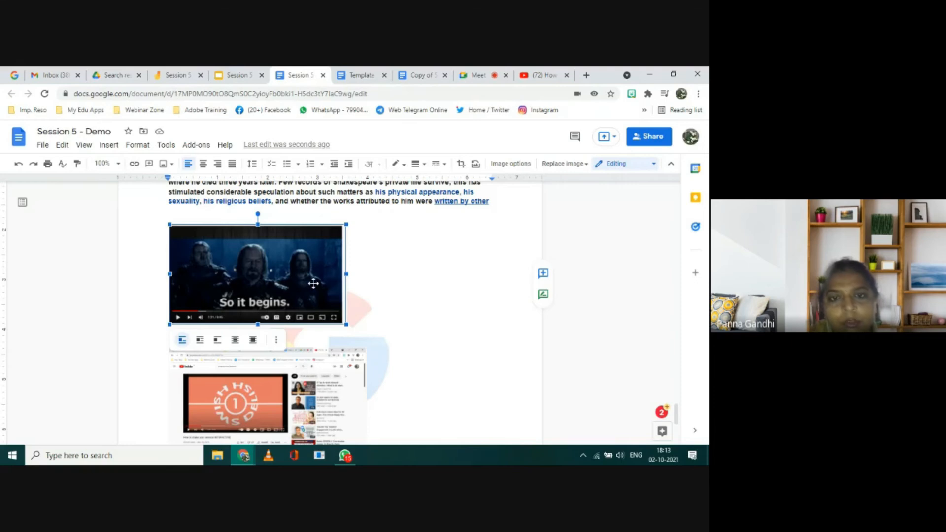
Step: Link the "So it begins." screenshot in the document to the copied YouTube address, youtube.com/watch?v=rA3c3AKOF1k
click(365, 280)
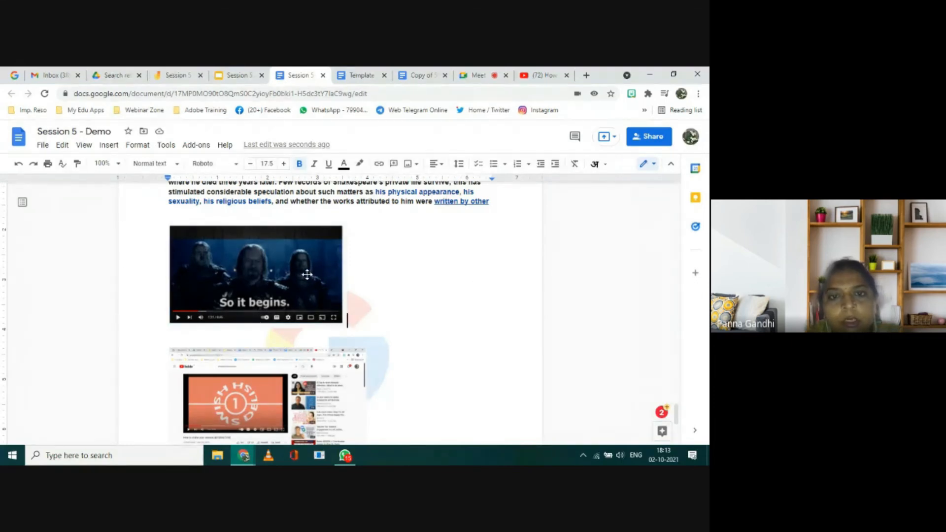
click(307, 274)
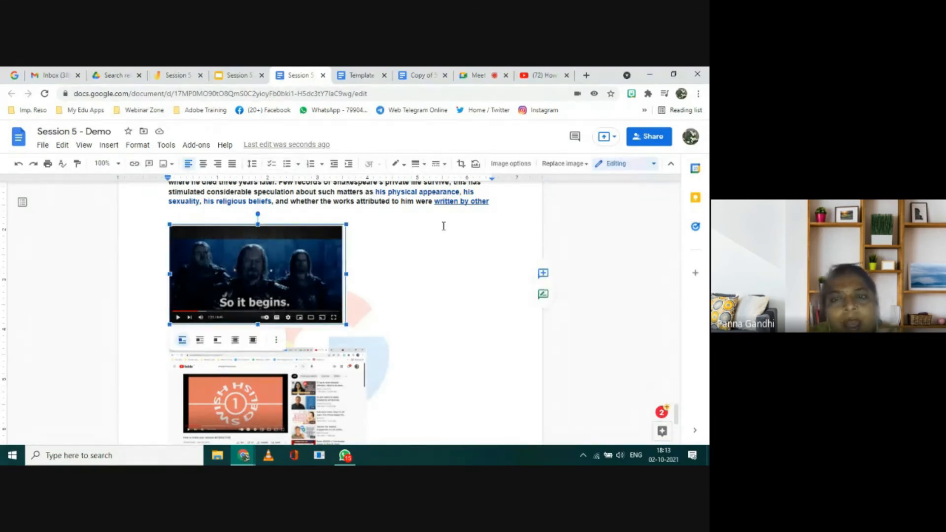
click(107, 147)
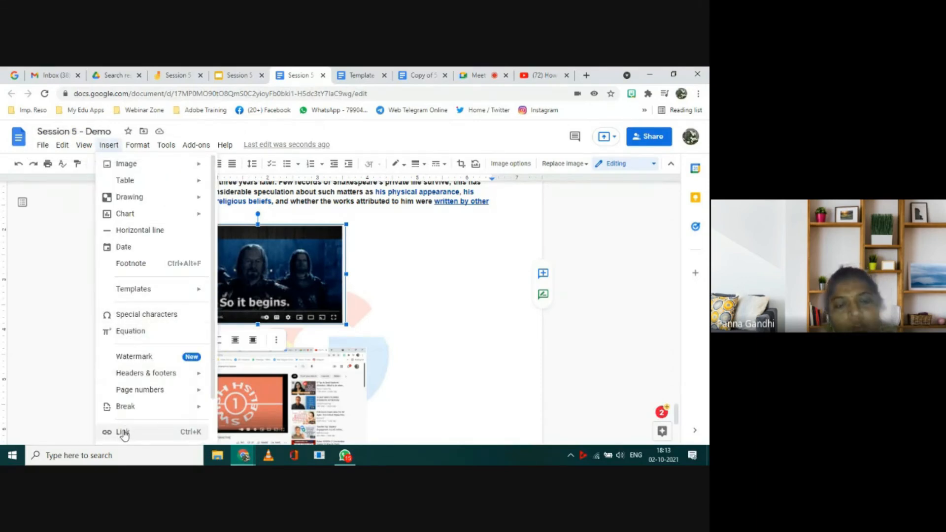
scroll(124, 433, down, 1)
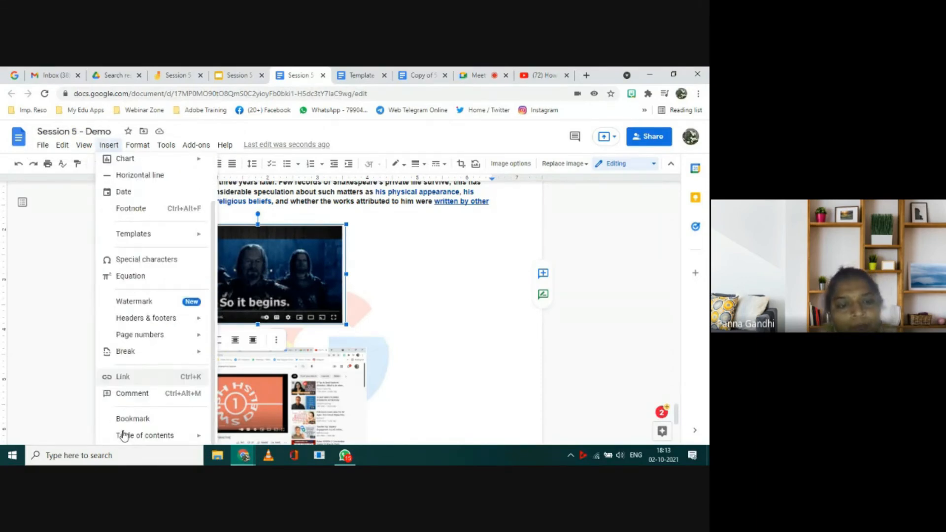
click(120, 378)
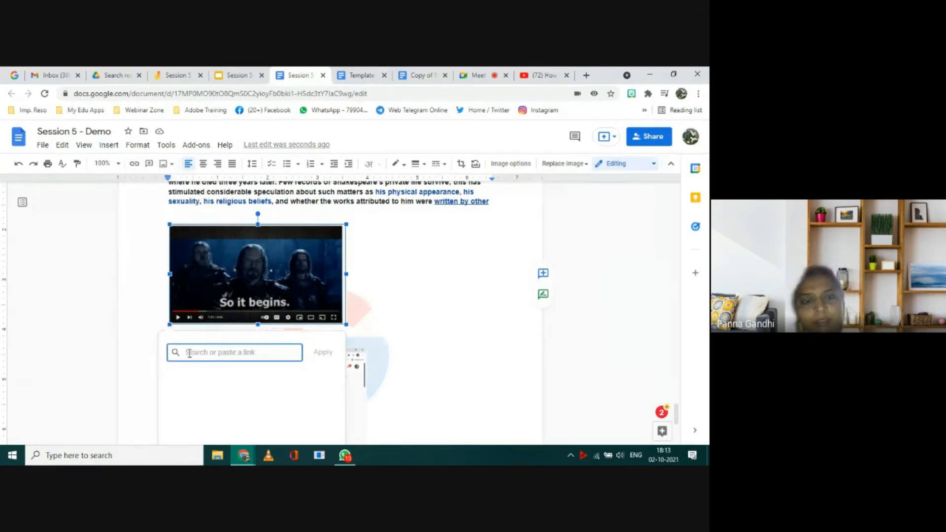
key(ctrl+v)
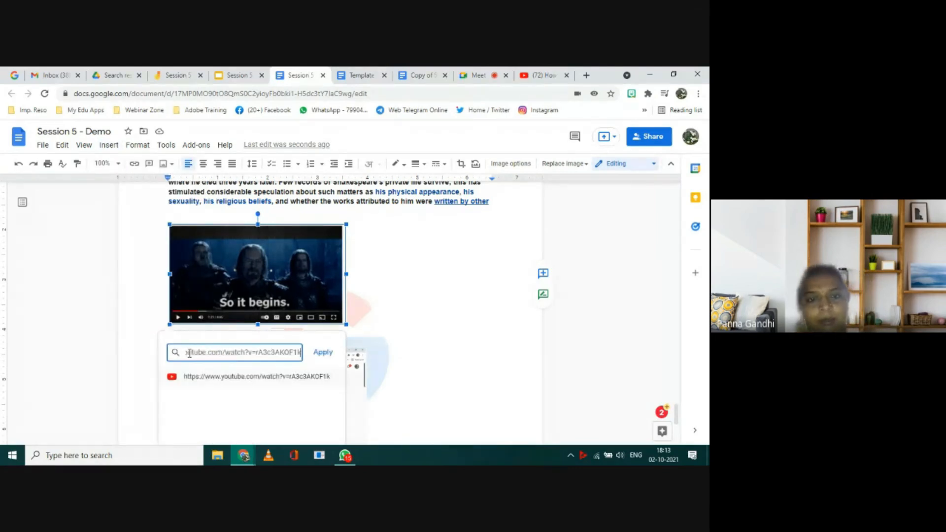
click(323, 353)
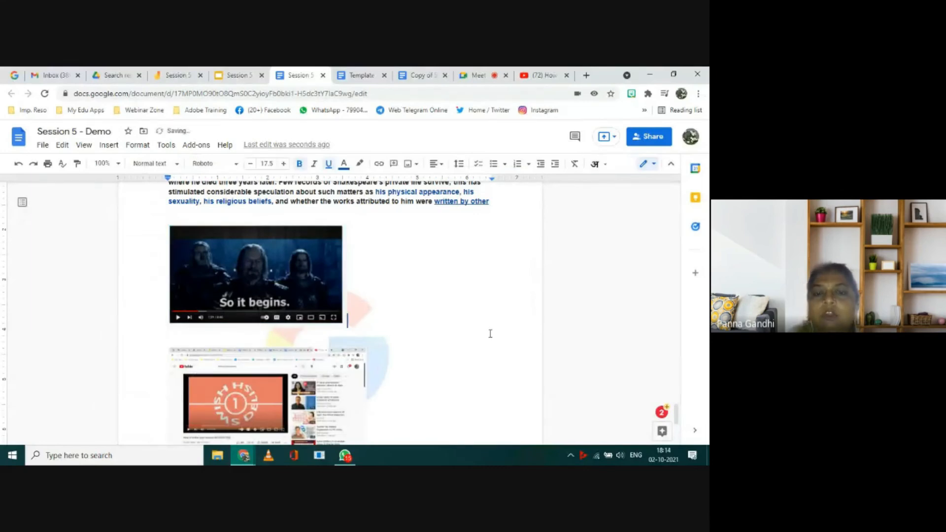
Step: Open the YouTube video through the link attached to the "So it begins." screenshot
scroll(490, 333, down, 2)
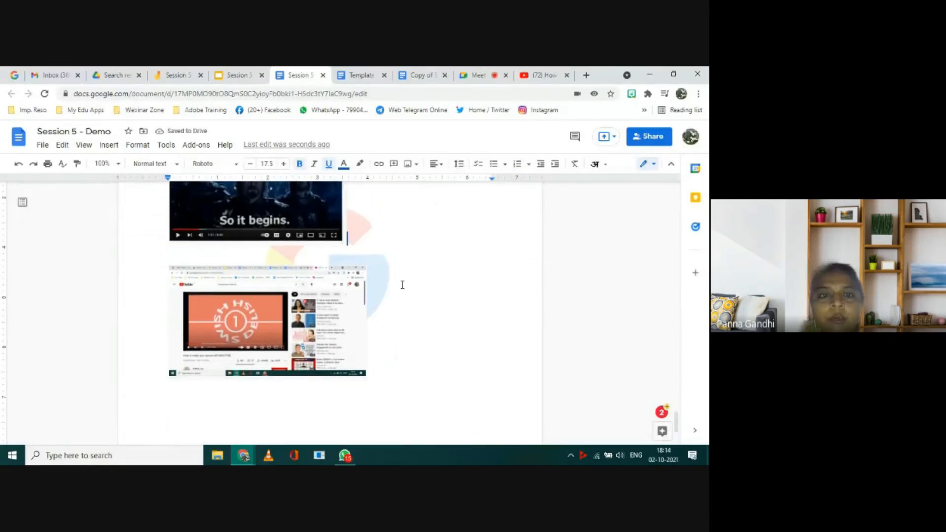
click(247, 211)
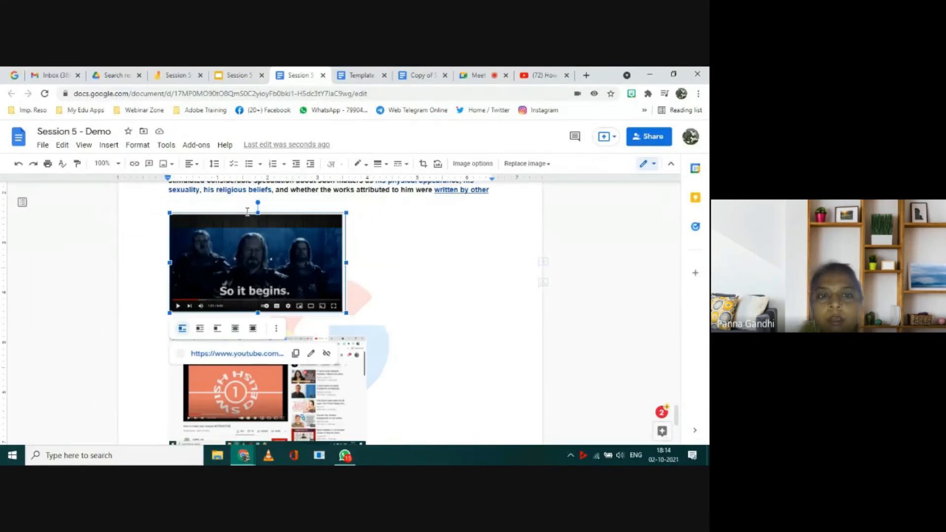
click(240, 354)
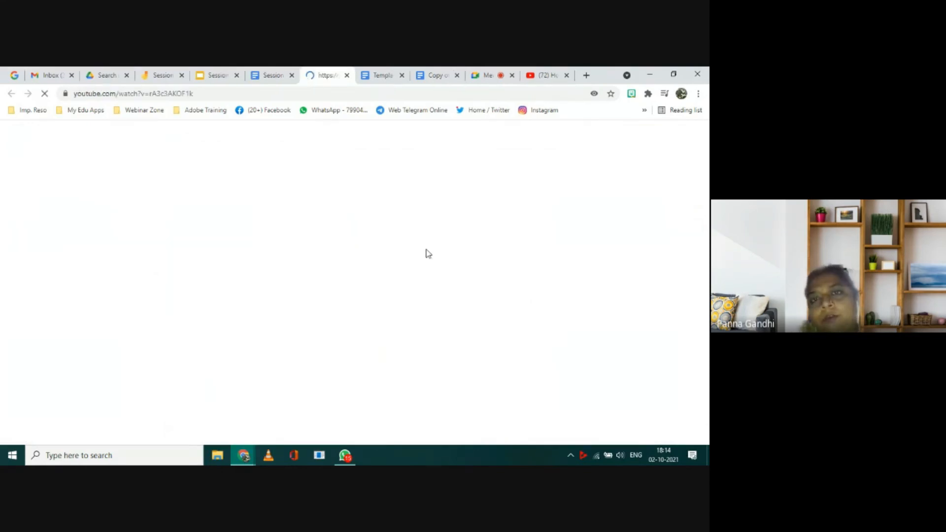
click(567, 76)
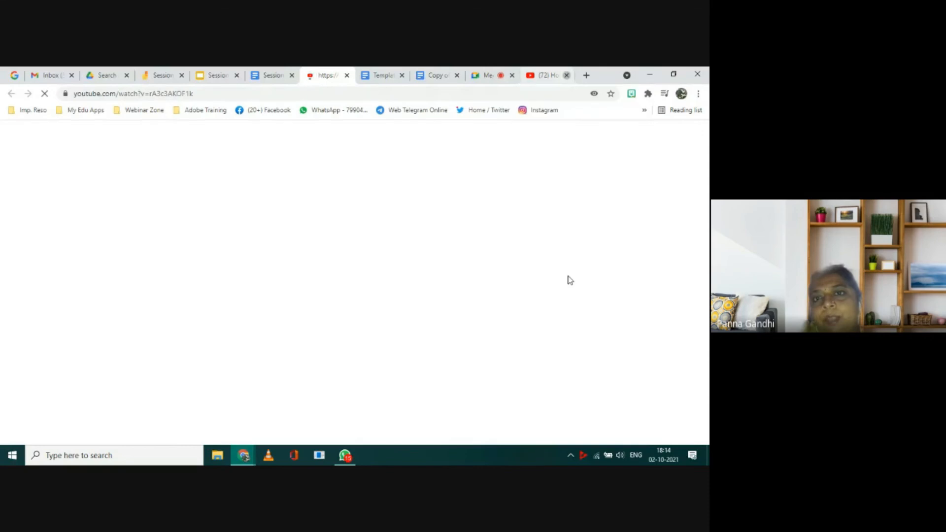
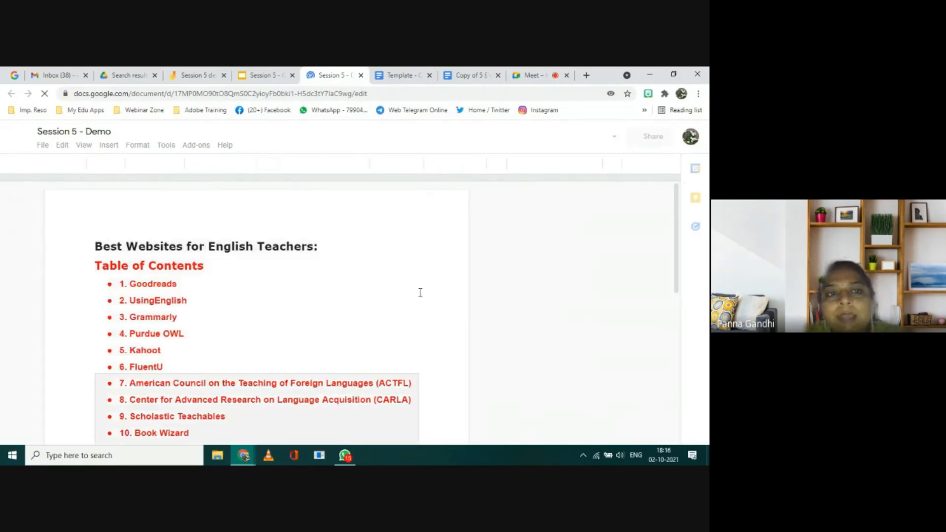
Step: Look through the Session 5 - Demo document from the table of contents to the HYPERDOC for Language Class section
scroll(420, 292, down, 7)
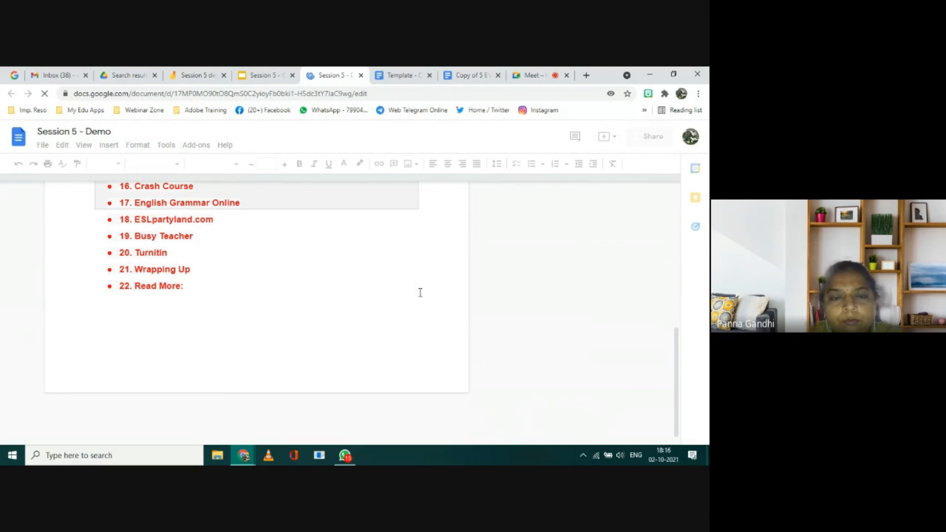
scroll(420, 292, down, 5)
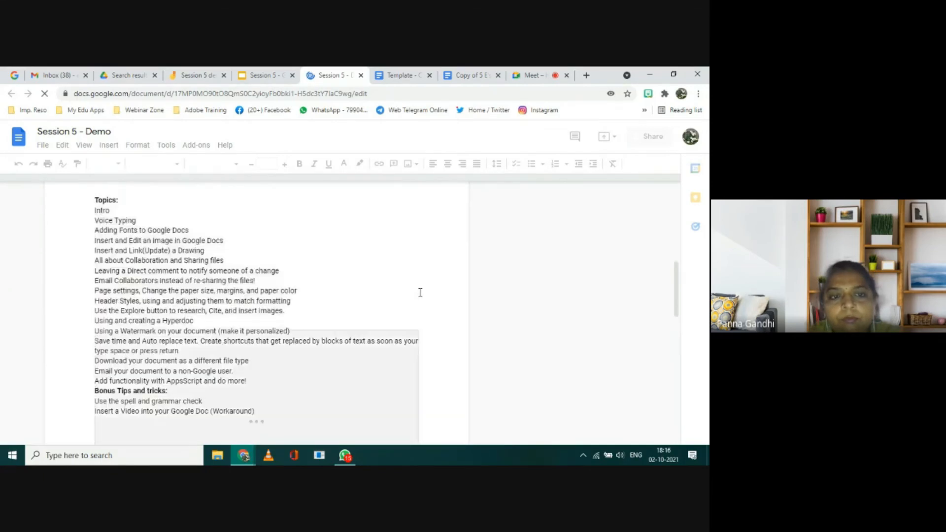
scroll(421, 292, down, 5)
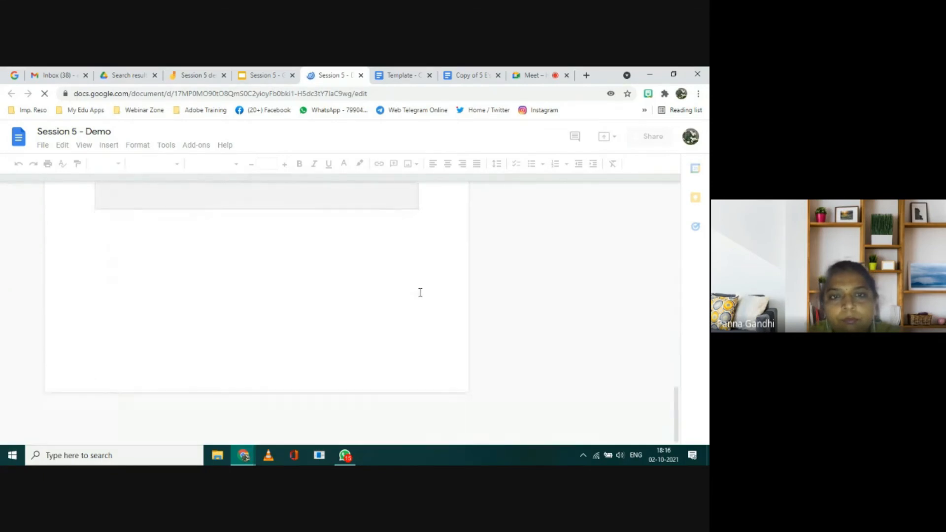
scroll(421, 292, down, 5)
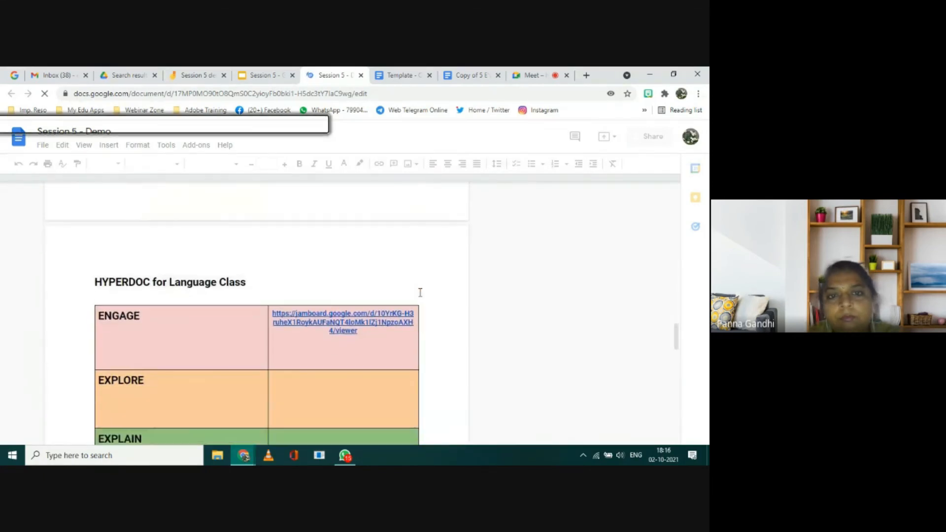
scroll(420, 292, down, 3)
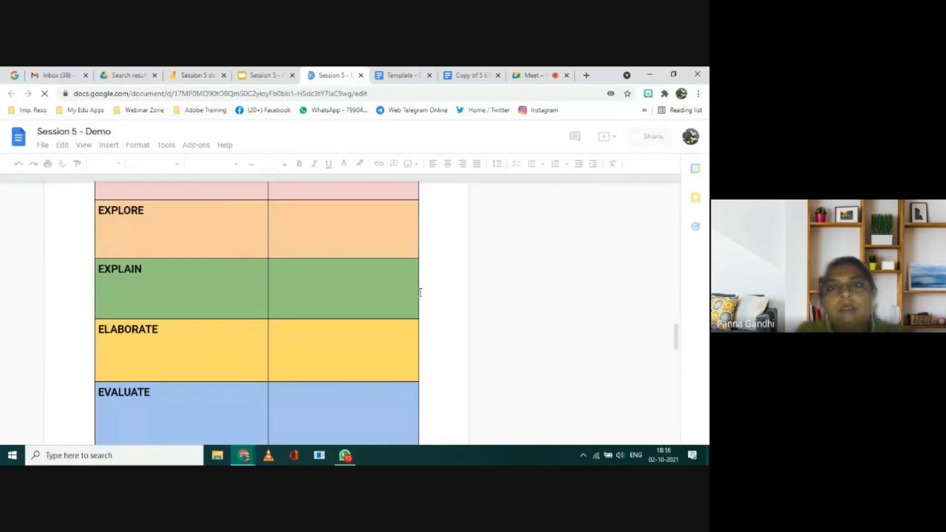
Step: Review the Template - Creative Writing Challenge document from its Engage section through Extend
click(402, 78)
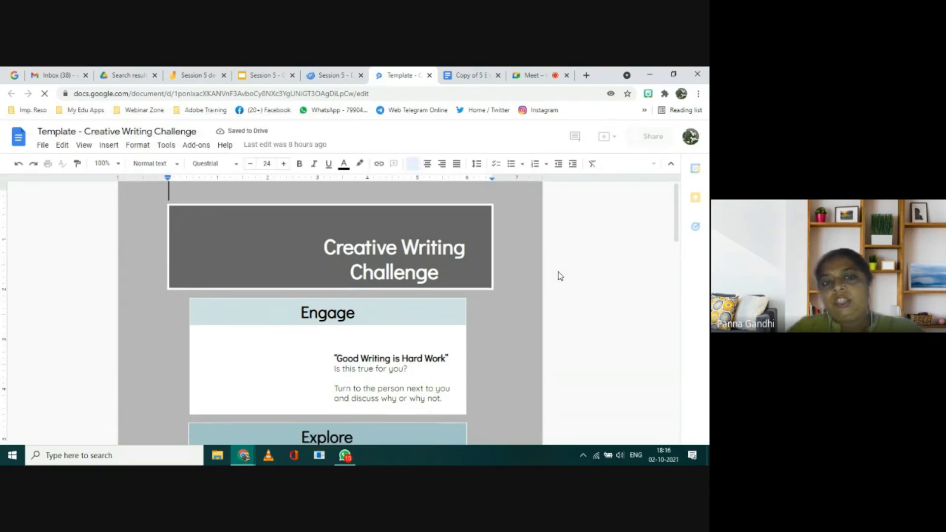
scroll(560, 276, down, 2)
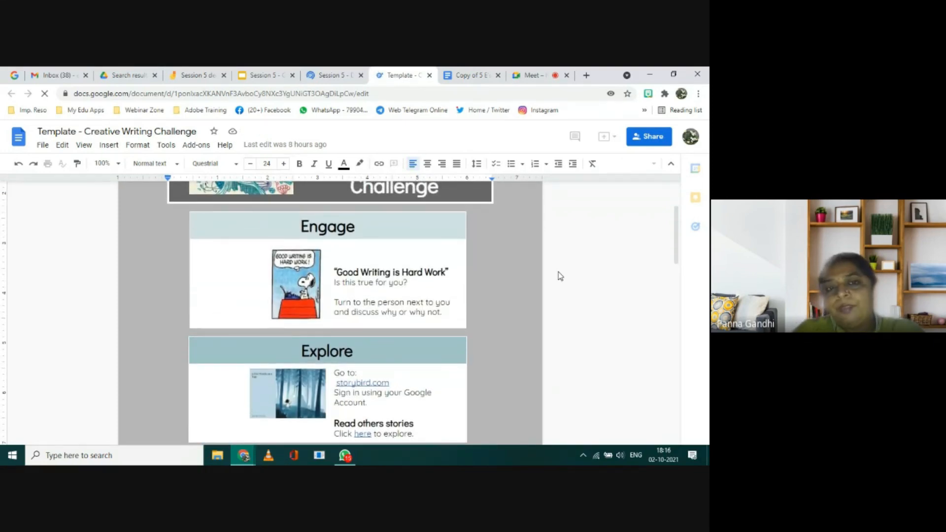
scroll(560, 276, down, 4)
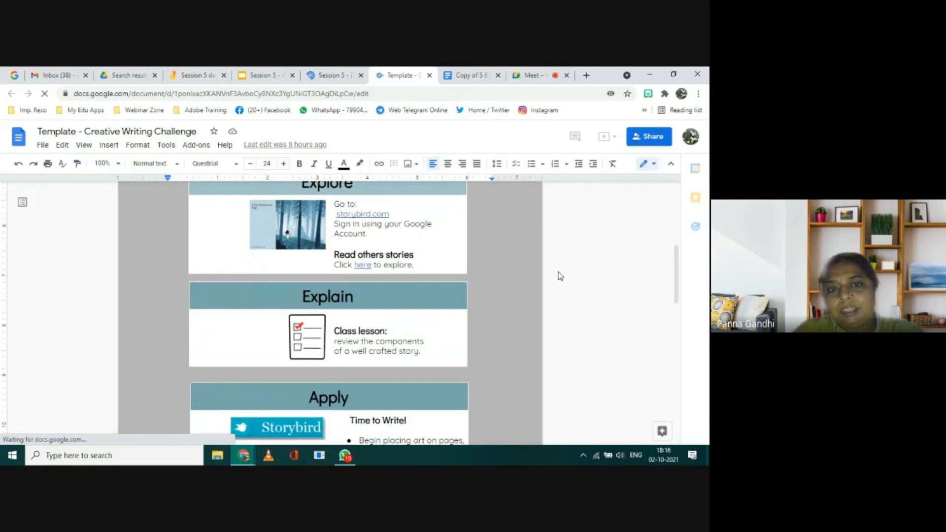
scroll(560, 276, down, 7)
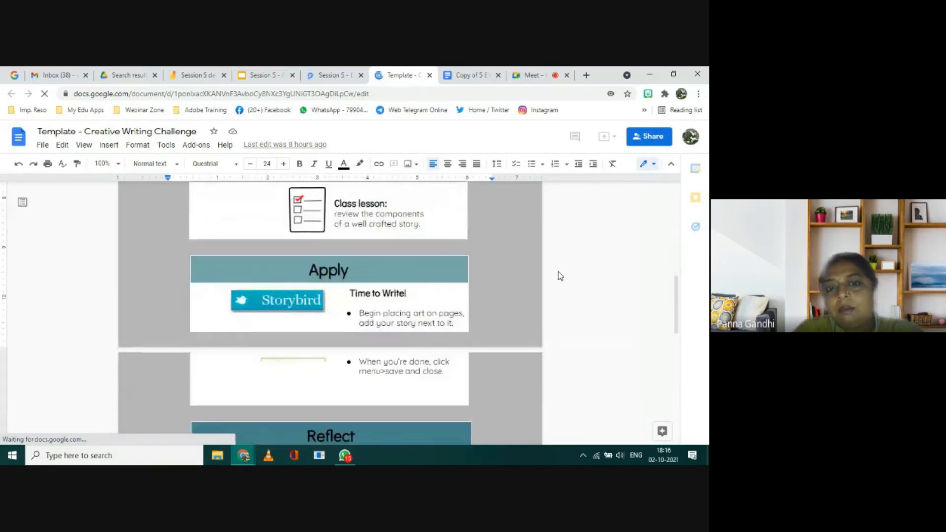
scroll(560, 275, down, 4)
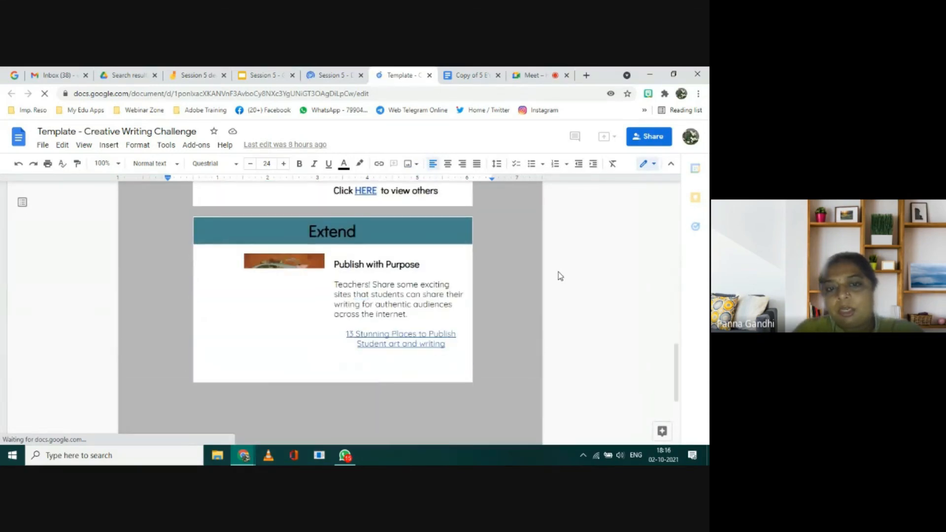
scroll(559, 274, up, 20)
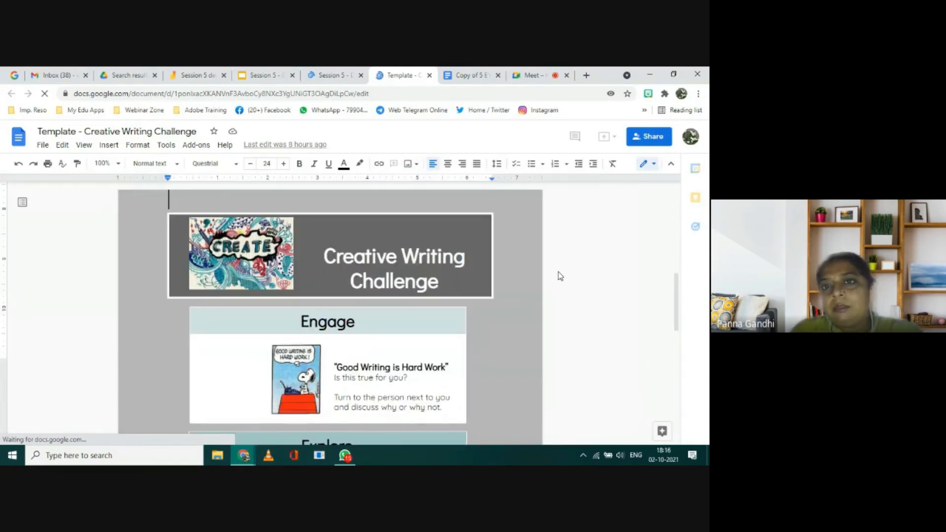
Step: Examine the Engage, Explore, Explain, Elaborate and Evaluate sections of Copy of 5 E's Lesson Plan Template
click(469, 79)
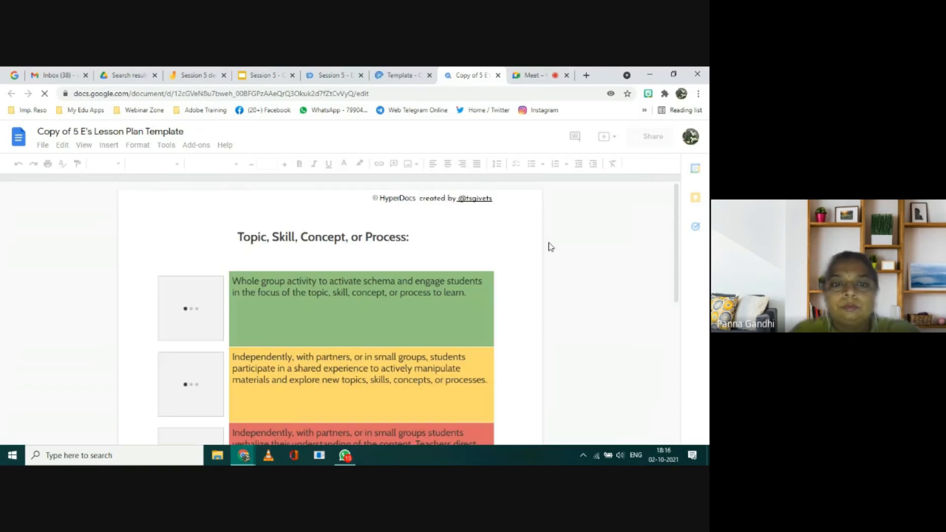
scroll(550, 246, down, 1)
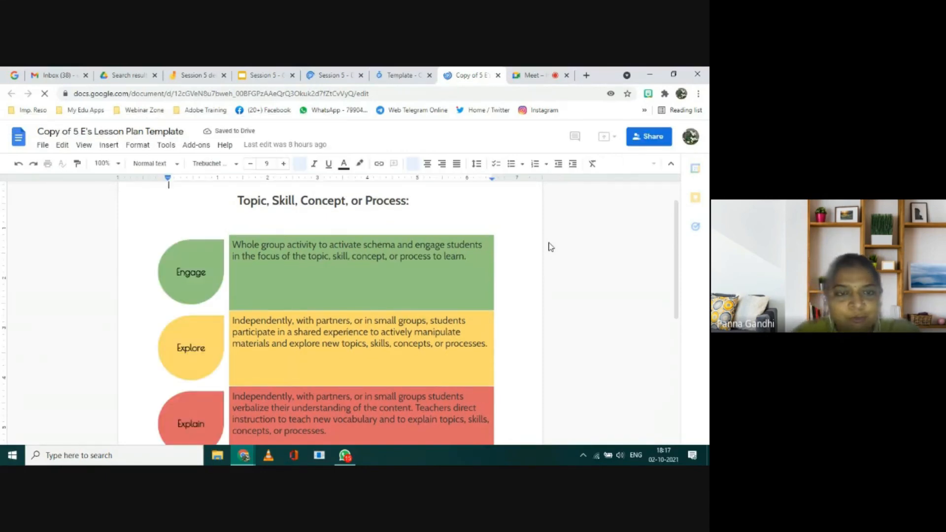
scroll(551, 247, down, 3)
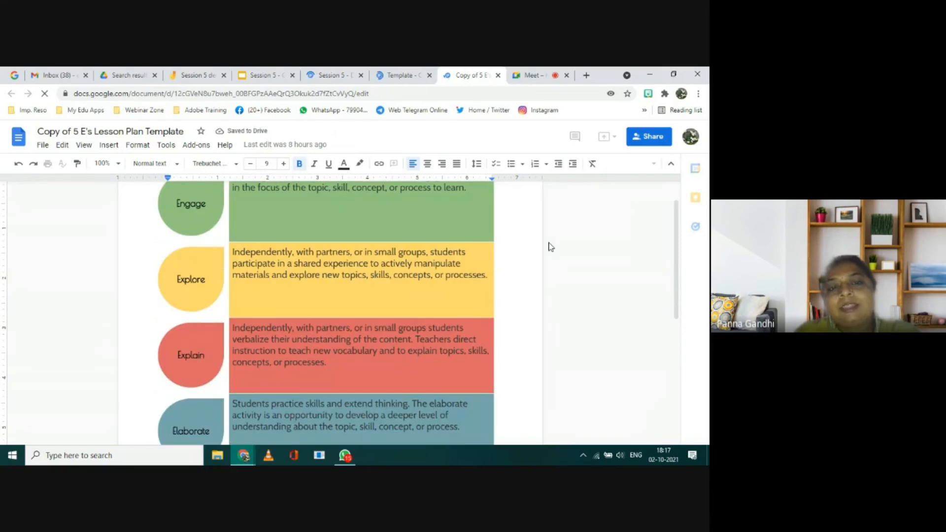
scroll(551, 247, up, 1)
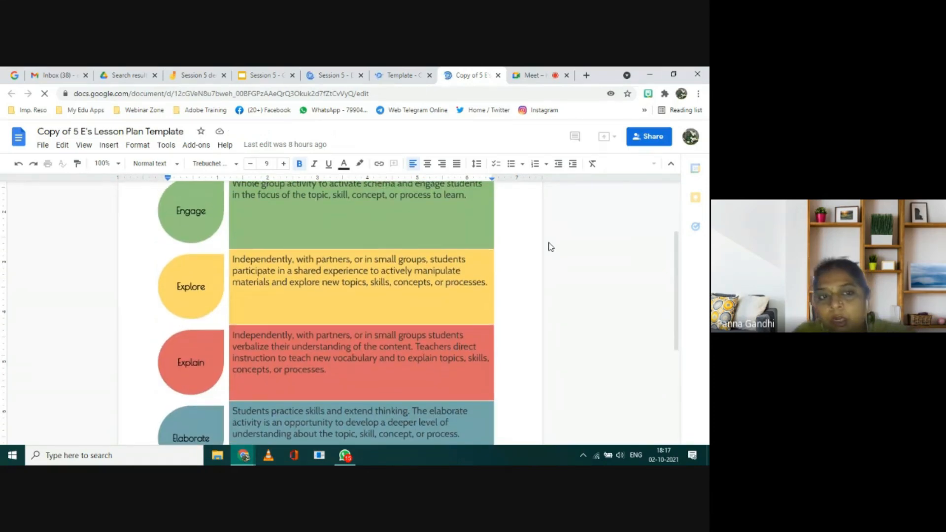
scroll(551, 247, up, 1)
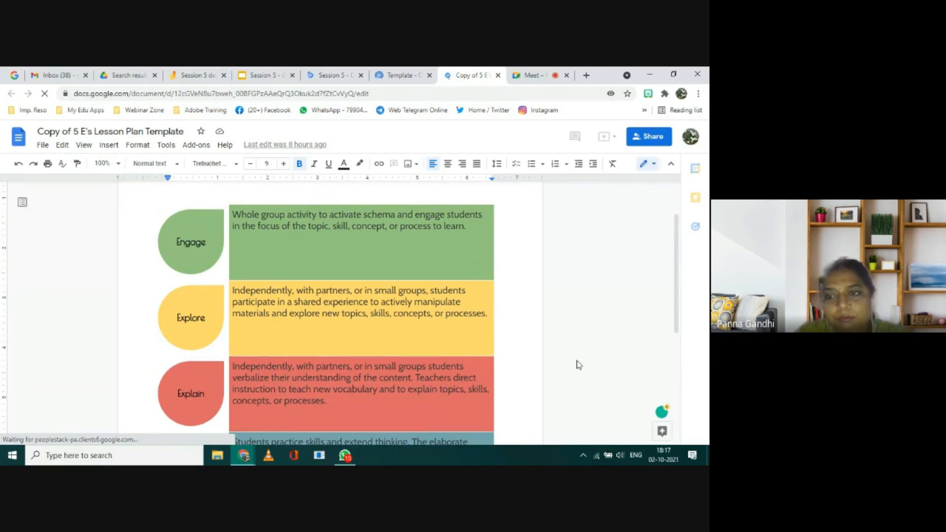
click(513, 314)
scroll(514, 315, down, 5)
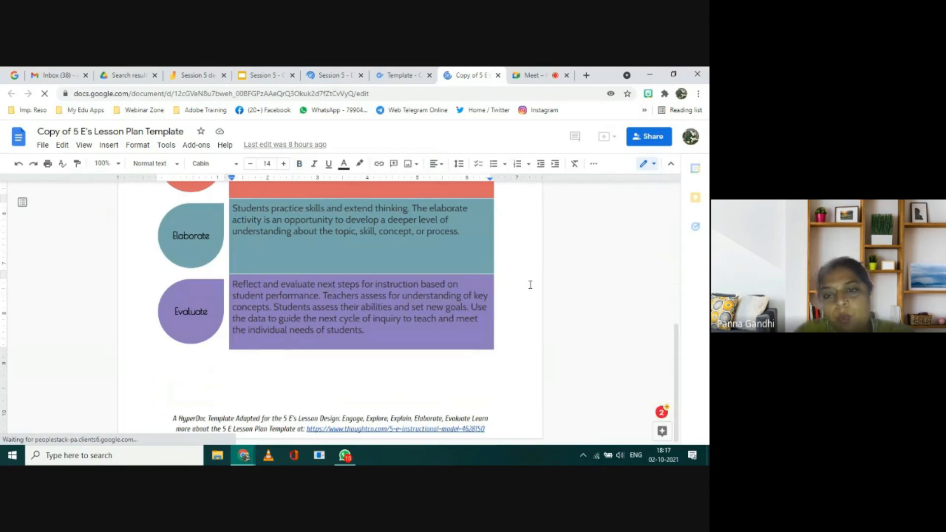
scroll(531, 285, up, 5)
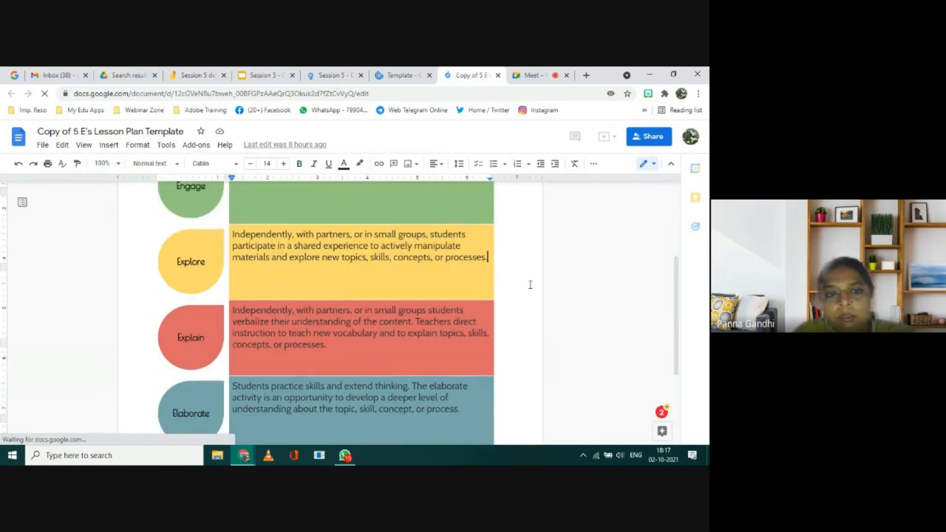
scroll(530, 285, up, 1)
scroll(530, 285, down, 2)
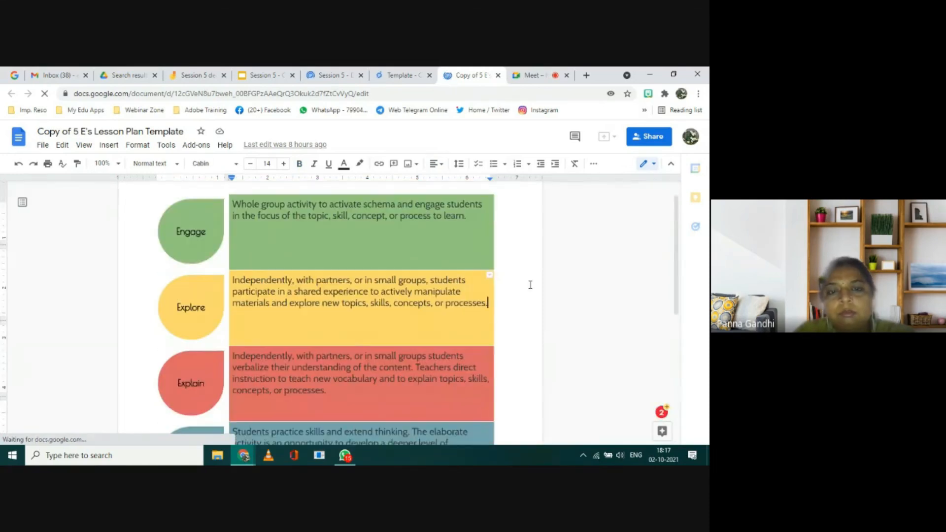
scroll(530, 285, up, 1)
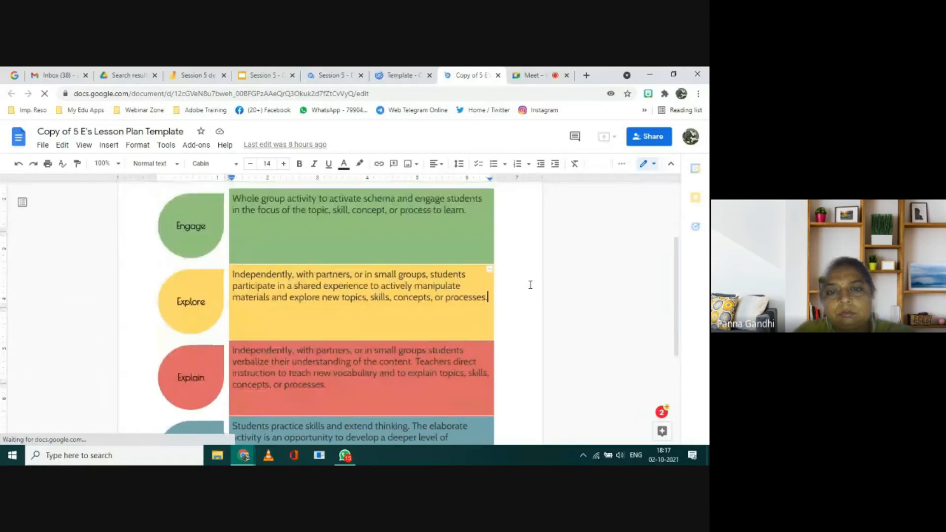
scroll(530, 285, up, 1)
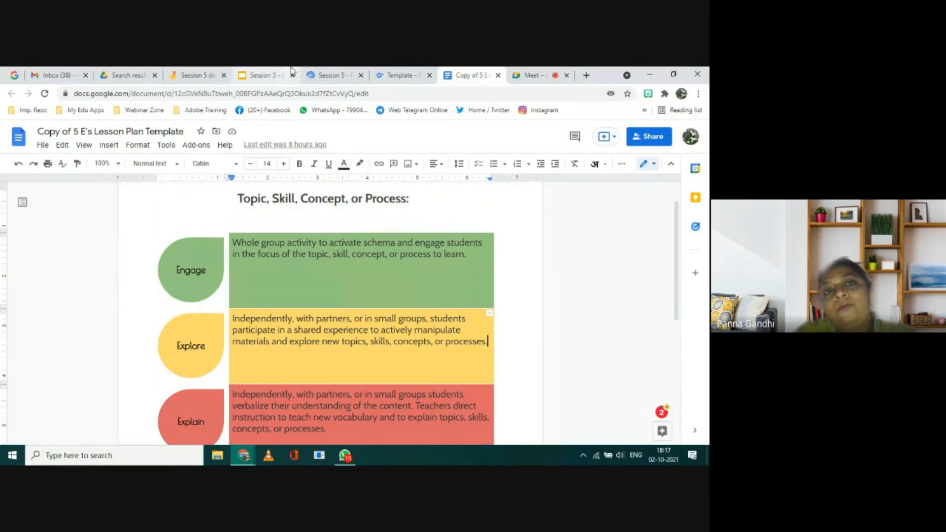
Step: Check the HyperDoc slide in the Session 5 presentation and review the HYPERDOC for Language Class table in Session 5 - Demo
click(264, 75)
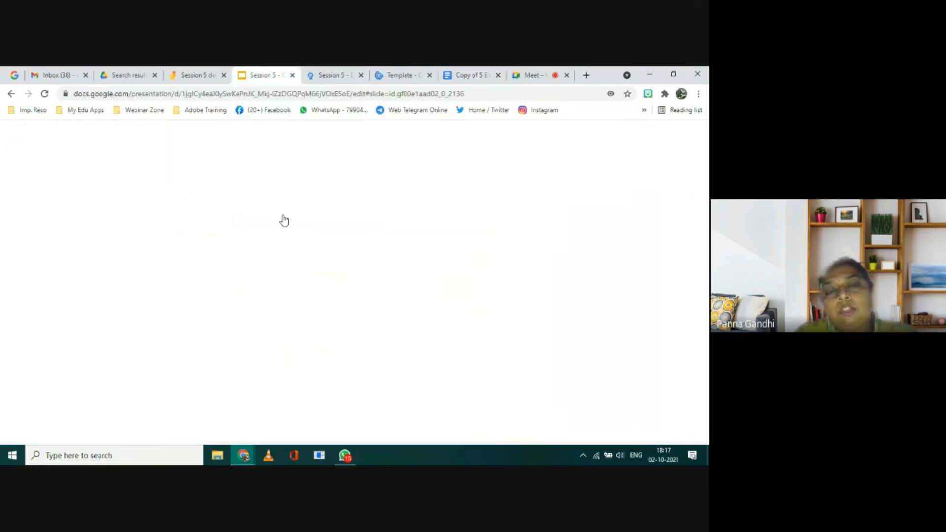
click(335, 76)
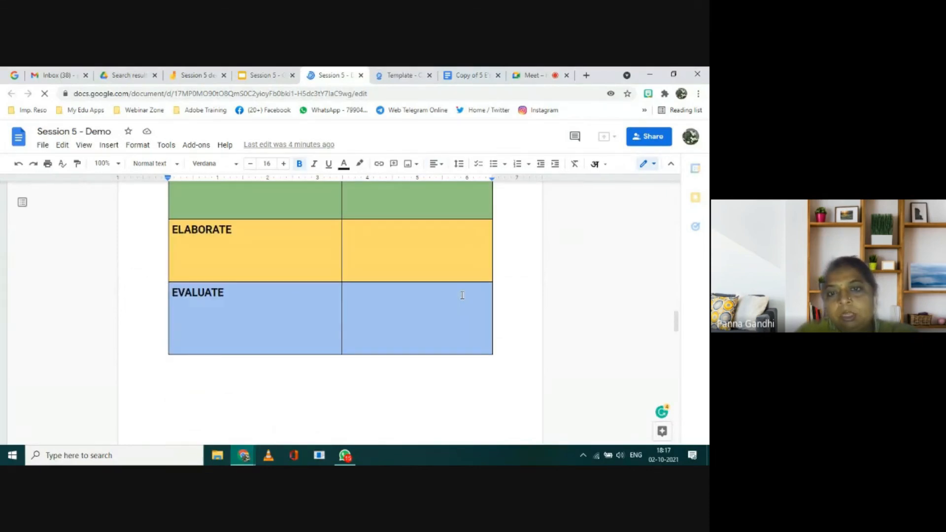
scroll(462, 295, up, 4)
scroll(462, 295, down, 2)
scroll(462, 295, up, 2)
scroll(462, 296, down, 1)
scroll(518, 291, up, 1)
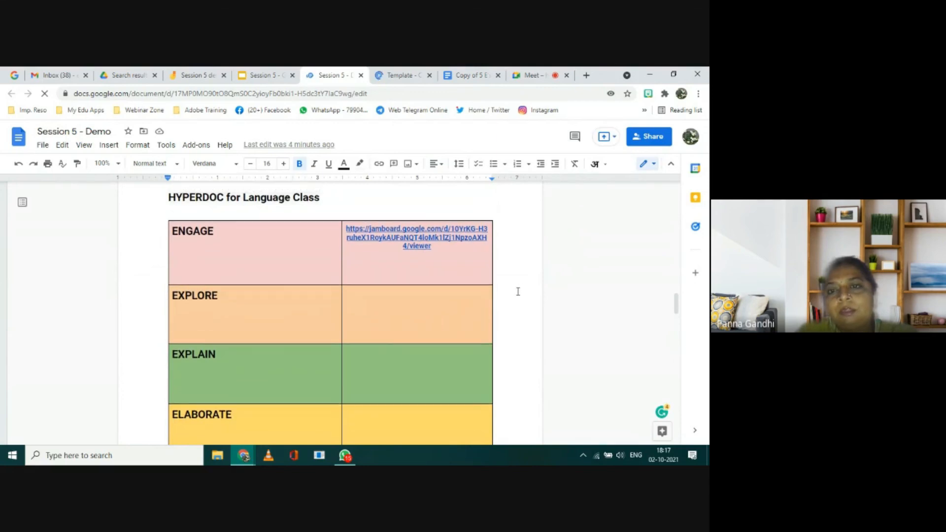
scroll(518, 292, up, 1)
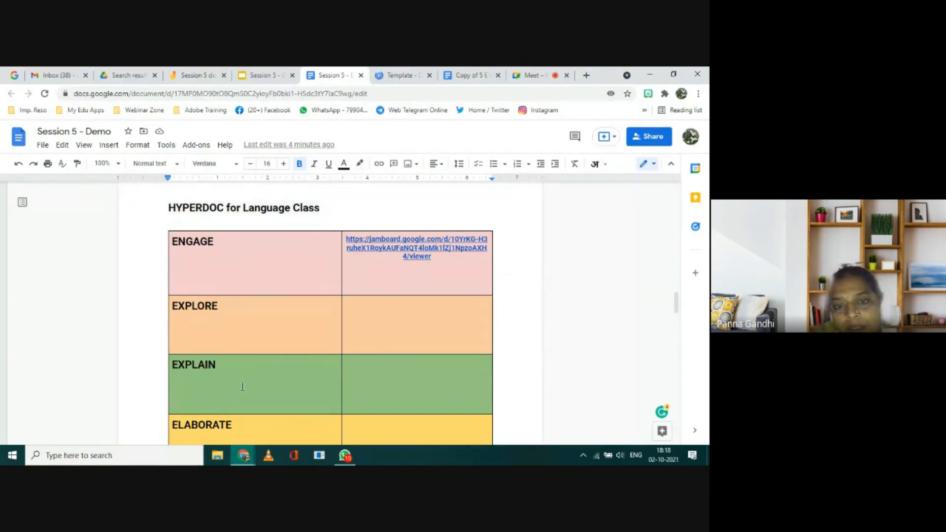
scroll(241, 414, down, 2)
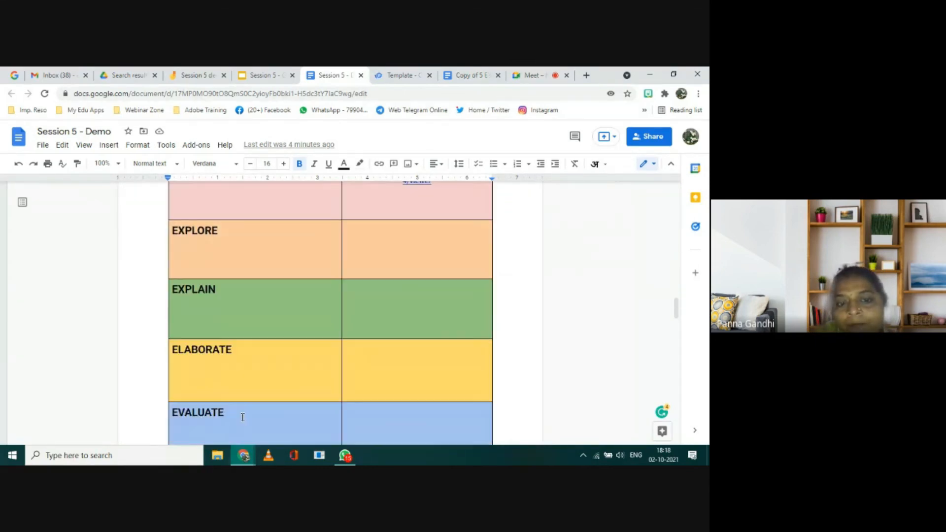
scroll(240, 404, up, 3)
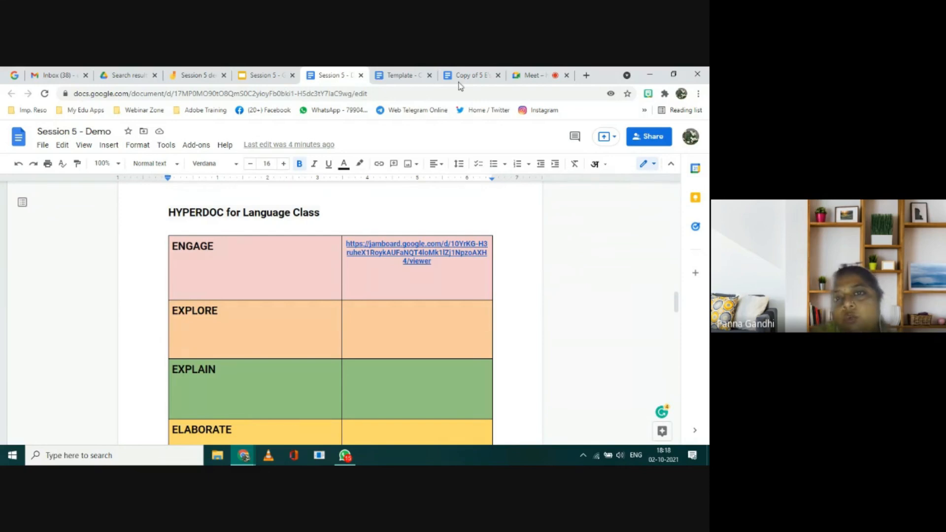
Step: Revisit the 5 E's Lesson Plan Template and the Creative Writing Challenge template to compare their hyperdoc layouts
click(480, 75)
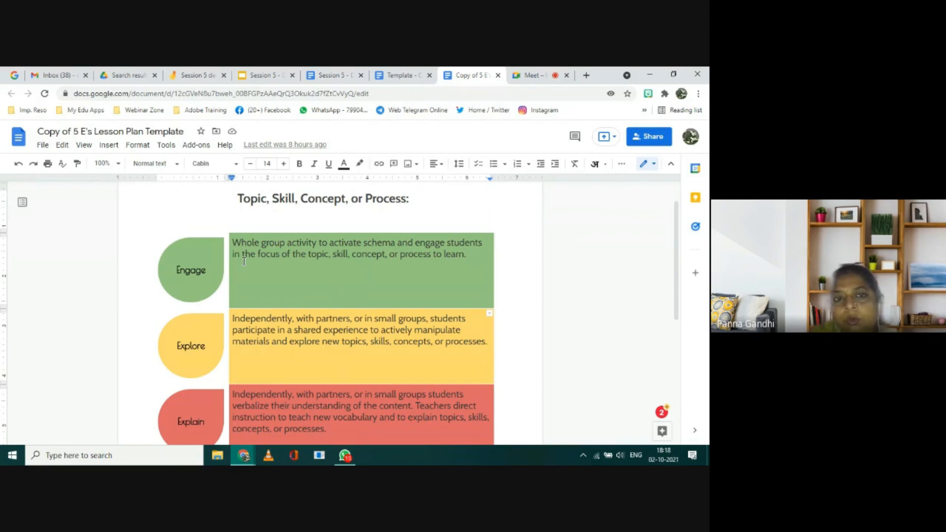
click(397, 75)
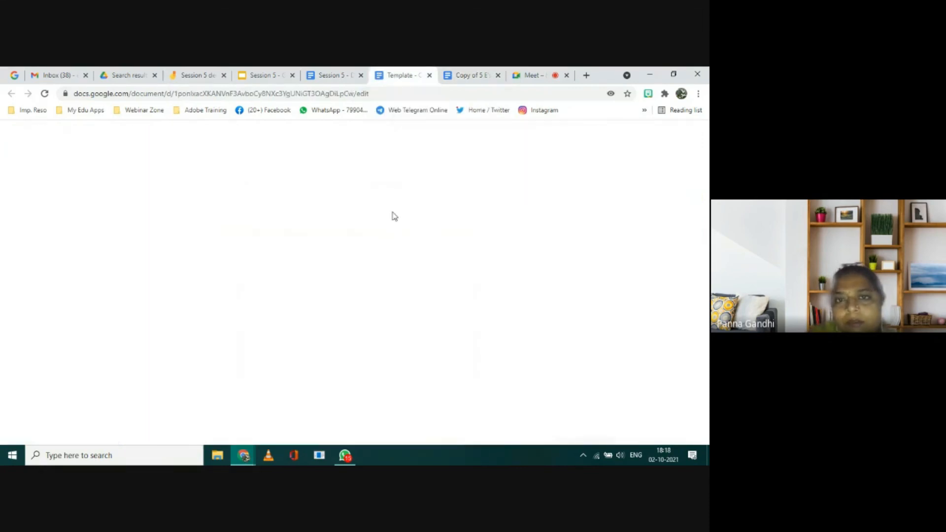
scroll(327, 354, down, 2)
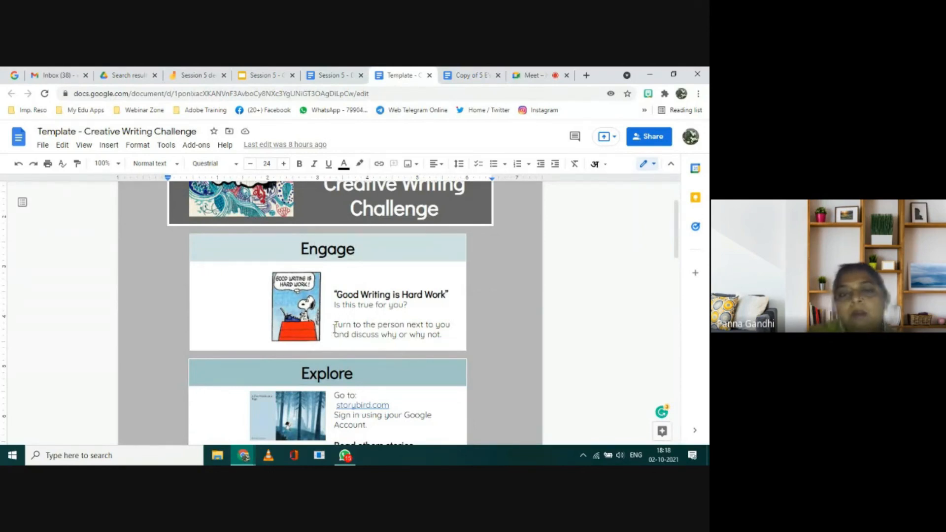
Step: Return to Session 5 - Demo, view its topics list and Shakespeare image, and go back to the hyperdoc table
click(334, 78)
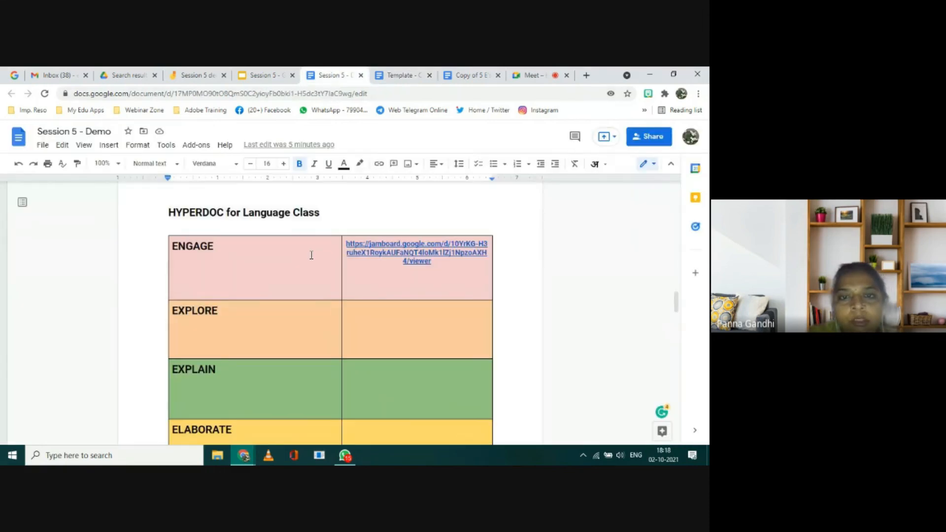
scroll(311, 255, up, 8)
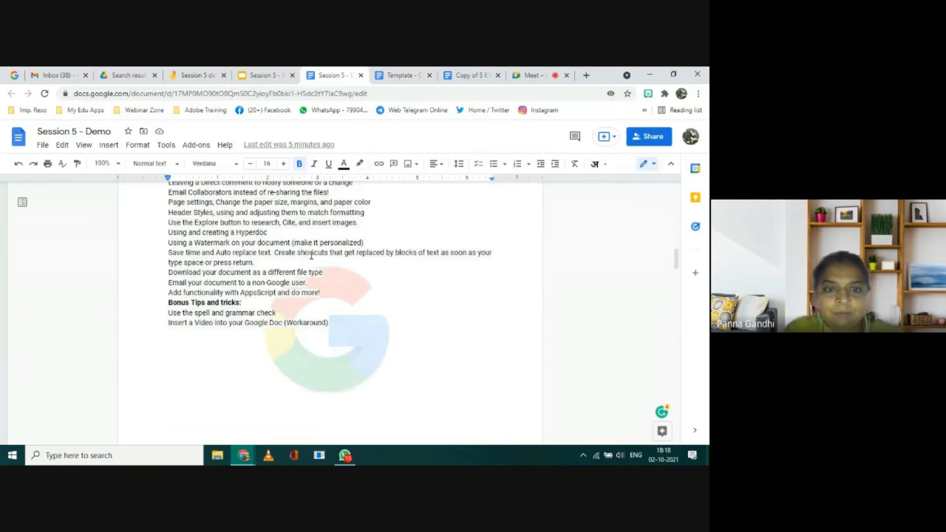
scroll(312, 254, down, 15)
scroll(312, 254, down, 8)
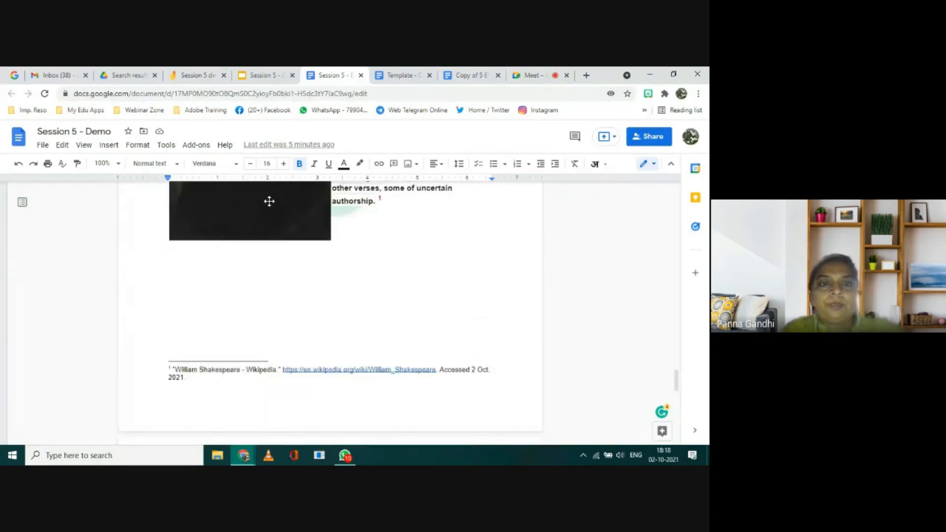
click(269, 201)
scroll(269, 201, up, 3)
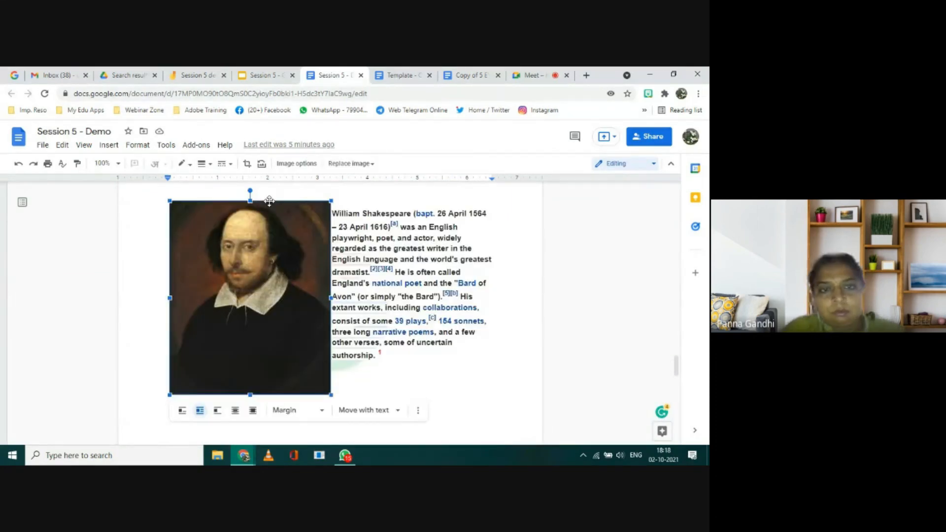
scroll(269, 201, up, 12)
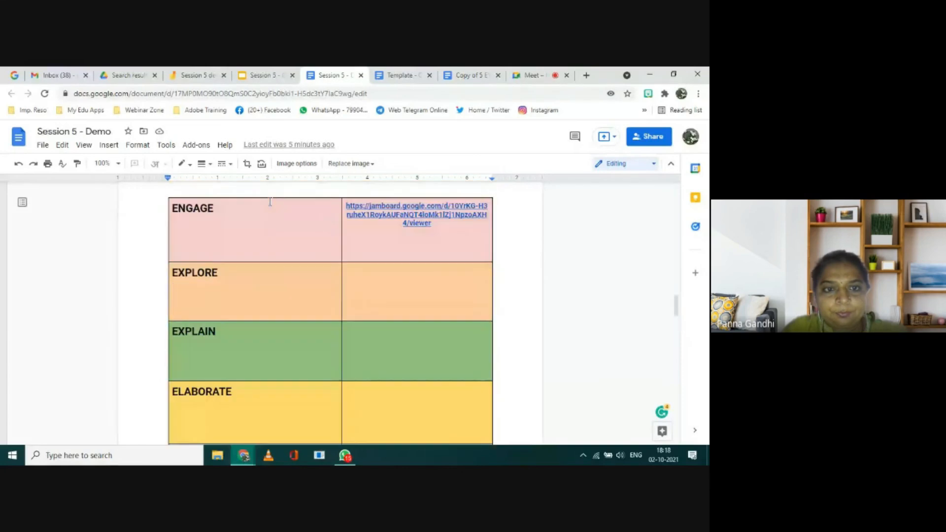
Step: Paste the copied Shakespeare portrait on a new line under the ENGAGE heading in the hyperdoc table
scroll(270, 202, up, 1)
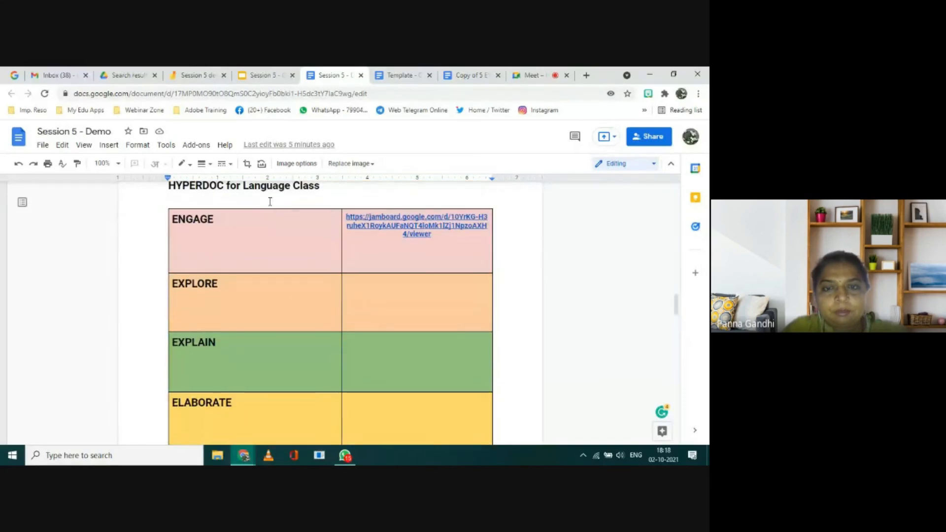
click(268, 232)
key(Return)
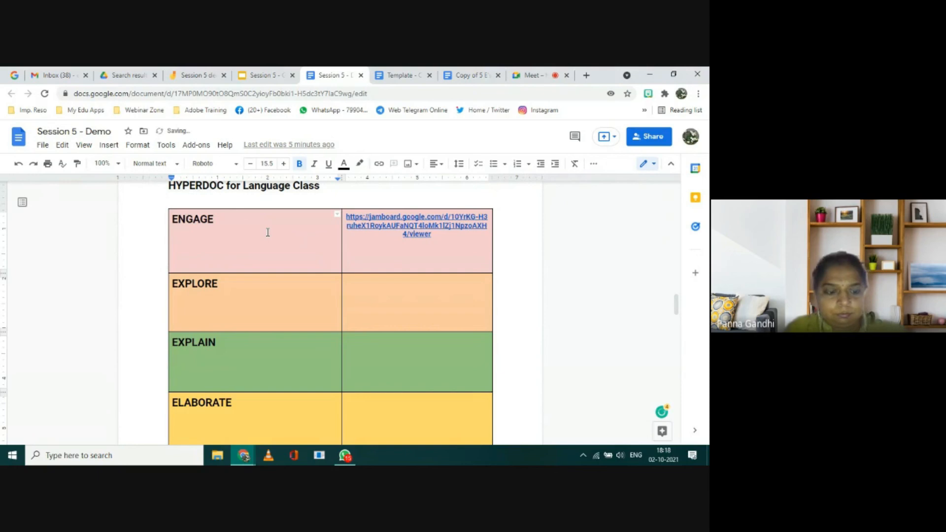
key(ctrl+v)
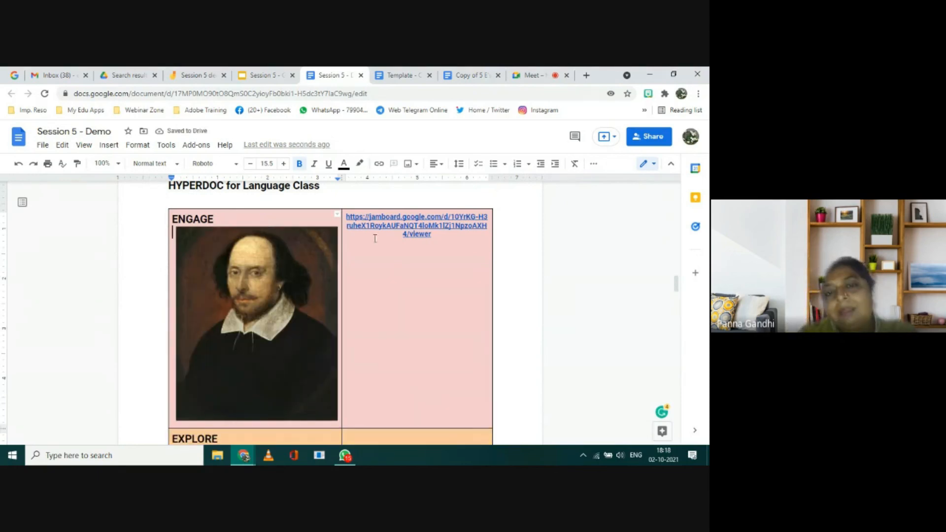
Step: Below the Jamboard link in the Engage row, add the instruction "Turn to your partner and discuss about this person/image."
click(440, 235)
key(Return)
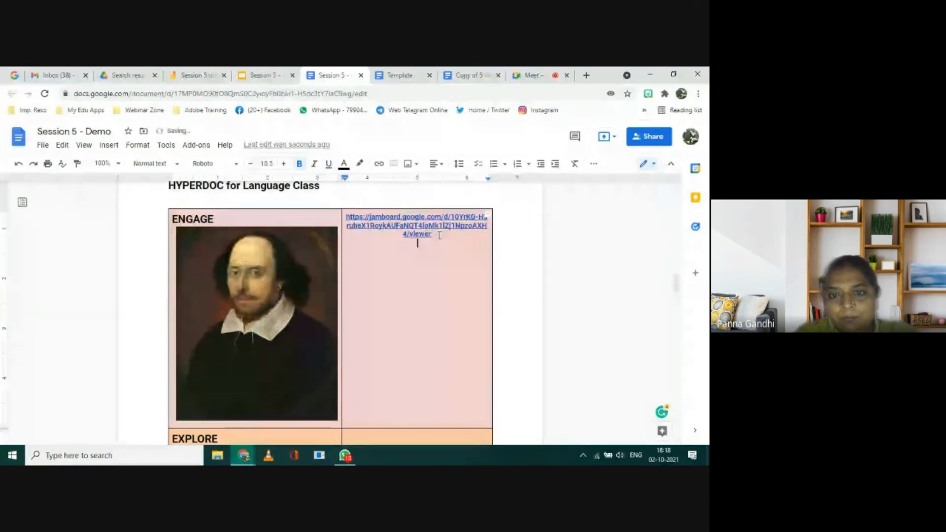
key(Return)
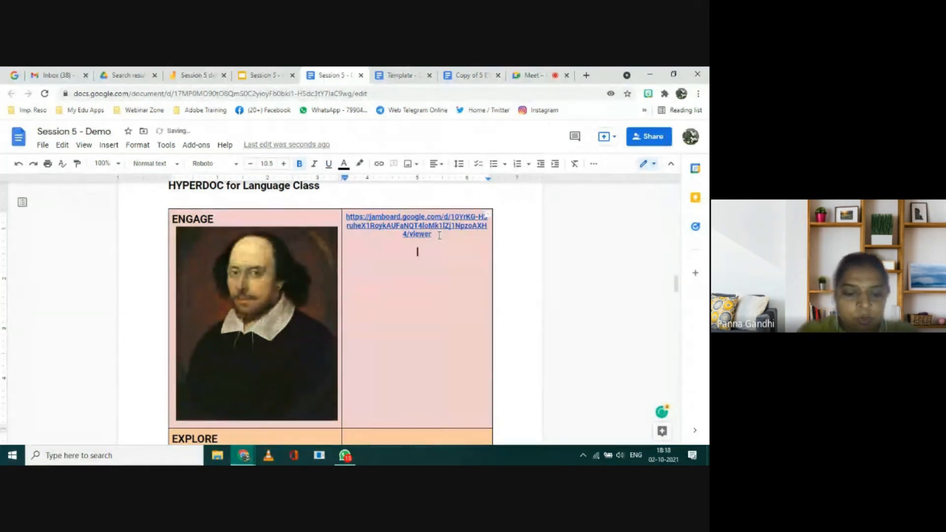
text(Turn to your )
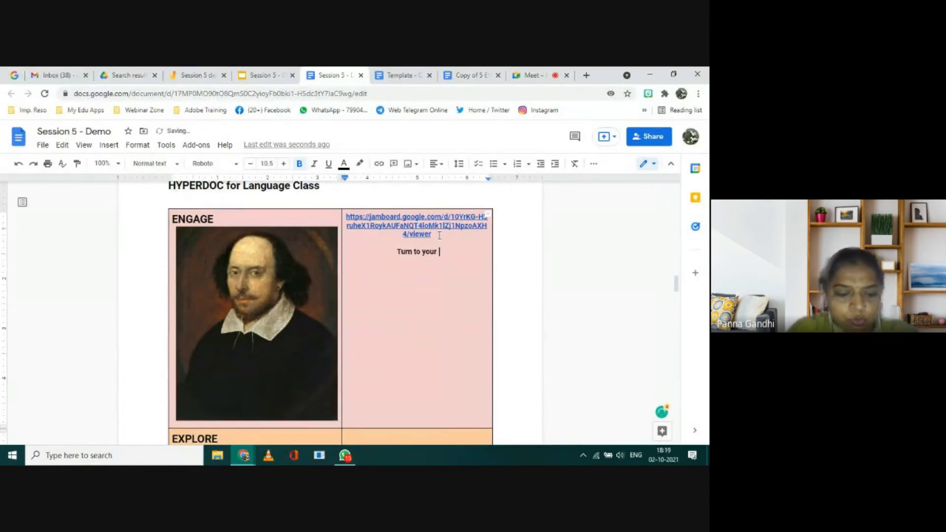
text(partner)
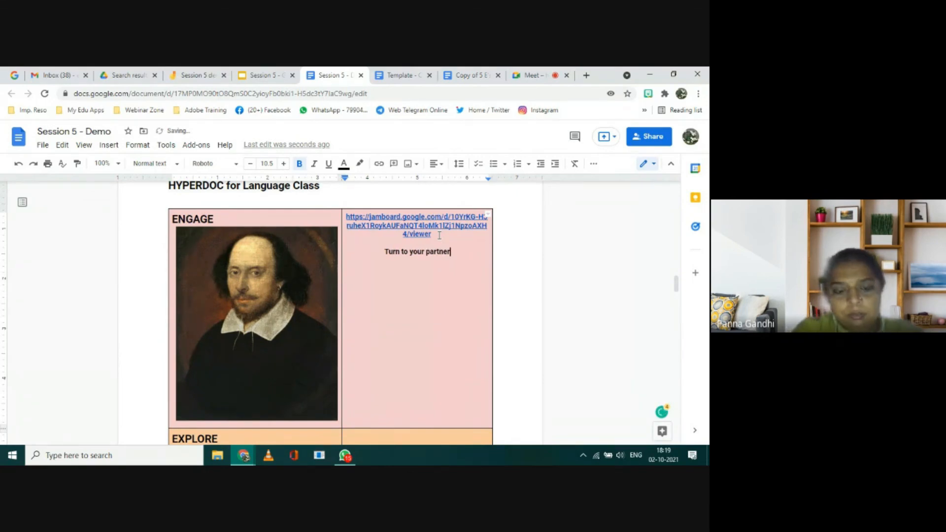
text( and discuss )
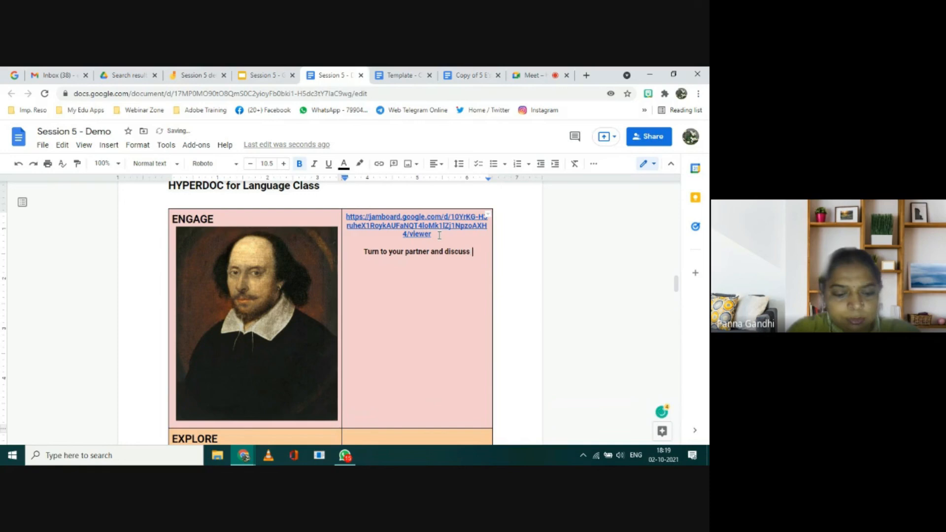
text(about this)
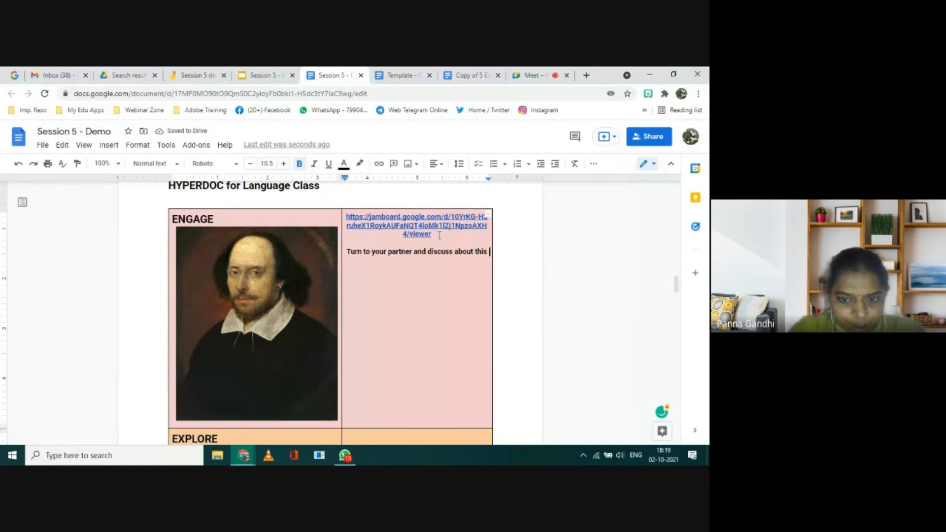
text(pe)
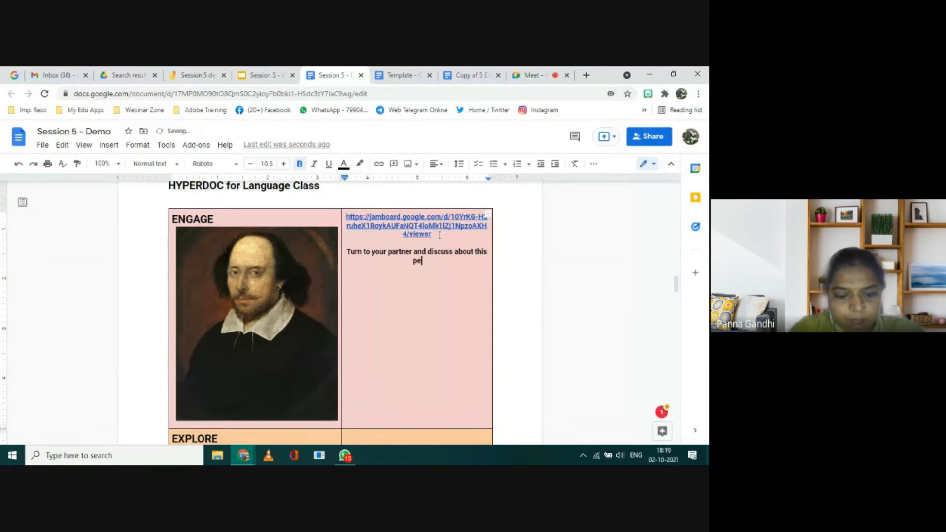
text(rson/image.)
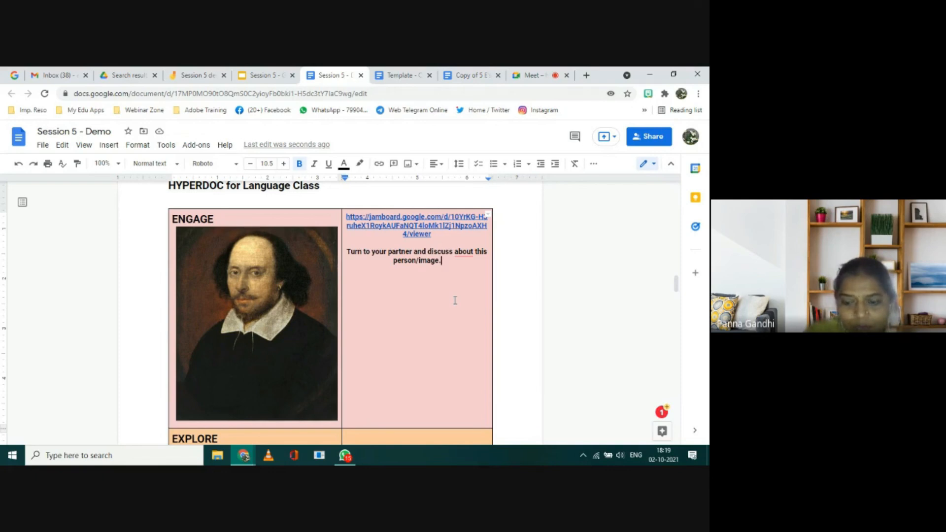
Step: Add a second instruction in the same cell, after a blank line: "Jot down your ideas on the Jamboard using the link"
key(Return)
key(Return)
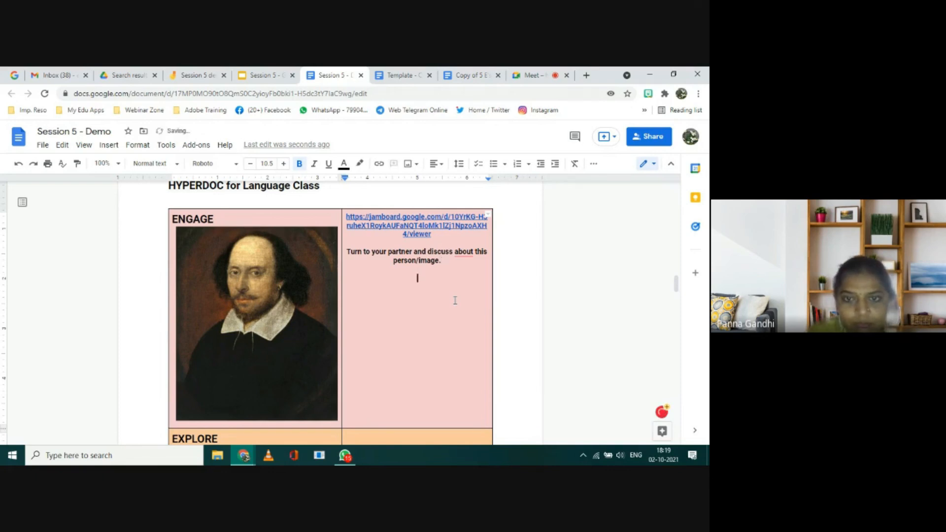
text(Jot down )
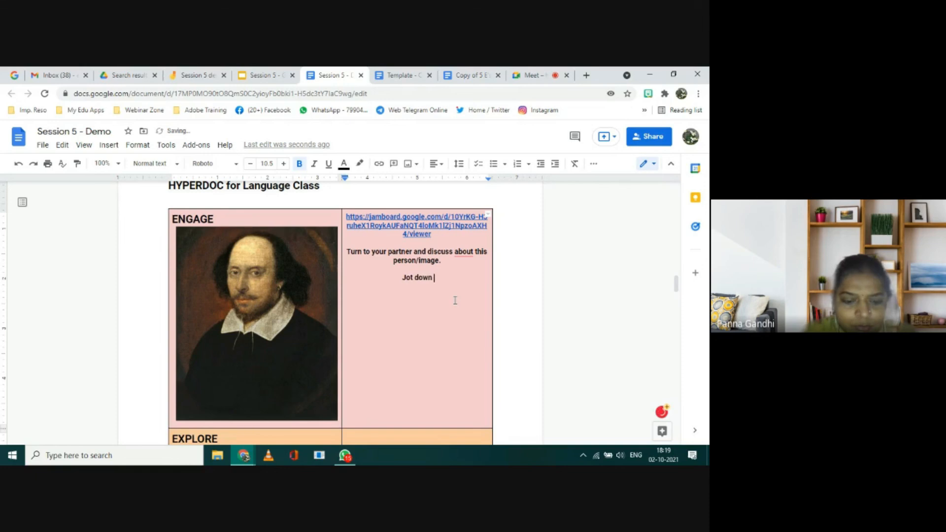
text(your )
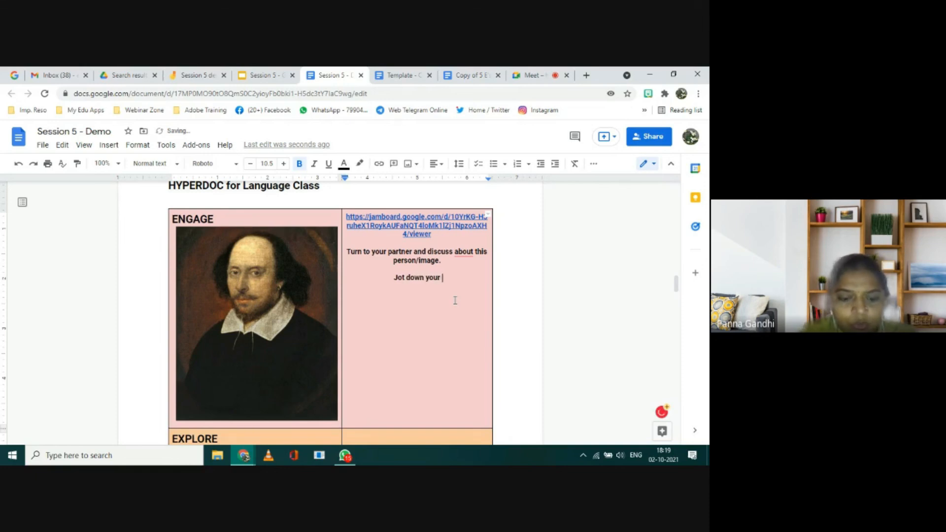
text(ideas)
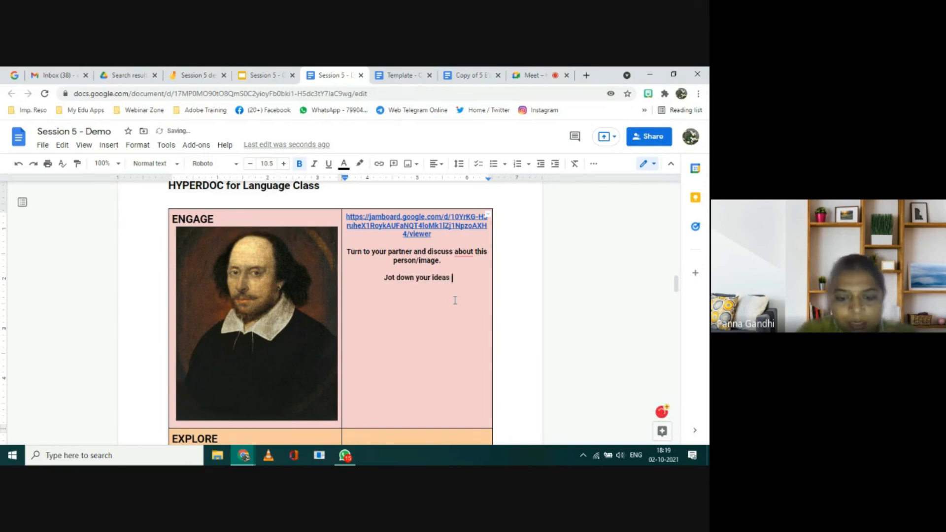
text( on the )
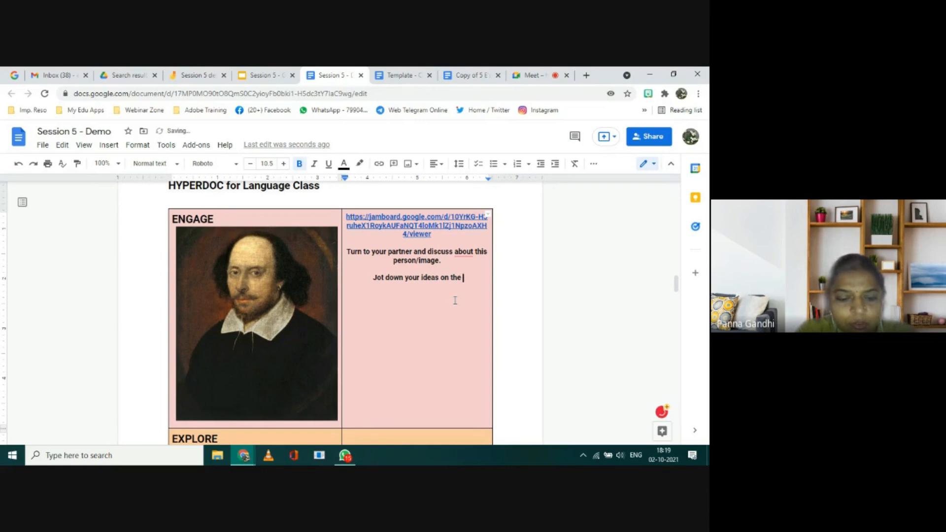
text(Jambo)
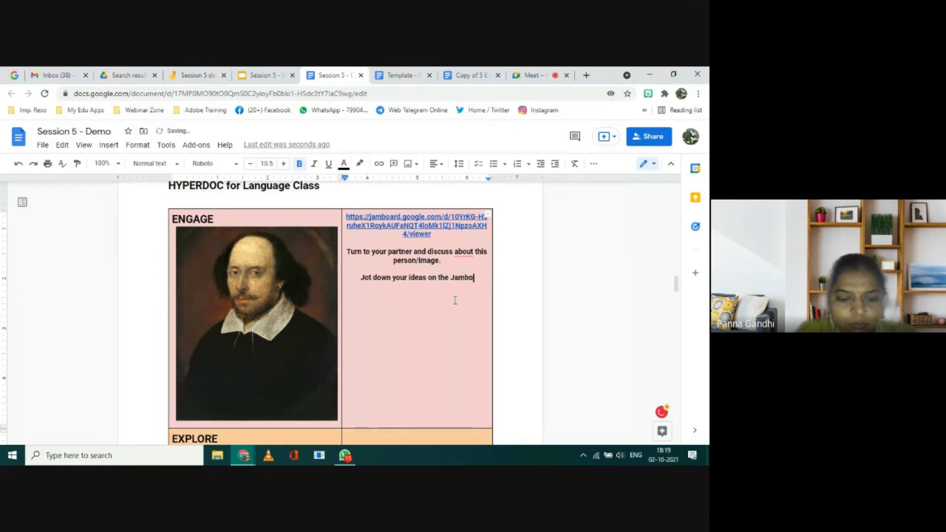
text(ard )
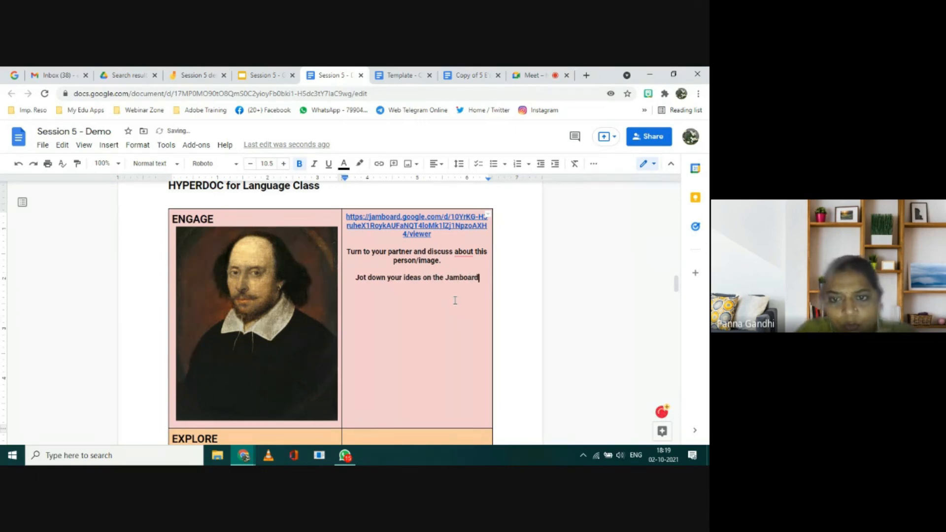
text(usin)
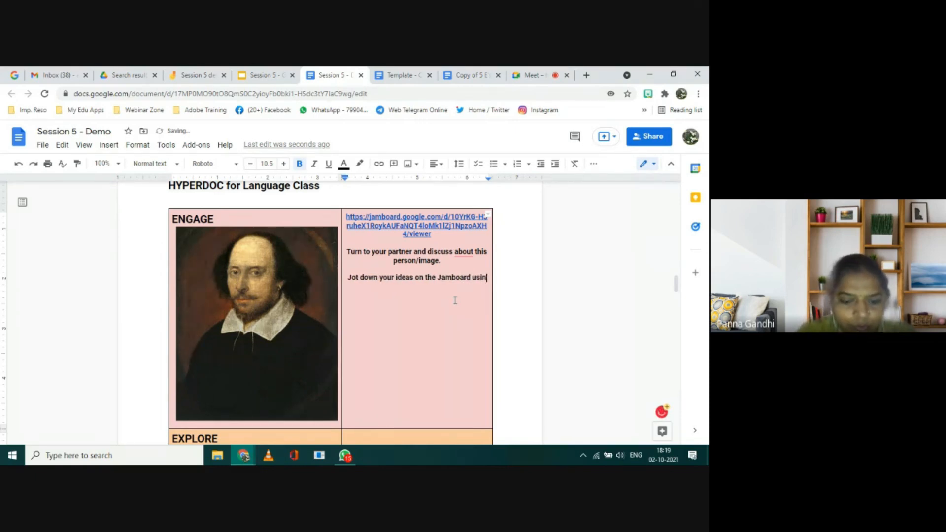
text(g the link)
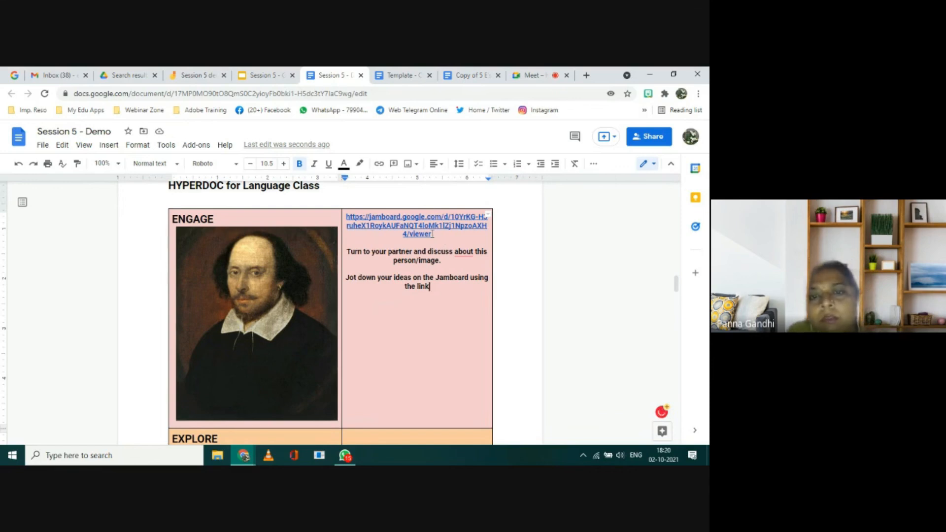
Step: Copy the Jamboard URL from the Engage row and send it to everyone in the Google Meet chat
click(420, 224)
drag(419, 224, 345, 217)
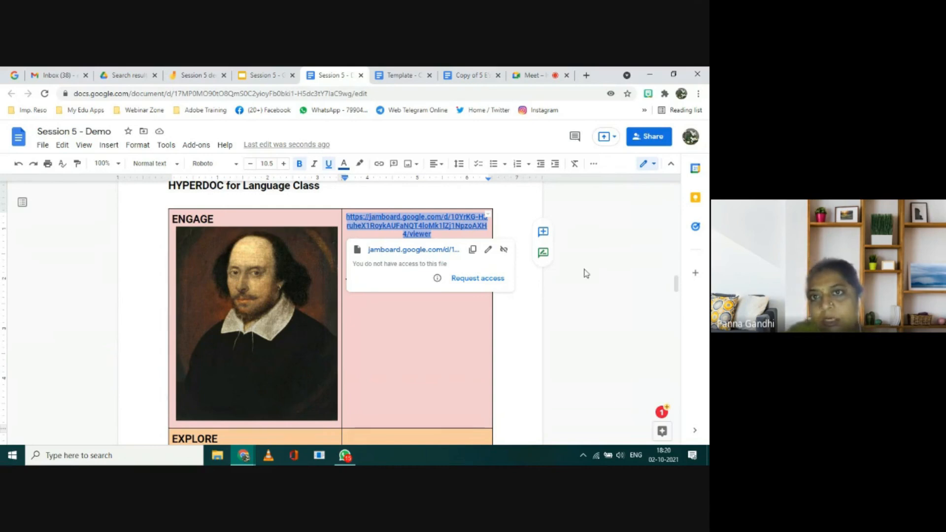
click(528, 77)
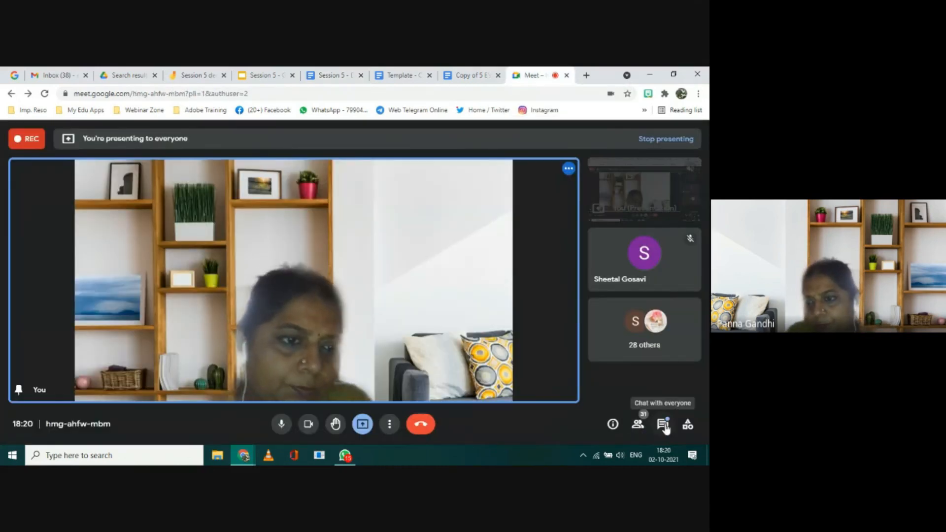
click(663, 425)
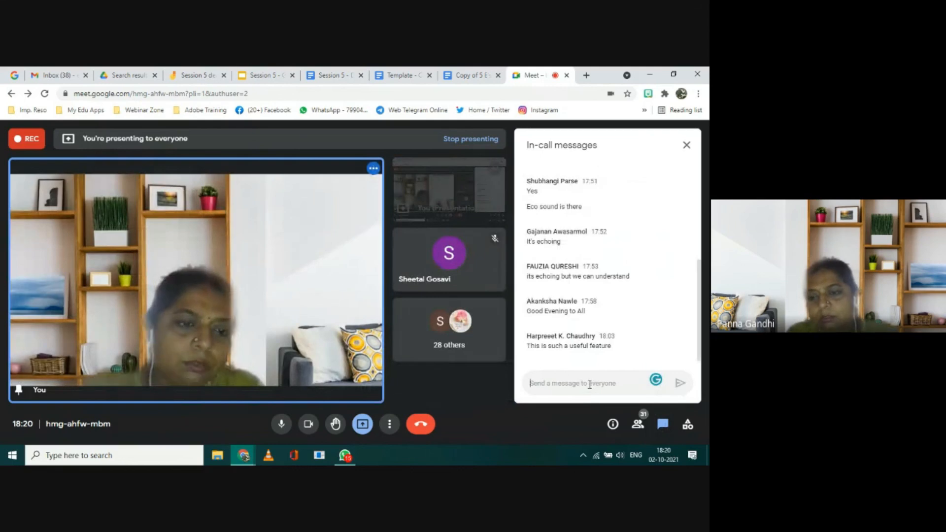
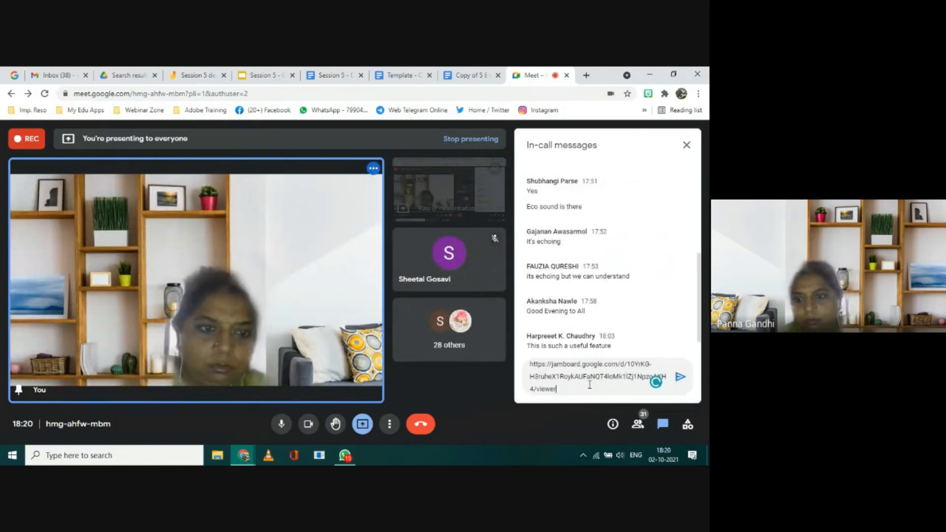
key(Return)
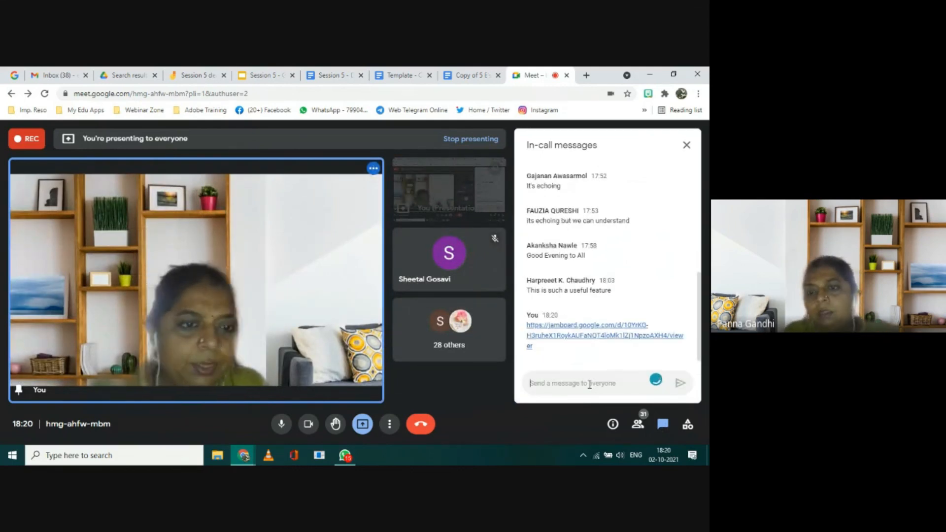
Step: Back in Session 5 - Demo, delete the raw Jamboard URL from the Engage row and hyperlink the word "Jamboard" to that address
click(325, 77)
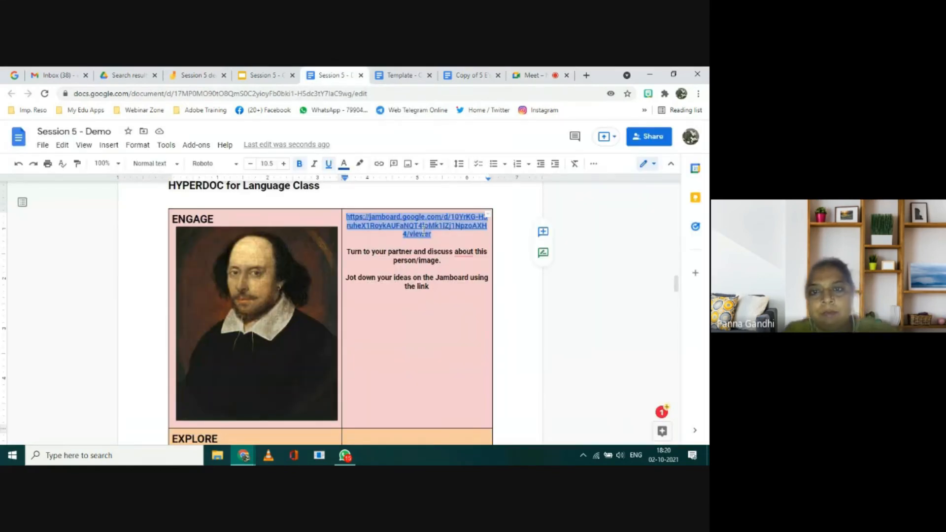
key(BackSpace)
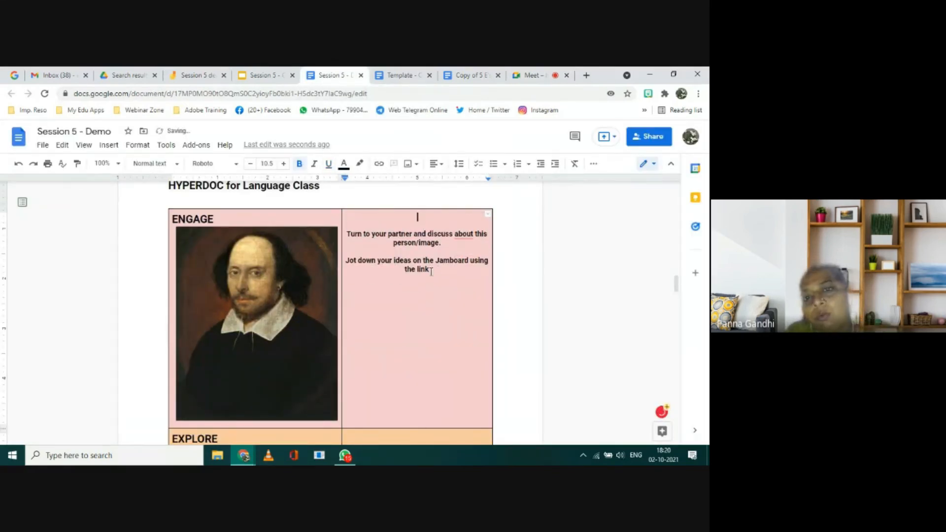
drag(427, 270, 468, 262)
key(Return)
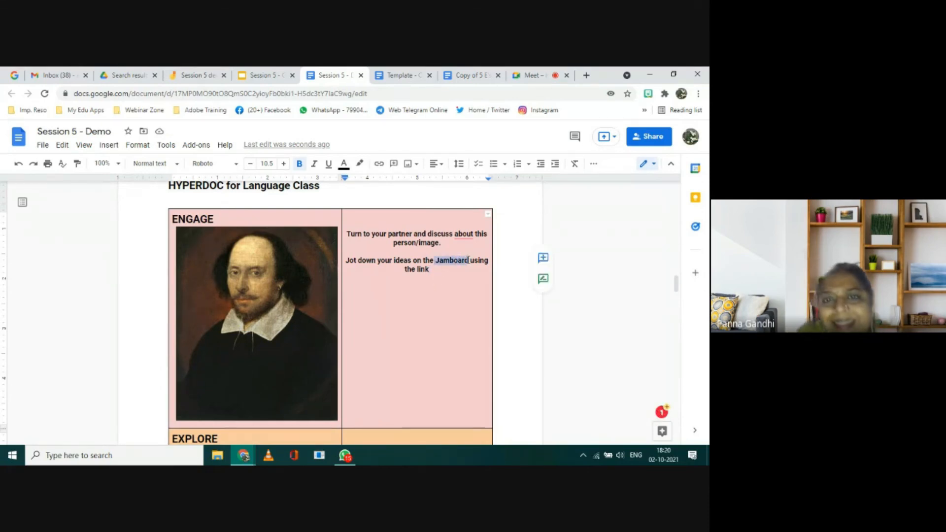
click(379, 165)
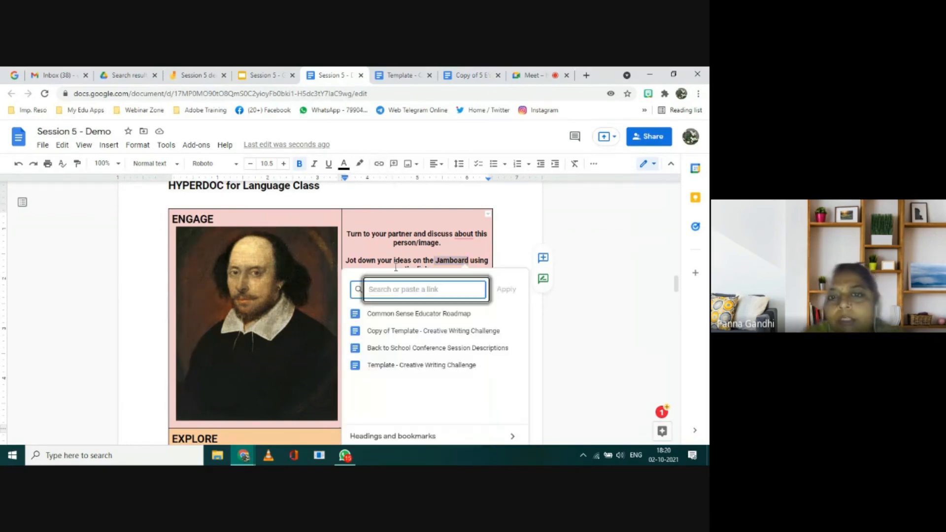
key(ctrl+v)
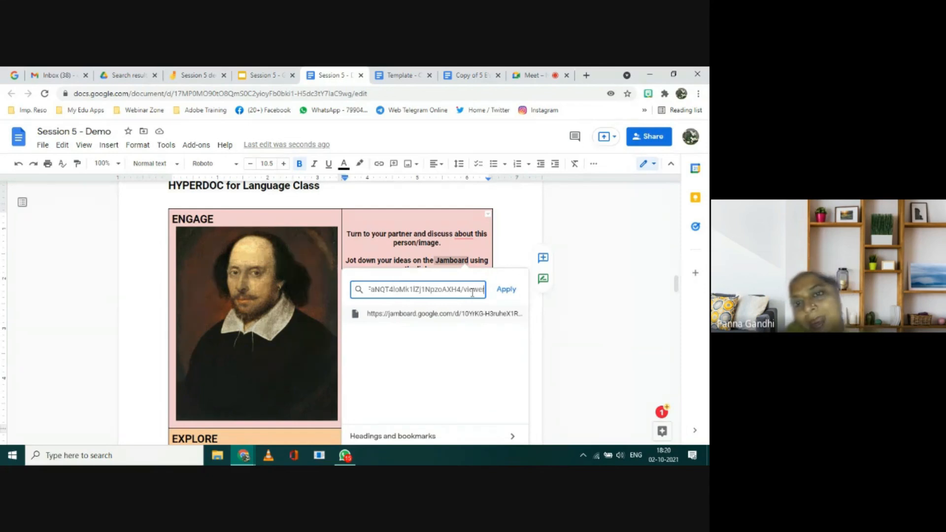
click(506, 291)
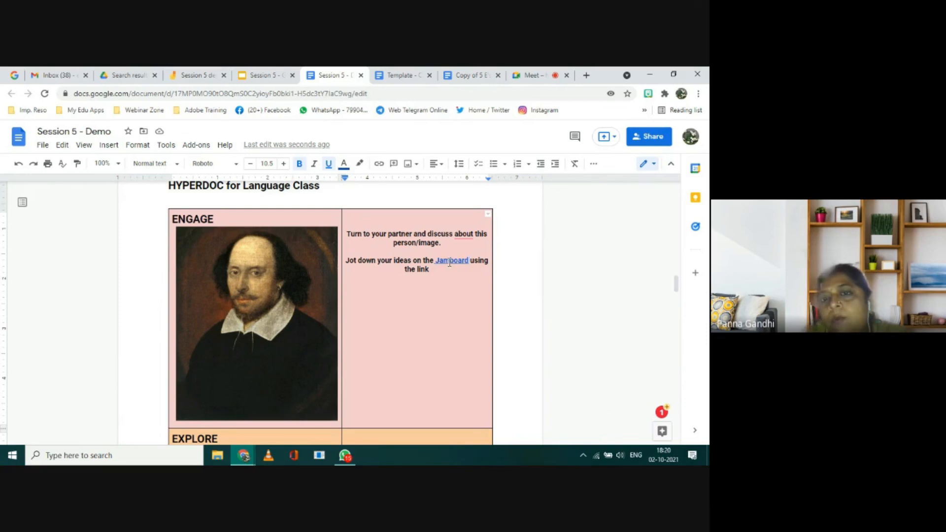
Step: Open the Jamboard linked in the Engage row and add a green sticky note reading "Hello"
click(449, 261)
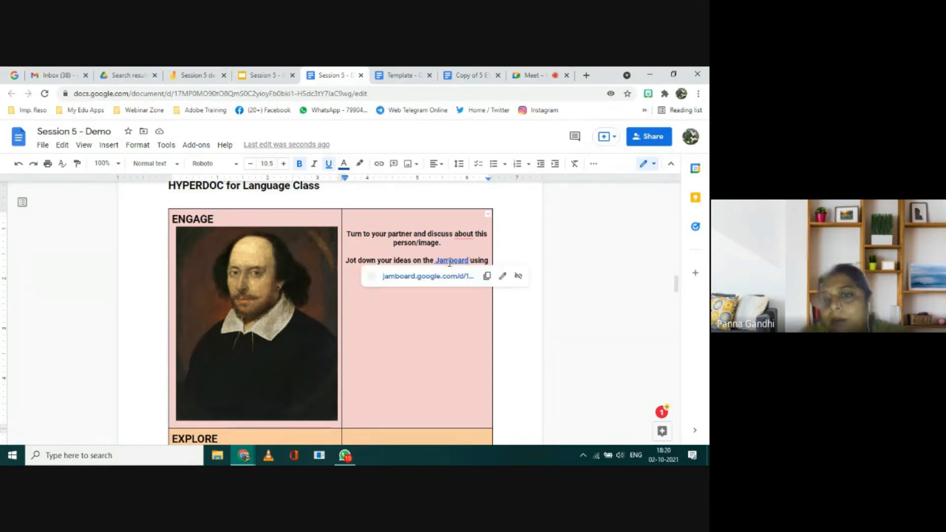
click(426, 280)
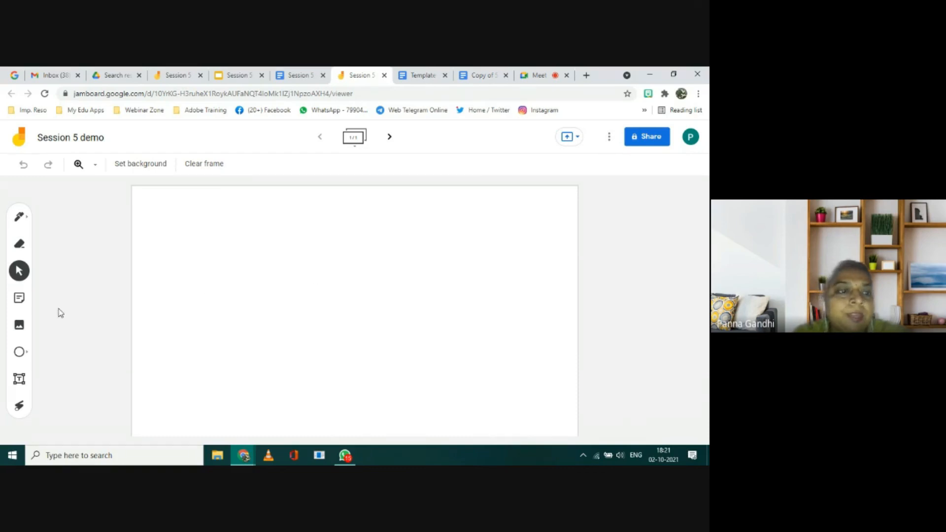
click(20, 299)
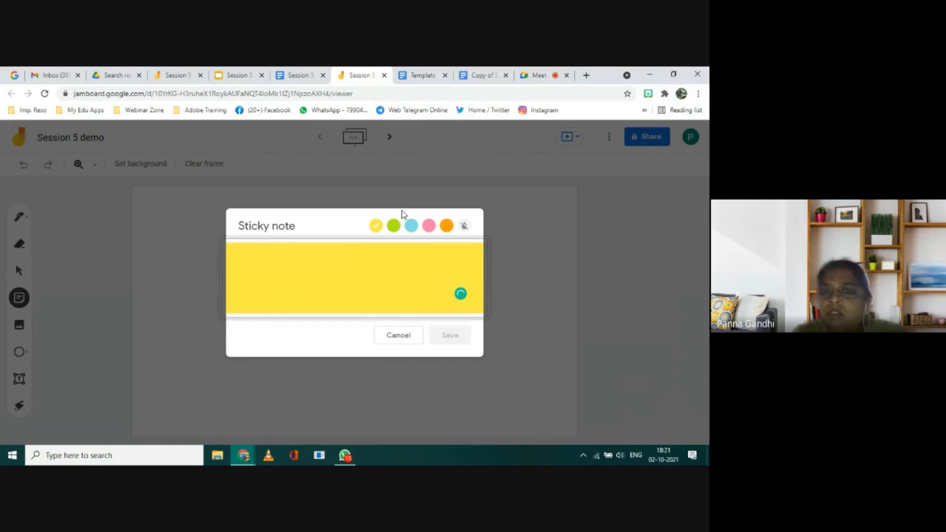
click(394, 227)
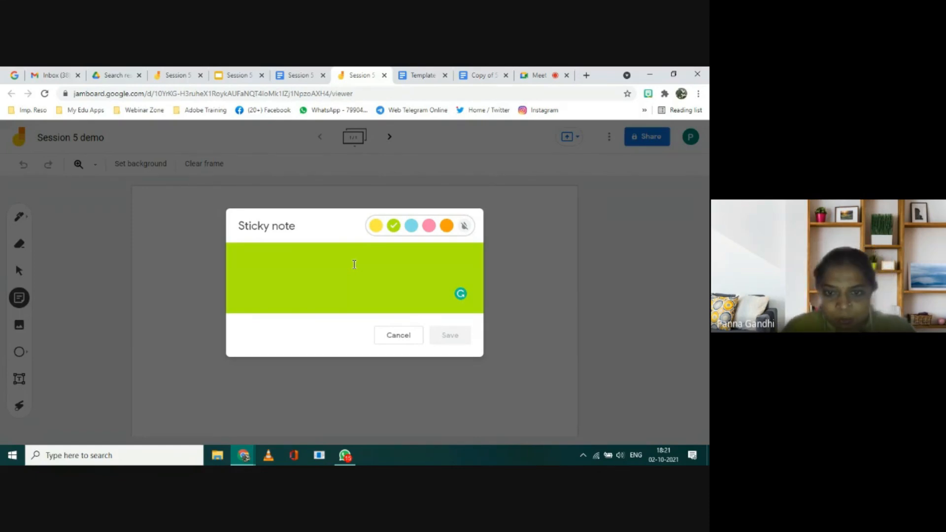
click(339, 268)
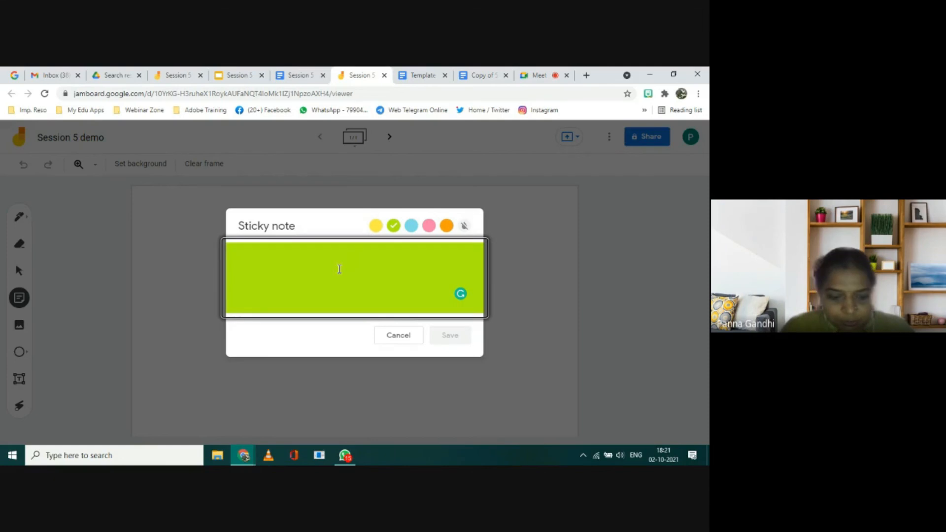
text(Hello)
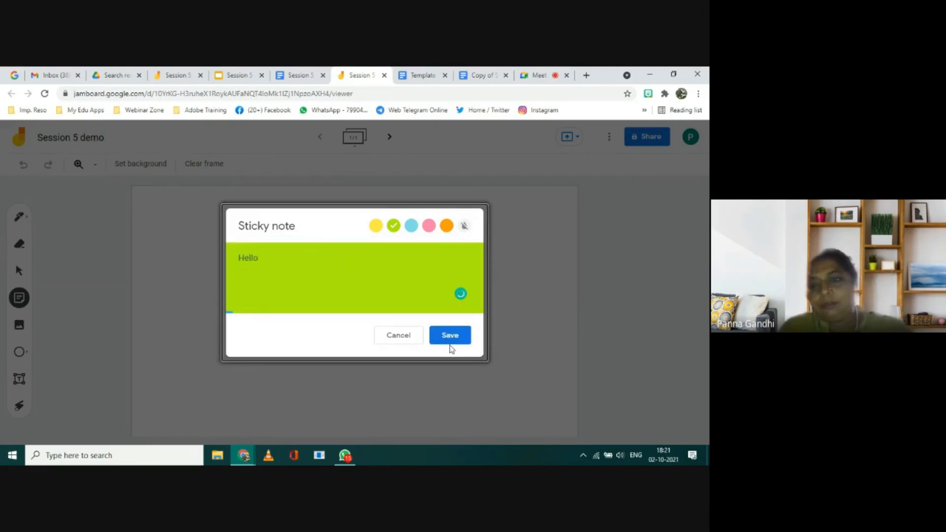
click(450, 339)
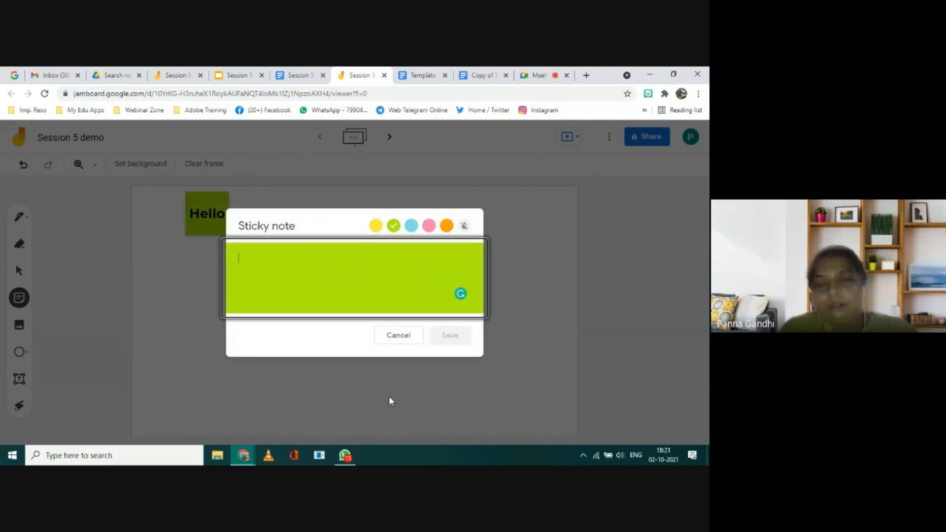
click(550, 364)
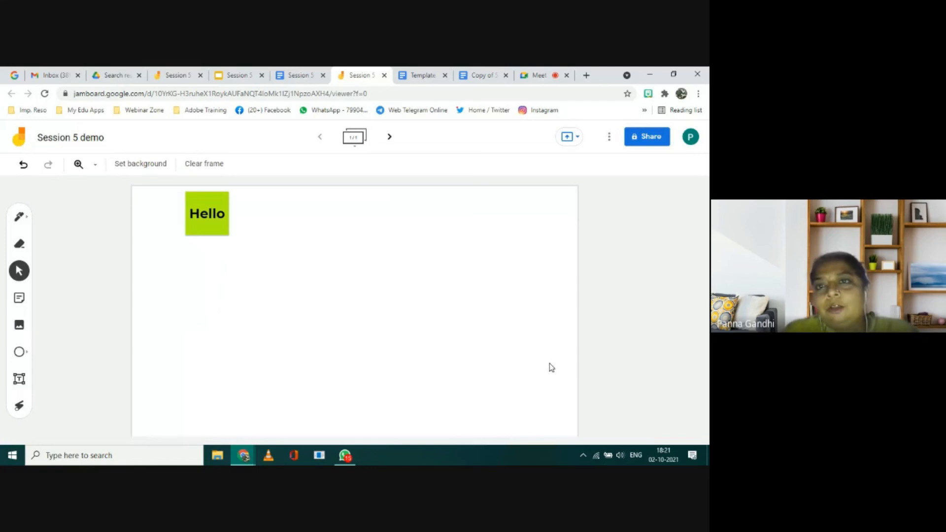
Step: Switch to the Google Meet call, pin your own presentation to the main screen and check the in-call messages
click(538, 79)
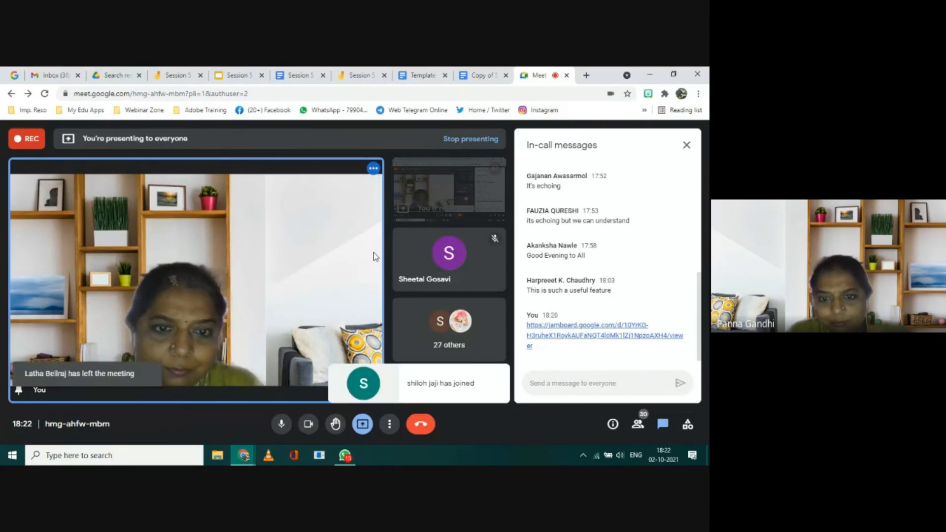
mouse_move(428, 194)
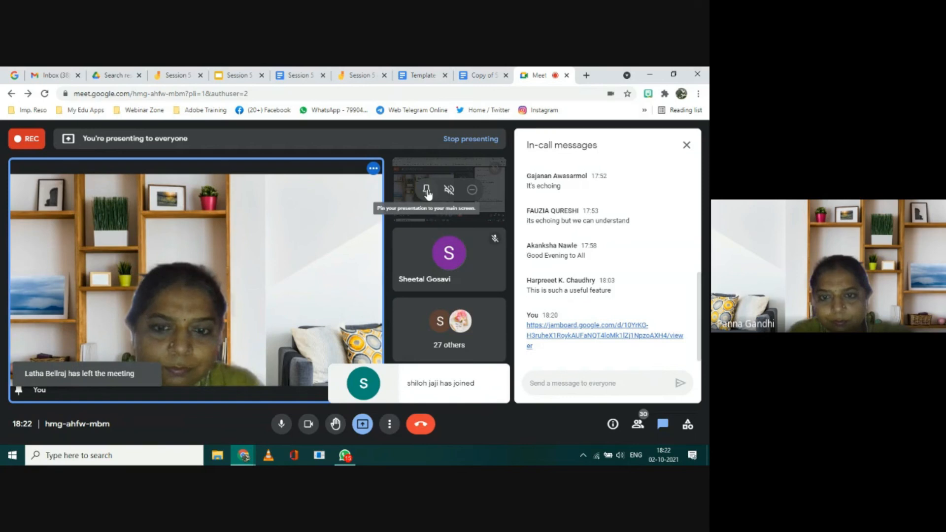
click(426, 193)
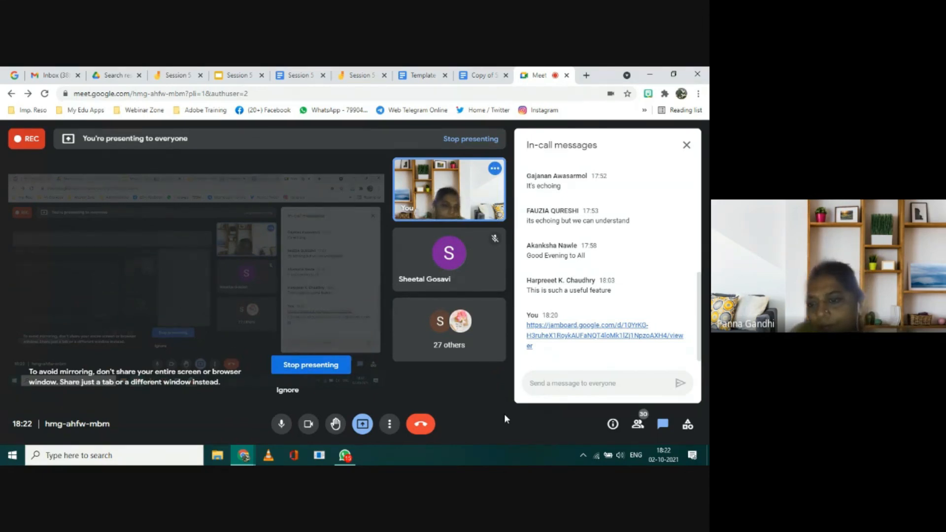
click(544, 384)
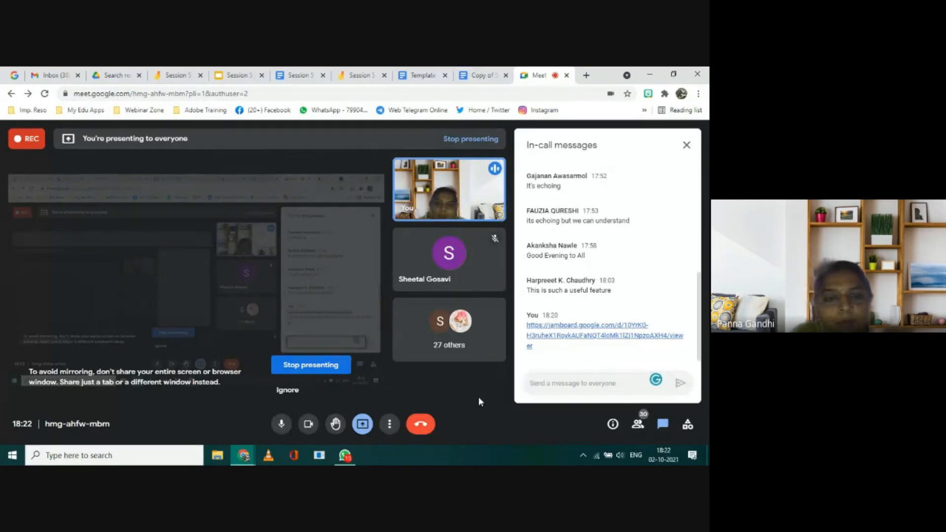
click(360, 77)
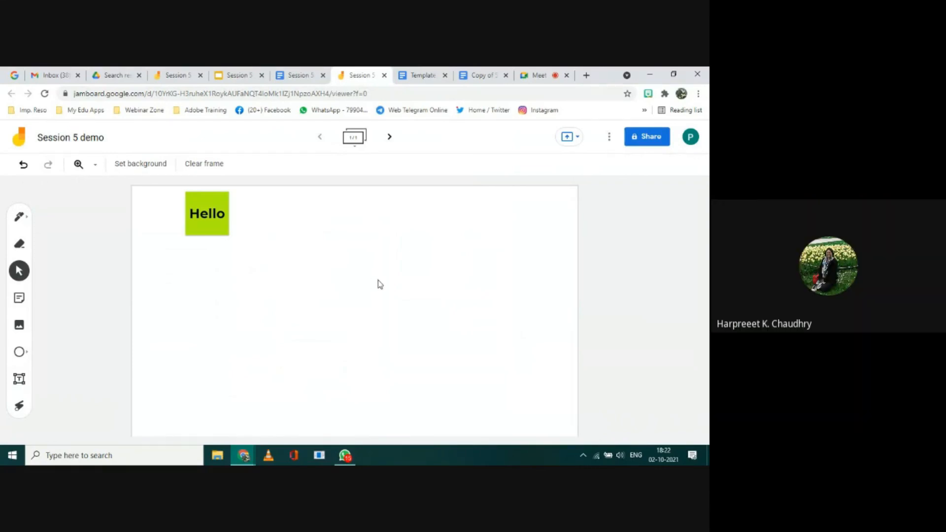
click(538, 77)
mouse_move(480, 282)
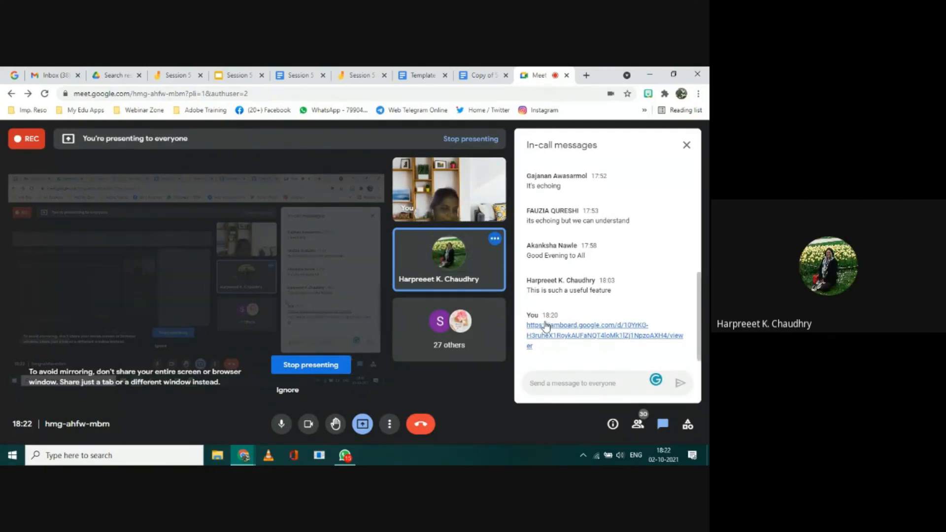
Step: Return to the Session 5 demo Jamboard, change its link access to anyone with the link and copy the sharing link
click(419, 75)
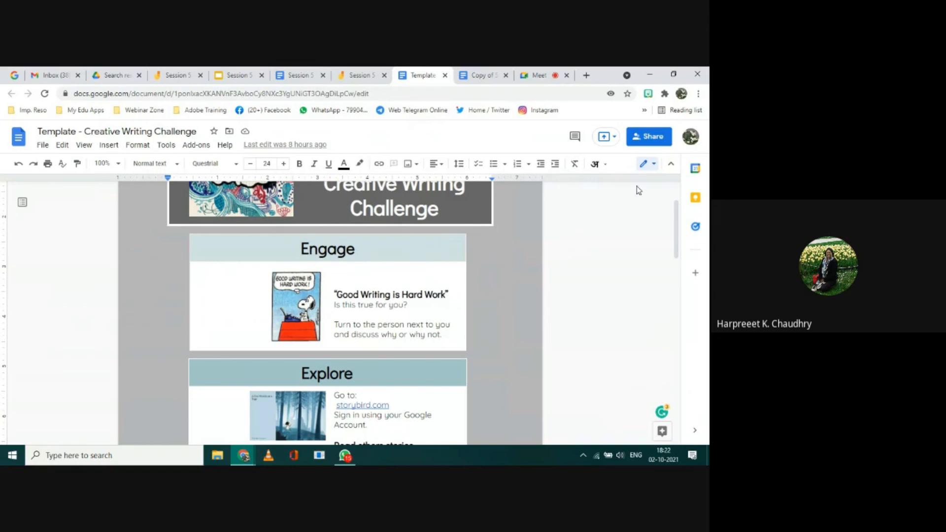
click(353, 75)
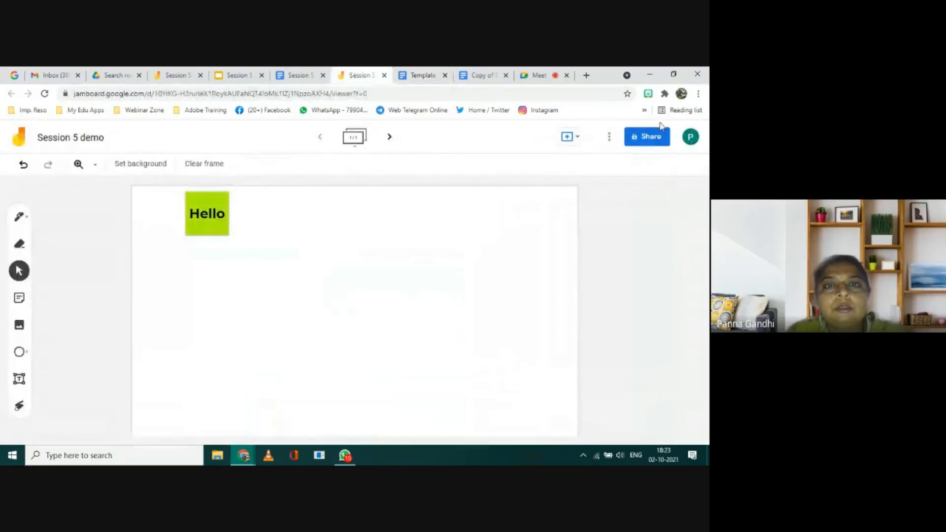
click(650, 137)
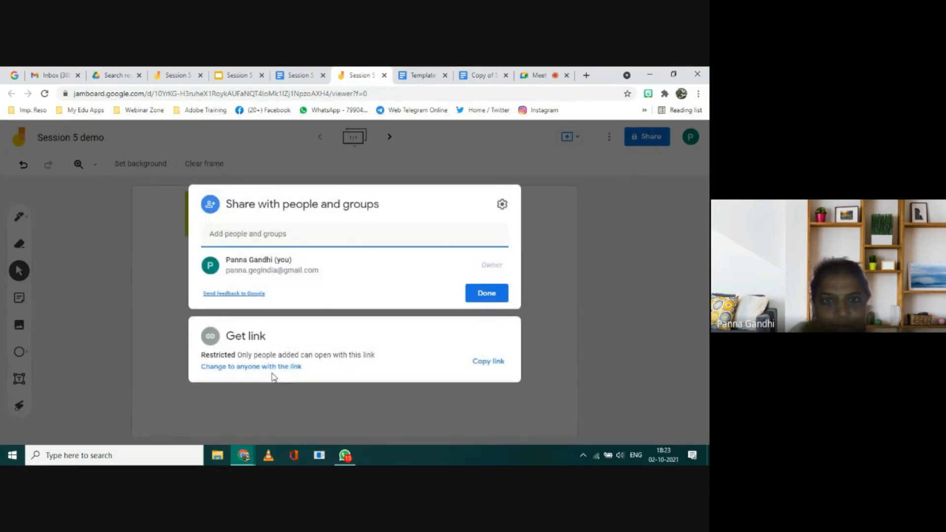
click(271, 369)
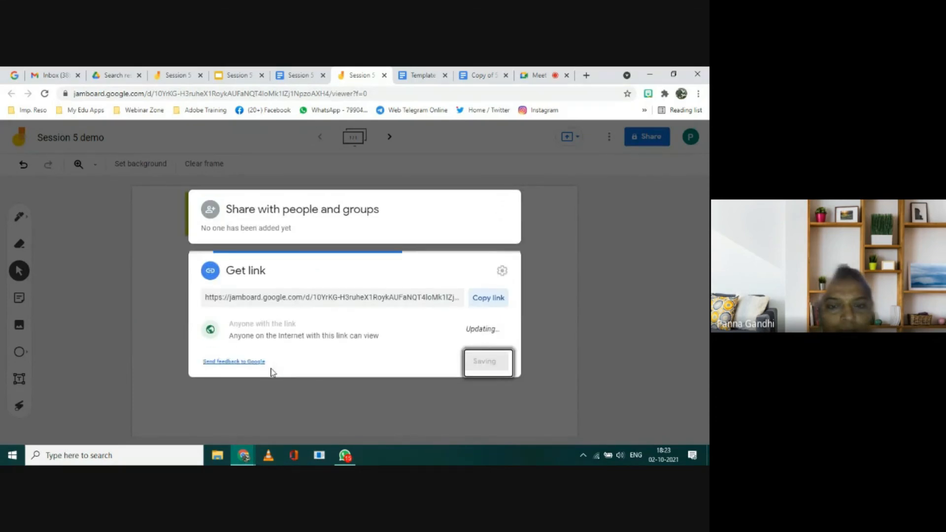
click(489, 300)
click(485, 362)
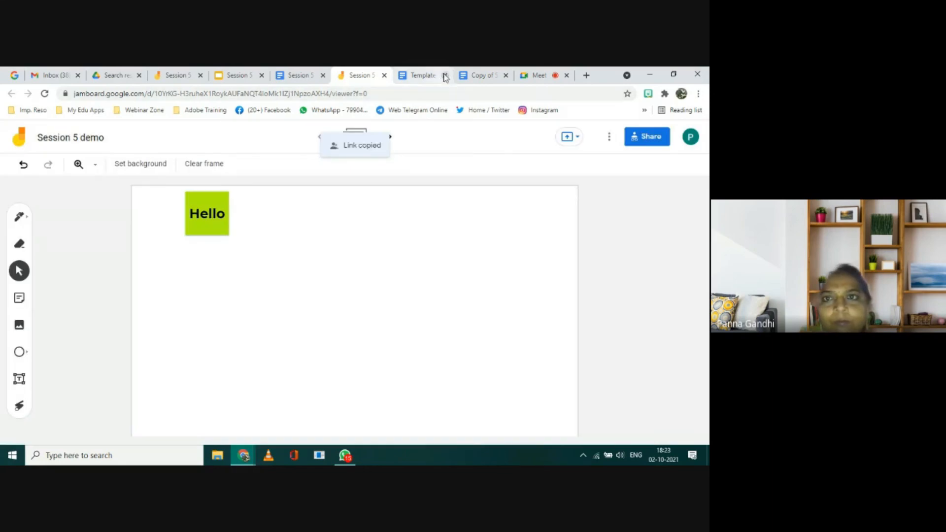
Step: Send the copied Jamboard sharing link to everyone in the Google Meet chat
click(539, 75)
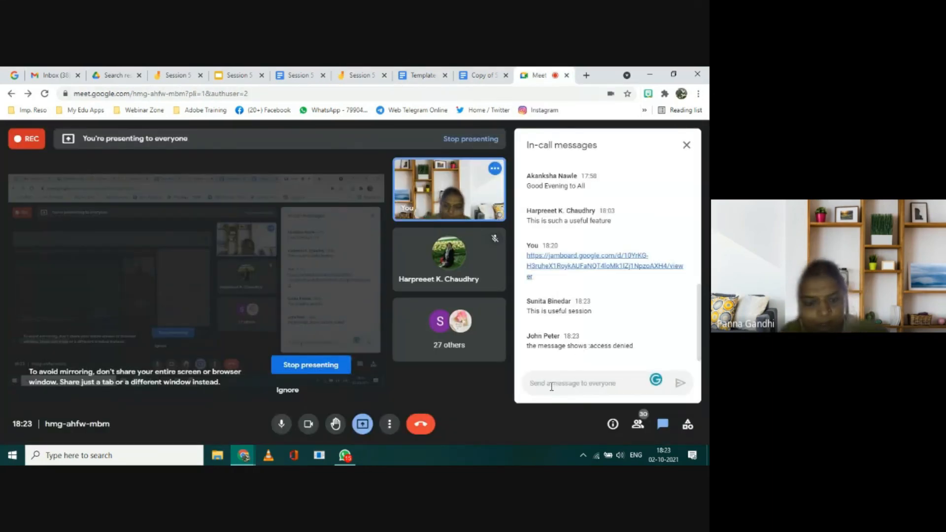
key(ctrl+v)
key(Return)
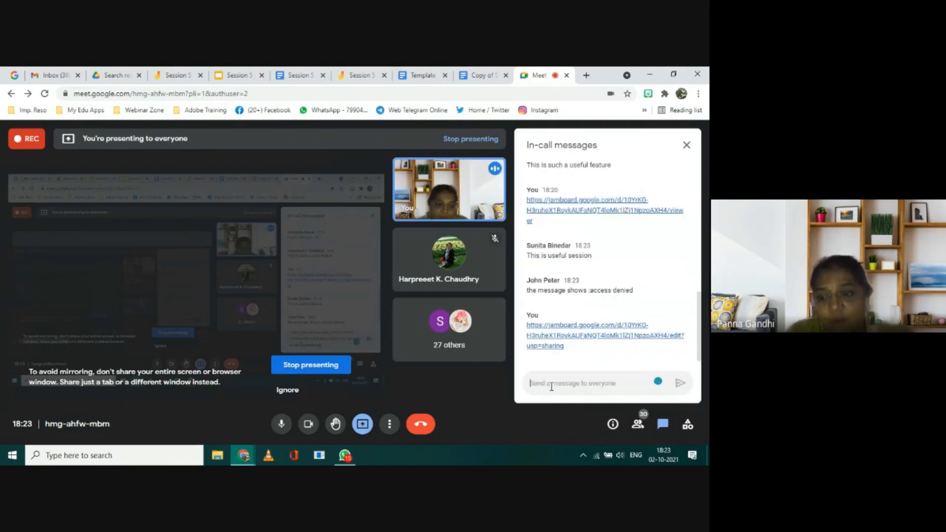